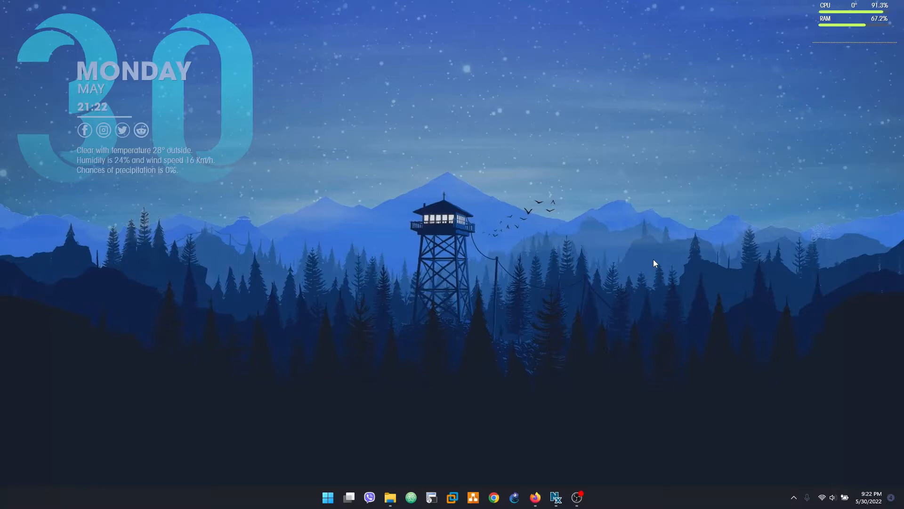
Open the TEST-PC console, close it when it stays blank, and reload the ESXi page at 172.16.0.253
{"action": "left_click", "coordinate": [536, 497]}
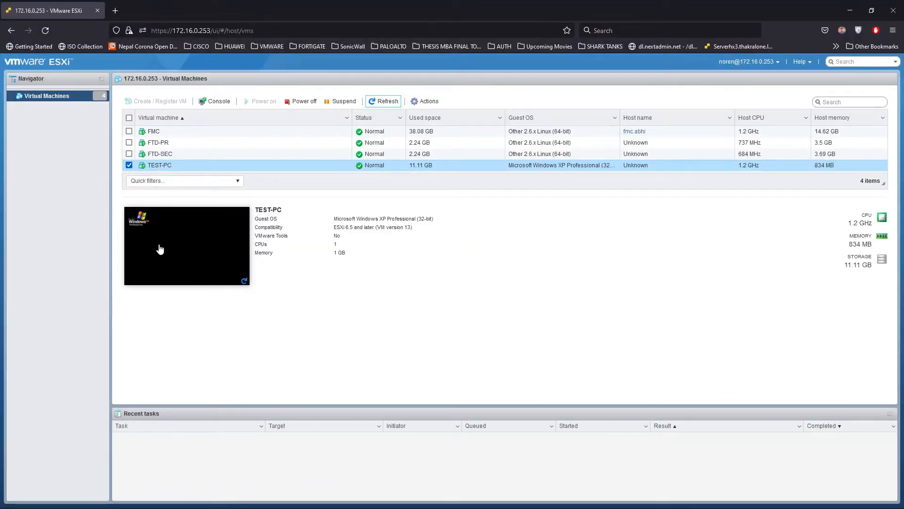
{"action": "left_click", "coordinate": [159, 247]}
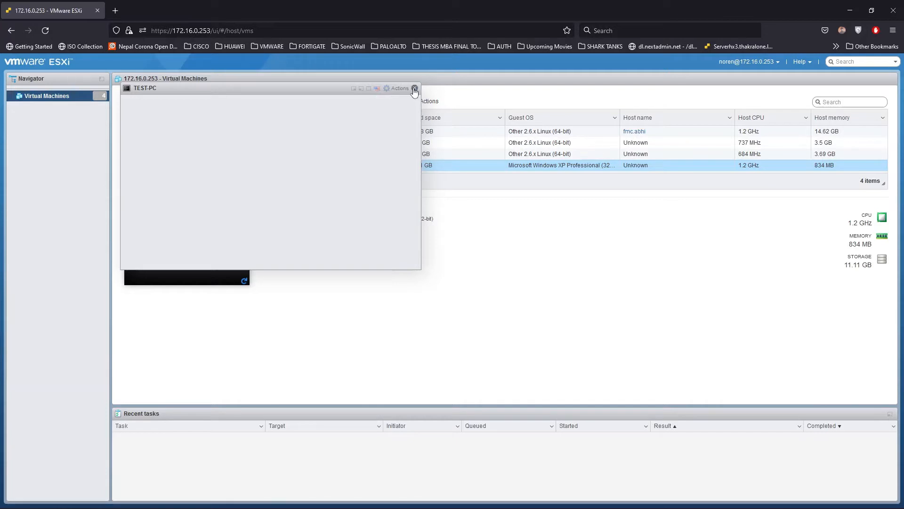
{"action": "left_click", "coordinate": [415, 88]}
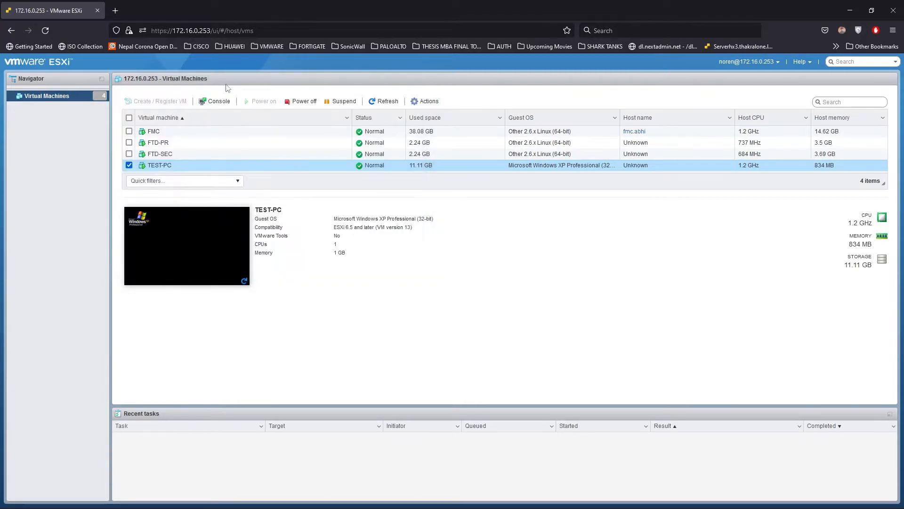
{"action": "left_click", "coordinate": [45, 31]}
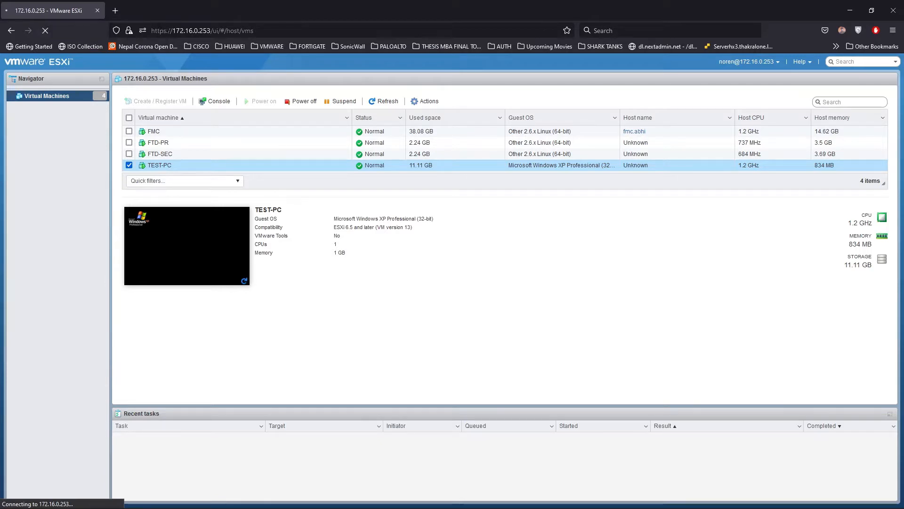
{"action": "left_click", "coordinate": [197, 31]}
{"action": "key", "text": "Return"}
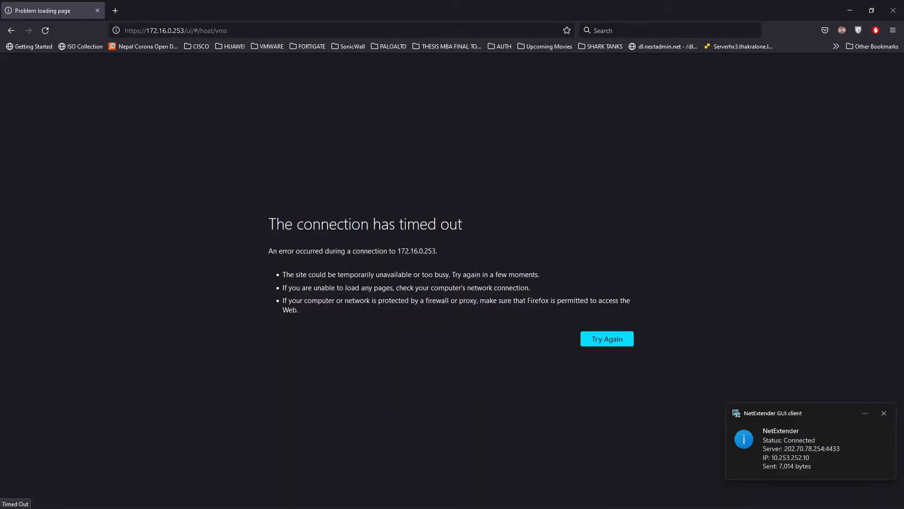
Reload the ESXi host client until it lists FMC, FTD-PR, FTD-SEC and TEST-PC again
{"action": "left_click", "coordinate": [239, 31]}
{"action": "key", "text": "Return"}
{"action": "left_click", "coordinate": [46, 30]}
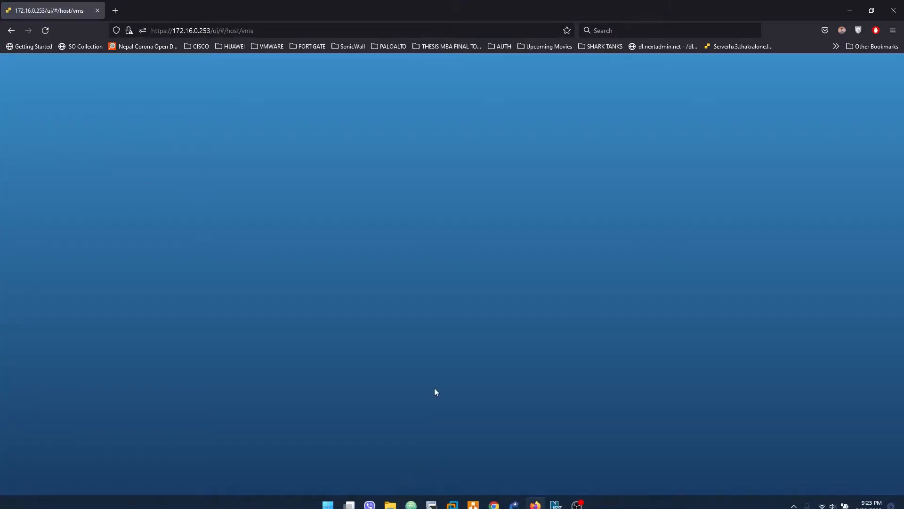
{"action": "left_click", "coordinate": [577, 499]}
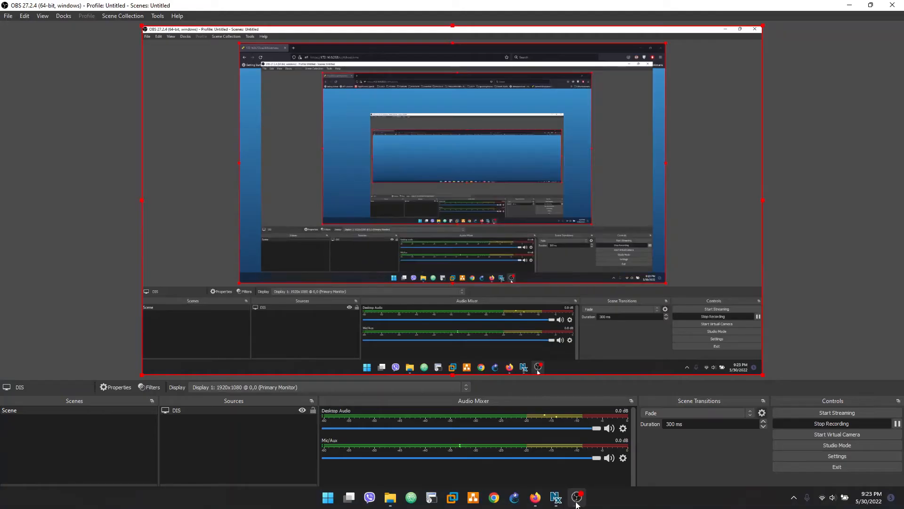
{"action": "left_click", "coordinate": [577, 499]}
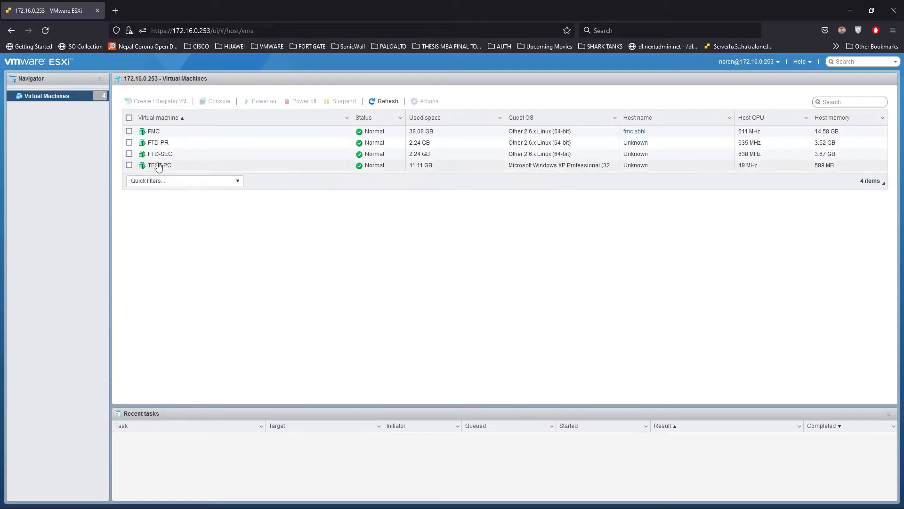
Open the TEST-PC virtual machine console and launch Google Chrome on its XP desktop
{"action": "left_click", "coordinate": [158, 165]}
{"action": "left_click", "coordinate": [178, 225]}
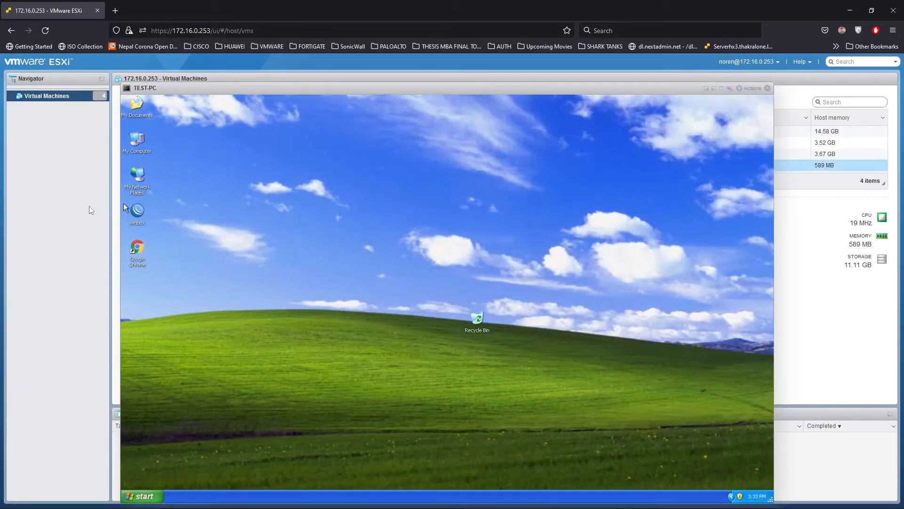
{"action": "left_click", "coordinate": [140, 248]}
{"action": "left_click_drag", "start_coordinate": [164, 89], "coordinate": [165, 80]}
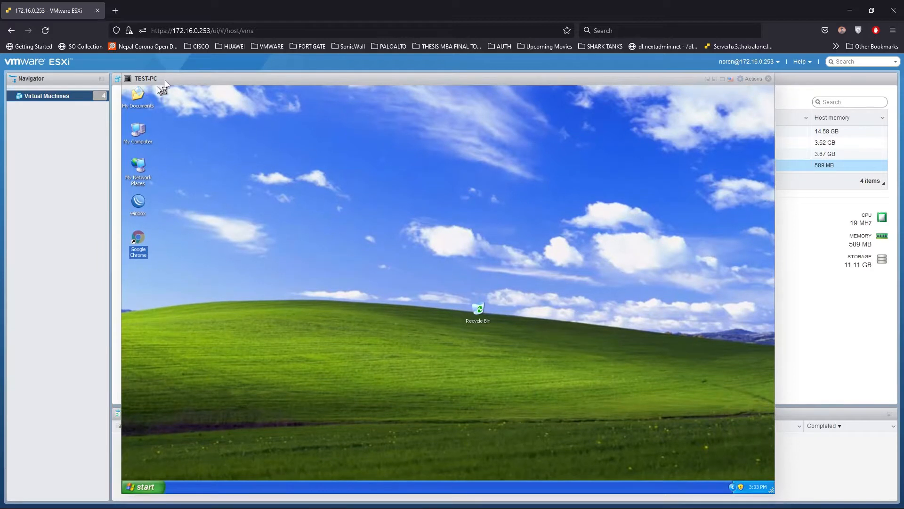
Browse to the Firepower Management Center login page at 10.10.10.5
{"action": "left_click", "coordinate": [200, 183]}
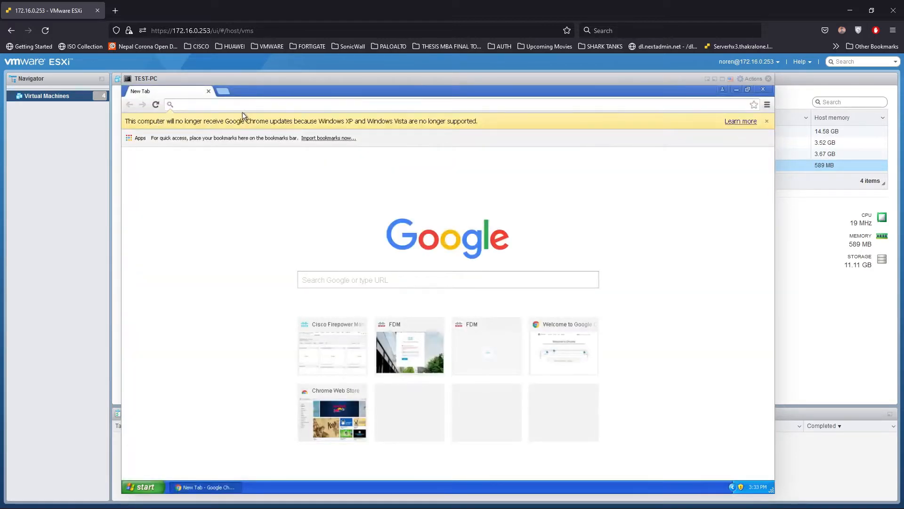
{"action": "type", "text": "10.1`0.1"}
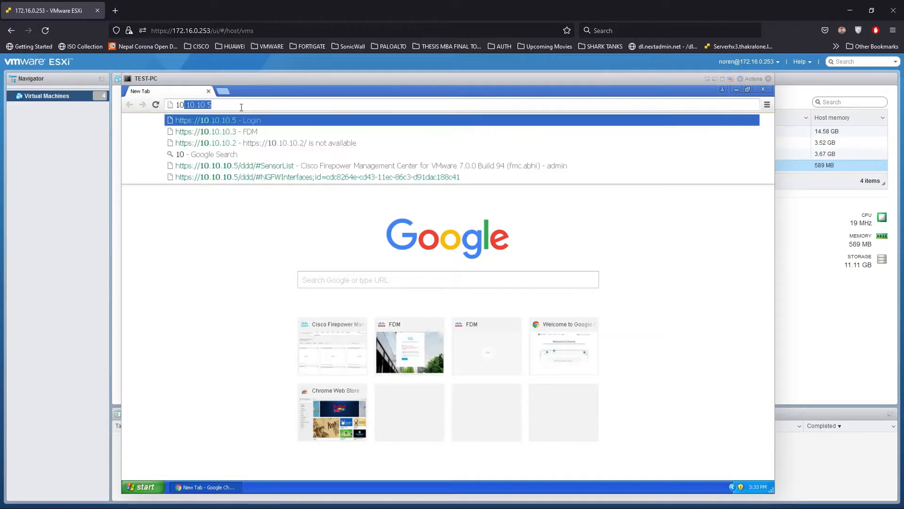
{"action": "key", "text": "BackSpace"}
{"action": "key", "text": "BackSpace"}
{"action": "key", "text": "BackSpace"}
{"action": "key", "text": "BackSpace"}
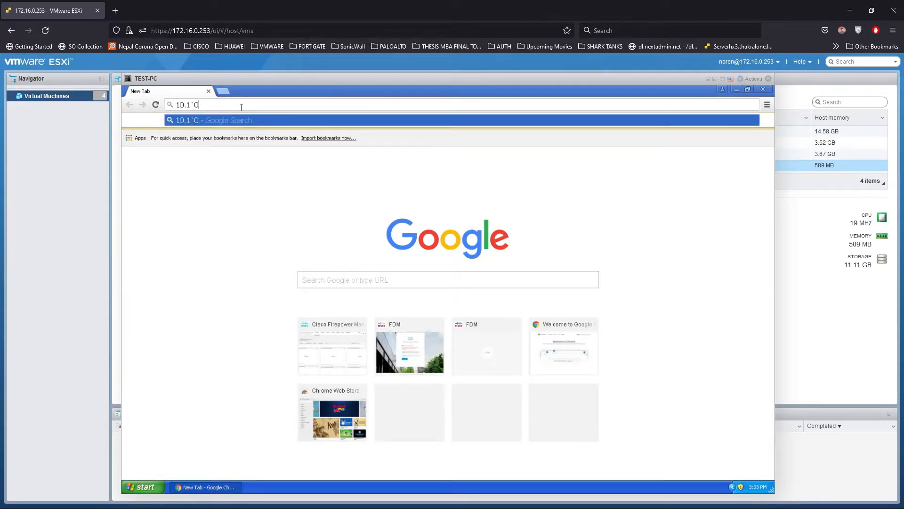
{"action": "type", "text": "0."}
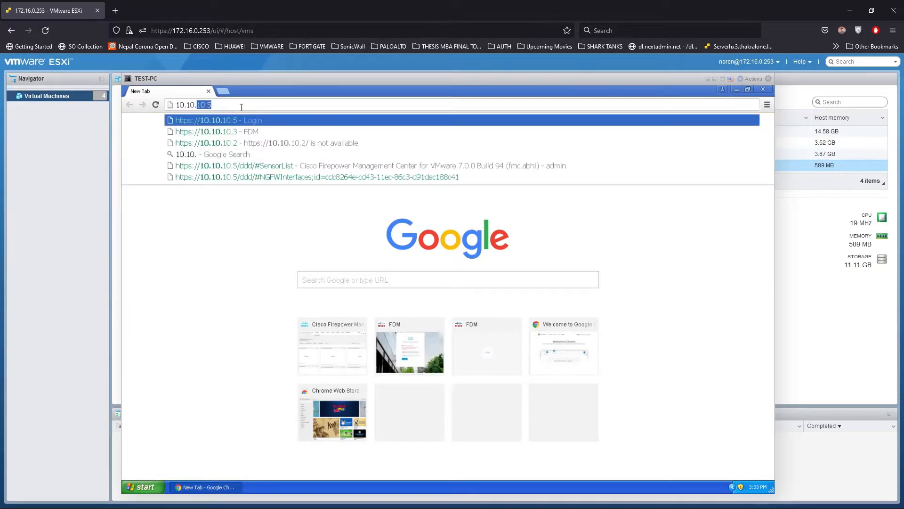
{"action": "key", "text": "Return"}
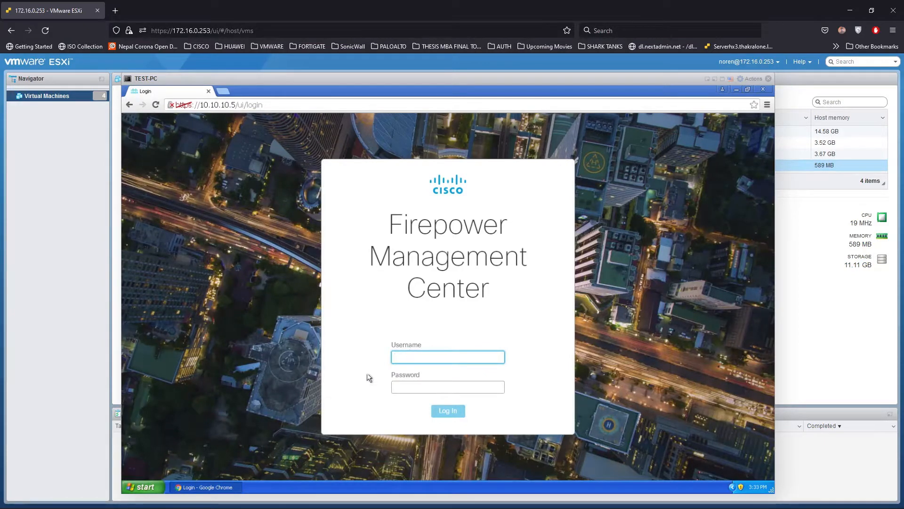
Try logging in as admin with the account password, then reload the login page after it fails
{"action": "type", "text": "admin"}
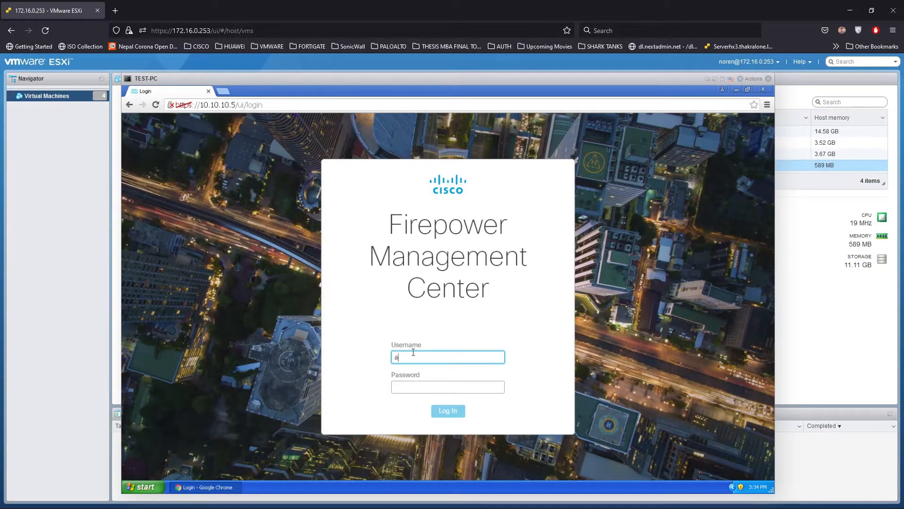
{"action": "key", "text": "Tab"}
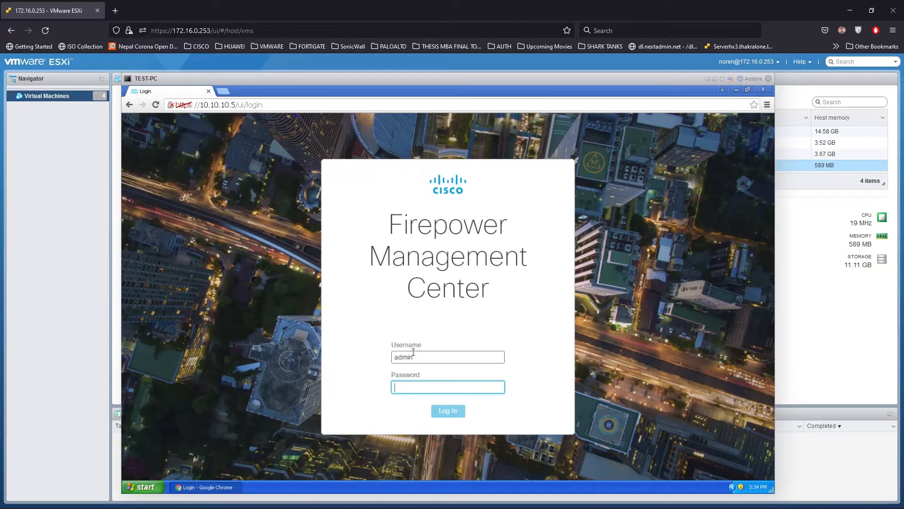
{"action": "type", "text": "Ad"}
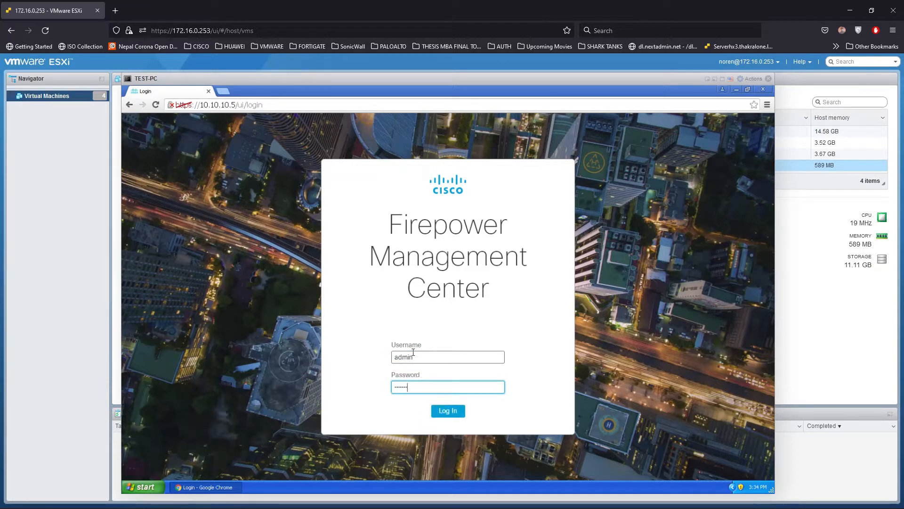
{"action": "type", "text": "•••••"}
{"action": "key", "text": "Return"}
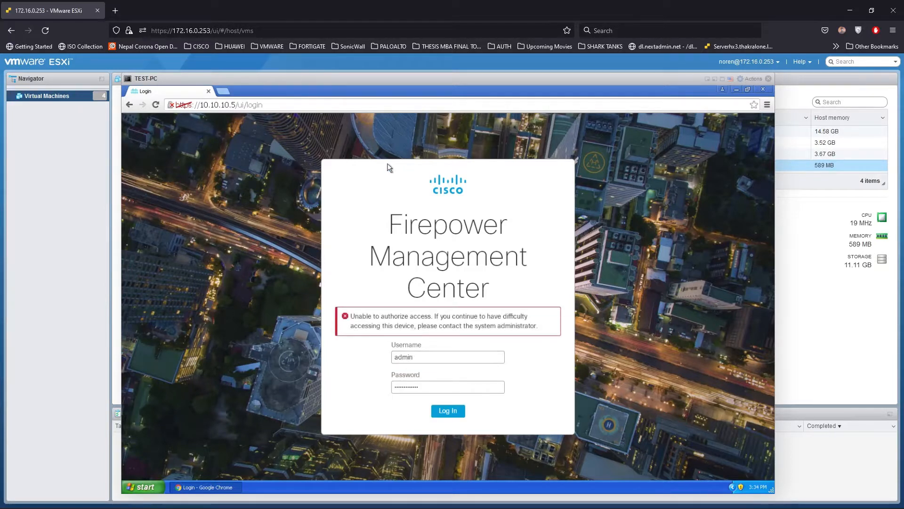
{"action": "left_click", "coordinate": [432, 389]}
{"action": "left_click_drag", "start_coordinate": [430, 389], "coordinate": [350, 392]}
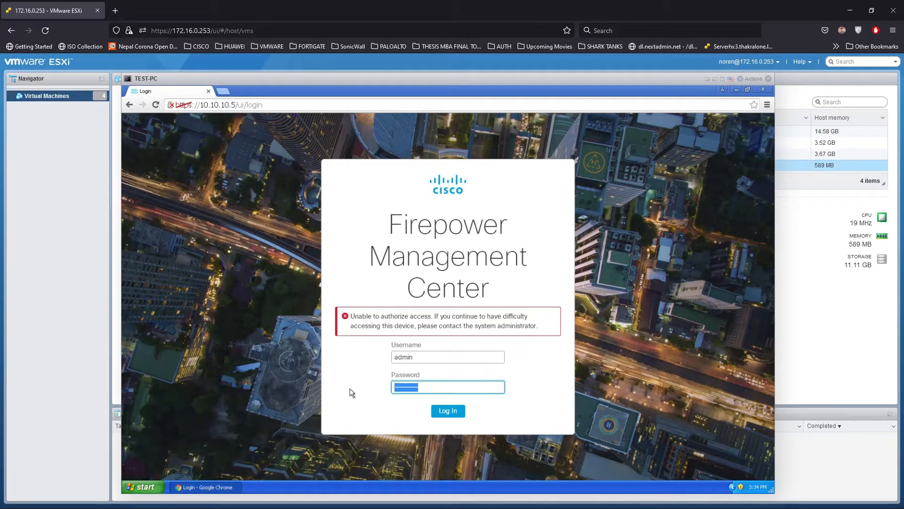
{"action": "type", "text": "C"}
{"action": "key", "text": "Return"}
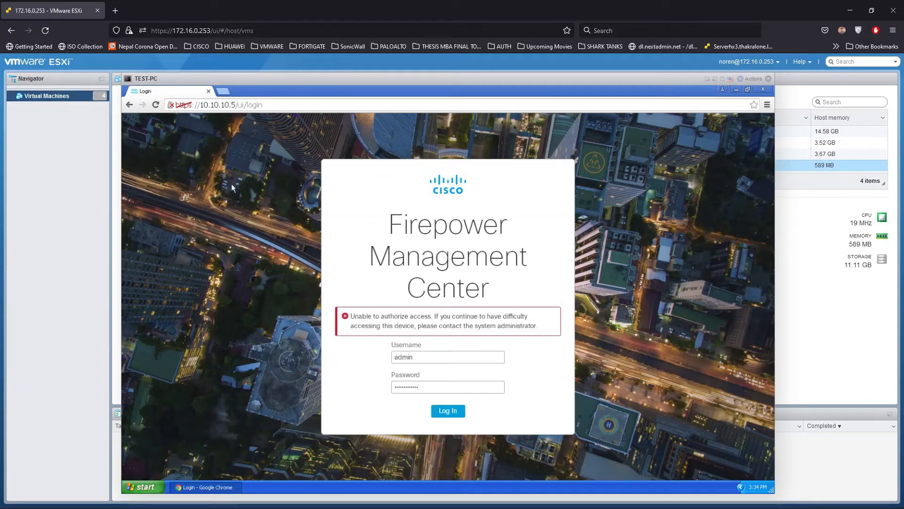
{"action": "left_click", "coordinate": [214, 105]}
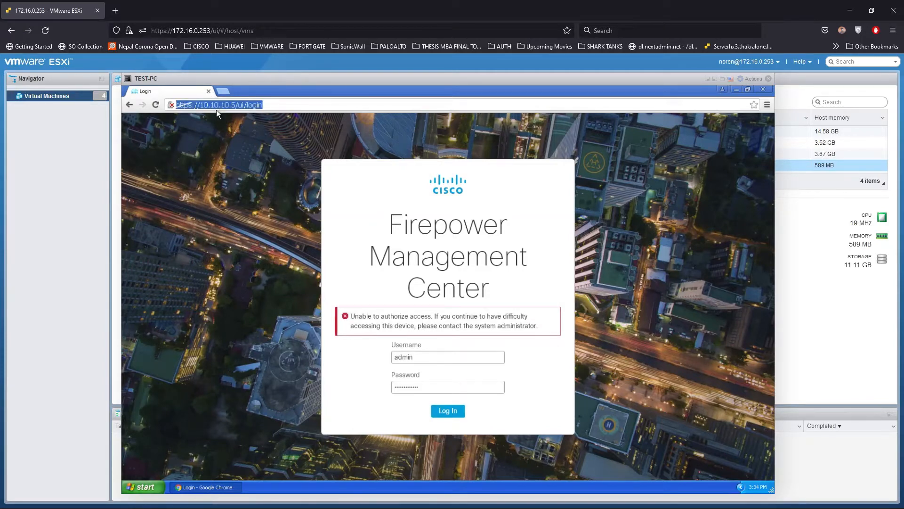
{"action": "key", "text": "Return"}
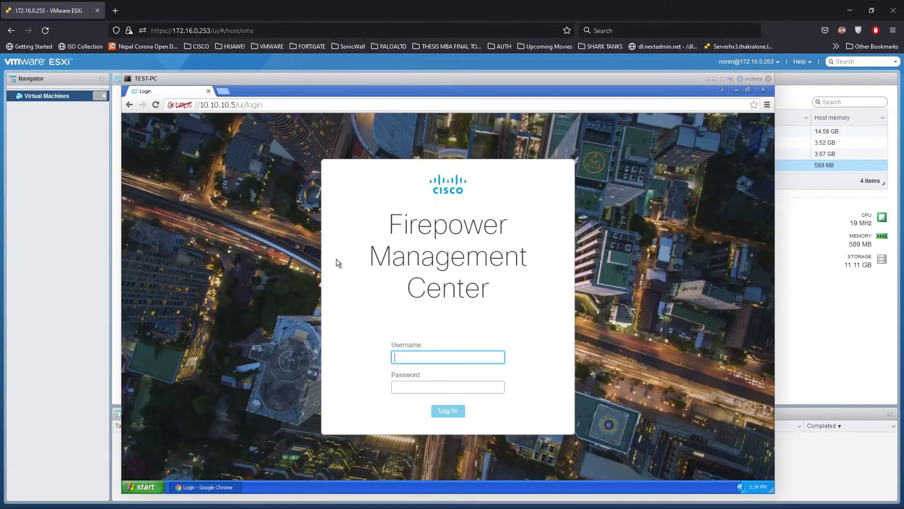
Log in as admin again, retyping the password after the authorization error
{"action": "type", "text": "admin"}
{"action": "key", "text": "Tab"}
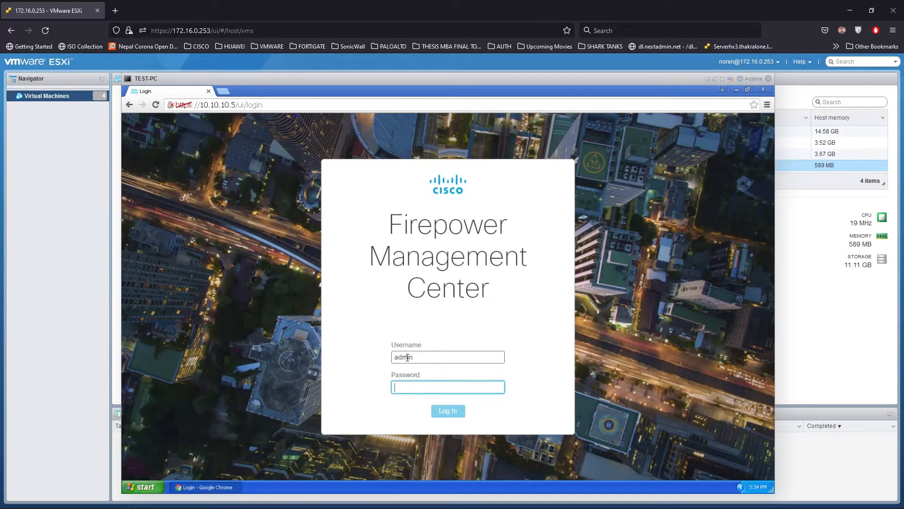
{"action": "type", "text": "••••"}
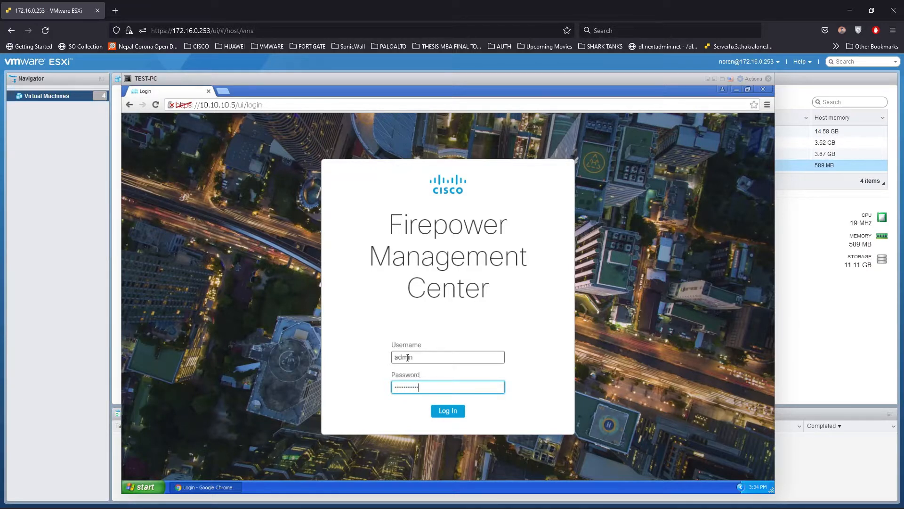
{"action": "key", "text": "Return"}
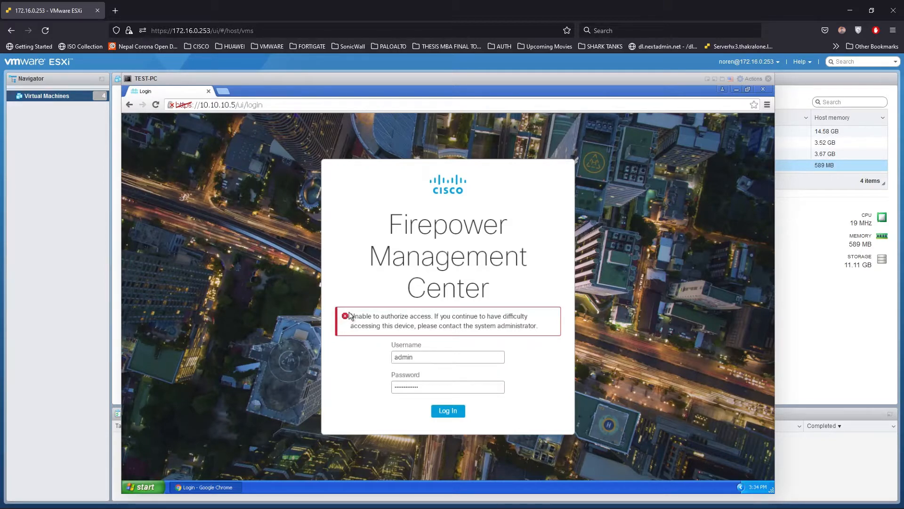
{"action": "left_click_drag", "start_coordinate": [538, 326], "coordinate": [384, 316]}
{"action": "left_click", "coordinate": [447, 358]}
{"action": "key", "text": "Tab"}
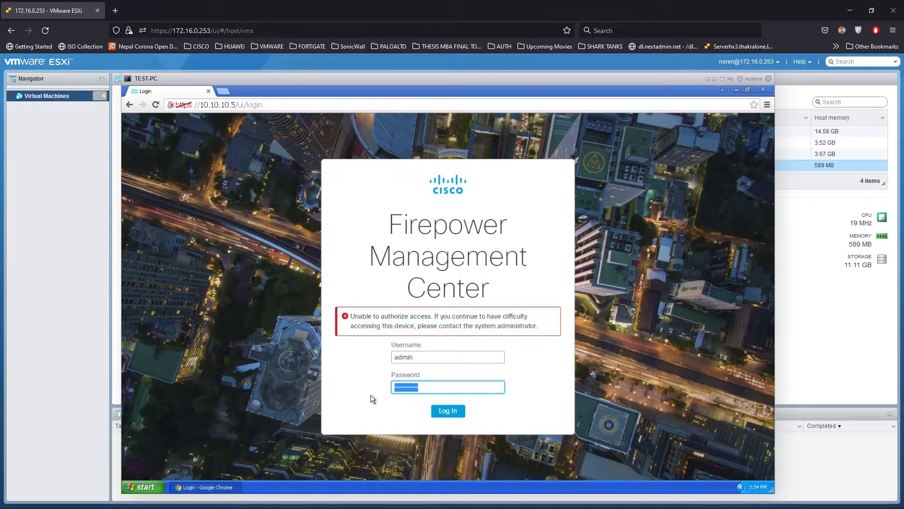
{"action": "type", "text": "C••••••••"}
{"action": "key", "text": "Return"}
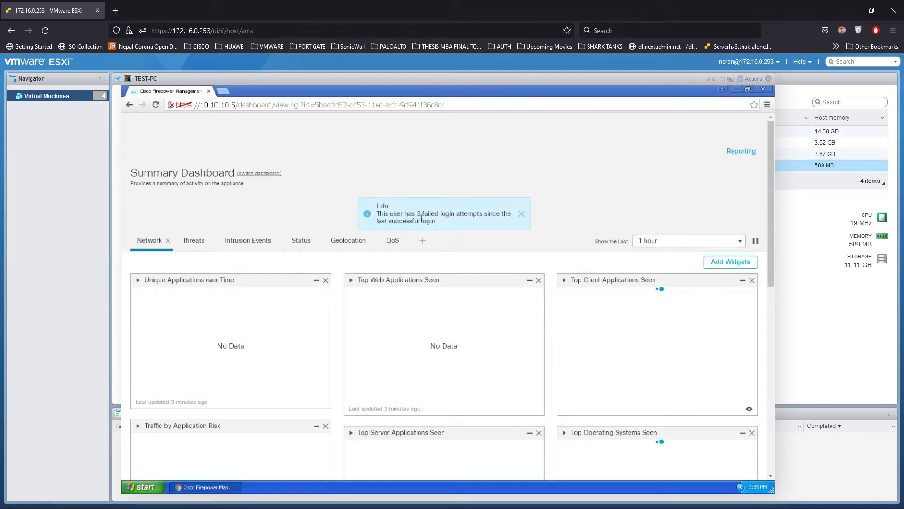
Dismiss the failed-login notice and go to Devices > Device Management
{"action": "triple_click", "coordinate": [422, 219]}
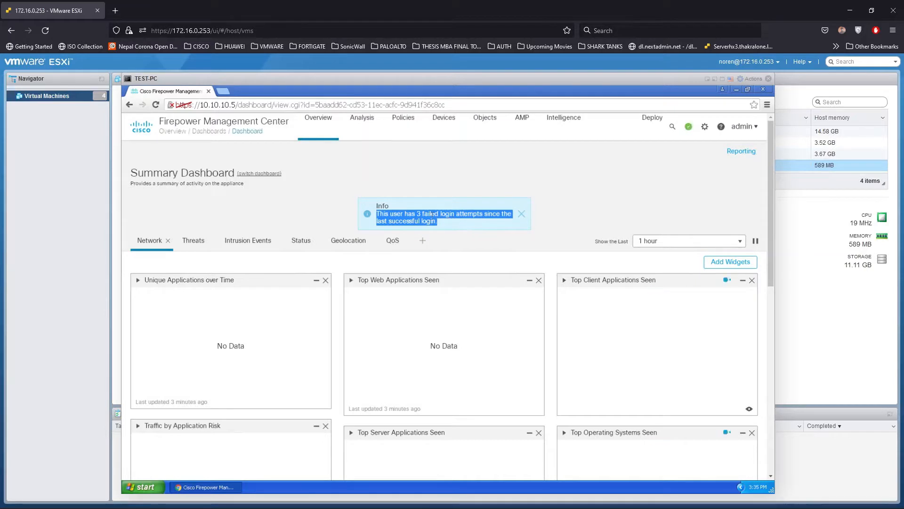
{"action": "left_click", "coordinate": [522, 216]}
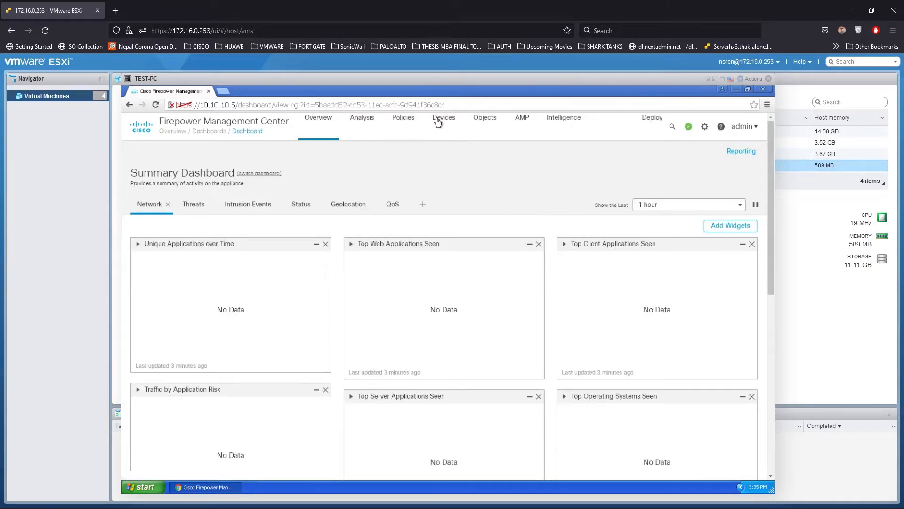
{"action": "mouse_move", "coordinate": [442, 125]}
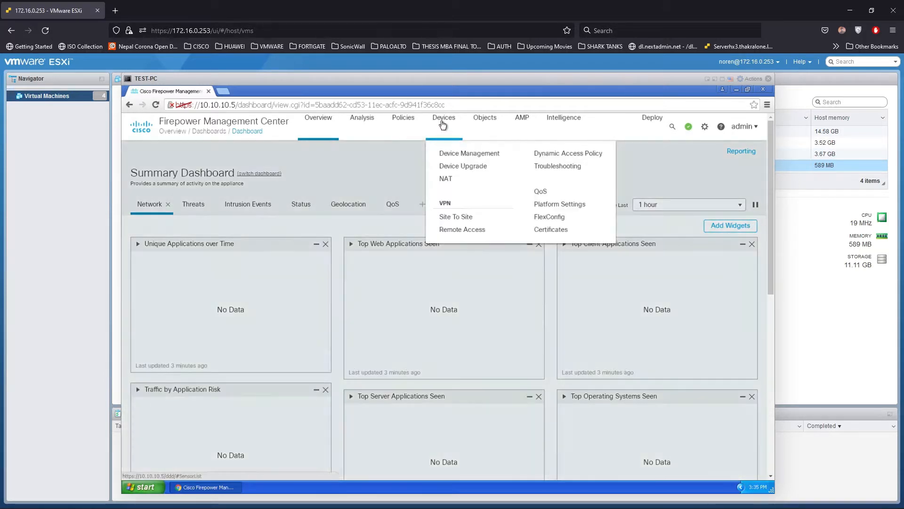
{"action": "left_click", "coordinate": [465, 156]}
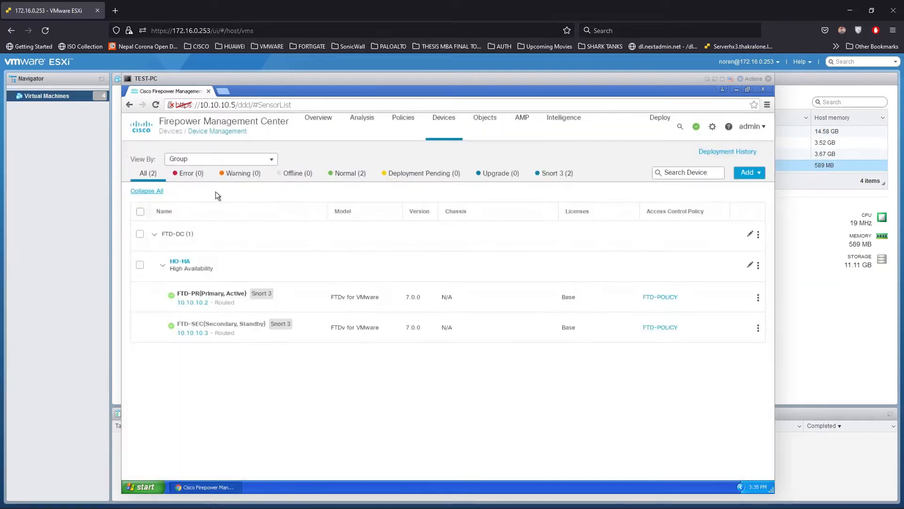
Open FTD-PR's Interfaces tab under HO-HA and select GigabitEthernet0/0
{"action": "mouse_move", "coordinate": [181, 262]}
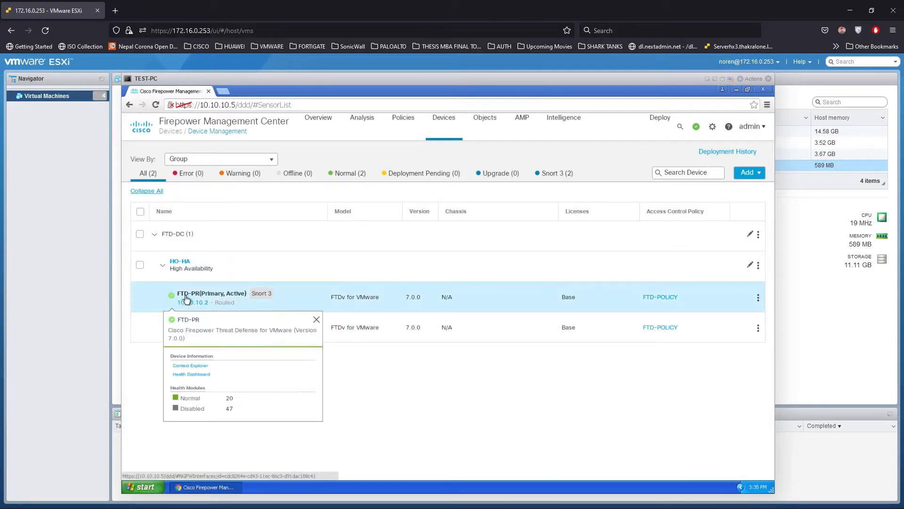
{"action": "left_click", "coordinate": [190, 294]}
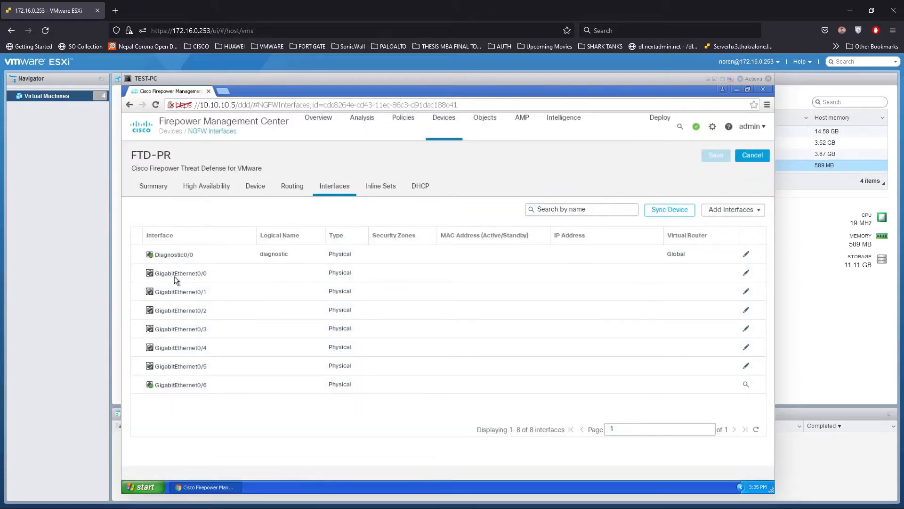
{"action": "left_click", "coordinate": [174, 277]}
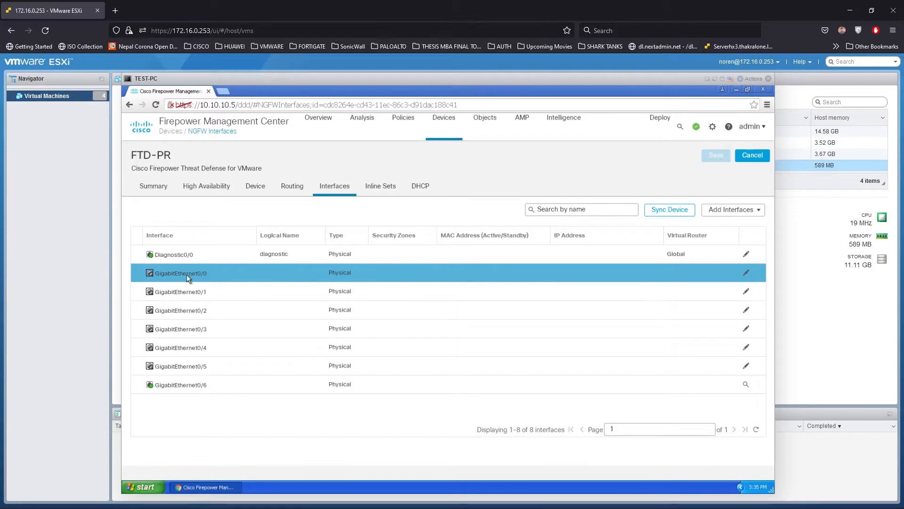
Name GigabitEthernet0/0 WAN, enable it, keep mode None, and create security zone UNTRUST
{"action": "left_click", "coordinate": [746, 275]}
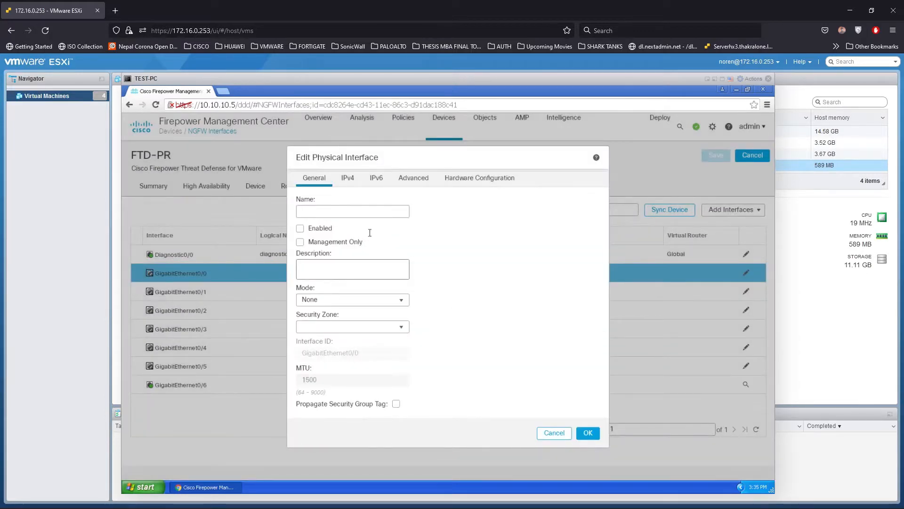
{"action": "left_click_drag", "start_coordinate": [337, 152], "coordinate": [443, 127]}
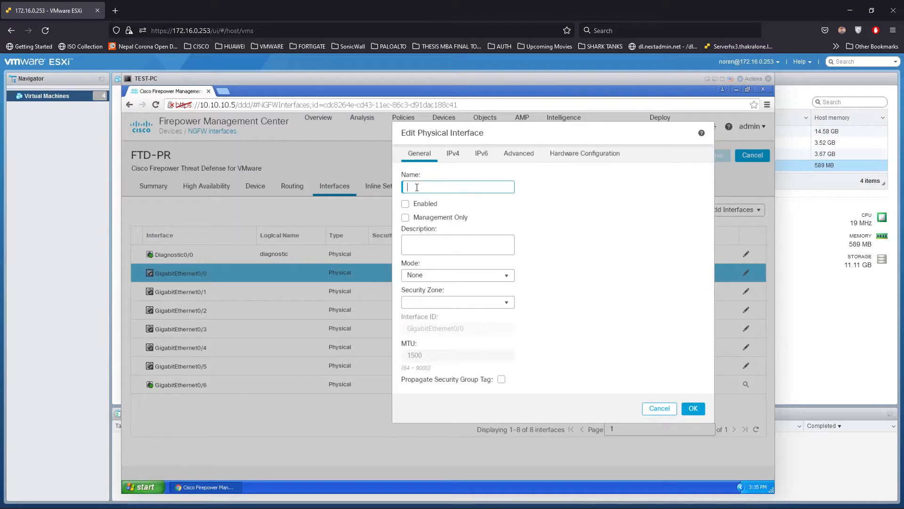
{"action": "type", "text": "WAN"}
{"action": "left_click", "coordinate": [405, 204]}
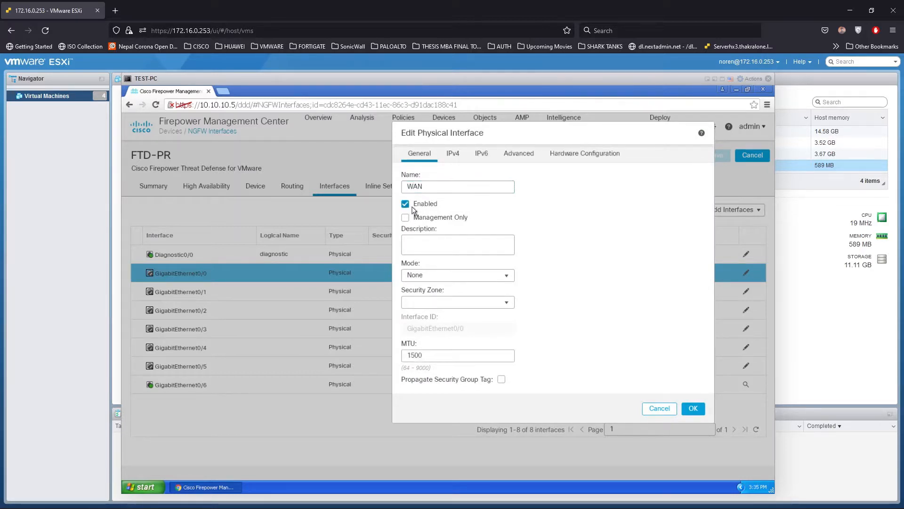
{"action": "left_click", "coordinate": [427, 279]}
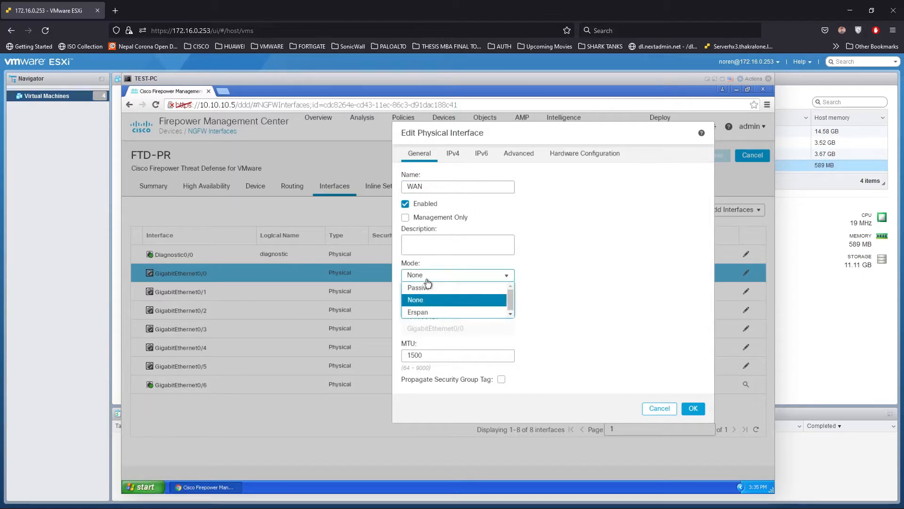
{"action": "left_click", "coordinate": [585, 255]}
{"action": "left_click", "coordinate": [497, 307]}
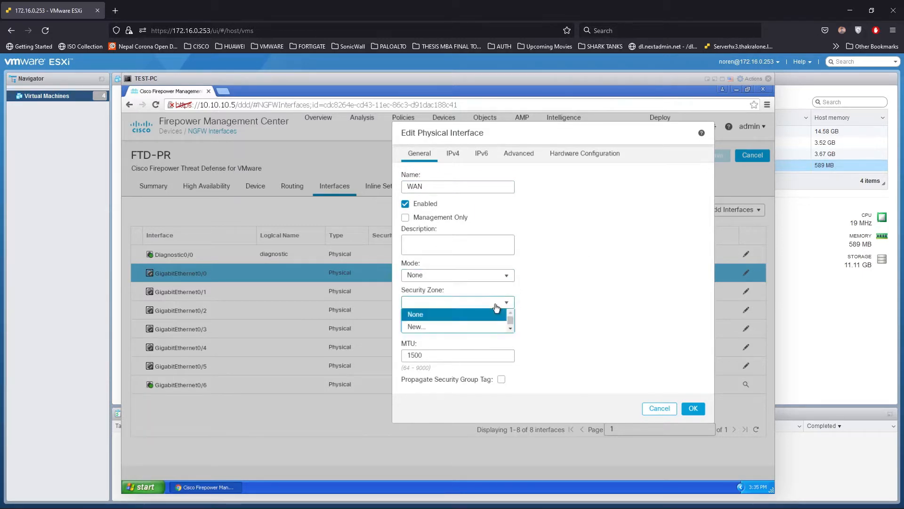
{"action": "left_click", "coordinate": [437, 332]}
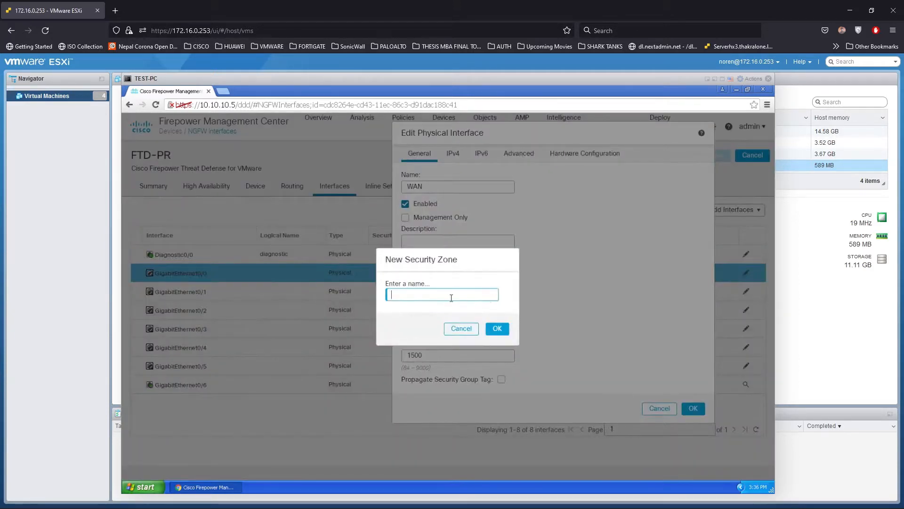
{"action": "type", "text": "UNTRUST"}
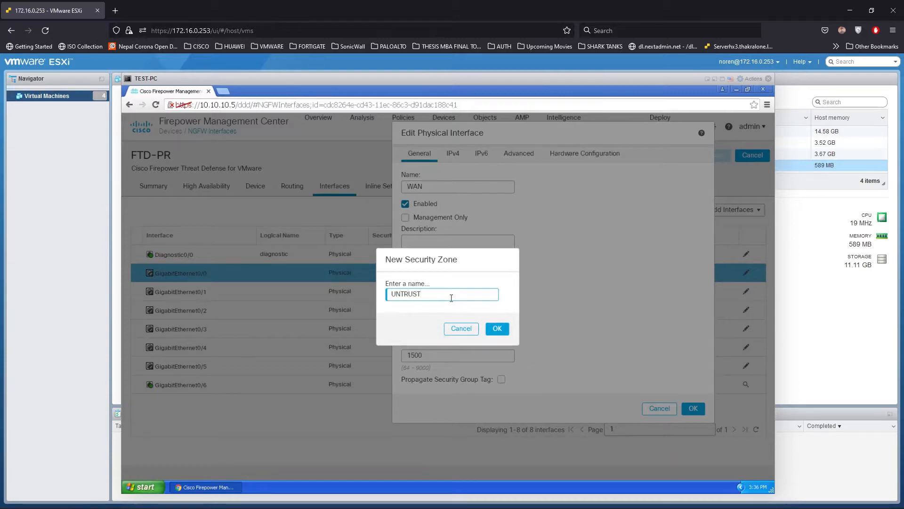
{"action": "left_click", "coordinate": [500, 330]}
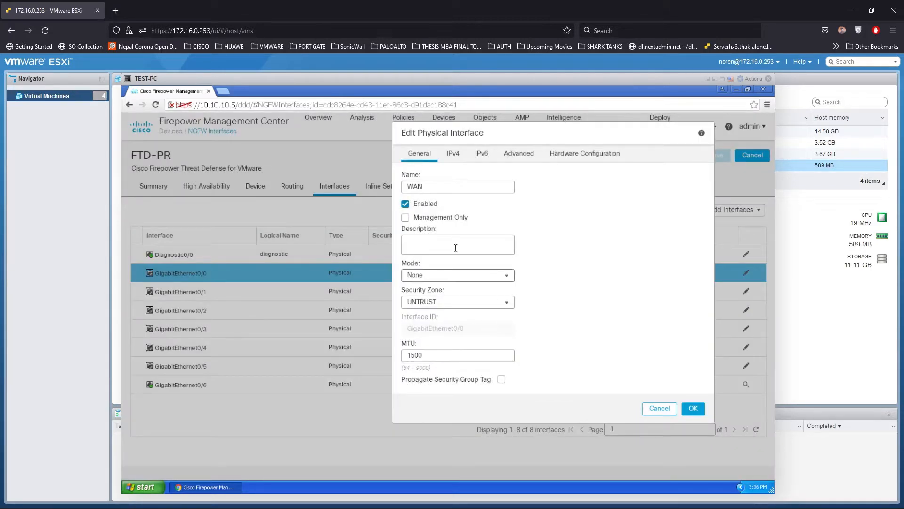
Enter static IPv4 address 172.16.0.250/24, then look through the IPv6, Advanced and Hardware tabs
{"action": "left_click", "coordinate": [452, 153]}
{"action": "left_click", "coordinate": [432, 216]}
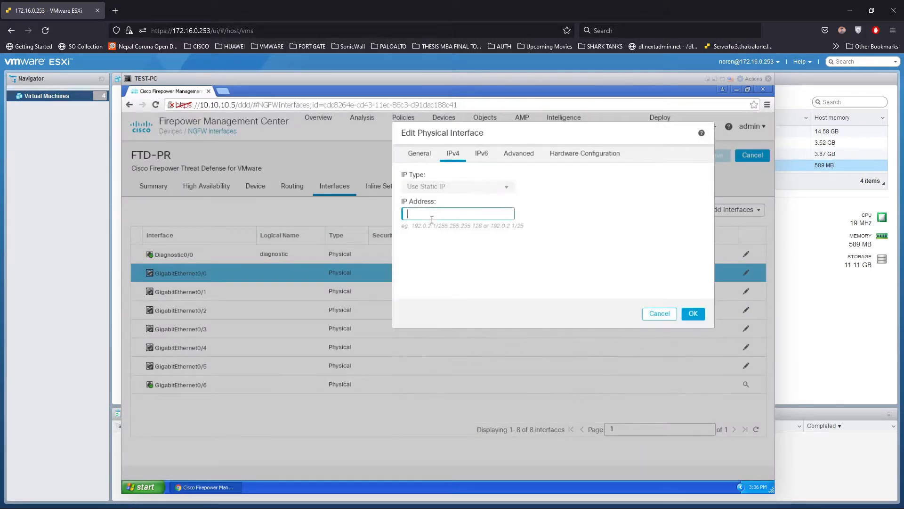
{"action": "type", "text": "172.16.0.250"}
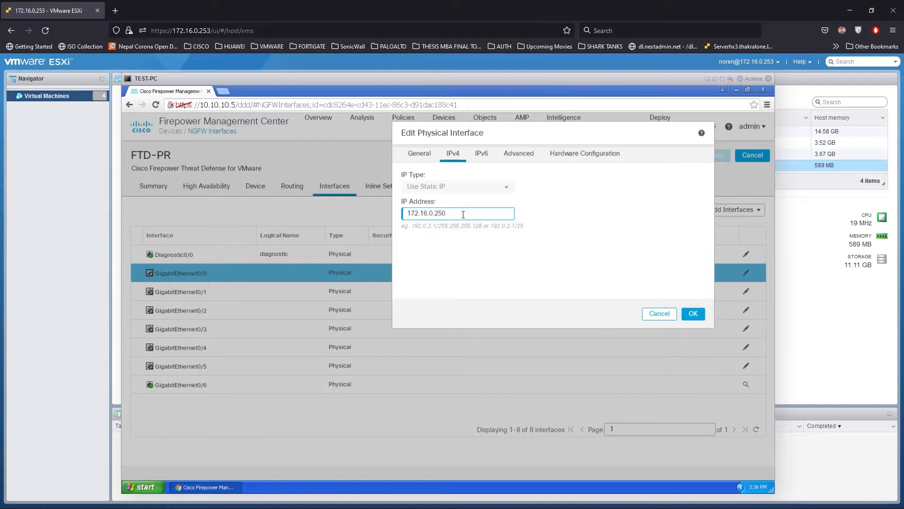
{"action": "type", "text": "/24"}
{"action": "left_click", "coordinate": [483, 154]}
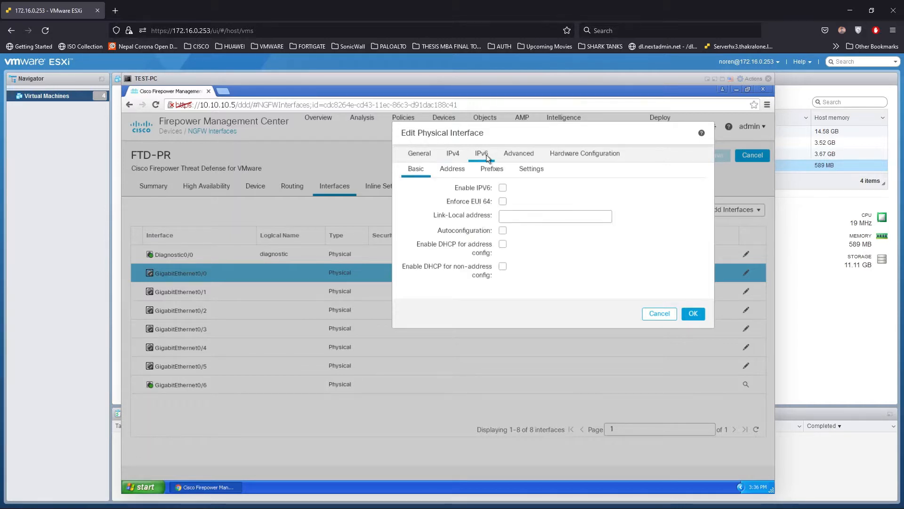
{"action": "left_click", "coordinate": [514, 156]}
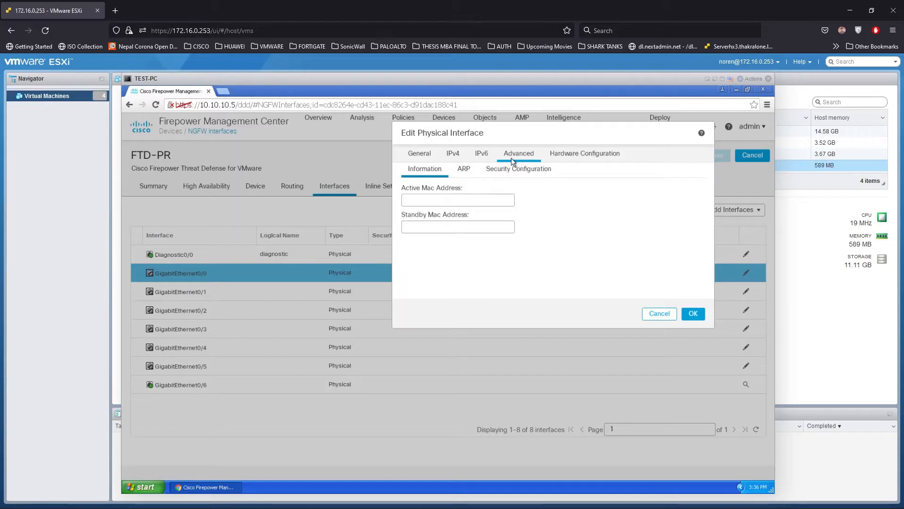
{"action": "left_click", "coordinate": [578, 156]}
{"action": "left_click", "coordinate": [519, 155]}
Review the IPv6, security and IPv4 settings again before returning to General
{"action": "left_click", "coordinate": [483, 155]}
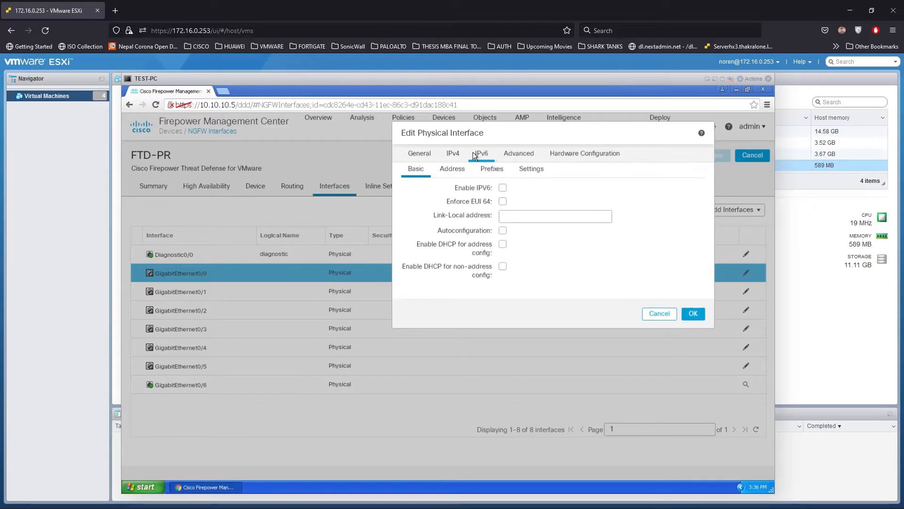
{"action": "left_click", "coordinate": [524, 150]}
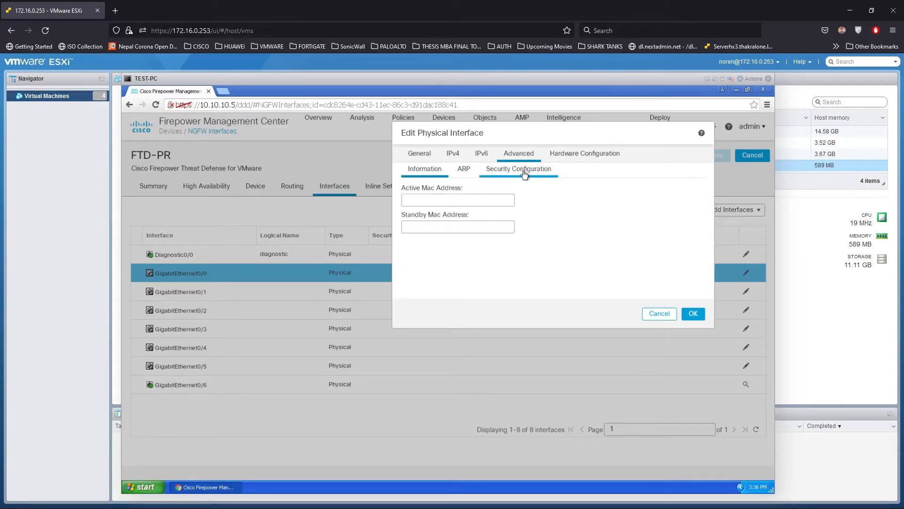
{"action": "left_click", "coordinate": [524, 174]}
{"action": "left_click", "coordinate": [482, 154]}
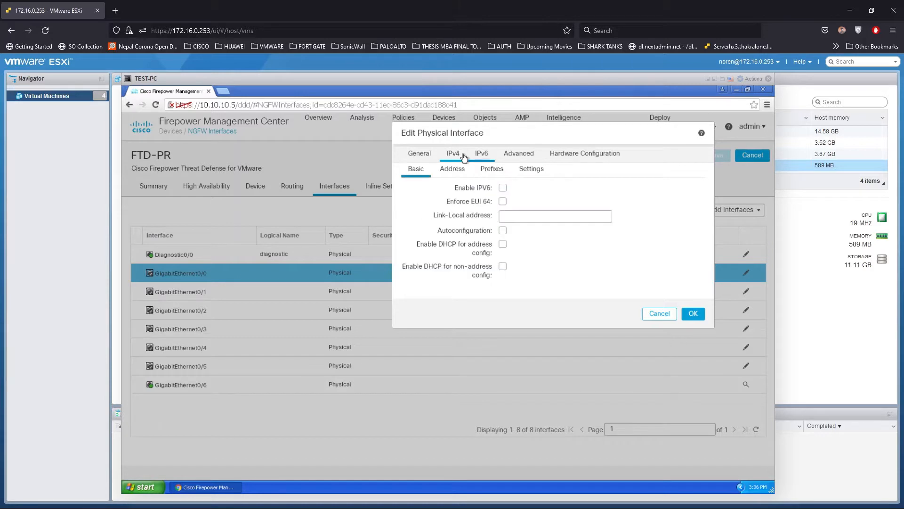
{"action": "left_click", "coordinate": [454, 169]}
{"action": "left_click", "coordinate": [457, 159]}
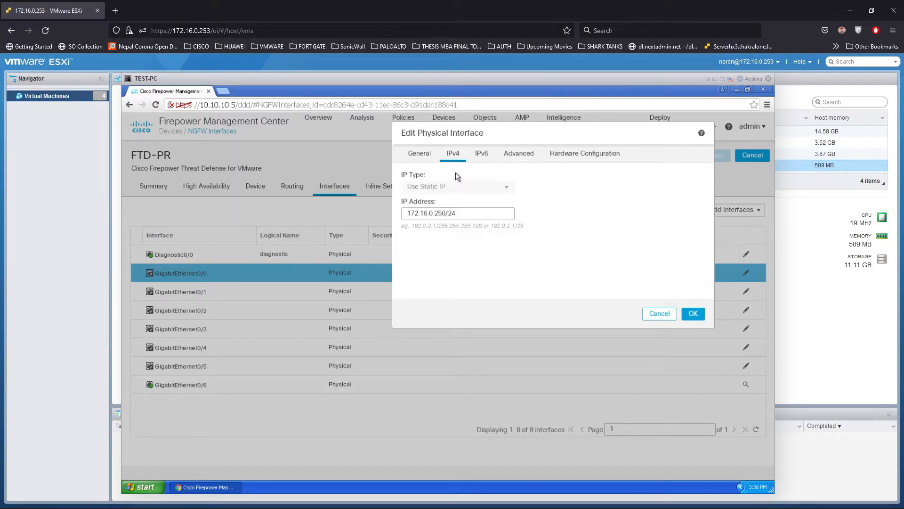
{"action": "left_click", "coordinate": [417, 156]}
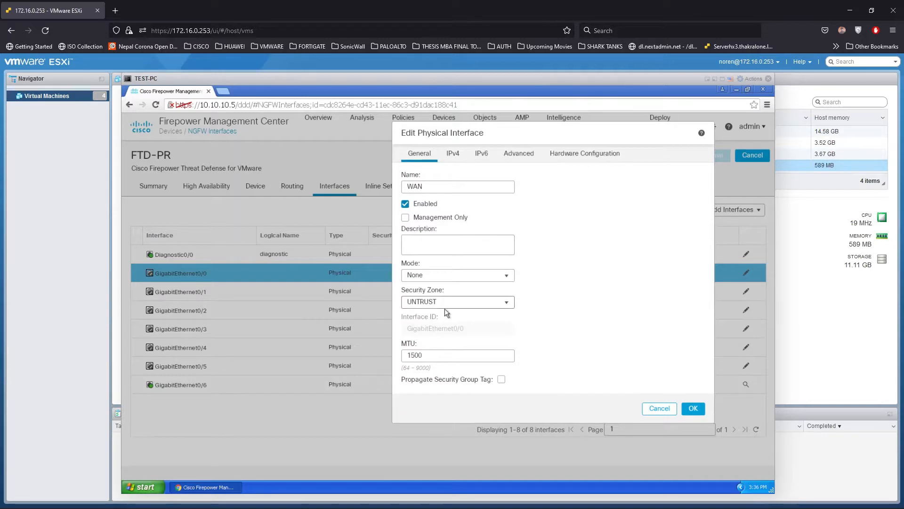
Confirm the WAN interface edit and save FTD-PR's interface configuration
{"action": "left_click", "coordinate": [693, 408]}
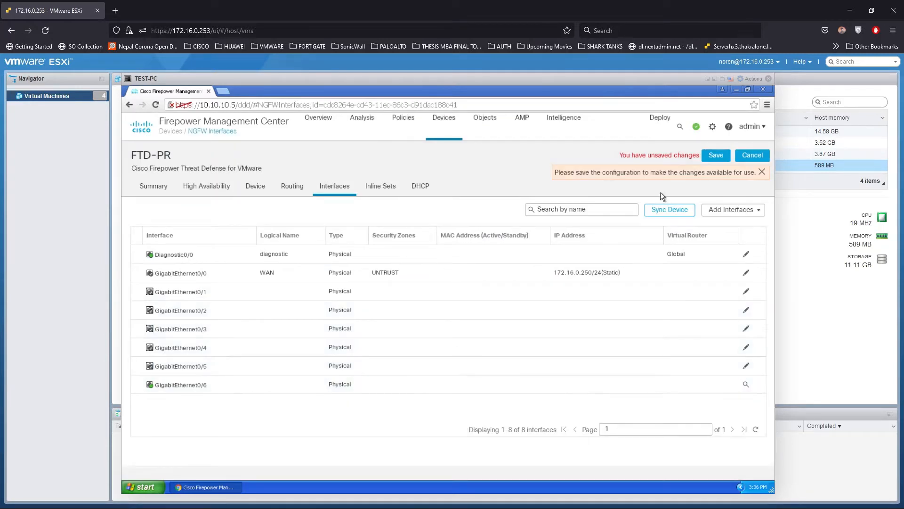
{"action": "left_click", "coordinate": [716, 156]}
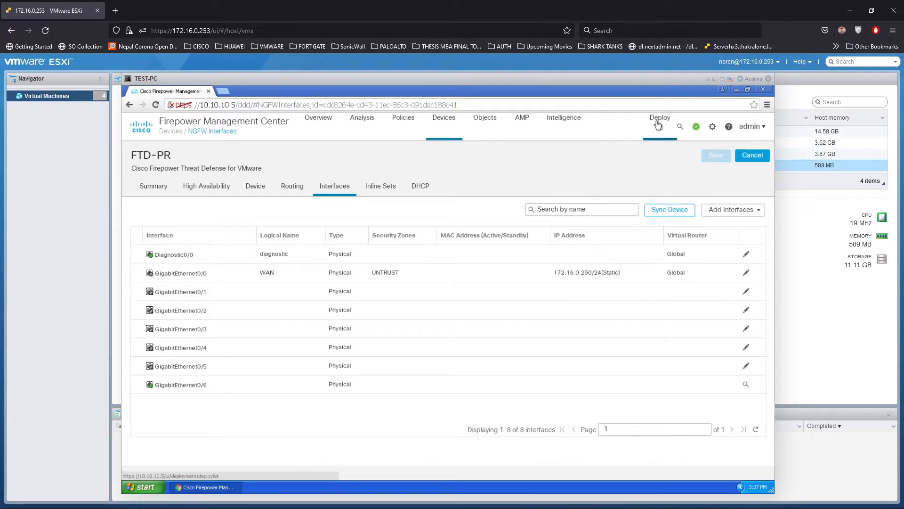
Open Deploy > Deployment and expand HO-HA to see its pending Interface Policy change
{"action": "left_click", "coordinate": [658, 125]}
{"action": "left_click", "coordinate": [673, 153]}
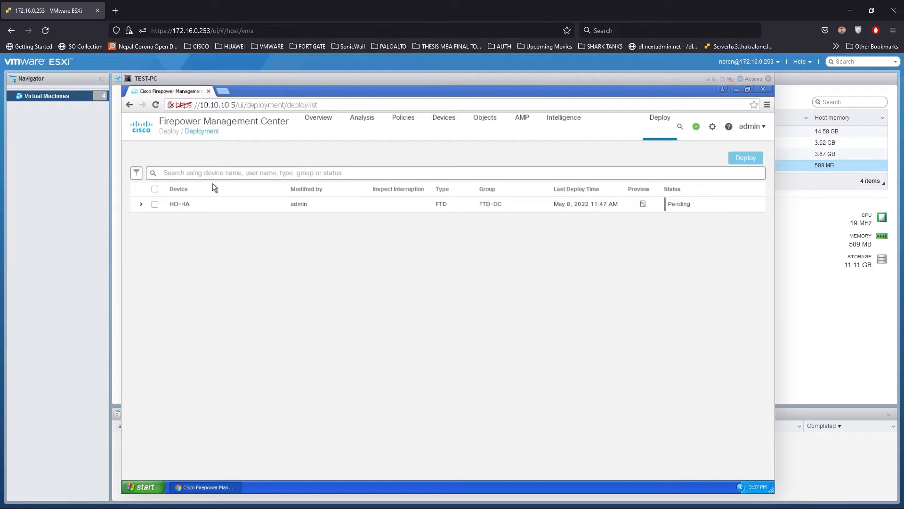
{"action": "left_click", "coordinate": [141, 205]}
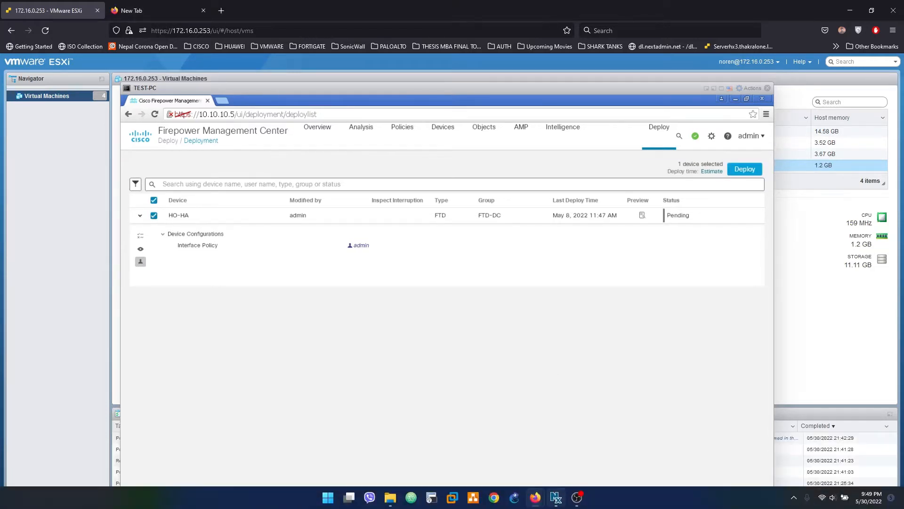
{"action": "mouse_move", "coordinate": [555, 497]}
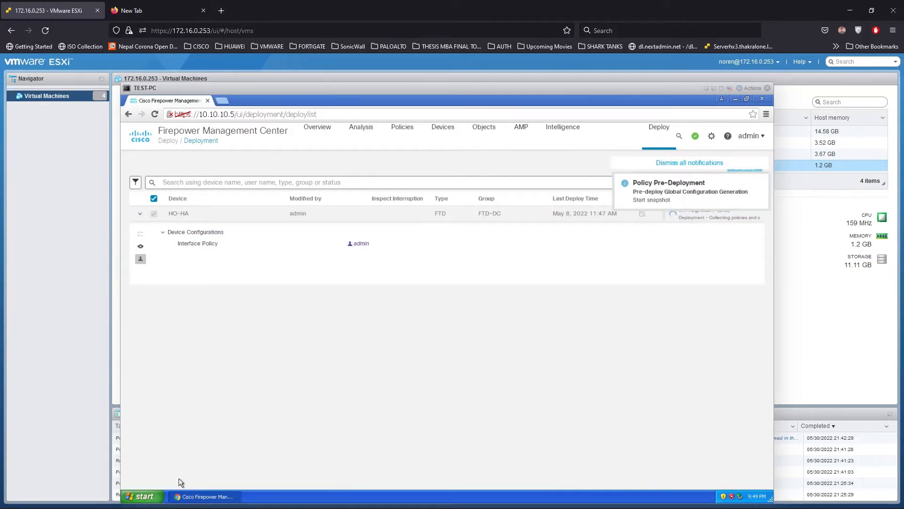
Try running 'putty' from the Run prompt, dismiss the error and close Run
{"action": "left_click", "coordinate": [144, 498]}
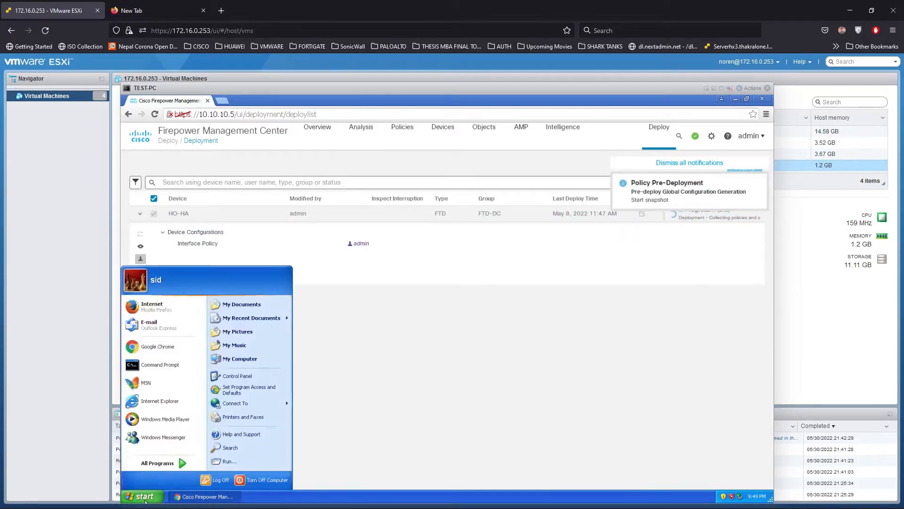
{"action": "left_click", "coordinate": [229, 461]}
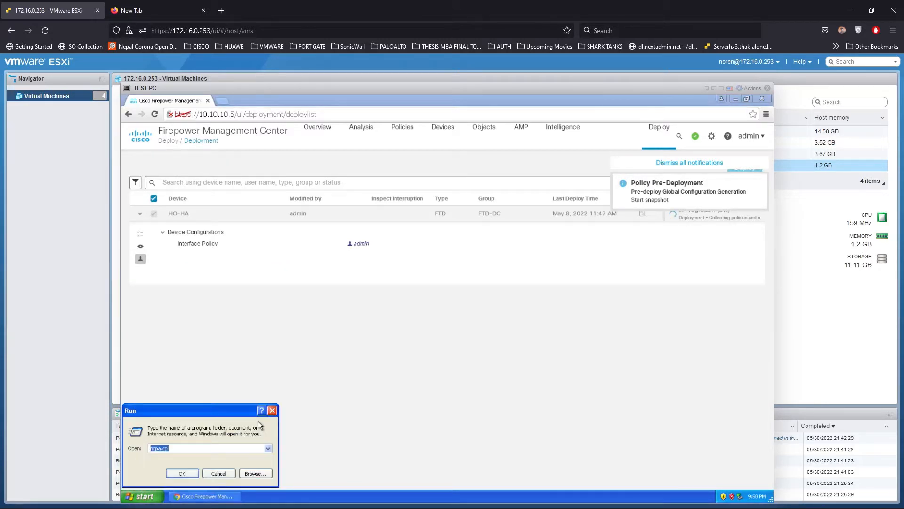
{"action": "type", "text": "p"}
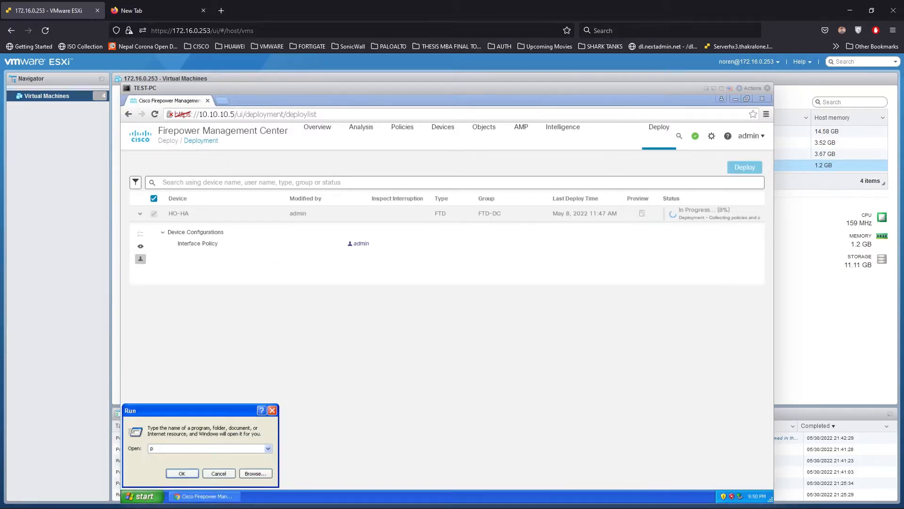
{"action": "type", "text": "utty"}
{"action": "key", "text": "Return"}
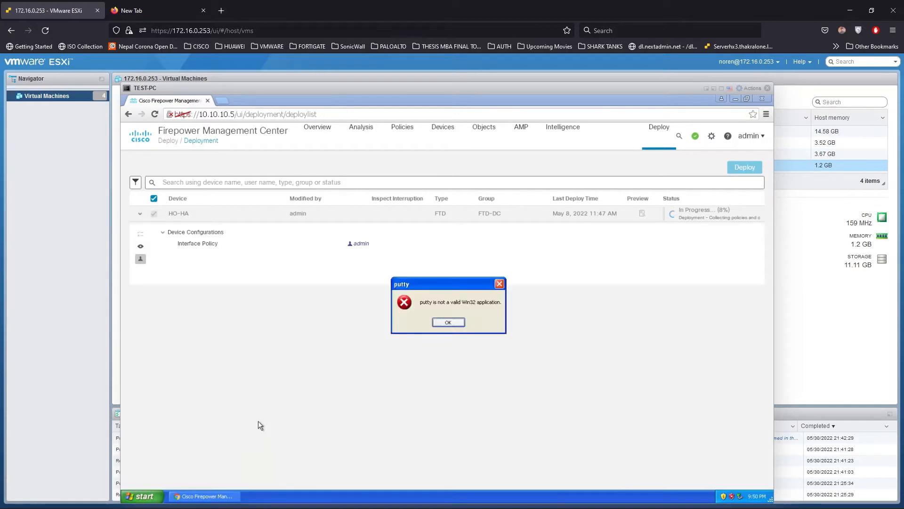
{"action": "key", "text": "Return"}
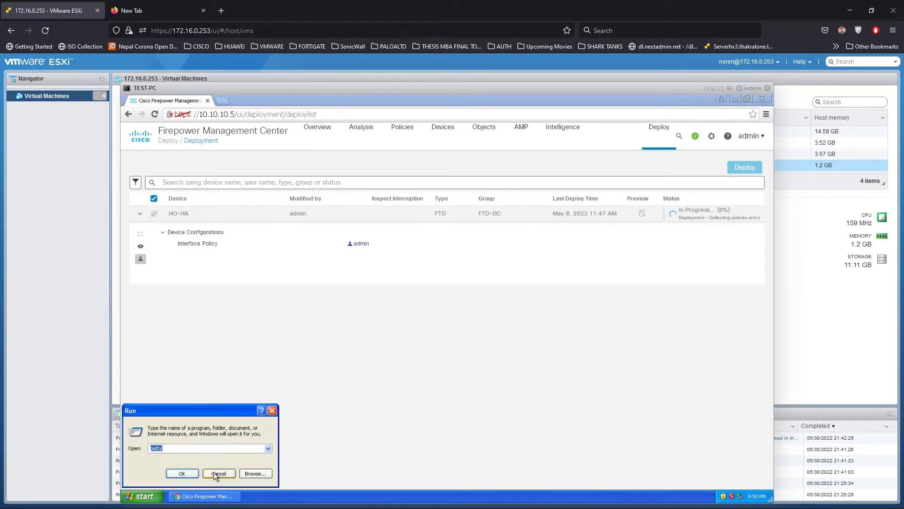
{"action": "key", "text": "Escape"}
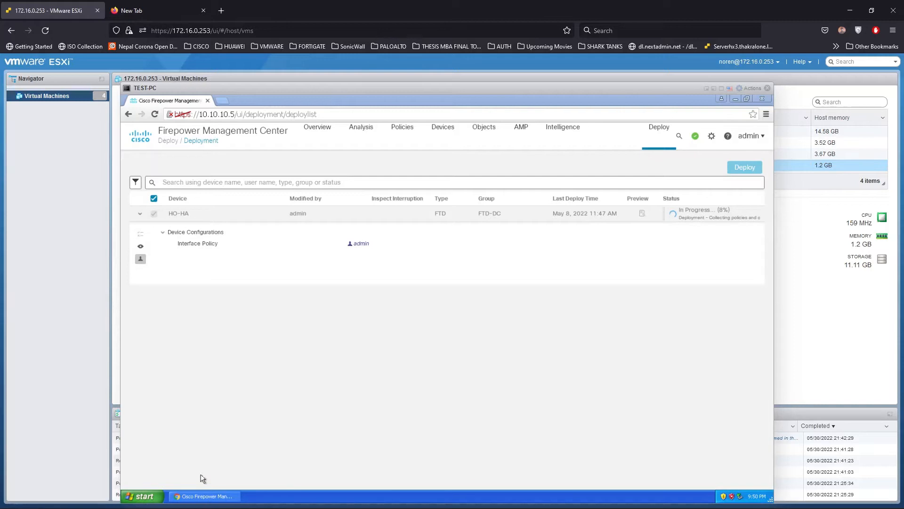
Launch PuTTY from All Programs and dismiss the not-a-valid-Win32-application error
{"action": "key", "text": "super"}
{"action": "mouse_move", "coordinate": [174, 464]}
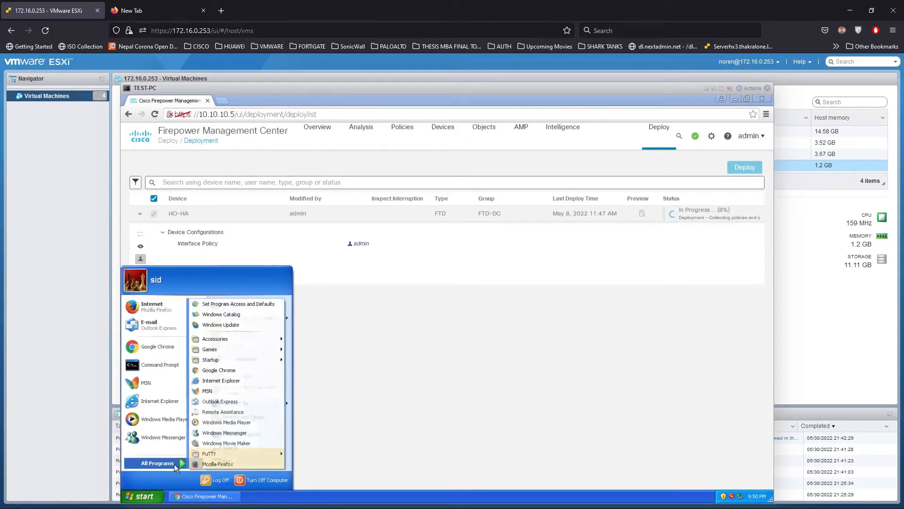
{"action": "mouse_move", "coordinate": [226, 453]}
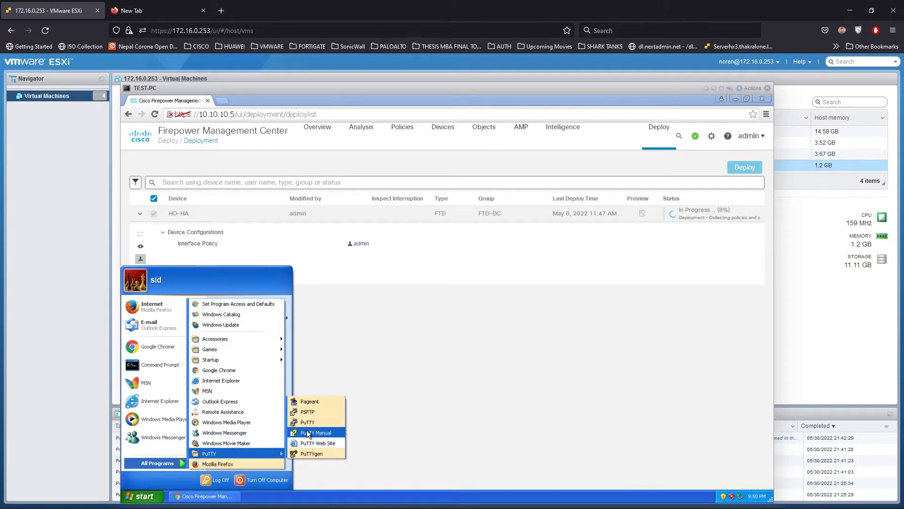
{"action": "left_click", "coordinate": [307, 423]}
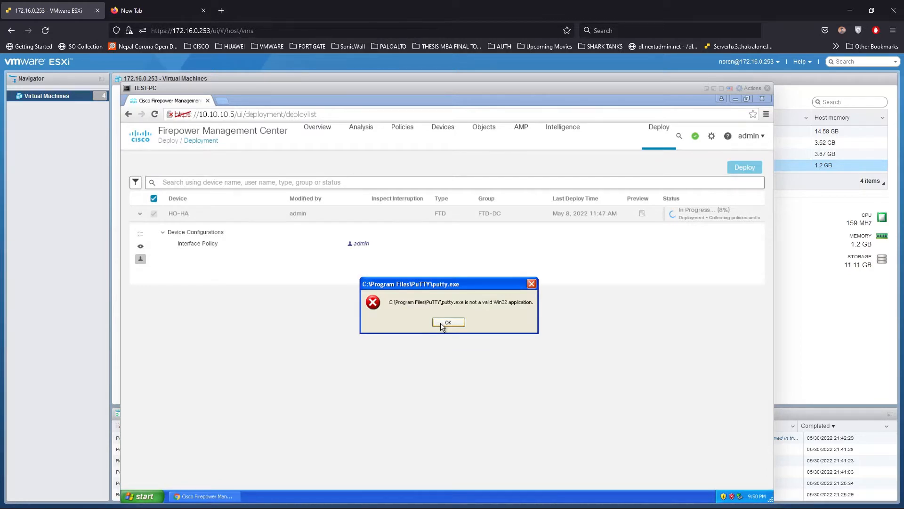
{"action": "left_click", "coordinate": [442, 325]}
{"action": "mouse_move", "coordinate": [604, 494]}
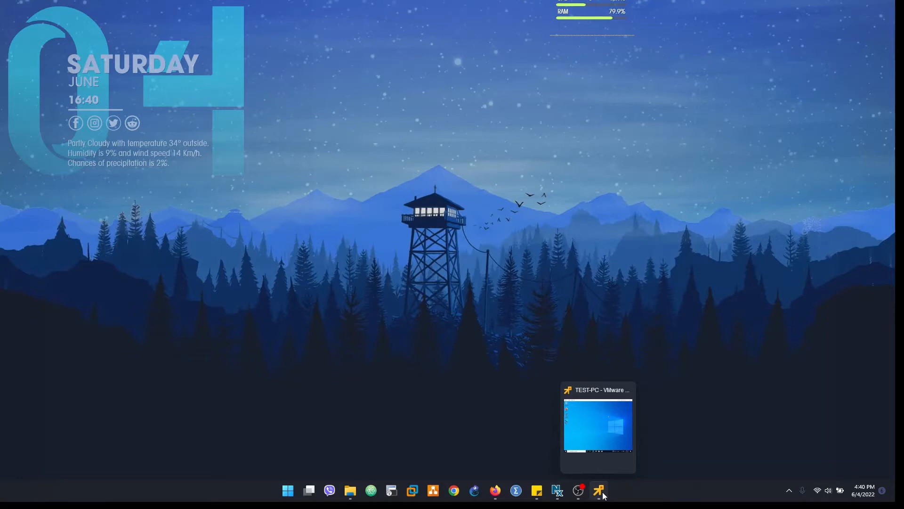
Restore the TEST-PC remote console and open Edge to the FMC Device Management page
{"action": "left_click", "coordinate": [604, 493]}
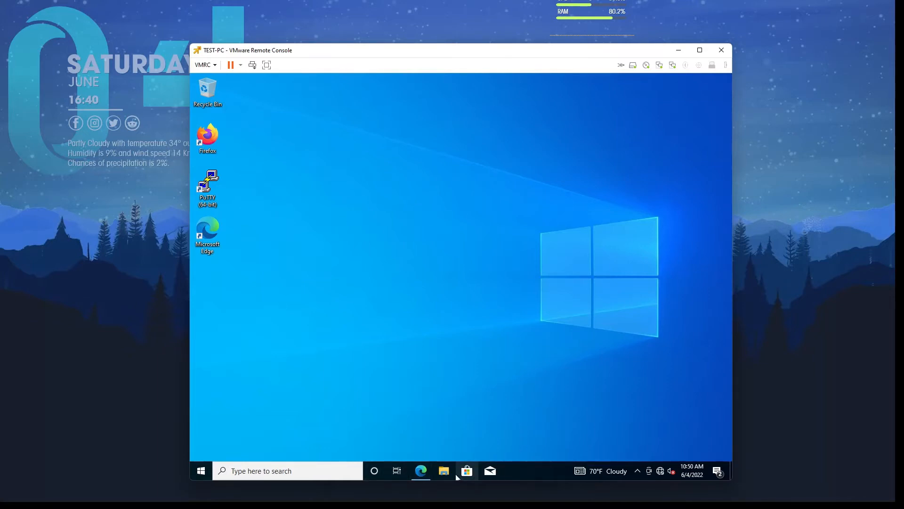
{"action": "left_click", "coordinate": [430, 475]}
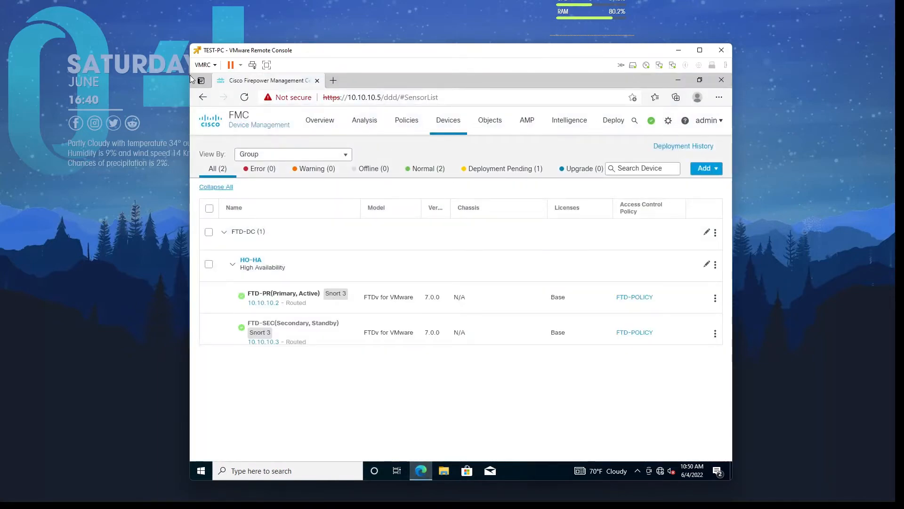
Open FTD-PR under HO-HA and select its GigabitEthernet0/1 interface row
{"action": "left_click", "coordinate": [263, 296]}
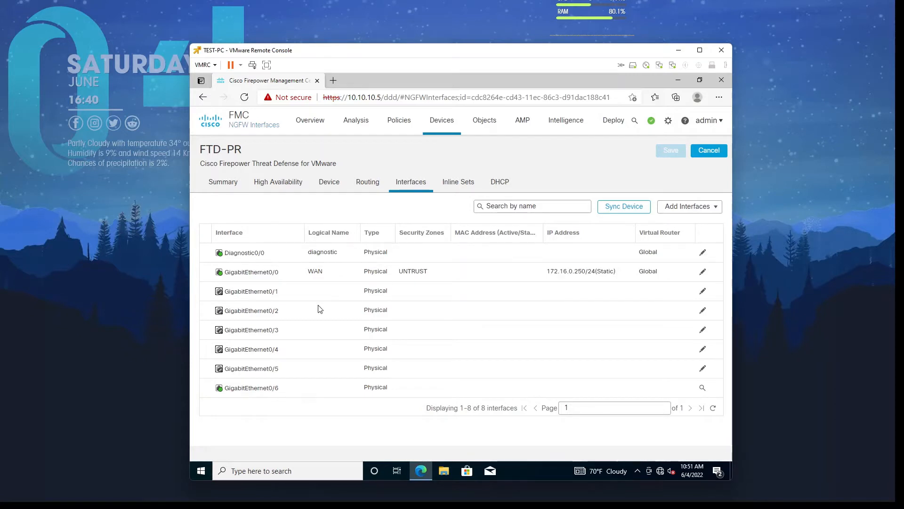
{"action": "left_click", "coordinate": [262, 295]}
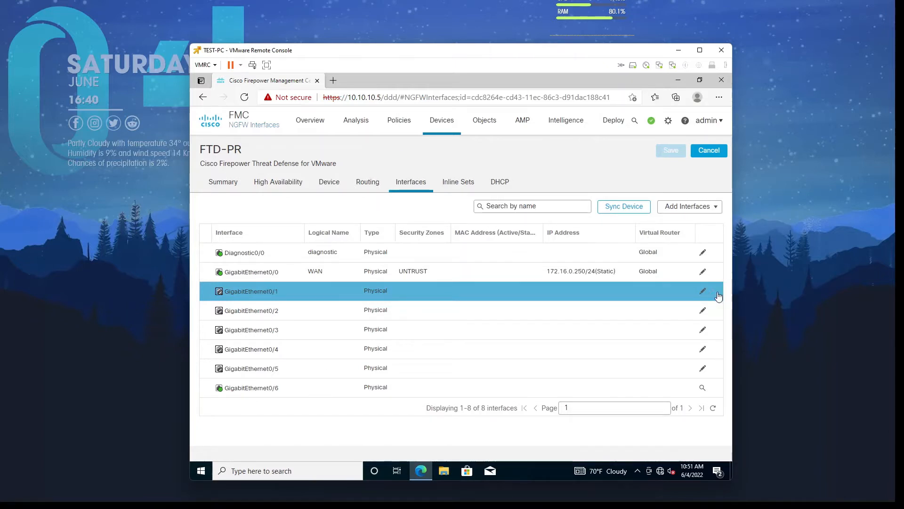
Name GigabitEthernet0/1 'LAN', enable it, and assign it to the LAN security zone
{"action": "left_click", "coordinate": [703, 292]}
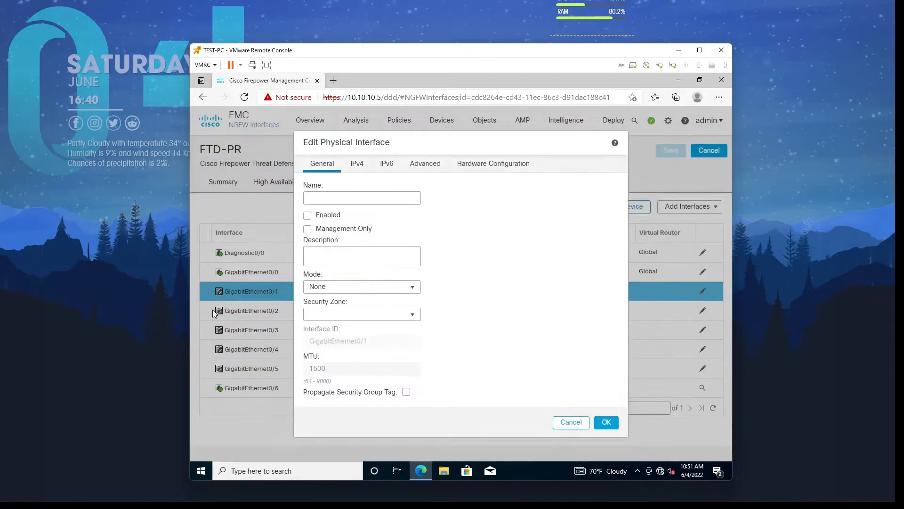
{"action": "left_click", "coordinate": [320, 198]}
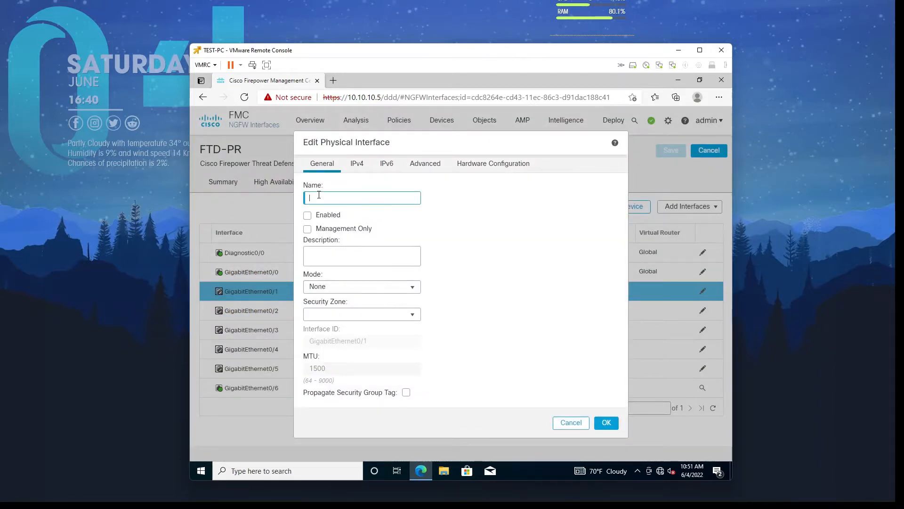
{"action": "type", "text": "LAN"}
{"action": "left_click", "coordinate": [308, 216]}
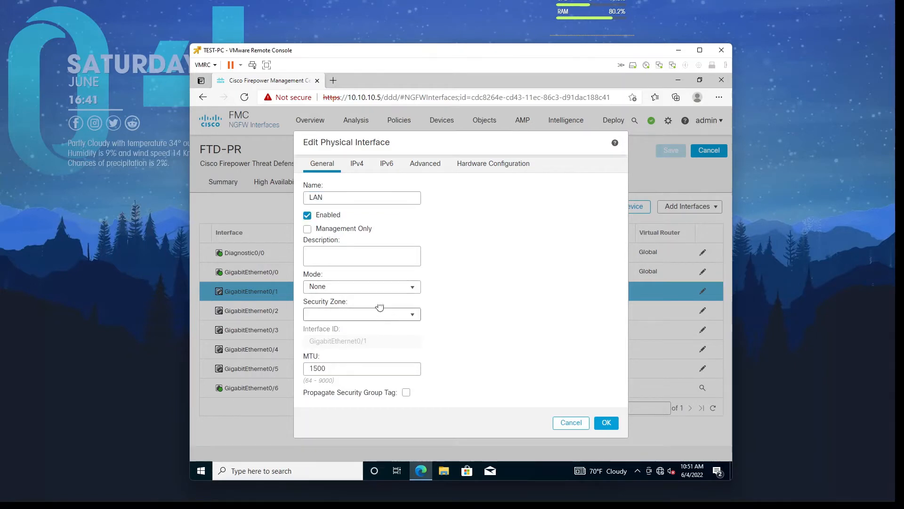
{"action": "left_click", "coordinate": [404, 318]}
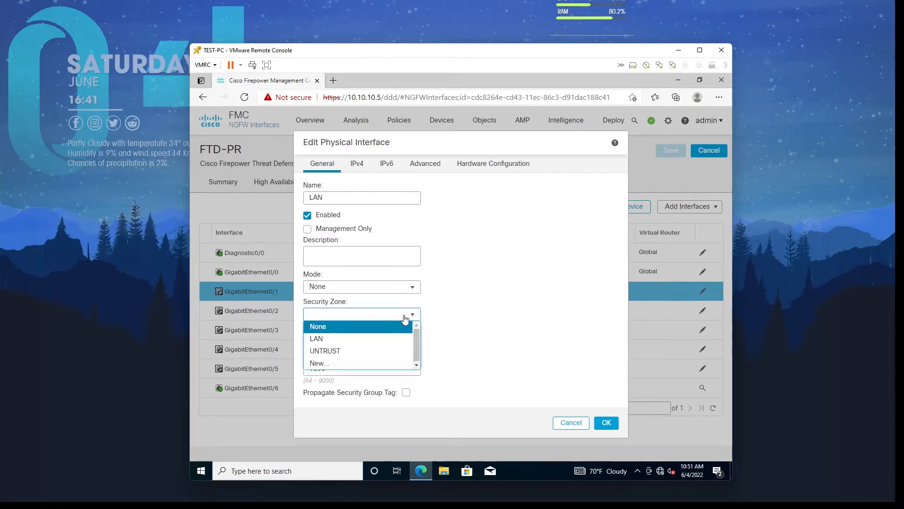
{"action": "left_click", "coordinate": [325, 340]}
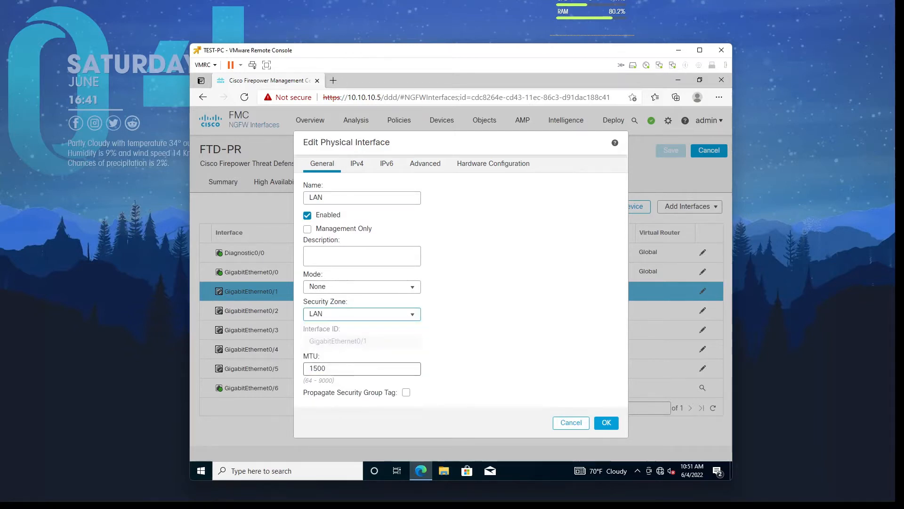
Give the interface the static IPv4 address 10.100.100.1/24 and apply the settings
{"action": "left_click", "coordinate": [354, 163]}
{"action": "left_click", "coordinate": [335, 222]}
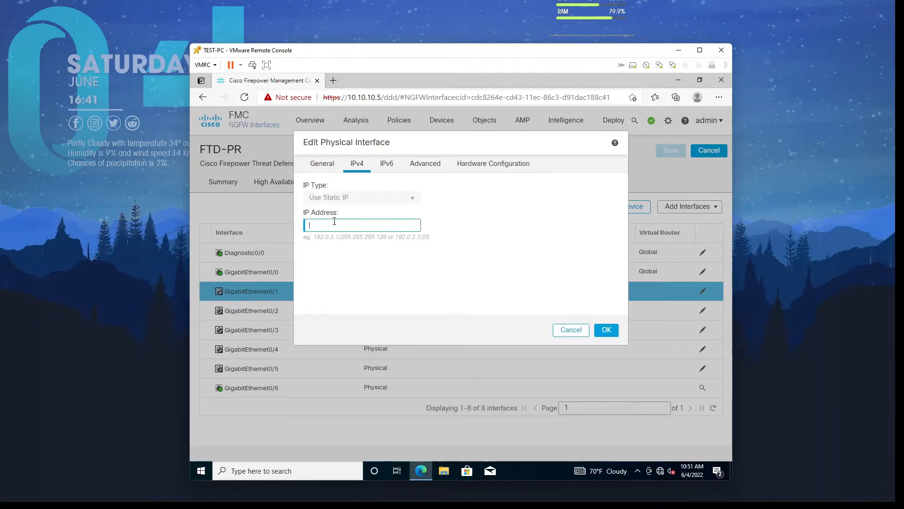
{"action": "type", "text": "10.100.100.1/24"}
{"action": "left_click", "coordinate": [398, 164]}
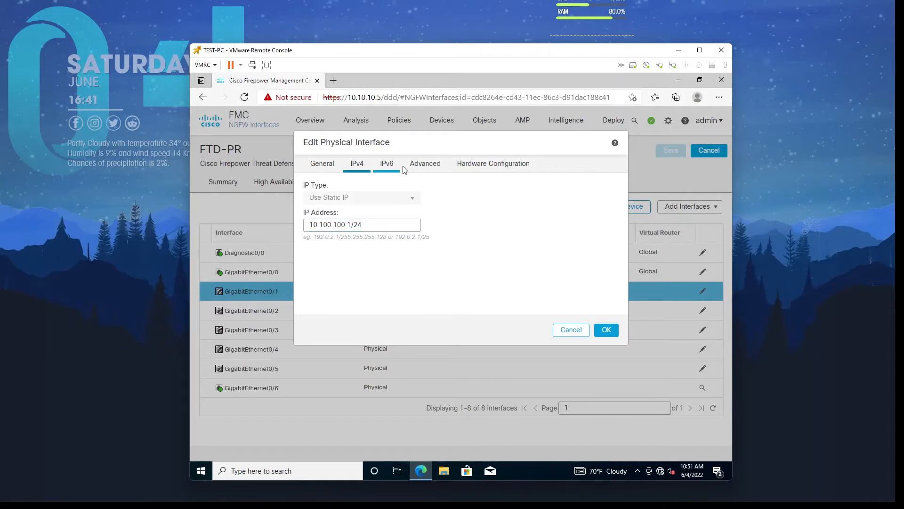
{"action": "left_click", "coordinate": [410, 165]}
{"action": "left_click", "coordinate": [386, 164]}
{"action": "left_click", "coordinate": [357, 163]}
{"action": "left_click", "coordinate": [605, 331]}
Wait out the page-not-responding prompt and save FTD-PR's interface configuration
{"action": "left_click", "coordinate": [606, 329]}
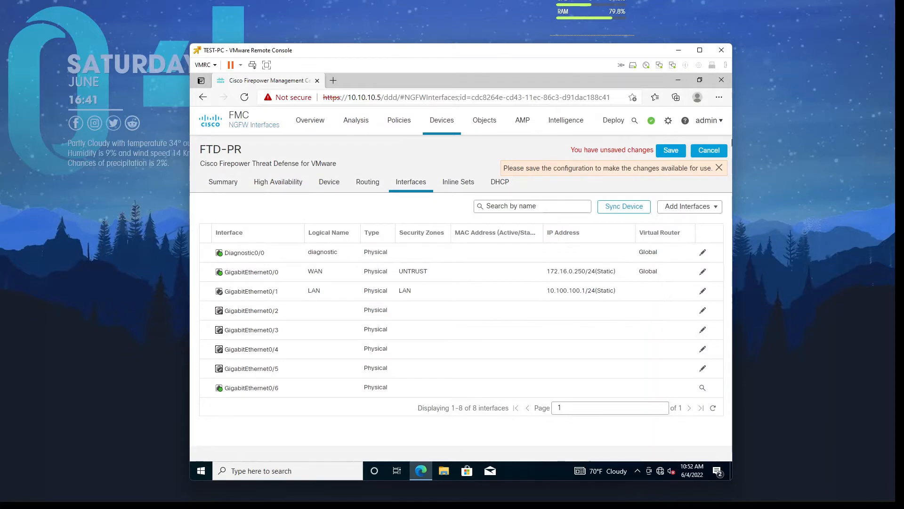
{"action": "left_click", "coordinate": [682, 151]}
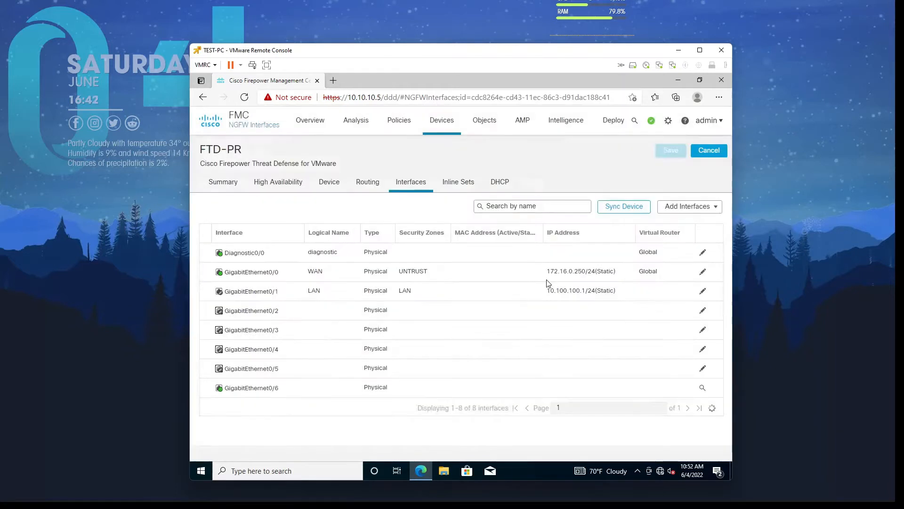
Open FTD-PR's Routing tab and its Static Route section
{"action": "left_click", "coordinate": [373, 183]}
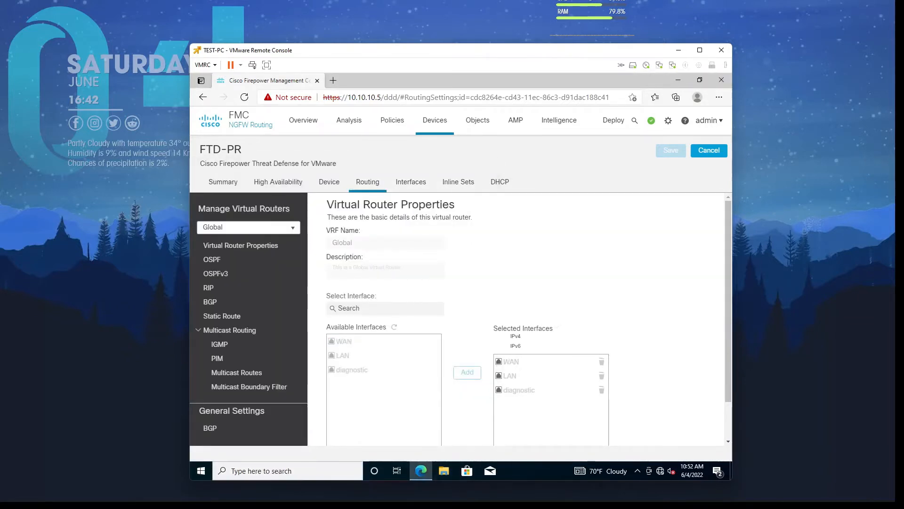
{"action": "key", "text": "super"}
{"action": "key", "text": "Escape"}
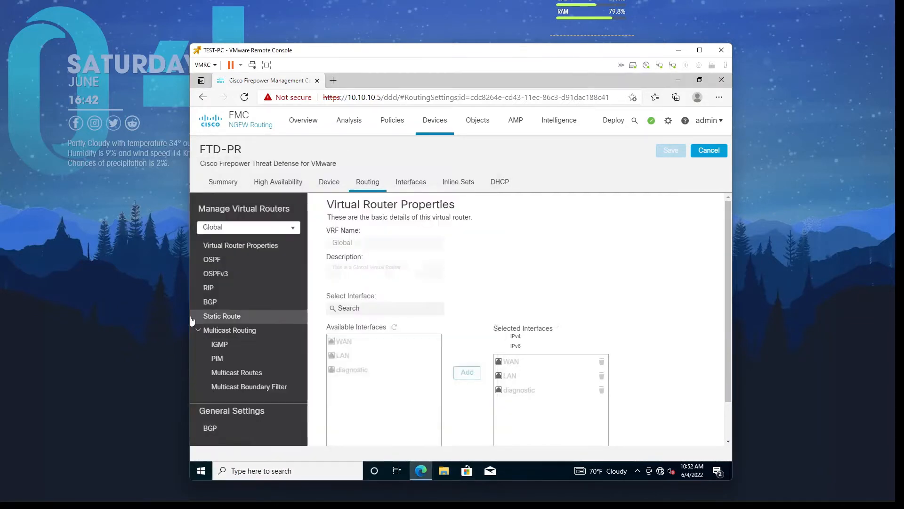
{"action": "left_click", "coordinate": [248, 317]}
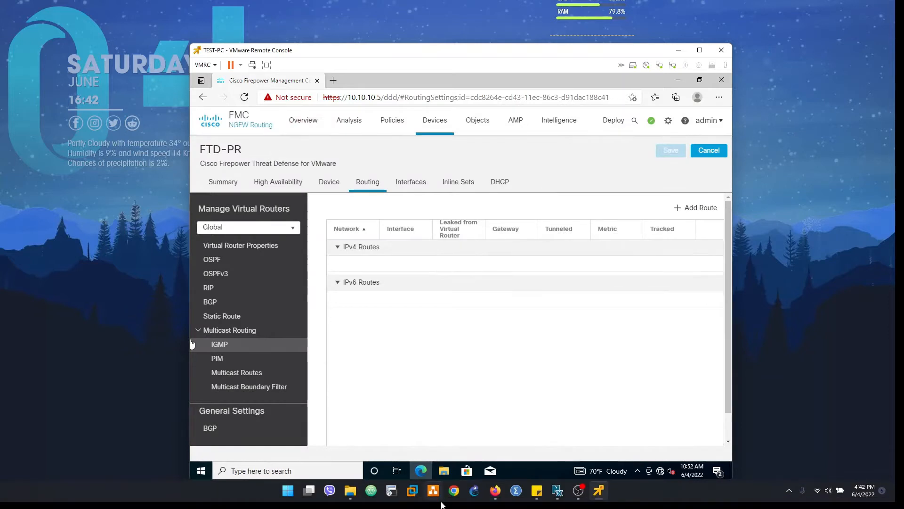
Move the TEST-PC remote console window aside and begin adding a new static route
{"action": "mouse_move", "coordinate": [495, 491]}
{"action": "left_click", "coordinate": [434, 425]}
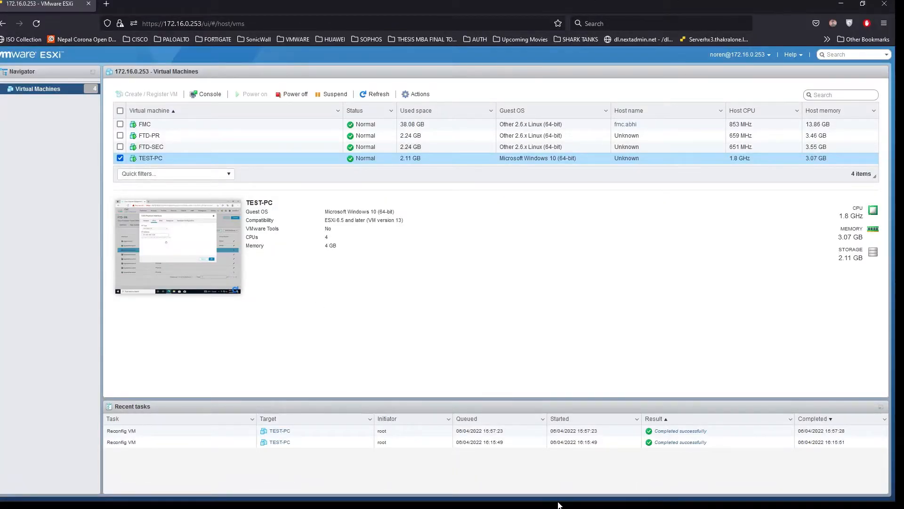
{"action": "left_click", "coordinate": [599, 490]}
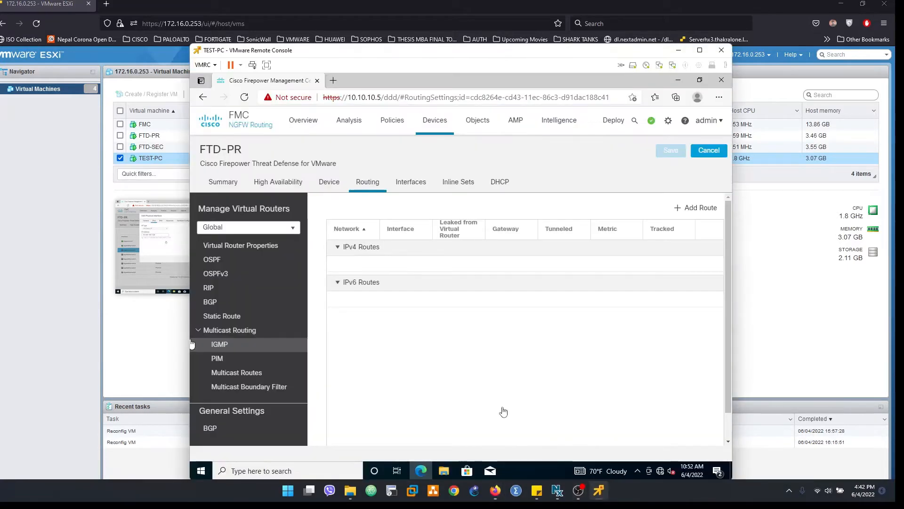
{"action": "left_click_drag", "start_coordinate": [324, 51], "coordinate": [307, 20]}
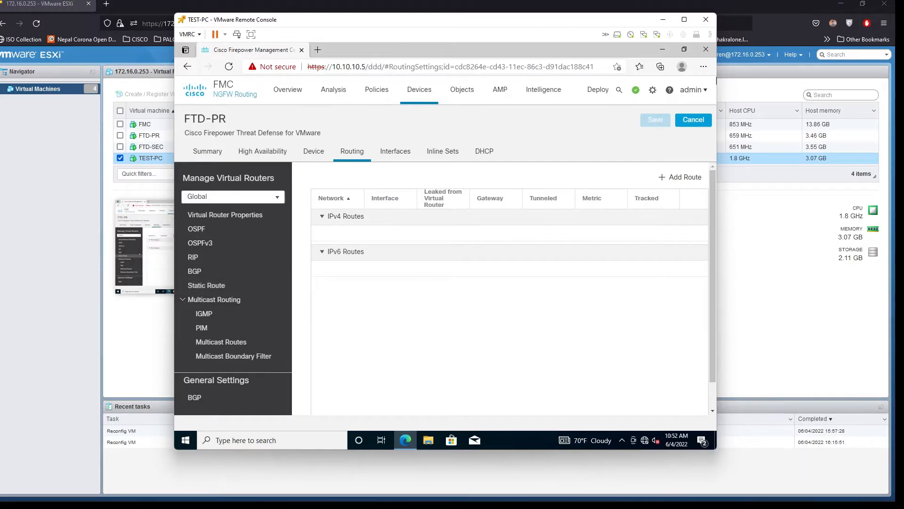
{"action": "left_click", "coordinate": [677, 181]}
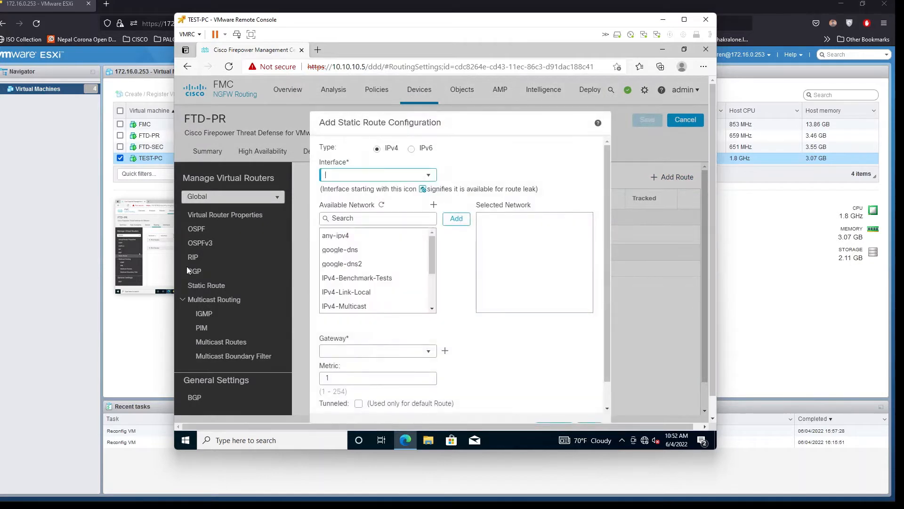
Set the route interface to WAN and add any-ipv4 as the selected network
{"action": "left_click", "coordinate": [428, 179]}
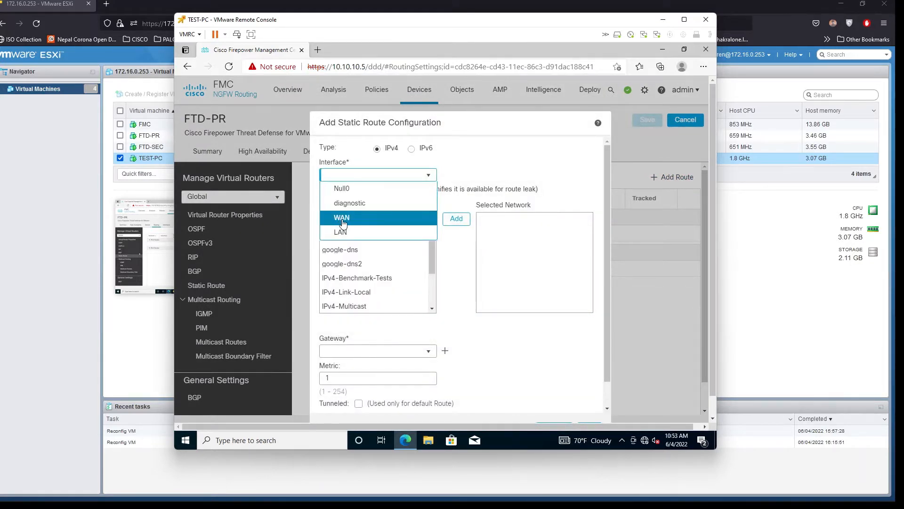
{"action": "left_click", "coordinate": [342, 222]}
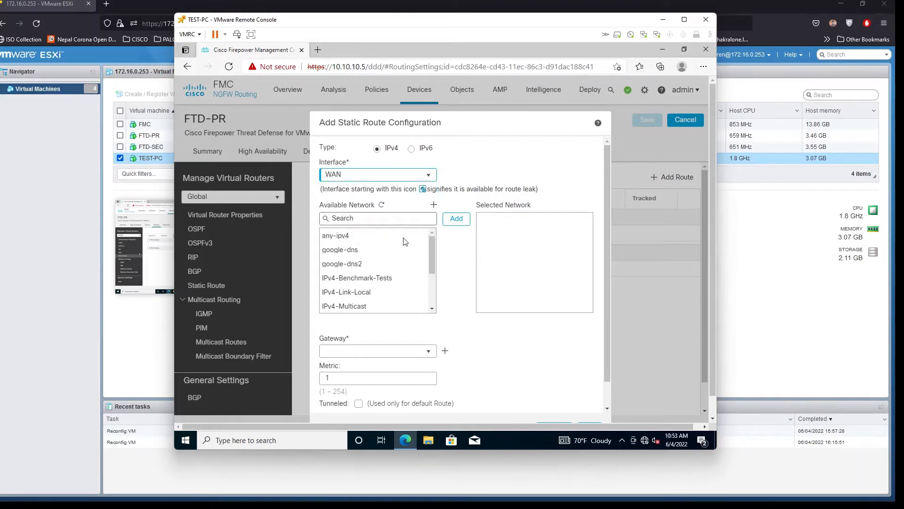
{"action": "left_click", "coordinate": [358, 237]}
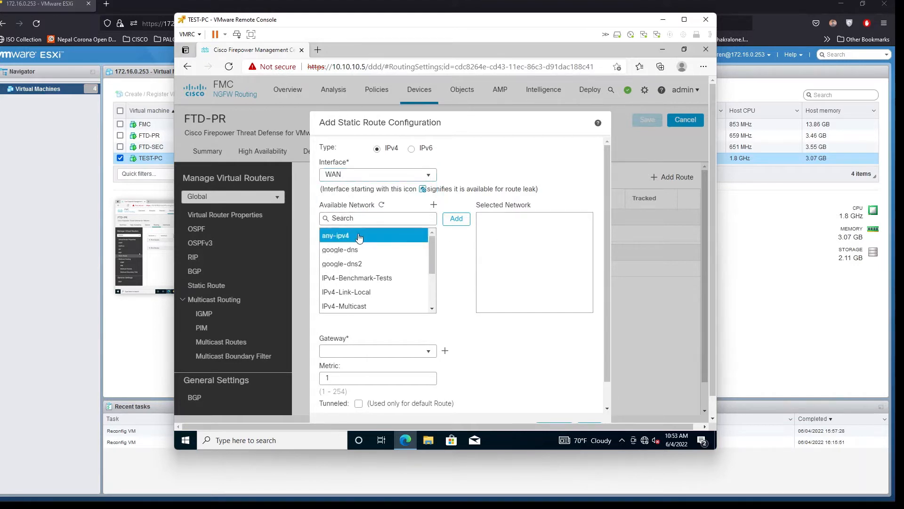
{"action": "left_click", "coordinate": [371, 237]}
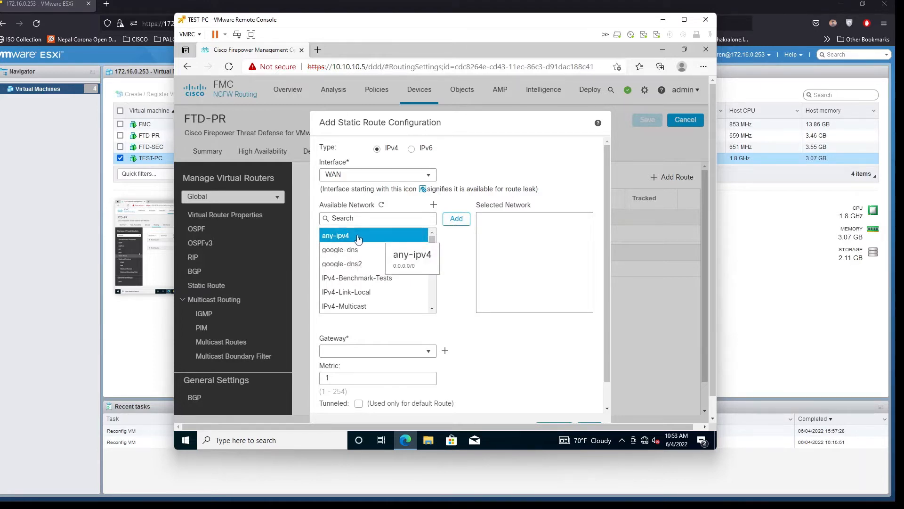
{"action": "left_click", "coordinate": [460, 220]}
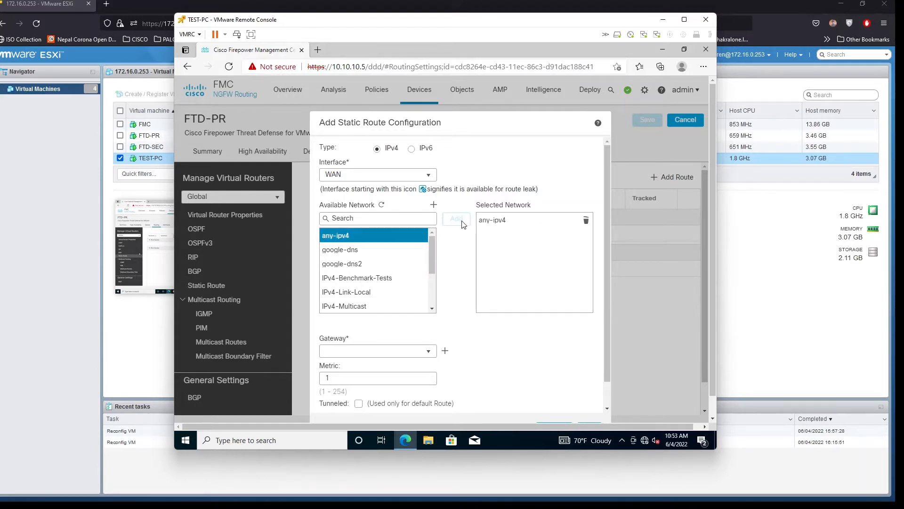
Start a new network object to use as the route's gateway
{"action": "left_click", "coordinate": [434, 353]}
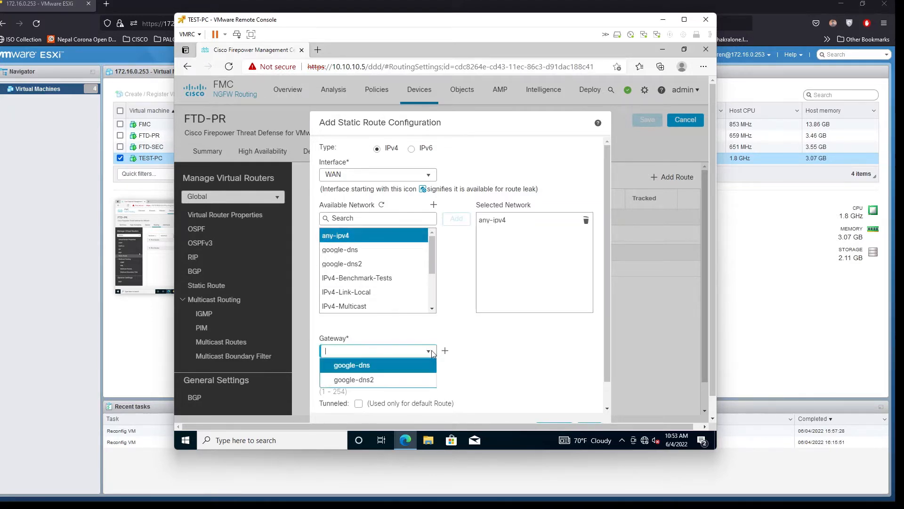
{"action": "left_click", "coordinate": [484, 347]}
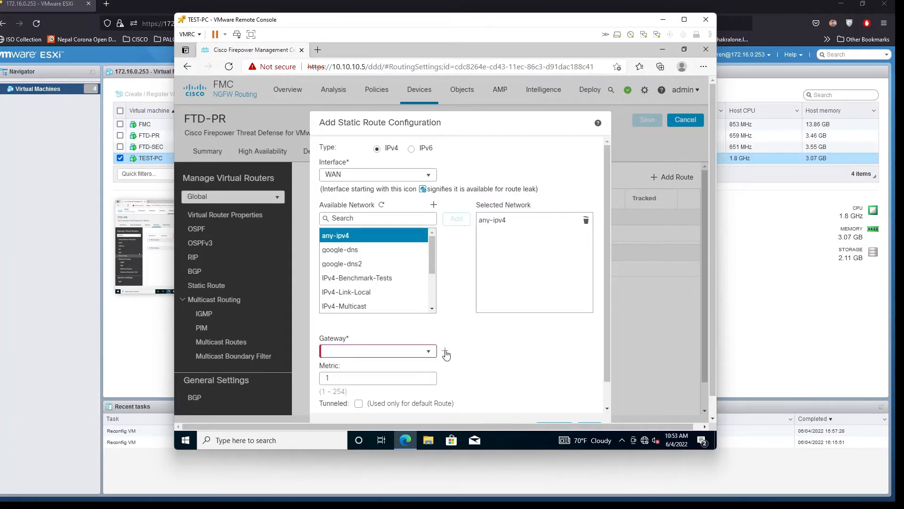
{"action": "left_click", "coordinate": [445, 351]}
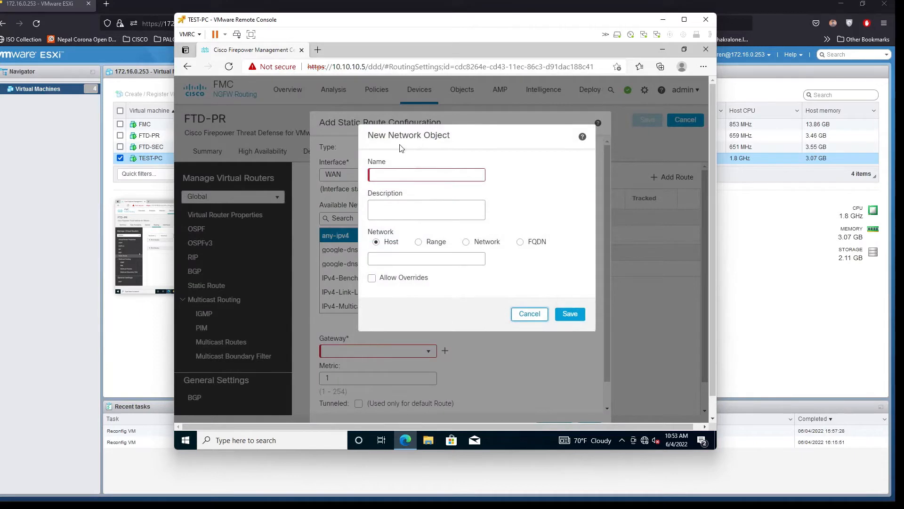
Create the host network object UPSTREAM-GW with address 172.16.0.254
{"action": "left_click", "coordinate": [399, 170]}
{"action": "type", "text": "UPSTREAM-GW"}
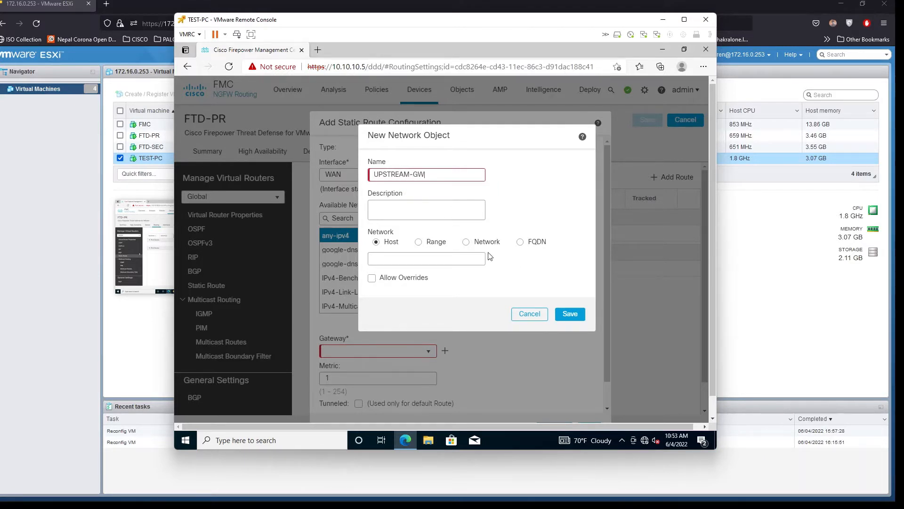
{"action": "left_click", "coordinate": [416, 257]}
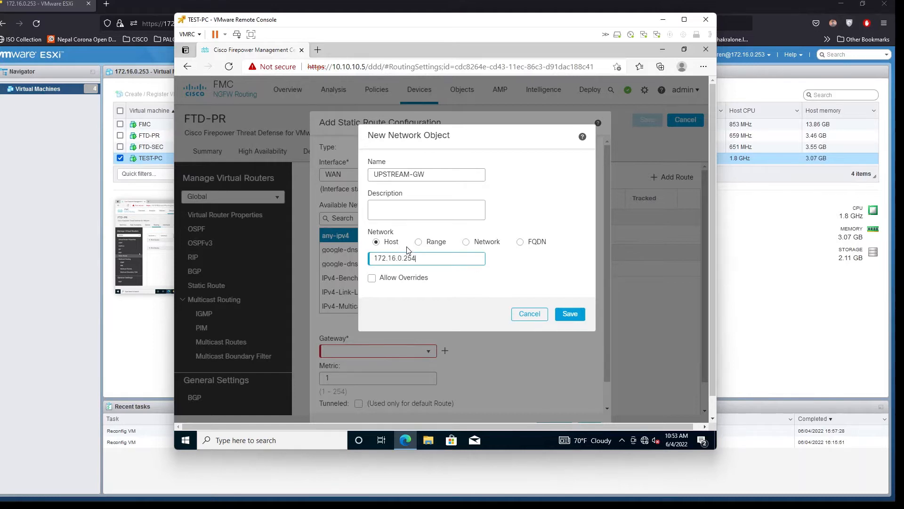
{"action": "left_click", "coordinate": [562, 317]}
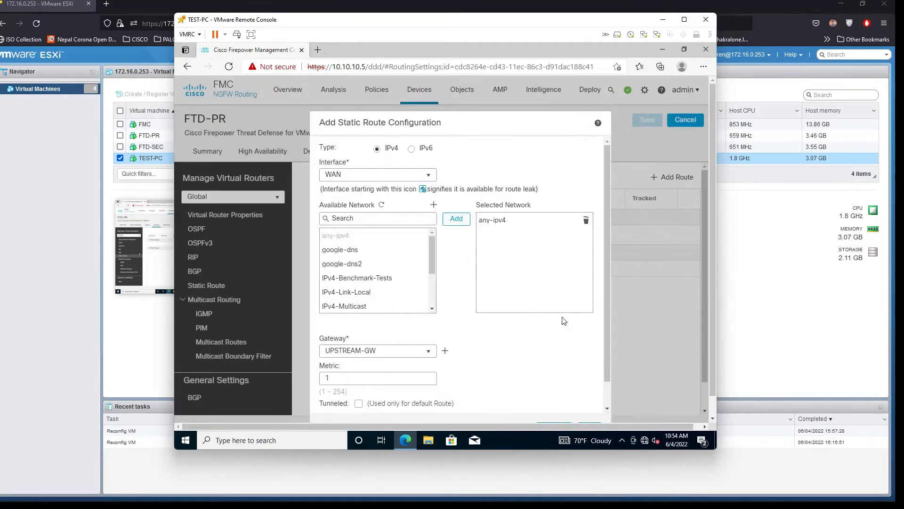
Confirm the any-ipv4 route via WAN with gateway UPSTREAM-GW and metric 1
{"action": "scroll", "coordinate": [373, 372], "scroll_direction": "down", "scroll_amount": 1}
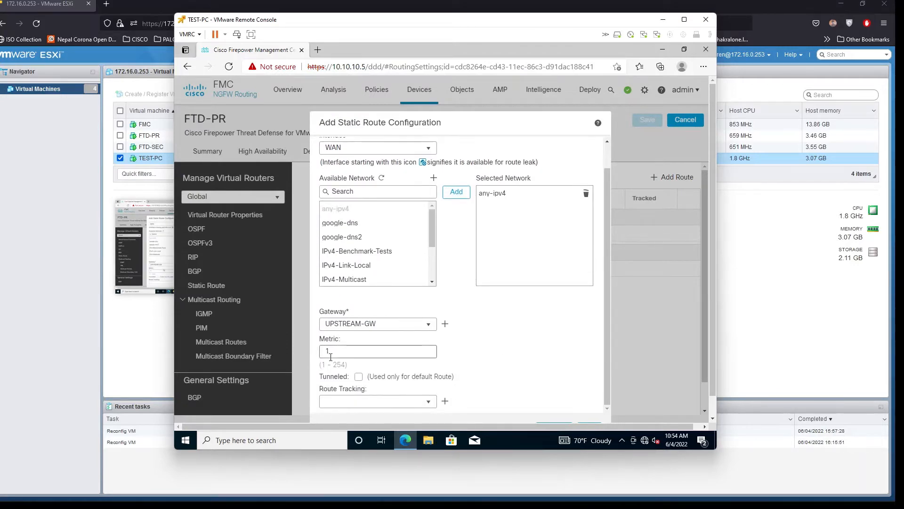
{"action": "scroll", "coordinate": [374, 345], "scroll_direction": "up", "scroll_amount": 1}
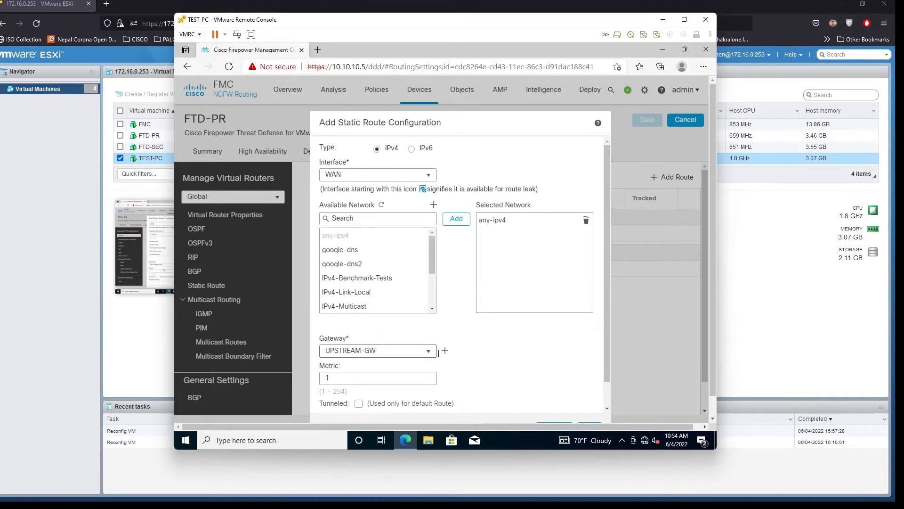
{"action": "scroll", "coordinate": [374, 344], "scroll_direction": "down", "scroll_amount": 2}
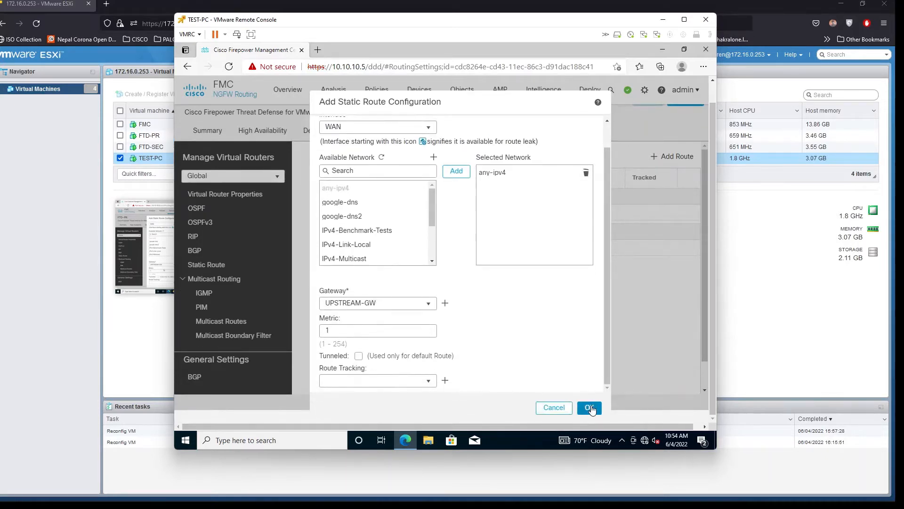
{"action": "left_click", "coordinate": [592, 408]}
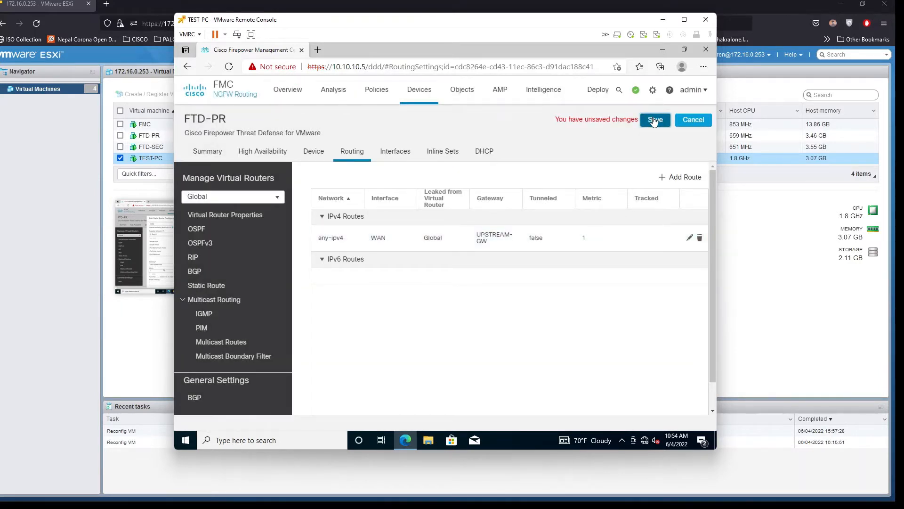
Save FTD-PR's static route, then review GigabitEthernet0/1 (LAN) and GigabitEthernet0/0 (WAN)
{"action": "left_click", "coordinate": [654, 121]}
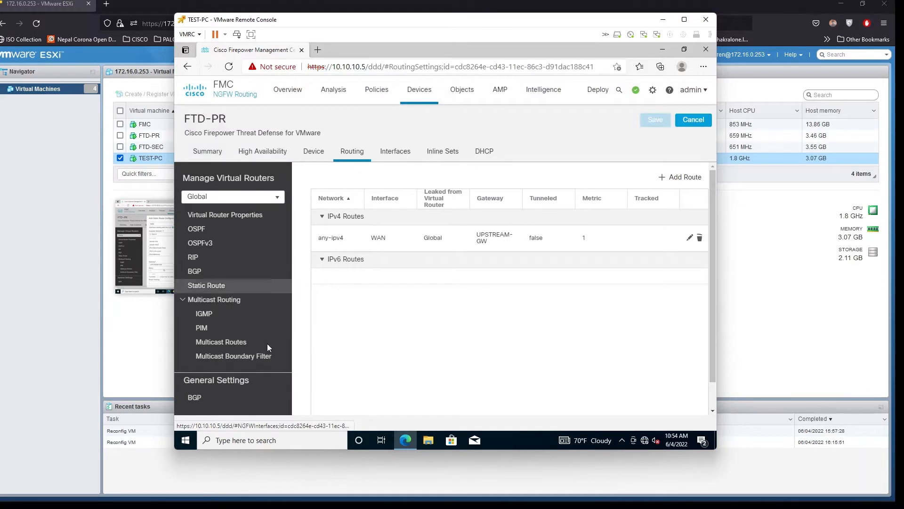
{"action": "left_click", "coordinate": [405, 153]}
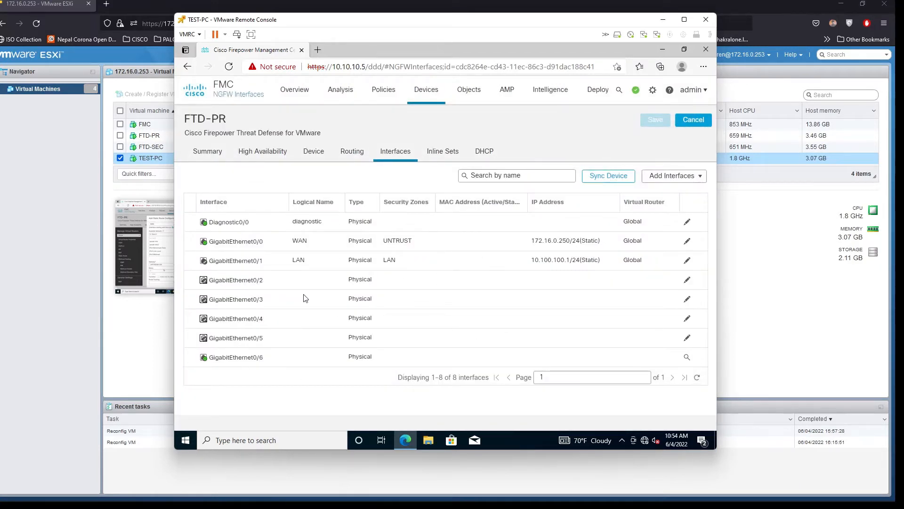
{"action": "left_click", "coordinate": [421, 265]}
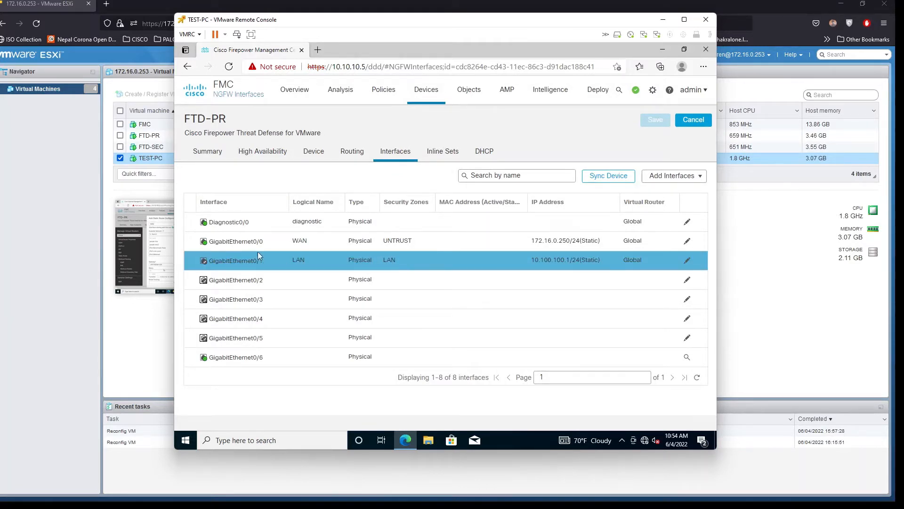
{"action": "left_click", "coordinate": [251, 241]}
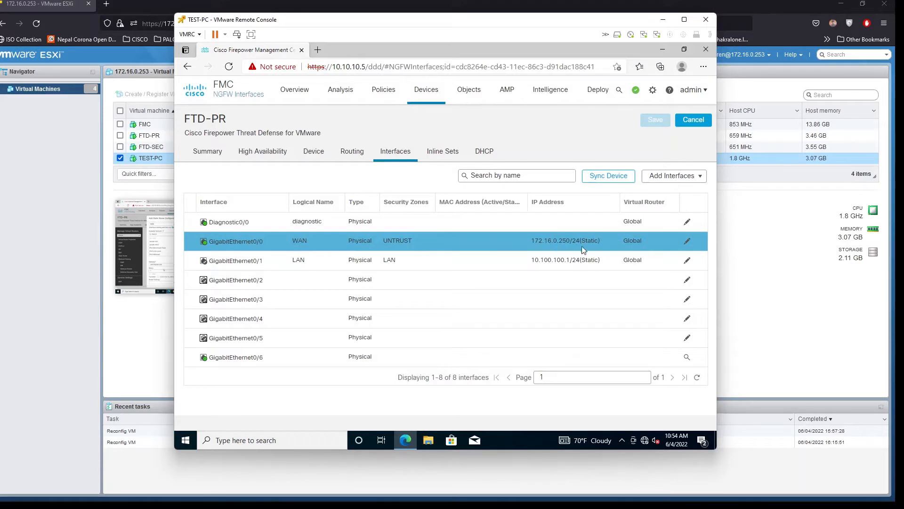
{"action": "left_click", "coordinate": [357, 257]}
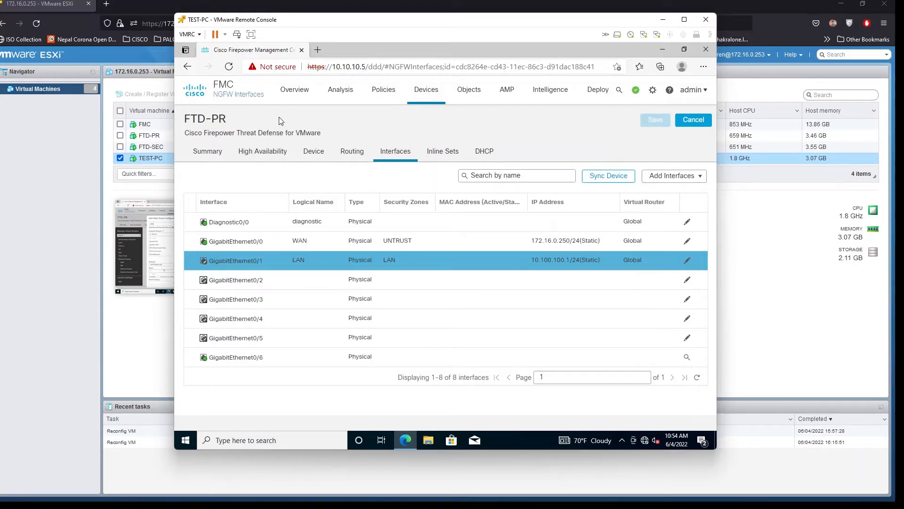
{"action": "left_click", "coordinate": [602, 93]}
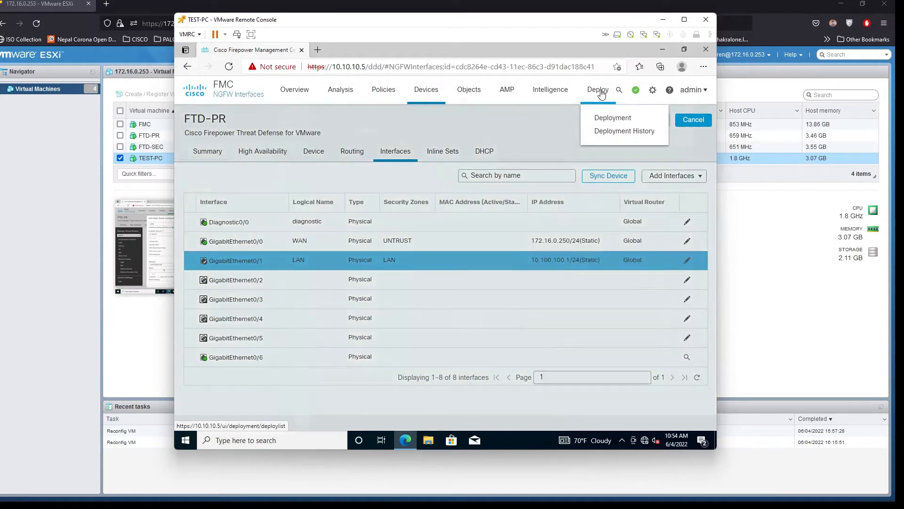
Deploy the pending changes to HO-HA and minimise Edge to the desktop
{"action": "left_click", "coordinate": [610, 117]}
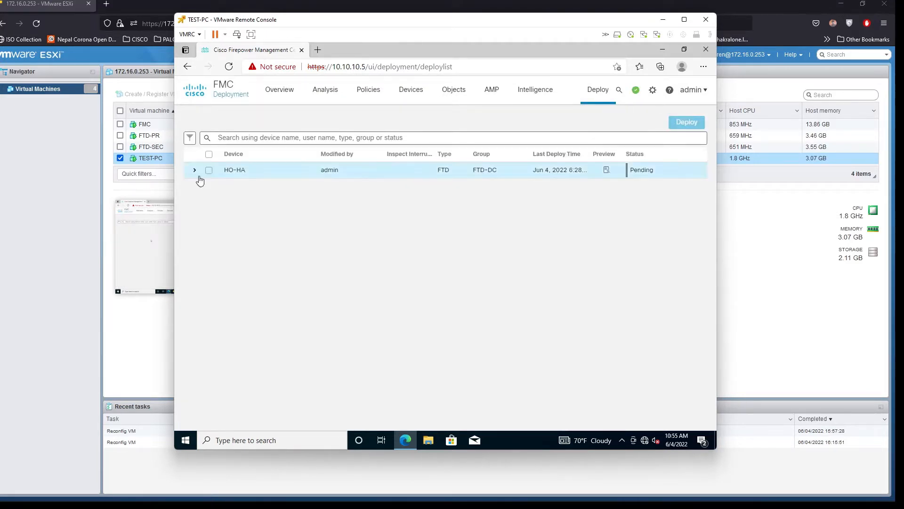
{"action": "left_click", "coordinate": [195, 170]}
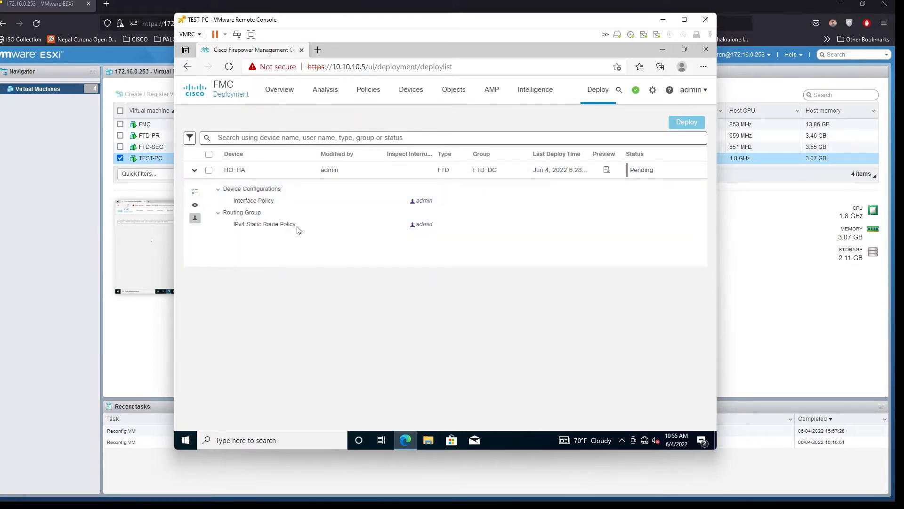
{"action": "left_click", "coordinate": [209, 170]}
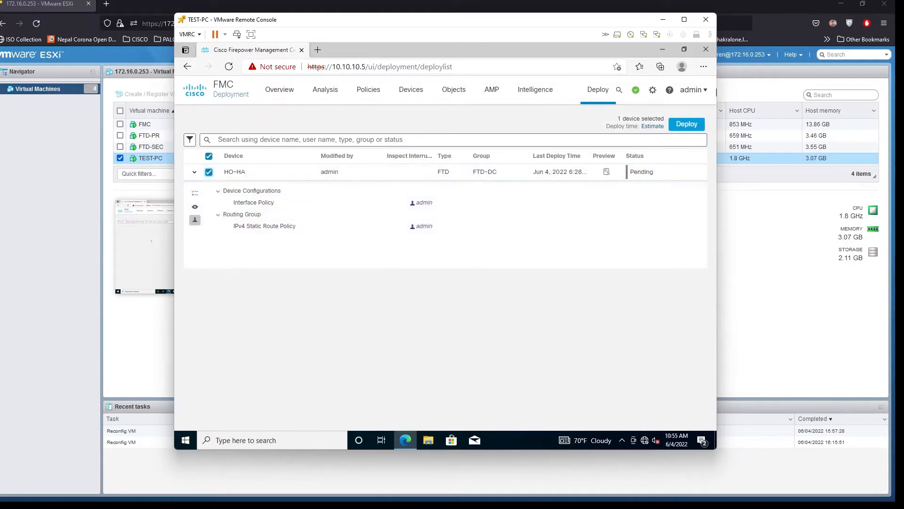
{"action": "left_click", "coordinate": [695, 125]}
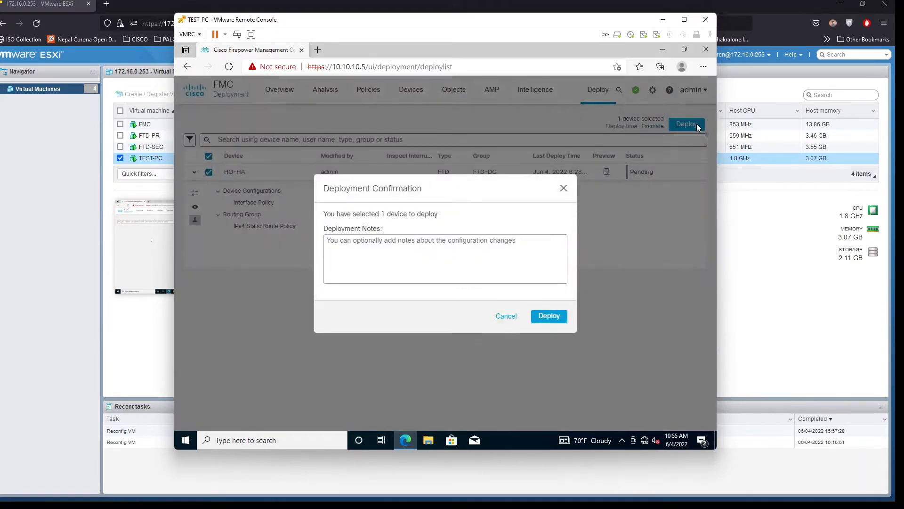
{"action": "left_click", "coordinate": [543, 318]}
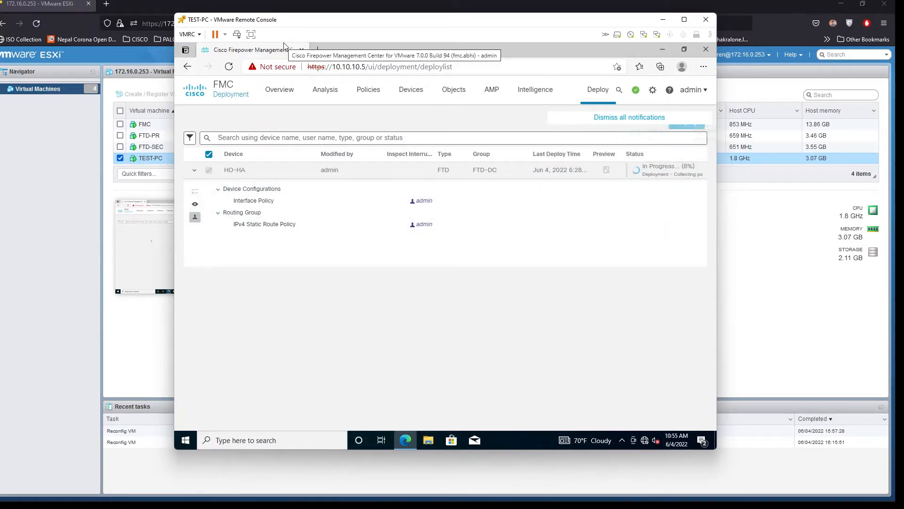
{"action": "mouse_move", "coordinate": [240, 499]}
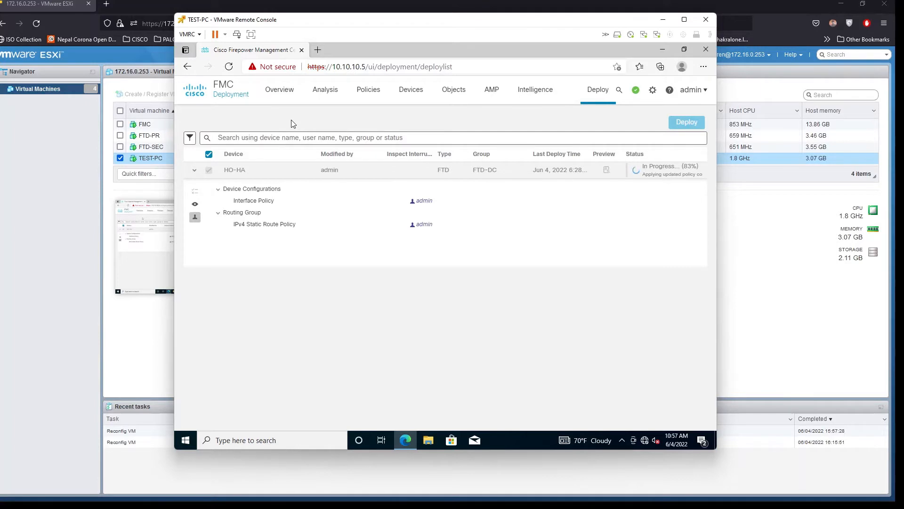
{"action": "left_click", "coordinate": [661, 51]}
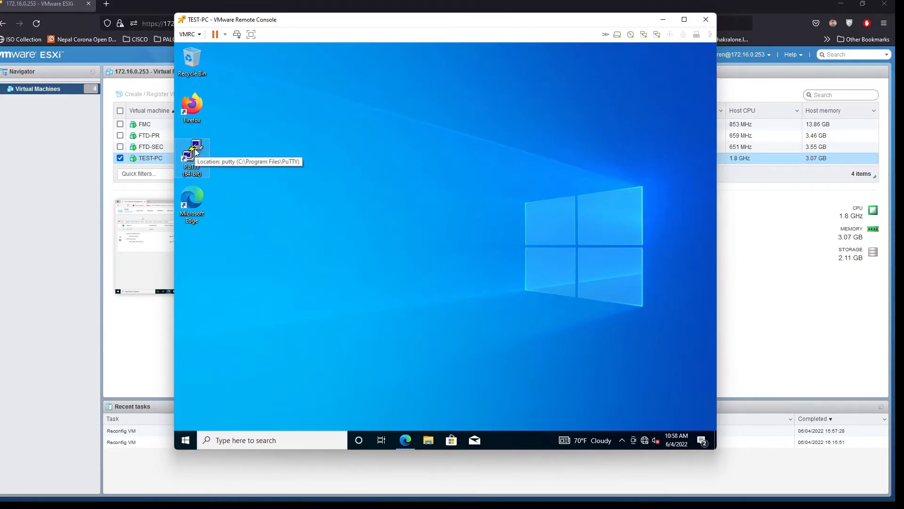
Open a PuTTY SSH session to 10.10.10.2 and log in with the admin account
{"action": "double_click", "coordinate": [194, 148]}
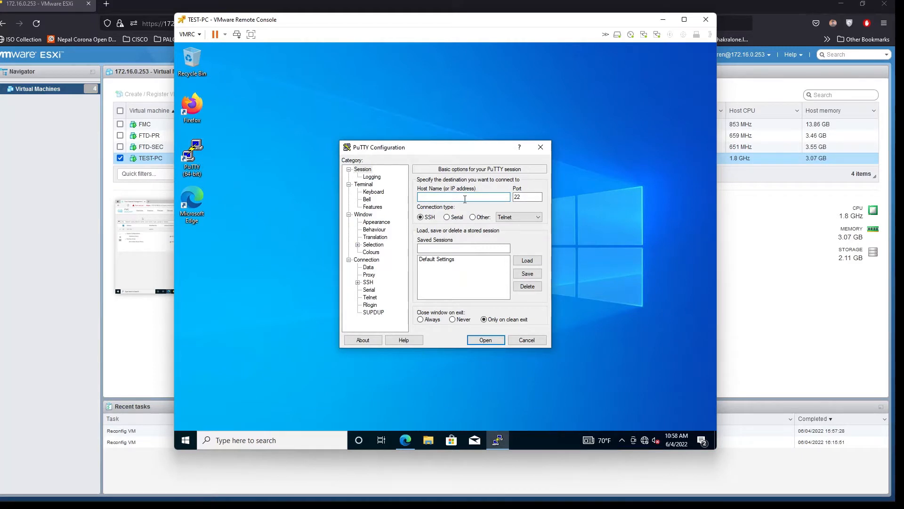
{"action": "type", "text": "10.10.10.1"}
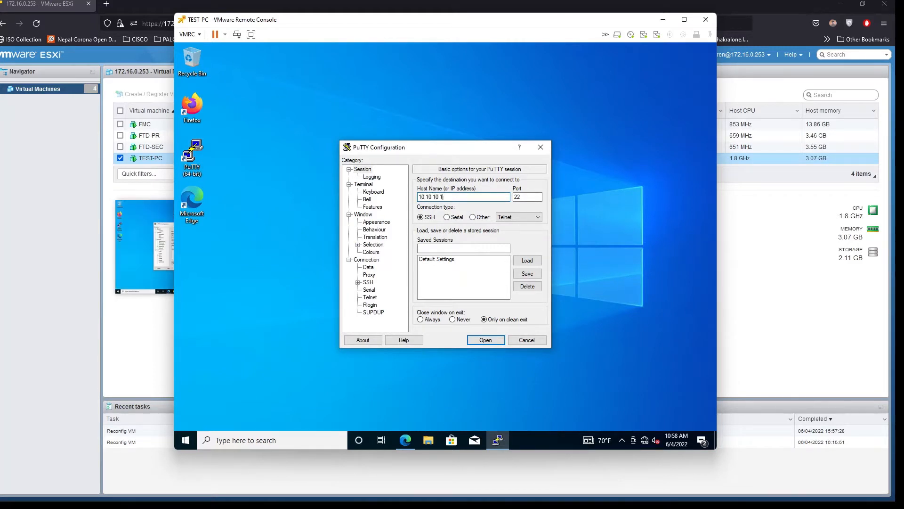
{"action": "type", "text": "0.2"}
{"action": "key", "text": "Return"}
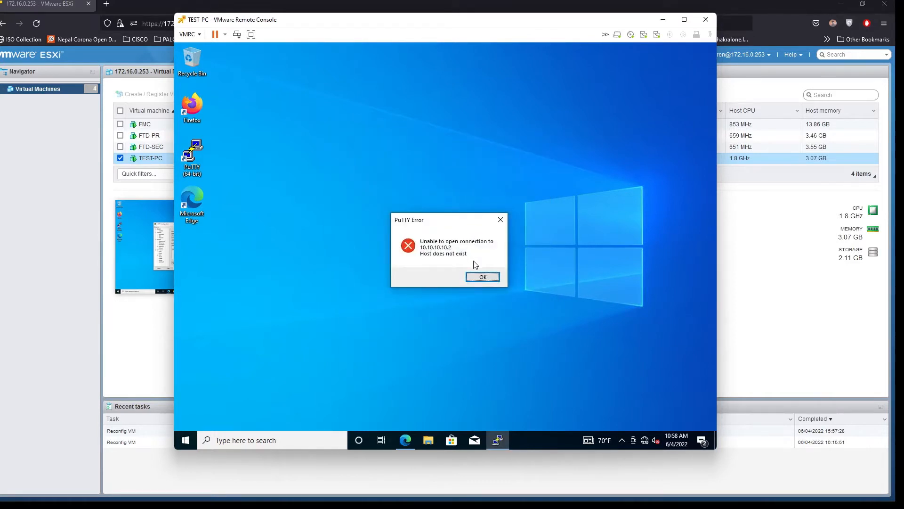
{"action": "left_click", "coordinate": [483, 277]}
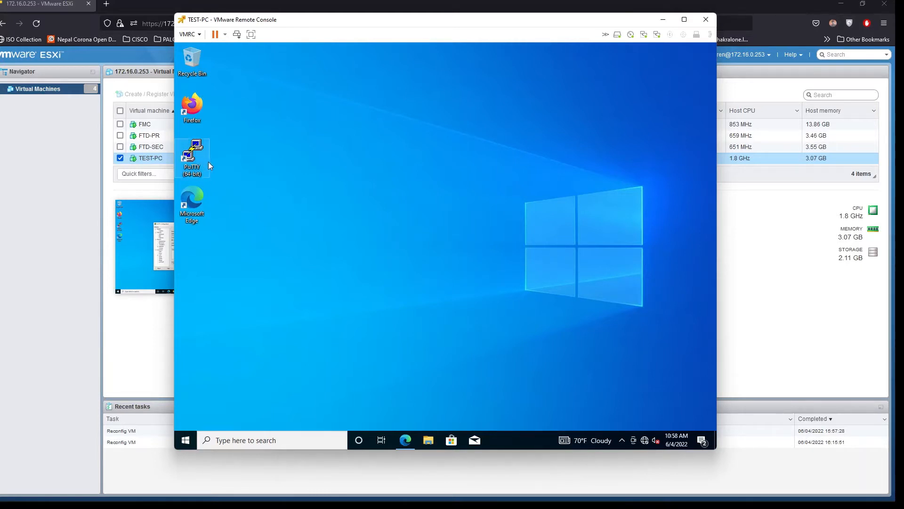
{"action": "double_click", "coordinate": [196, 156]}
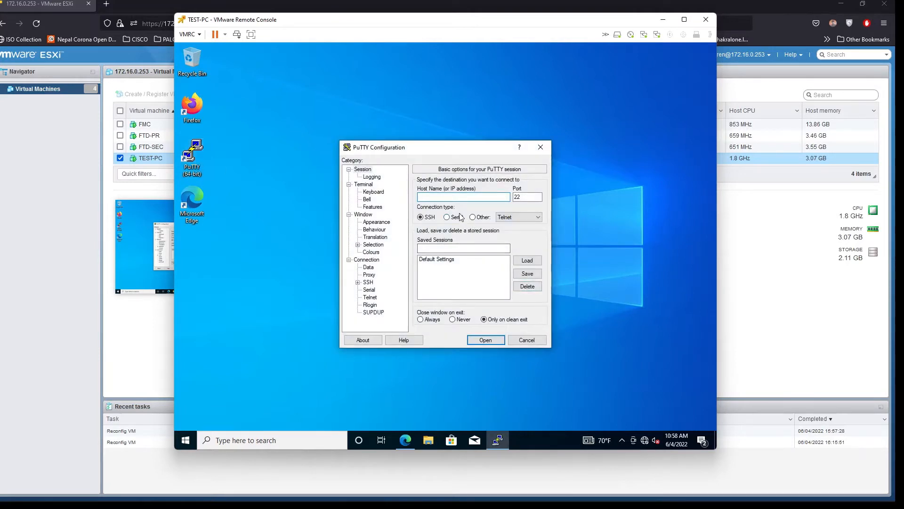
{"action": "type", "text": "10.10.10.2"}
{"action": "key", "text": "Return"}
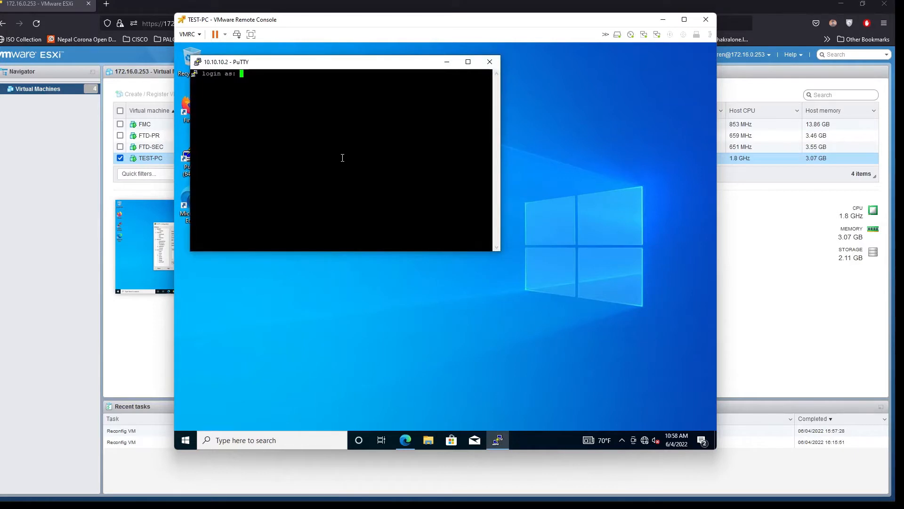
{"action": "type", "text": "admin"}
{"action": "key", "text": "Return"}
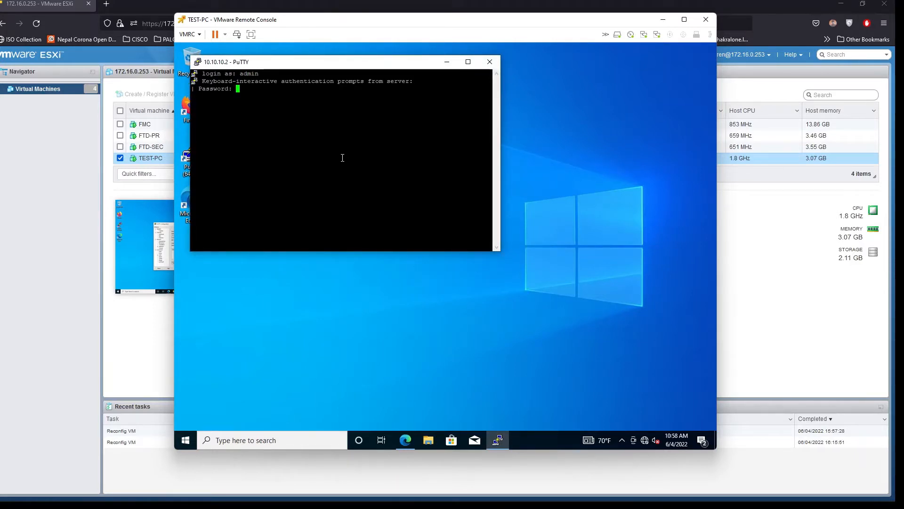
{"action": "key", "text": "Return"}
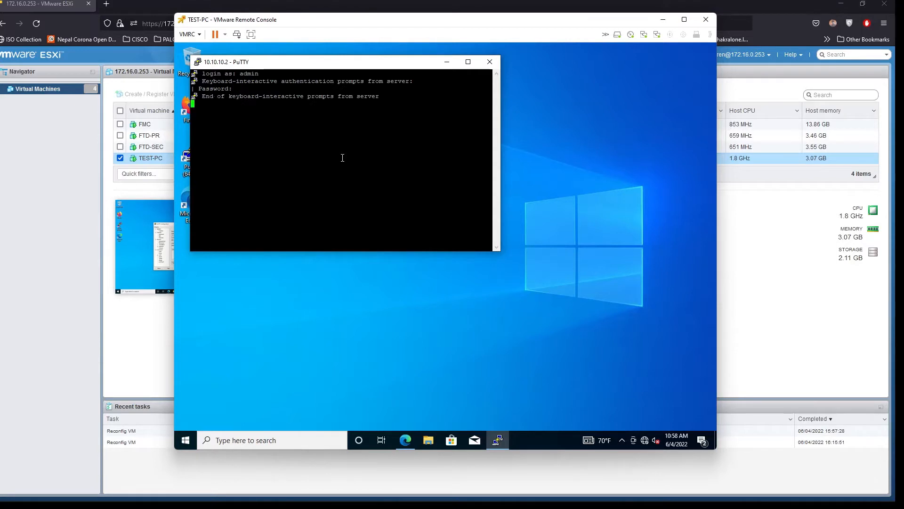
Enter the firewall's diagnostic CLI with 'system support diagnostic-cli'
{"action": "left_click_drag", "start_coordinate": [284, 65], "coordinate": [368, 114]}
{"action": "type", "text": "show"}
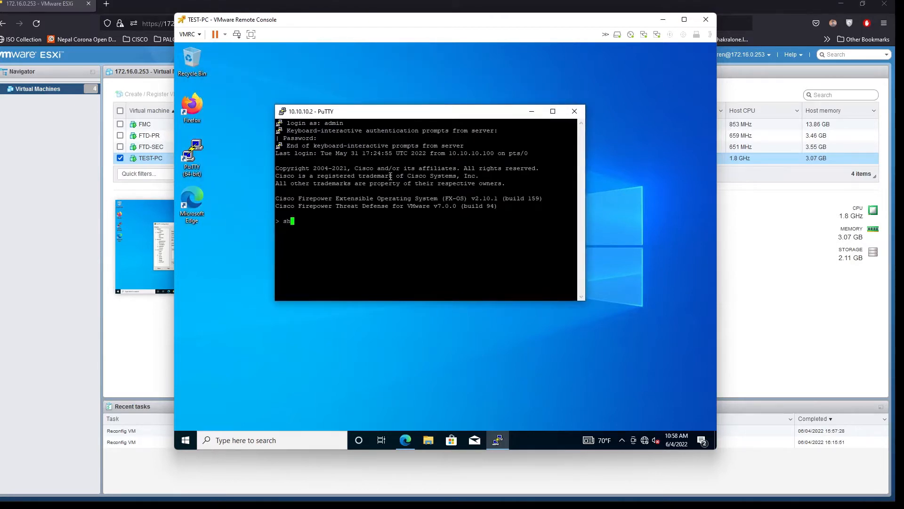
{"action": "key", "text": "BackSpace"}
{"action": "key", "text": "BackSpace"}
{"action": "key", "text": "BackSpace"}
{"action": "key", "text": "BackSpace"}
{"action": "type", "text": "system support dis"}
{"action": "key", "text": "Tab"}
{"action": "key", "text": "Return"}
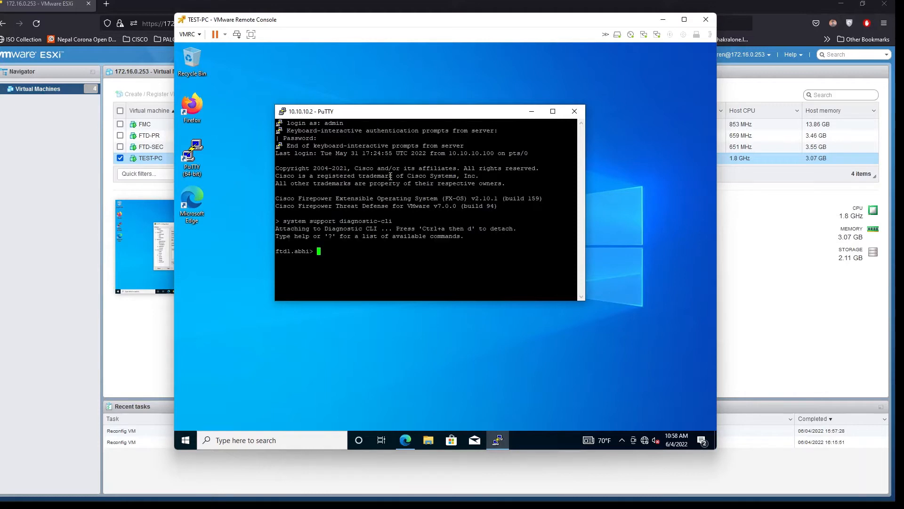
{"action": "key", "text": "Return"}
List the available show subcommands with 'show ?'
{"action": "type", "text": "sho"}
{"action": "key", "text": "Tab"}
{"action": "type", "text": "int"}
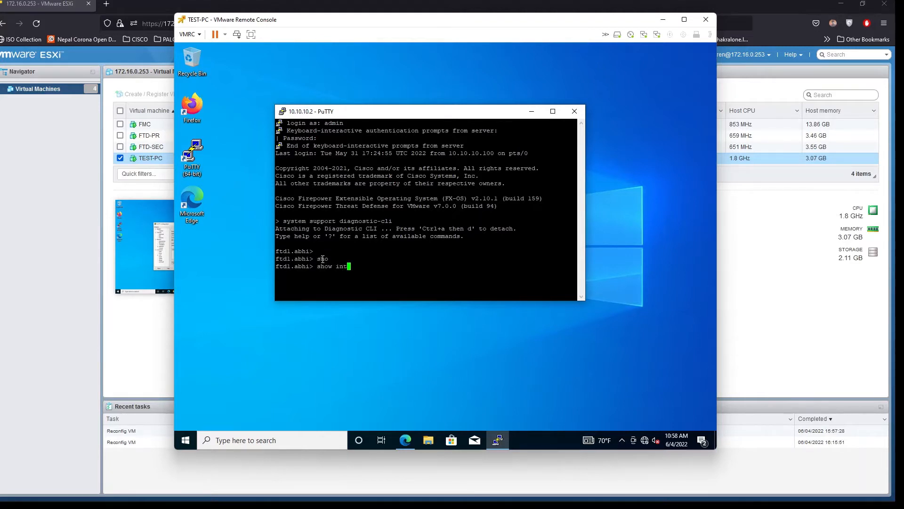
{"action": "key", "text": "Tab"}
{"action": "key", "text": "Tab"}
{"action": "key", "text": "BackSpace"}
{"action": "key", "text": "BackSpace"}
{"action": "key", "text": "BackSpace"}
{"action": "key", "text": "BackSpace"}
{"action": "key", "text": "BackSpace"}
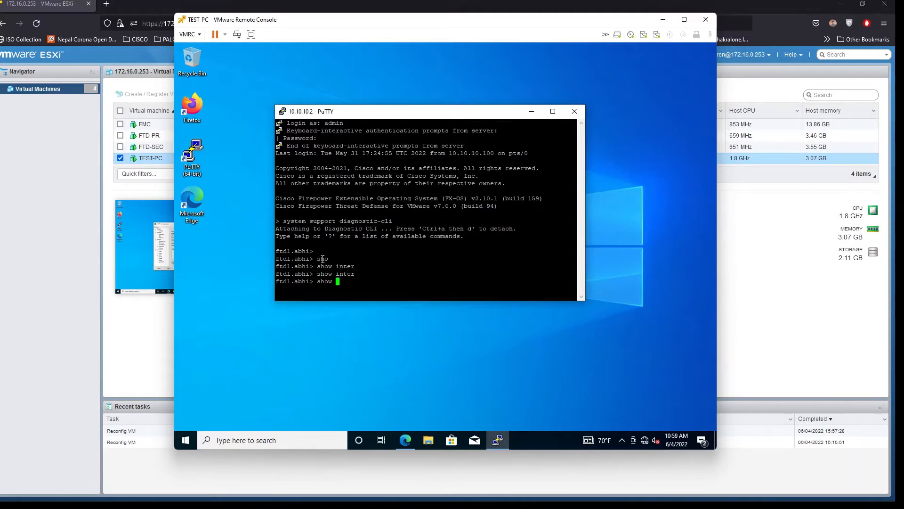
{"action": "type", "text": "?"}
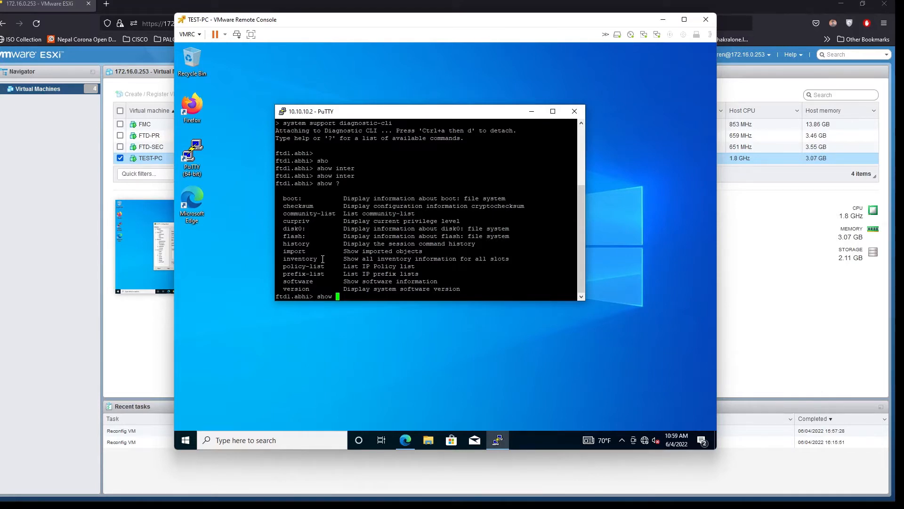
{"action": "key", "text": "Return"}
{"action": "key", "text": "Return"}
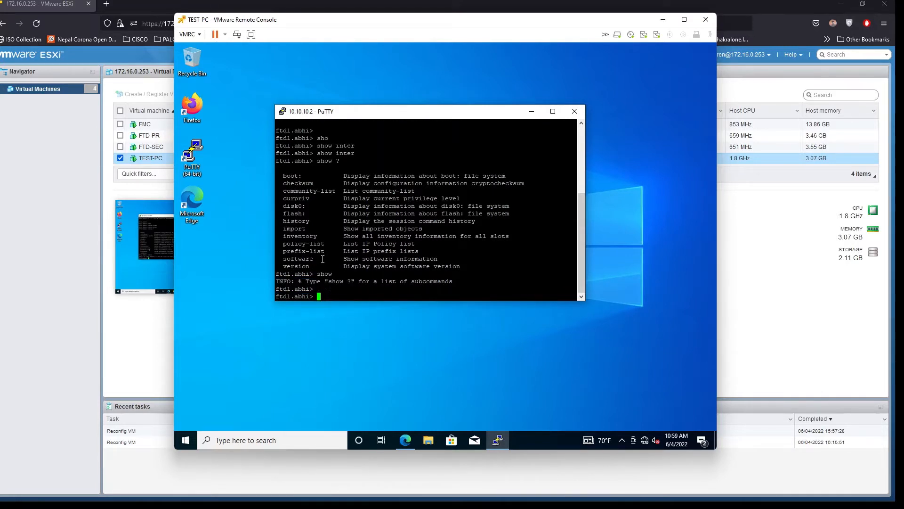
Run 'en' to request privileged mode and respond to the password prompt
{"action": "type", "text": "em"}
{"action": "key", "text": "BackSpace"}
{"action": "key", "text": "BackSpace"}
{"action": "type", "text": "conf"}
{"action": "key", "text": "Tab"}
{"action": "key", "text": "BackSpace"}
{"action": "key", "text": "BackSpace"}
{"action": "key", "text": "BackSpace"}
{"action": "key", "text": "BackSpace"}
{"action": "type", "text": "en"}
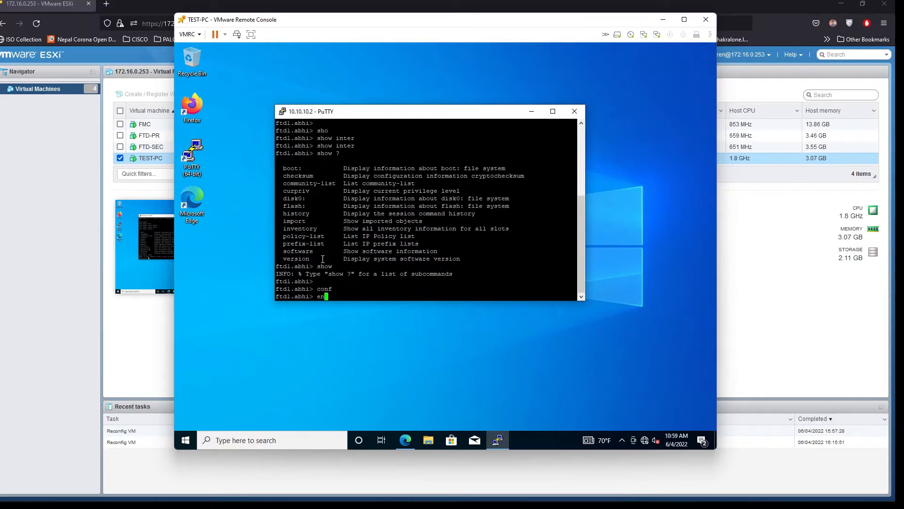
{"action": "key", "text": "Return"}
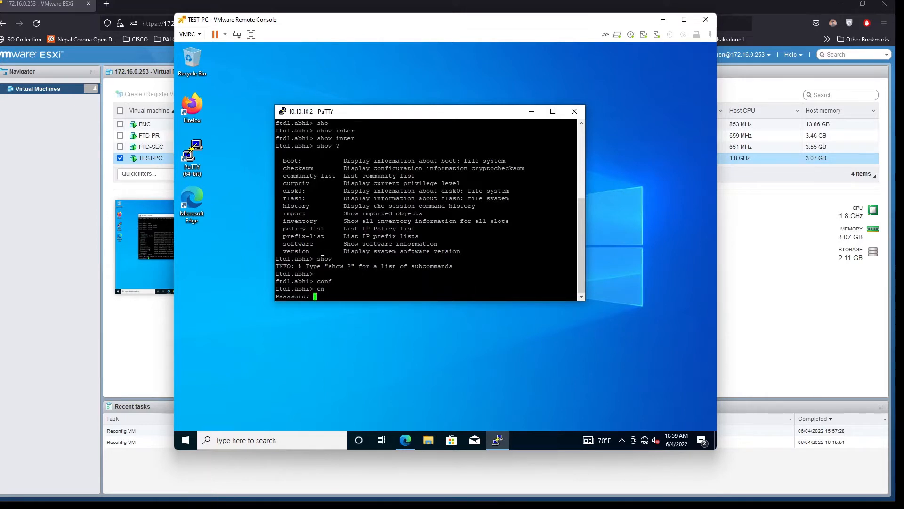
{"action": "key", "text": "Return"}
{"action": "key", "text": "Return"}
{"action": "key", "text": "Return"}
{"action": "key", "text": "Return"}
{"action": "key", "text": "Return"}
{"action": "key", "text": "Return"}
Run 'show interface' to display the firewall's interface statistics
{"action": "type", "text": "sh"}
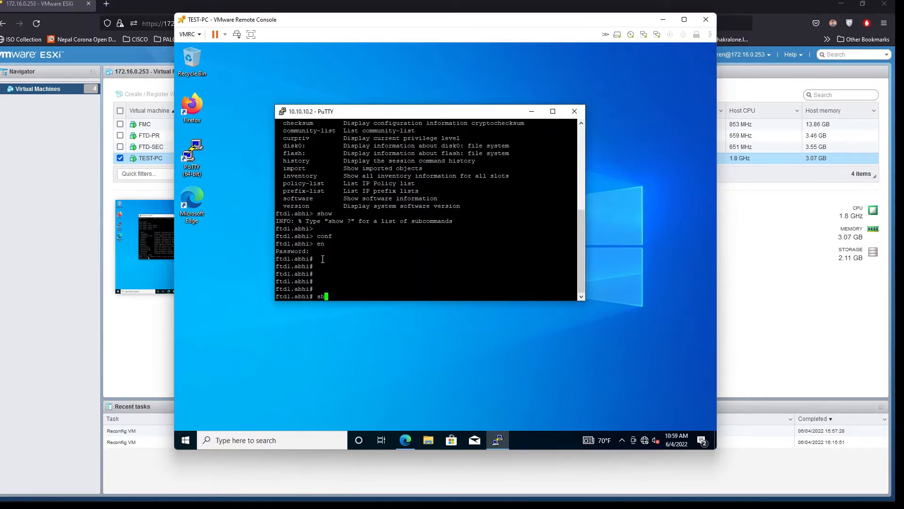
{"action": "type", "text": "o"}
{"action": "key", "text": "Tab"}
{"action": "key", "text": "question"}
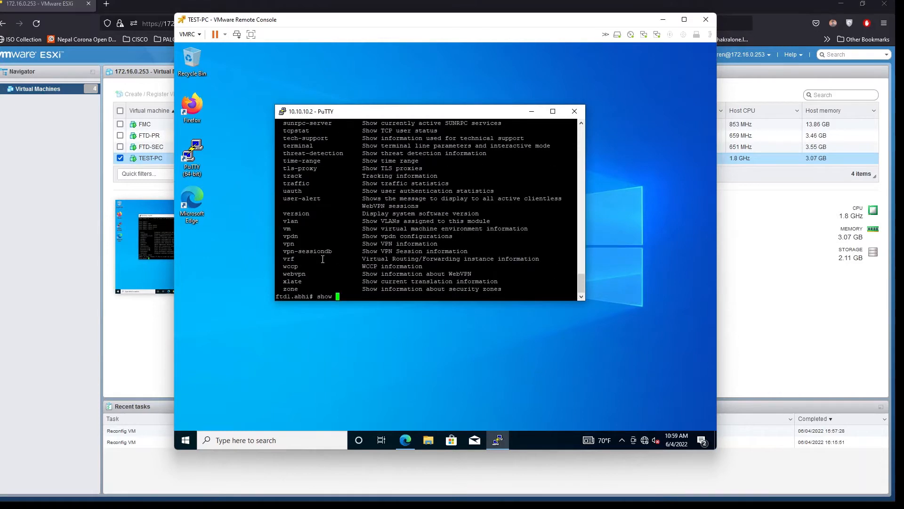
{"action": "type", "text": "inte"}
{"action": "key", "text": "Tab"}
{"action": "key", "text": "Return"}
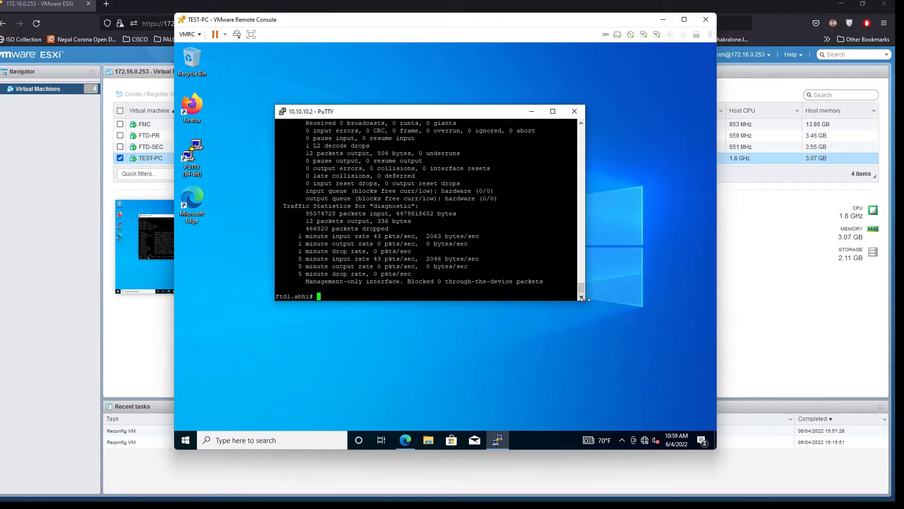
Glance at the FMC deployment page, hide it, and type 'ping 172.16.0.254'
{"action": "left_click_drag", "start_coordinate": [582, 301], "coordinate": [592, 325]}
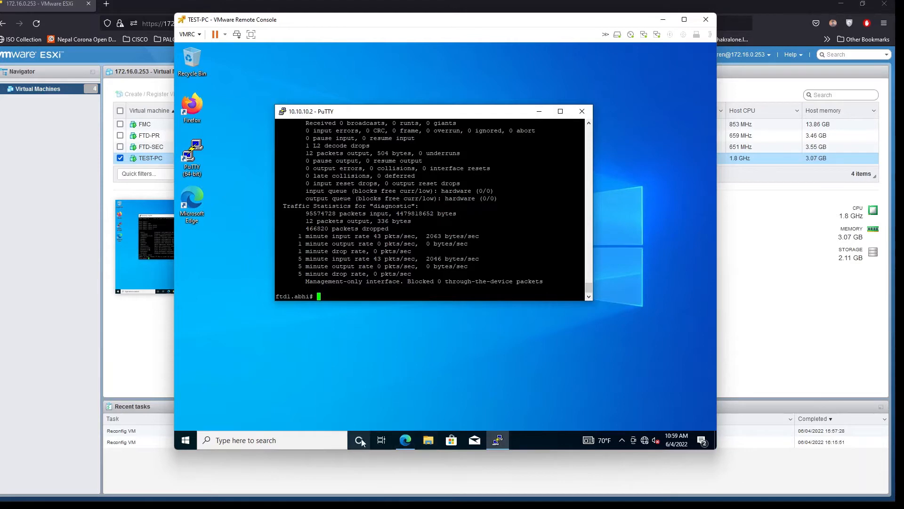
{"action": "left_click", "coordinate": [403, 440]}
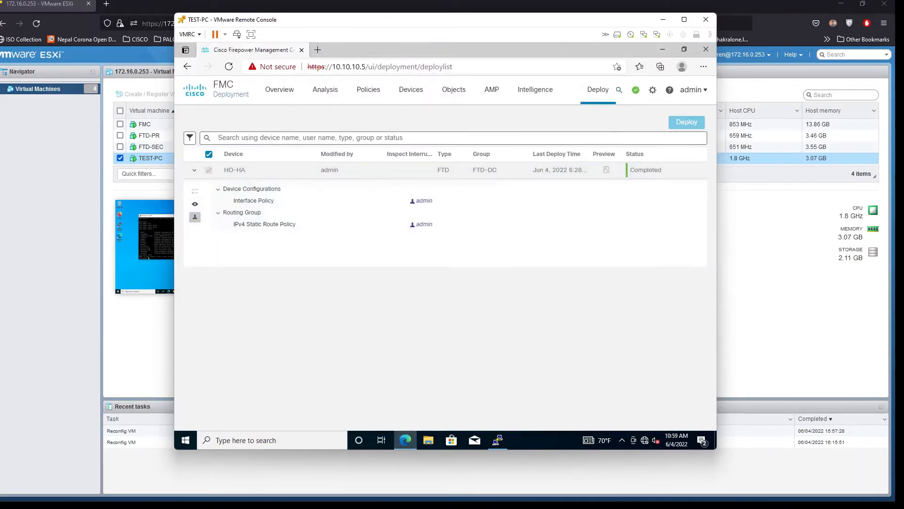
{"action": "left_click", "coordinate": [662, 55]}
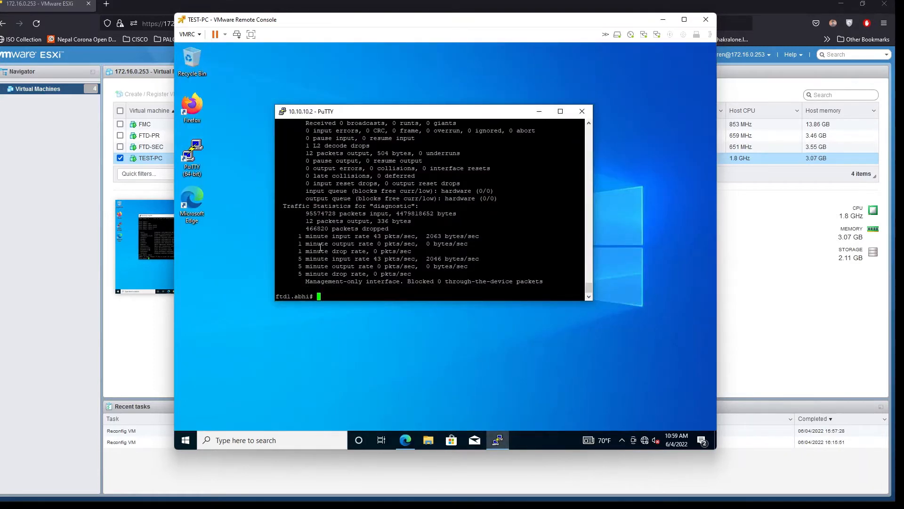
{"action": "type", "text": "ping 172.16.0.254"}
Ping 172.16.0.254 from the firewall CLI and abort it when it fails
{"action": "key", "text": "Return"}
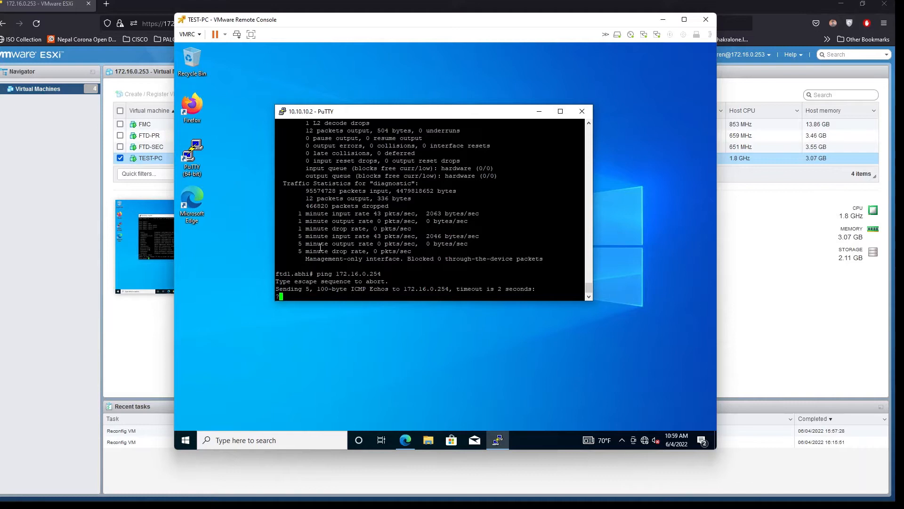
{"action": "key", "text": "ctrl+shift+6"}
{"action": "key", "text": "Return"}
{"action": "key", "text": "Return"}
{"action": "key", "text": "Return"}
{"action": "key", "text": "Return"}
{"action": "key", "text": "Return"}
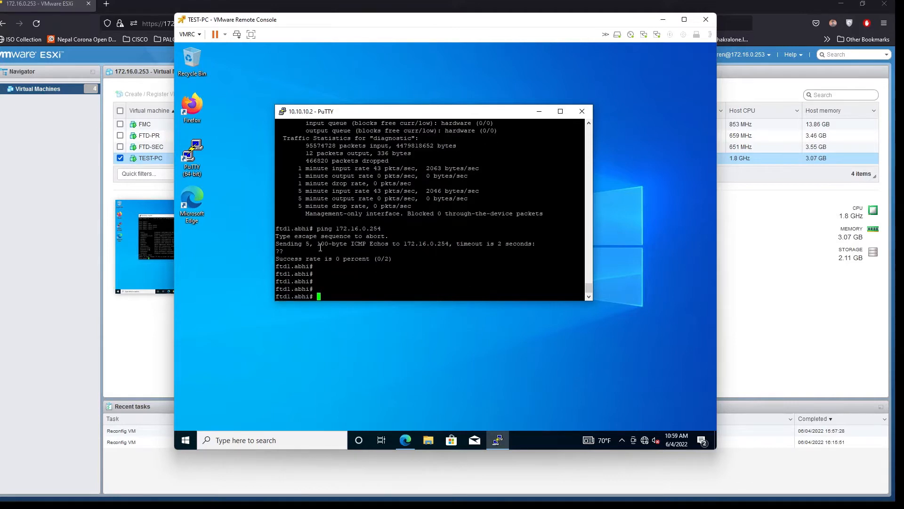
Ping 1.1.1.1 and 10.100.100.1, both replying at 100 percent
{"action": "key", "text": "Up"}
{"action": "key", "text": "BackSpace"}
{"action": "key", "text": "BackSpace"}
{"action": "key", "text": "BackSpace"}
{"action": "key", "text": "BackSpace"}
{"action": "key", "text": "BackSpace"}
{"action": "key", "text": "BackSpace"}
{"action": "key", "text": "BackSpace"}
{"action": "key", "text": "BackSpace"}
{"action": "key", "text": "BackSpace"}
{"action": "key", "text": "BackSpace"}
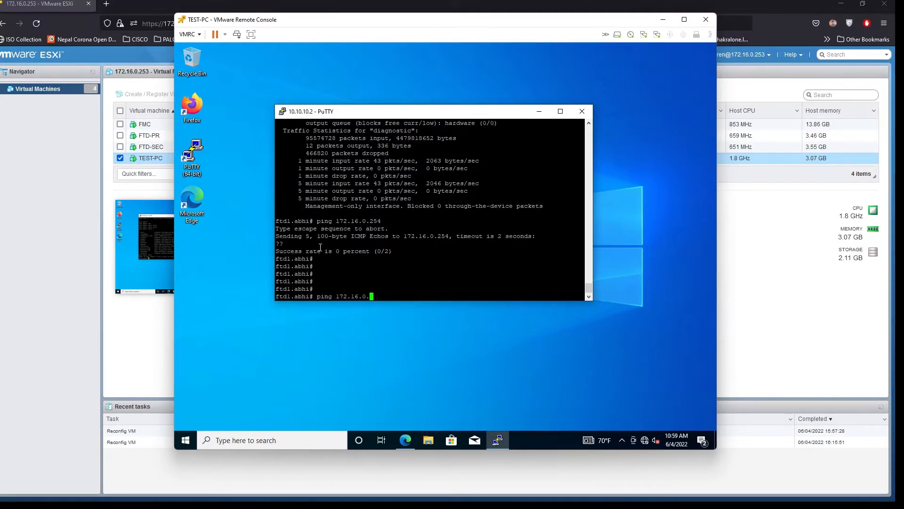
{"action": "key", "text": "BackSpace"}
{"action": "type", "text": ".1.1.1"}
{"action": "key", "text": "Return"}
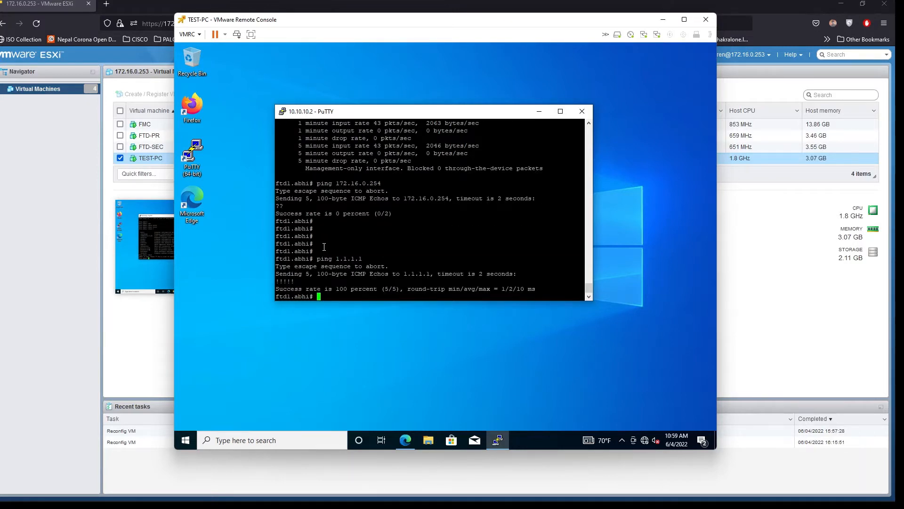
{"action": "left_click_drag", "start_coordinate": [347, 289], "coordinate": [277, 259]}
{"action": "left_click", "coordinate": [339, 261]}
{"action": "type", "text": "pin"}
{"action": "type", "text": "g 10.100.100.1"}
{"action": "key", "text": "Return"}
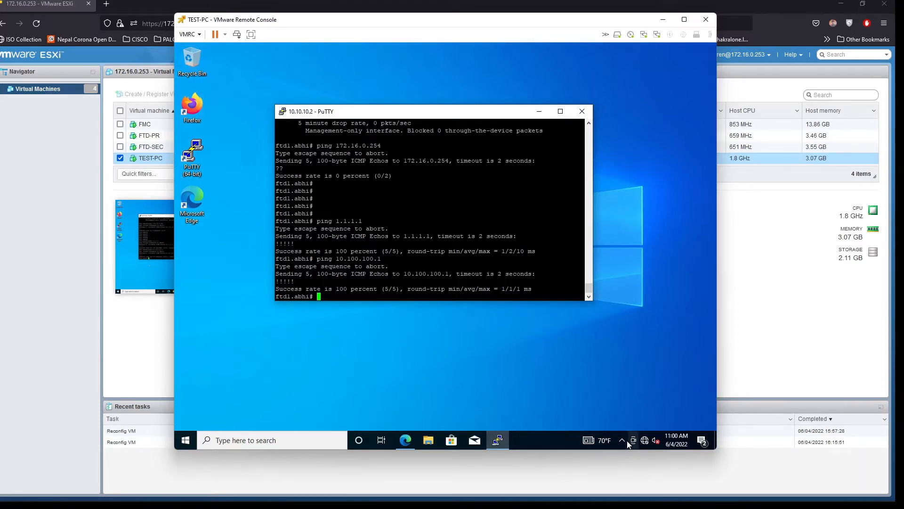
Open the Network Connections panel with ncpa.cpl
{"action": "left_click", "coordinate": [264, 440]}
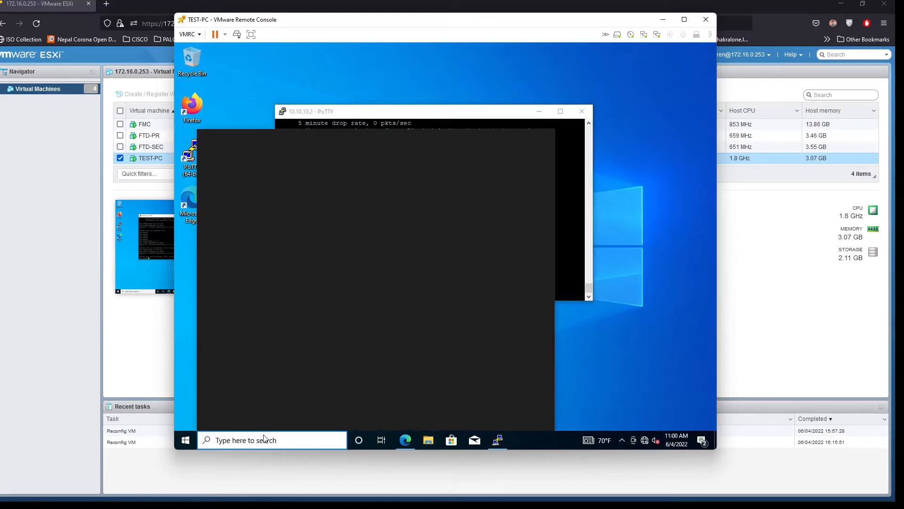
{"action": "type", "text": "ncpa.cp"}
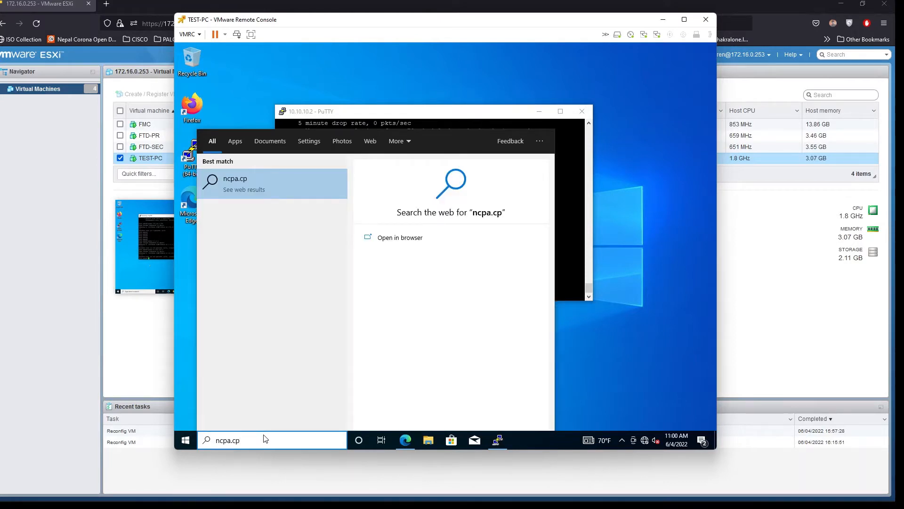
{"action": "type", "text": "l"}
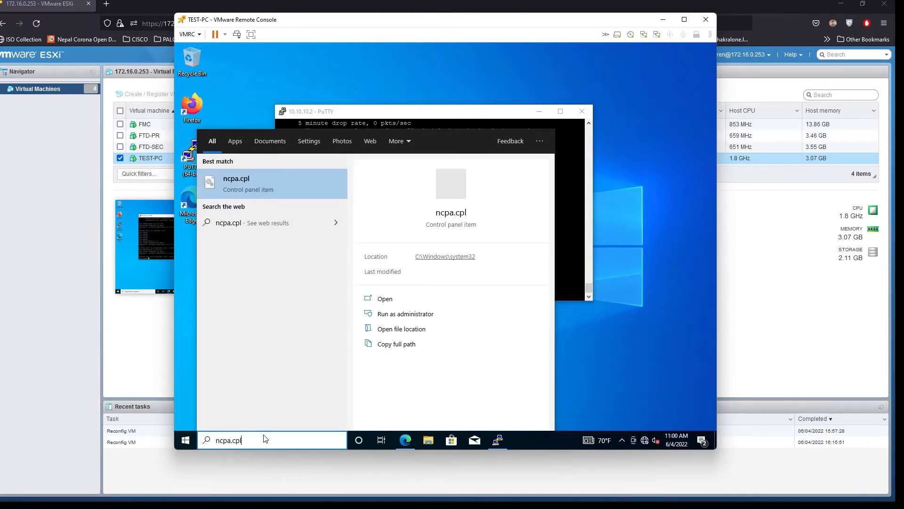
{"action": "key", "text": "Return"}
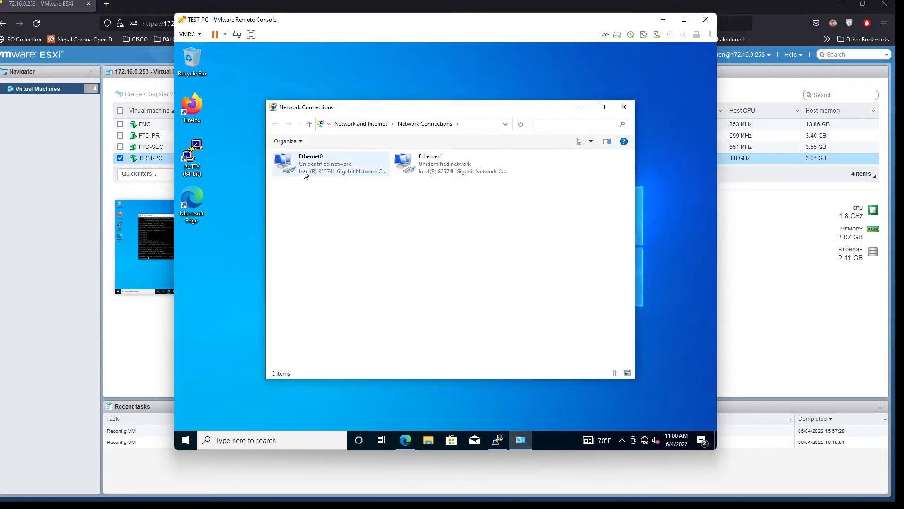
Check Ethernet0's details (10.10.10.100, gateway 10.10.10.1), then bring up Ethernet1's adapter properties
{"action": "left_click", "coordinate": [305, 175]}
{"action": "double_click", "coordinate": [306, 167]}
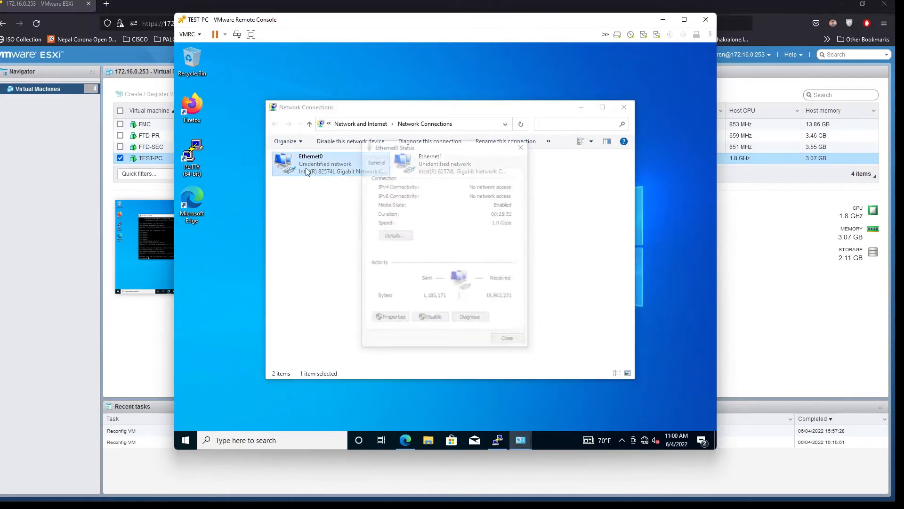
{"action": "left_click", "coordinate": [394, 236]}
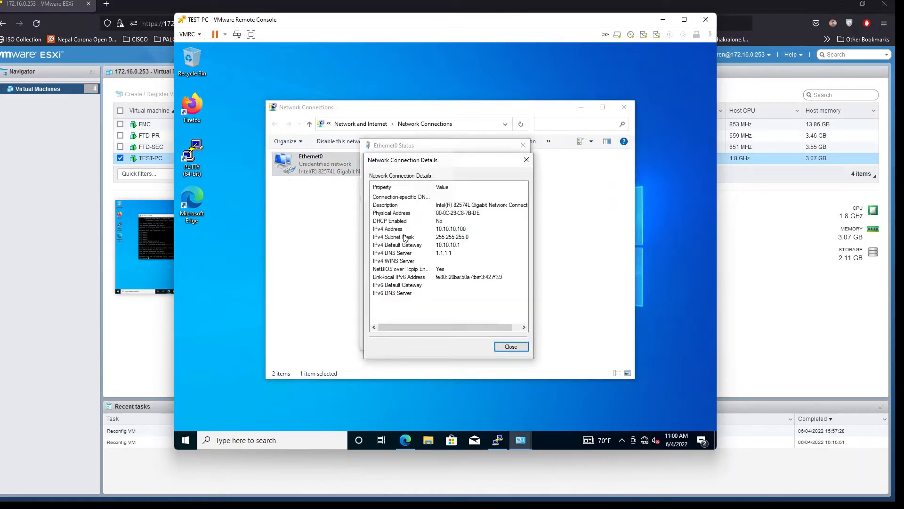
{"action": "left_click", "coordinate": [512, 347]}
{"action": "left_click", "coordinate": [511, 344]}
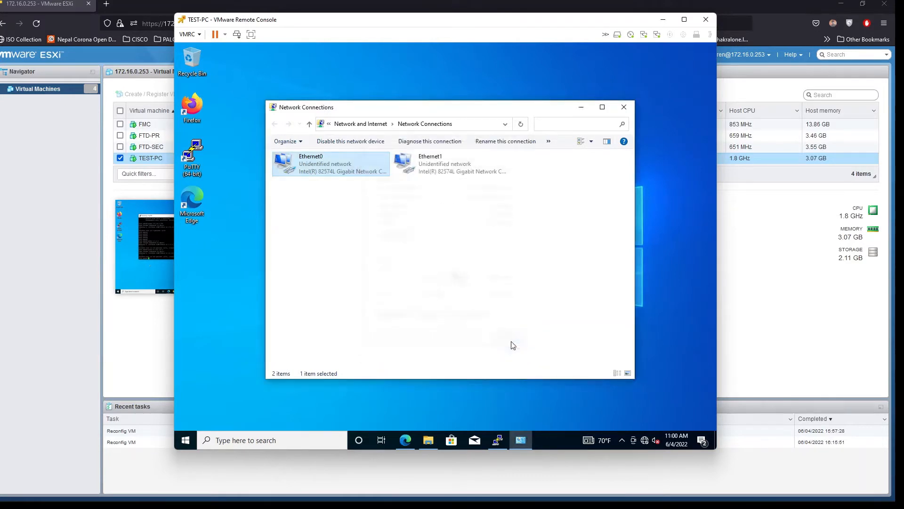
{"action": "double_click", "coordinate": [430, 160]}
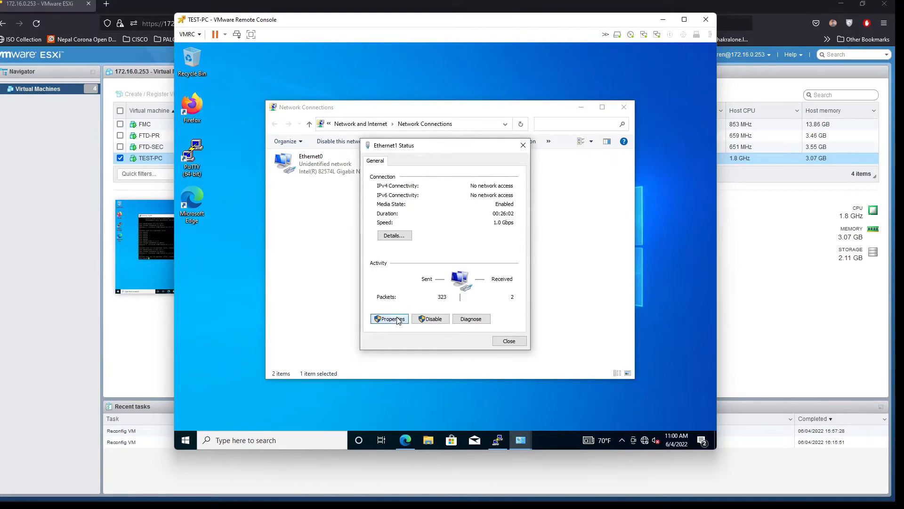
{"action": "left_click", "coordinate": [397, 320]}
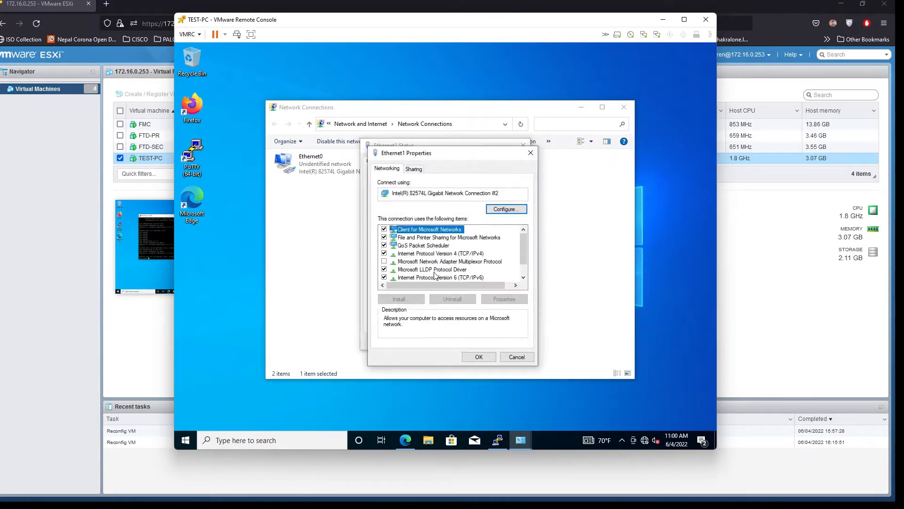
Give Ethernet1 static IPv4 10.100.100.100/24, gateway 10.100.100.1, DNS 1.1.1.1, accepting the gateway warning
{"action": "double_click", "coordinate": [456, 254]}
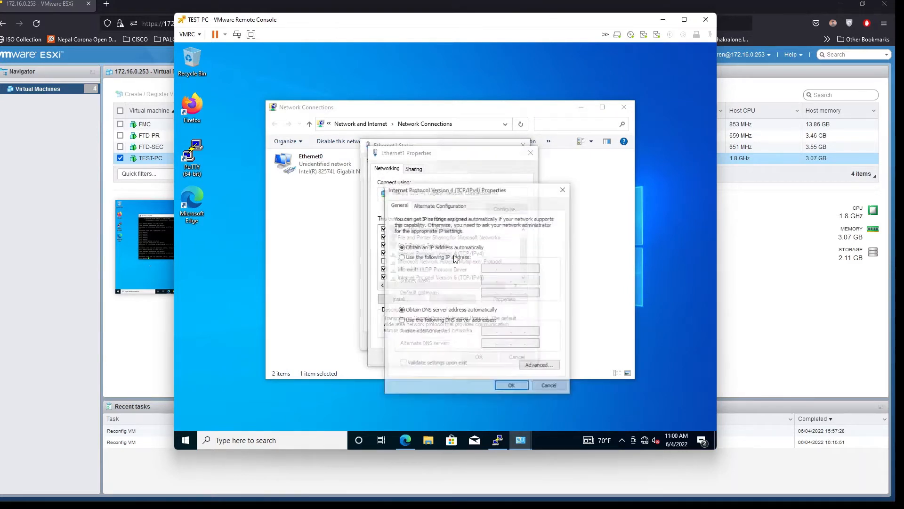
{"action": "left_click", "coordinate": [459, 260]}
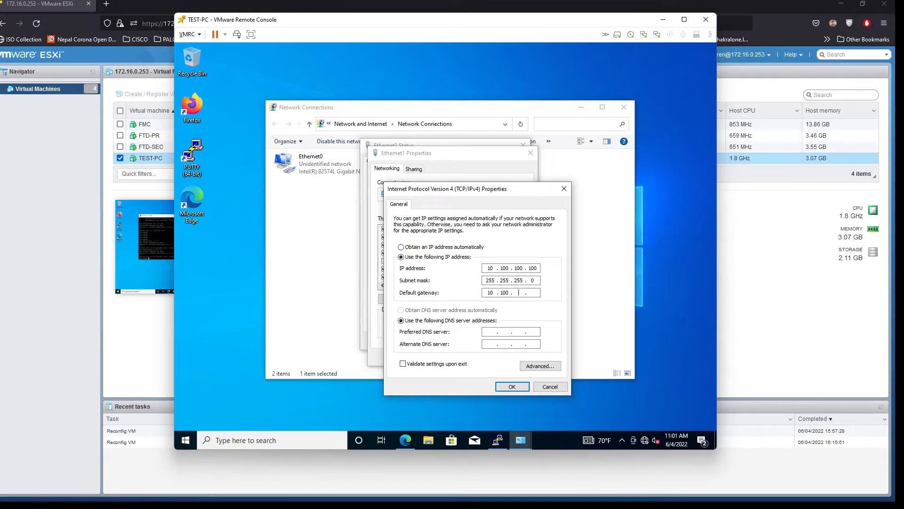
{"action": "key", "text": "Tab"}
{"action": "key", "text": "Tab"}
{"action": "left_click", "coordinate": [508, 386]}
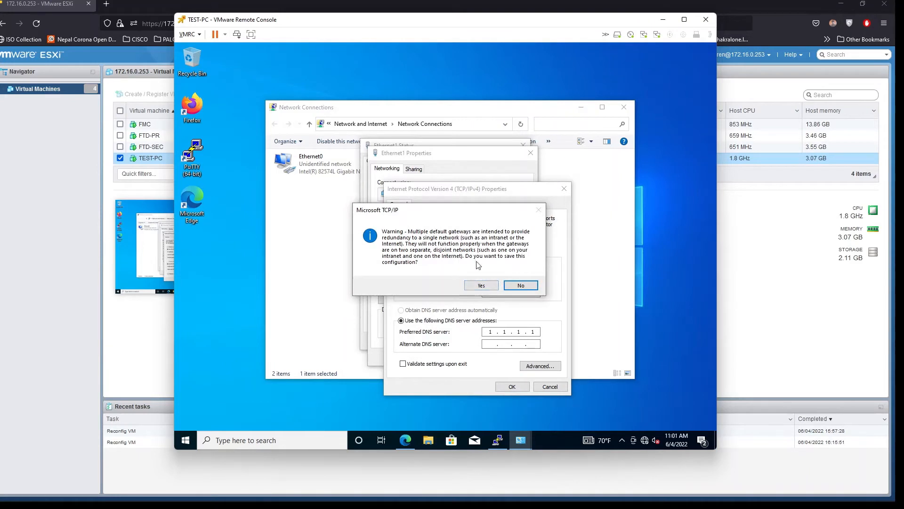
{"action": "left_click", "coordinate": [479, 285]}
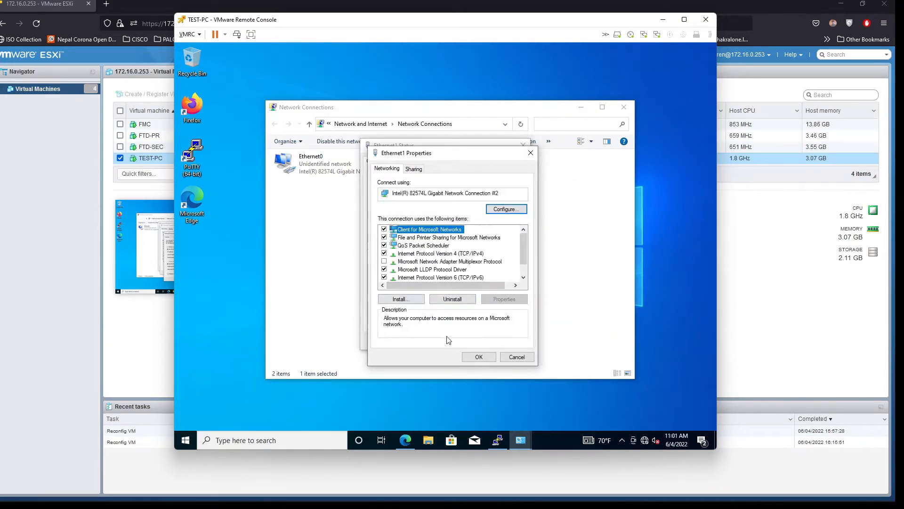
{"action": "left_click", "coordinate": [480, 358]}
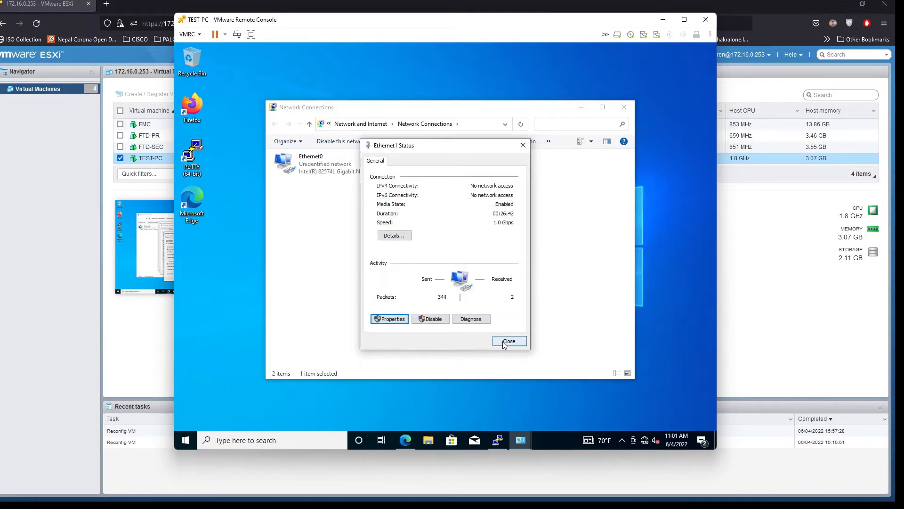
{"action": "left_click", "coordinate": [509, 341]}
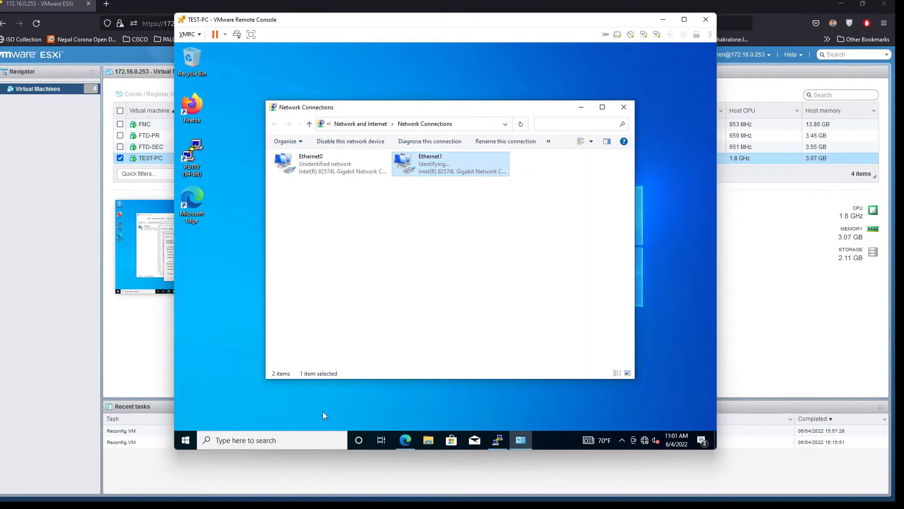
Launch Command Prompt by searching for cmd
{"action": "left_click", "coordinate": [191, 438]}
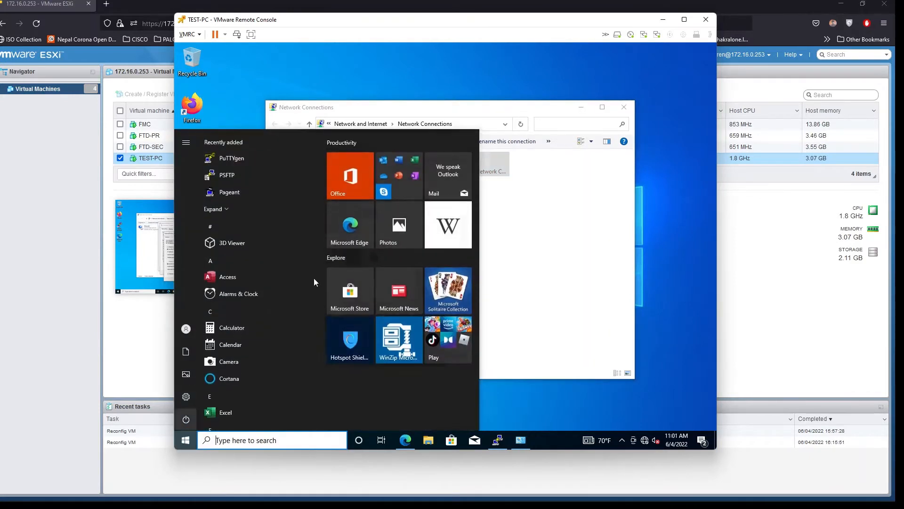
{"action": "type", "text": "cmd"}
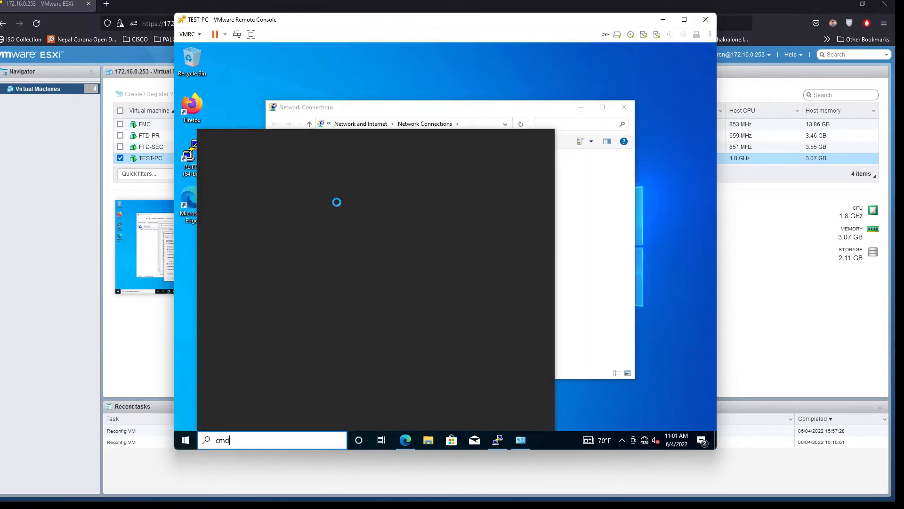
{"action": "key", "text": "Return"}
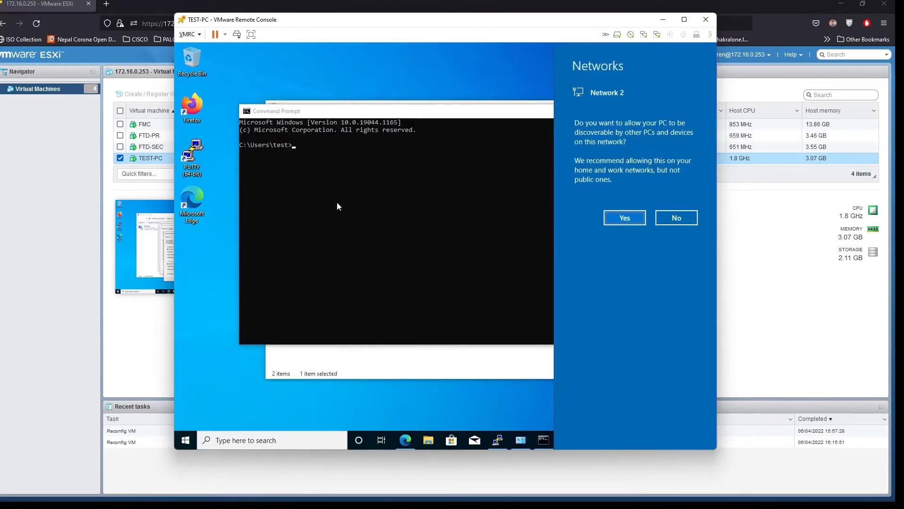
{"action": "left_click", "coordinate": [337, 206]}
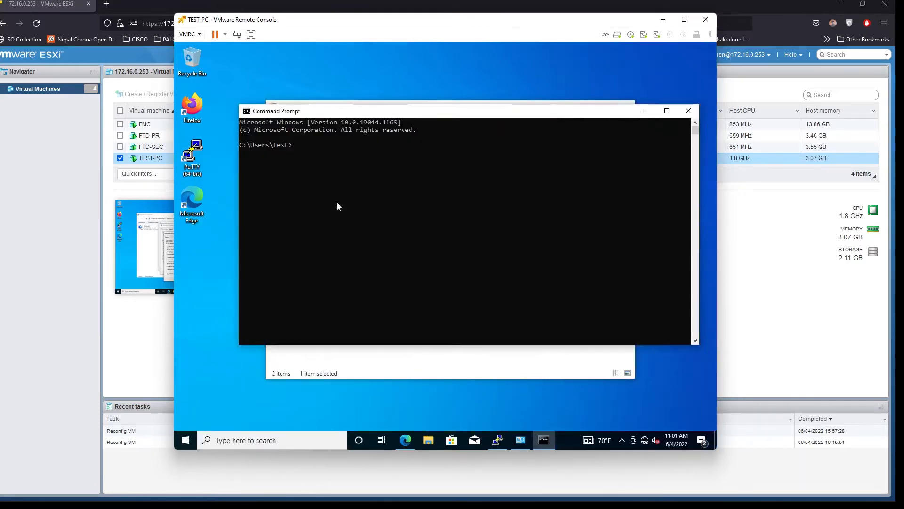
{"action": "key", "text": "Escape"}
Ping 10.100.100.1 from the test PC, getting 4 of 4 replies, then return to FMC
{"action": "type", "text": "ping 10.100.100.1"}
{"action": "key", "text": "Return"}
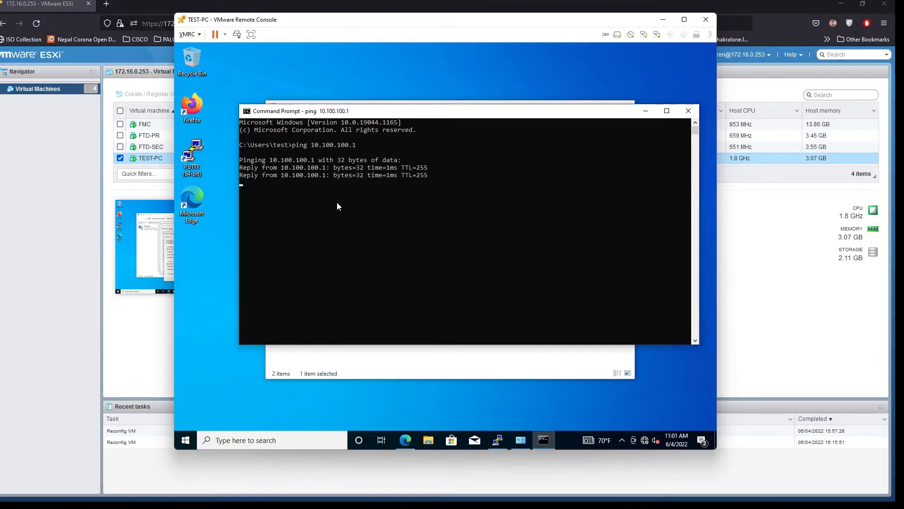
{"action": "key", "text": "Return"}
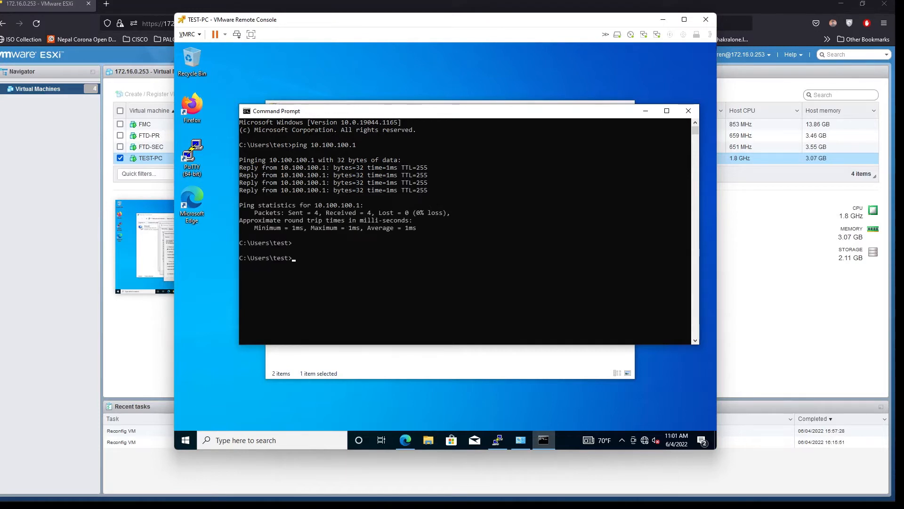
{"action": "left_click", "coordinate": [646, 113]}
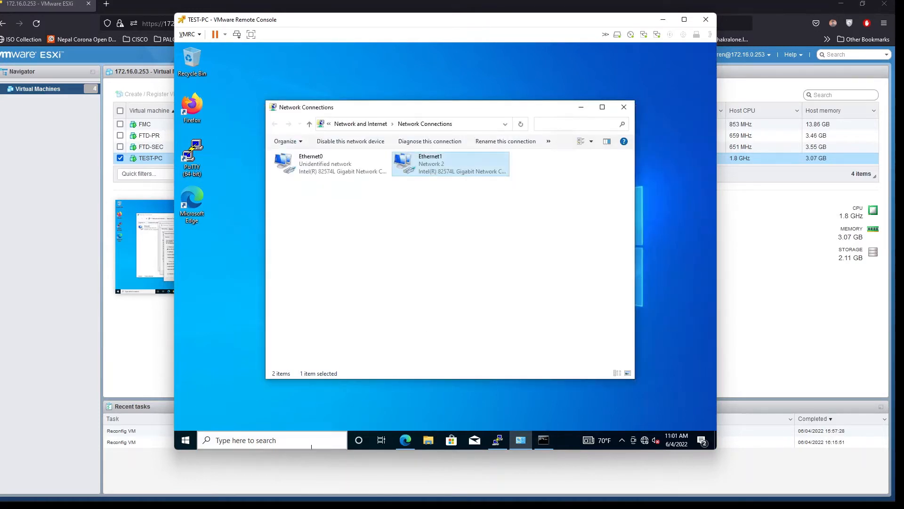
{"action": "left_click", "coordinate": [406, 440]}
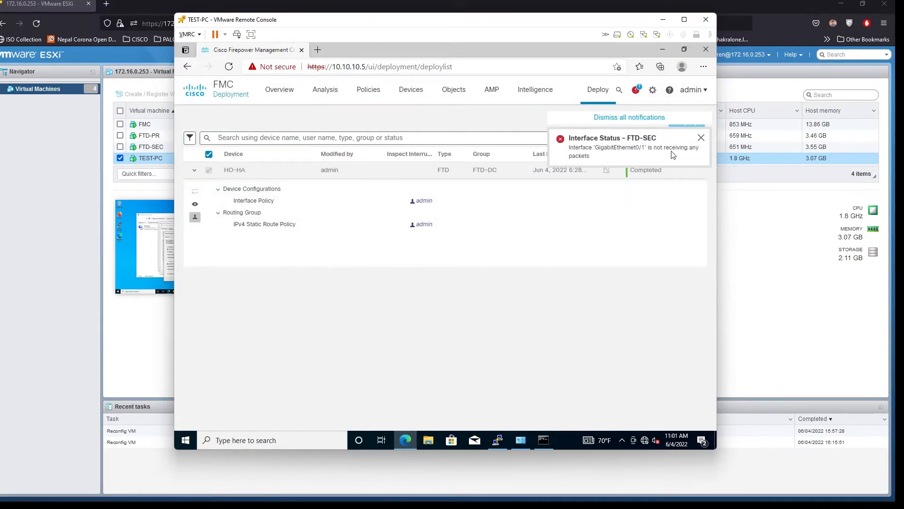
Dismiss the Interface Status alert and go to Devices > Device Management
{"action": "left_click_drag", "start_coordinate": [649, 147], "coordinate": [680, 147]}
{"action": "left_click", "coordinate": [701, 139]}
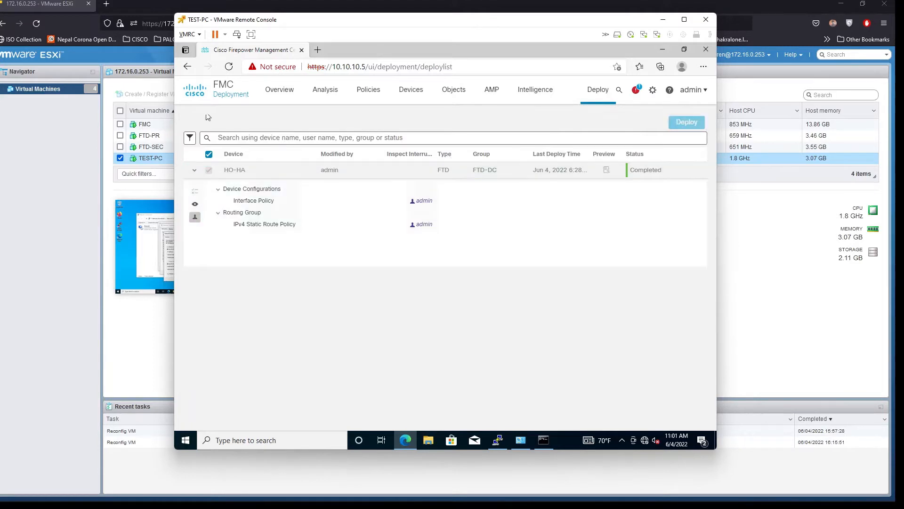
{"action": "mouse_move", "coordinate": [404, 96]}
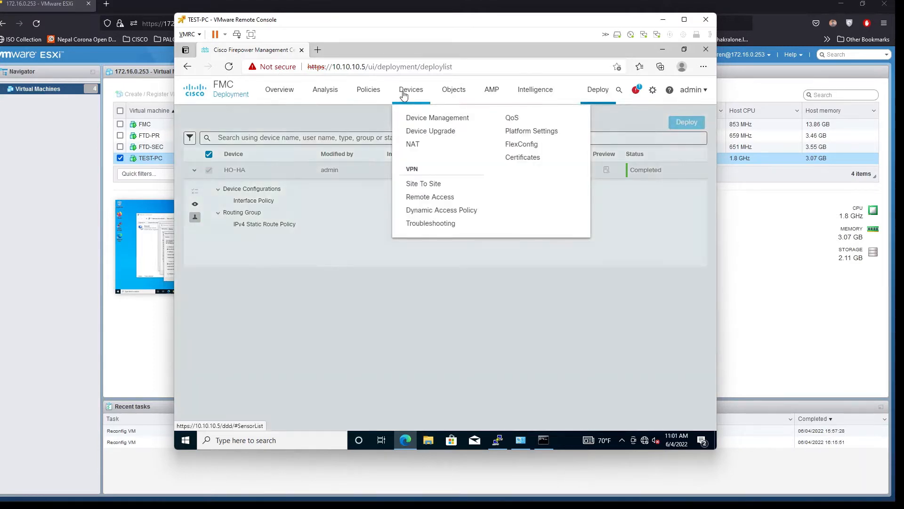
{"action": "left_click", "coordinate": [428, 119]}
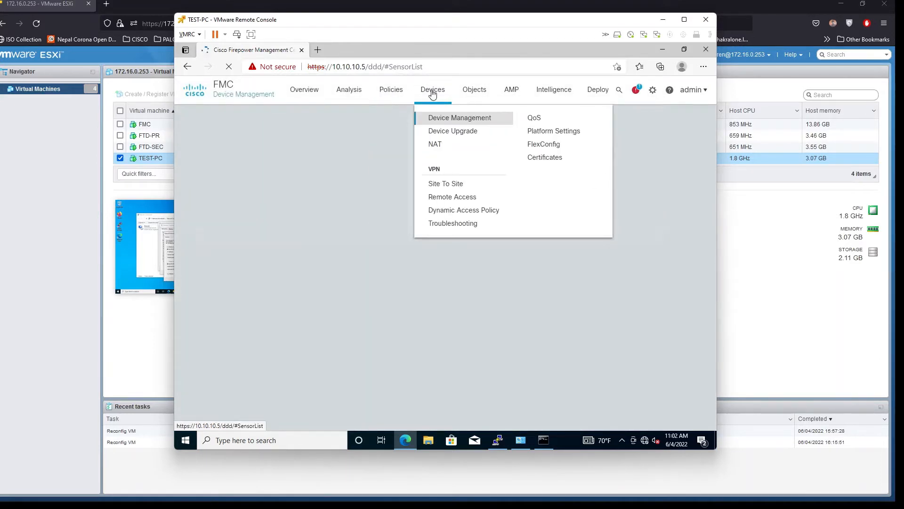
Go to Devices > NAT, which lists no NAT policies yet
{"action": "left_click", "coordinate": [433, 94]}
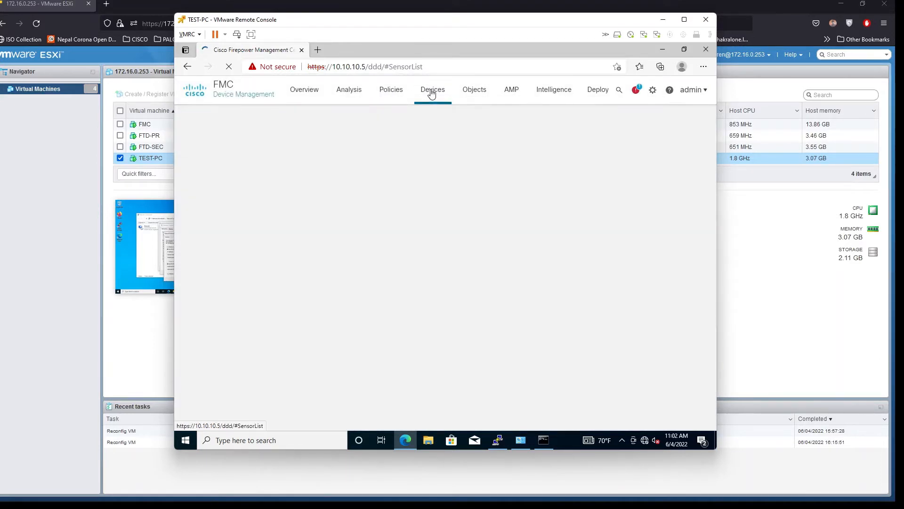
{"action": "mouse_move", "coordinate": [431, 94]}
{"action": "left_click", "coordinate": [435, 145]}
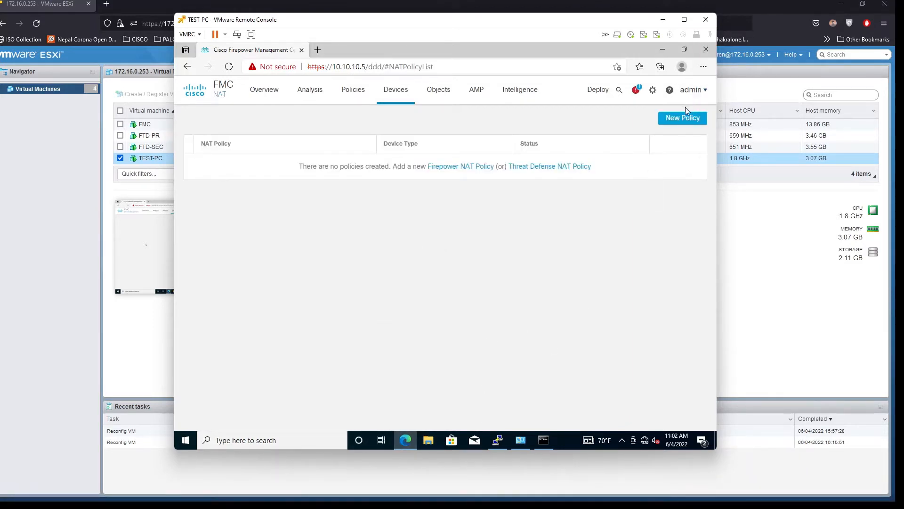
Create Threat Defense NAT policy NAT_POLICY targeting device FTD-DC and save it
{"action": "left_click", "coordinate": [678, 119]}
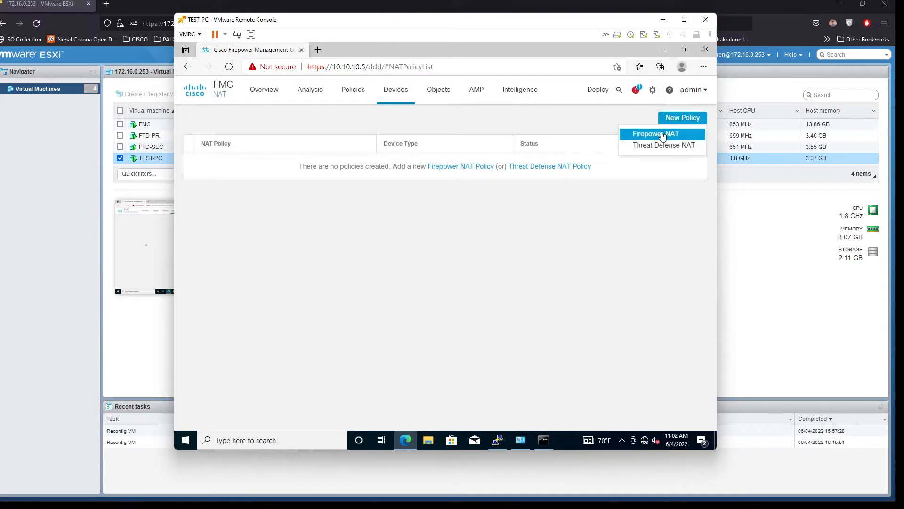
{"action": "left_click", "coordinate": [652, 147]}
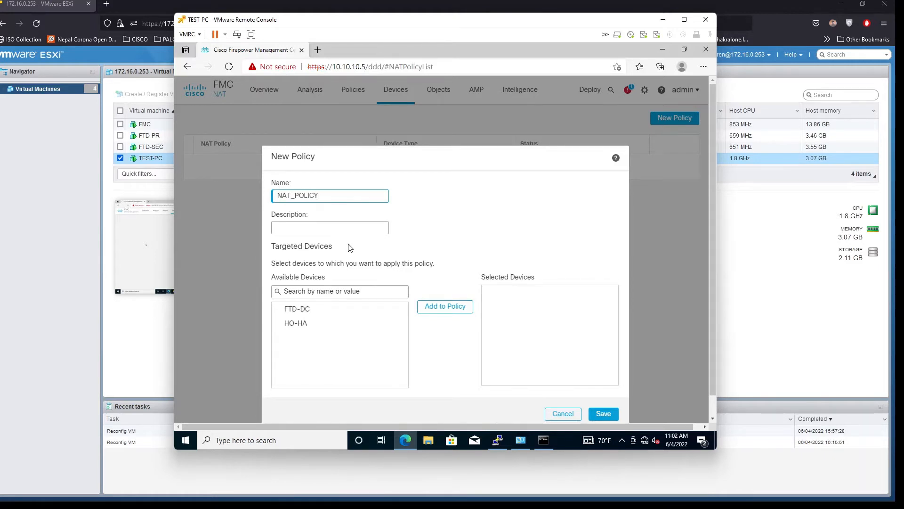
{"action": "left_click", "coordinate": [328, 311]}
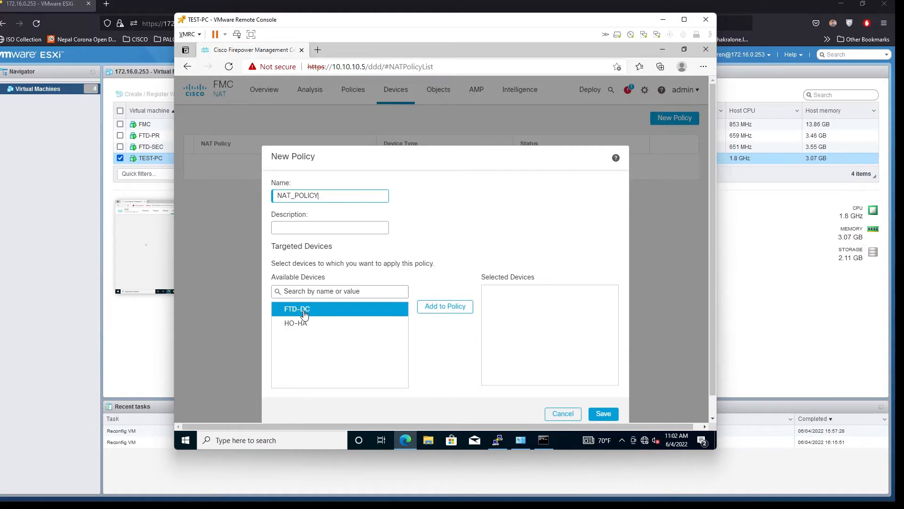
{"action": "left_click", "coordinate": [452, 307]}
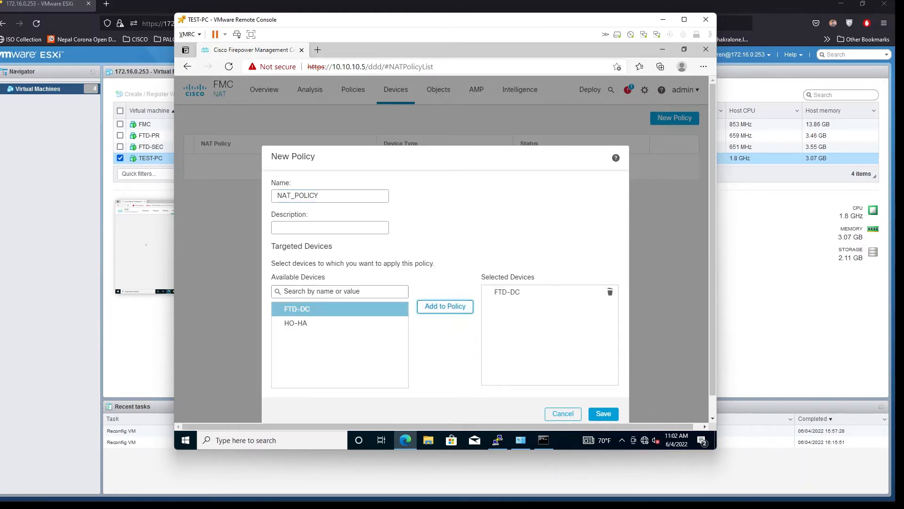
{"action": "left_click", "coordinate": [604, 413]}
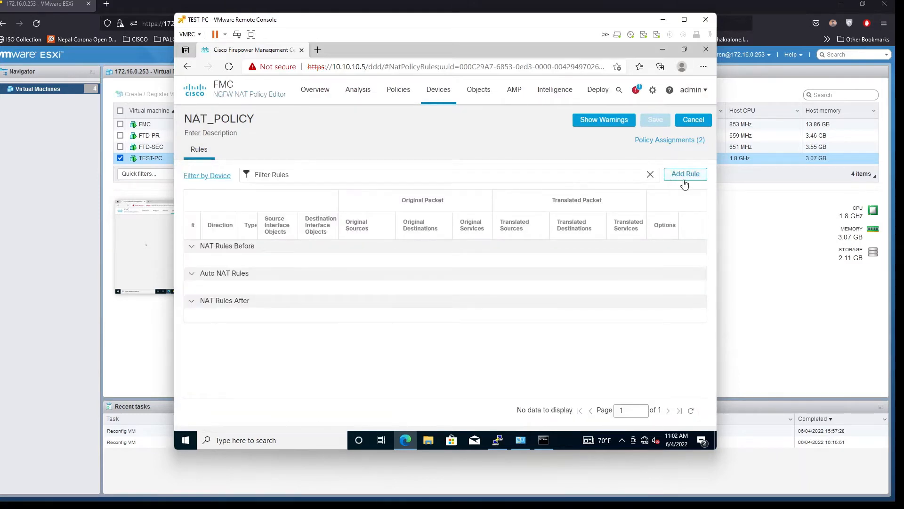
Add a new NAT_POLICY rule as a Dynamic Auto NAT rule
{"action": "left_click", "coordinate": [694, 176]}
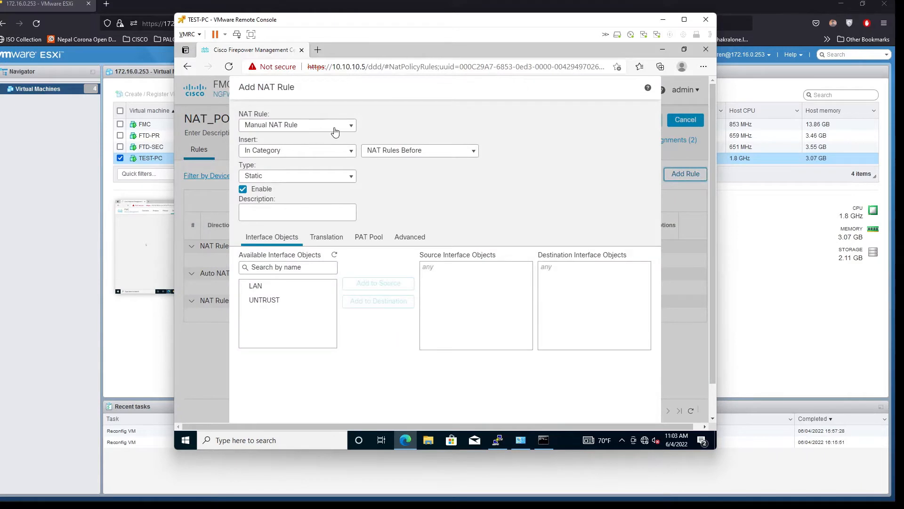
{"action": "left_click", "coordinate": [342, 128]}
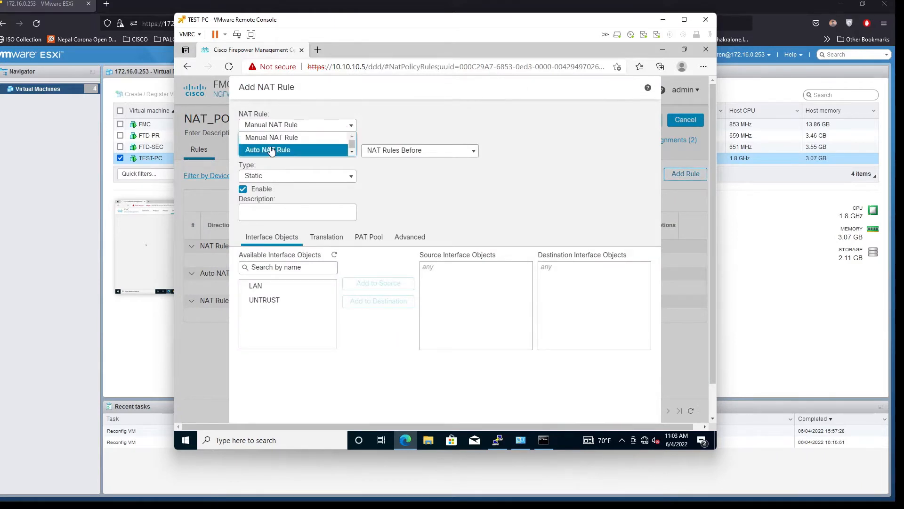
{"action": "left_click", "coordinate": [321, 147]}
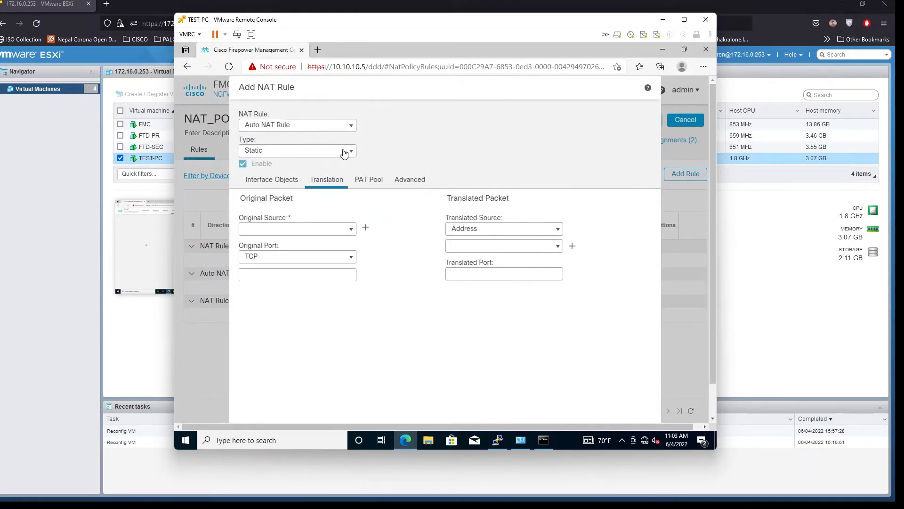
{"action": "left_click", "coordinate": [348, 152]}
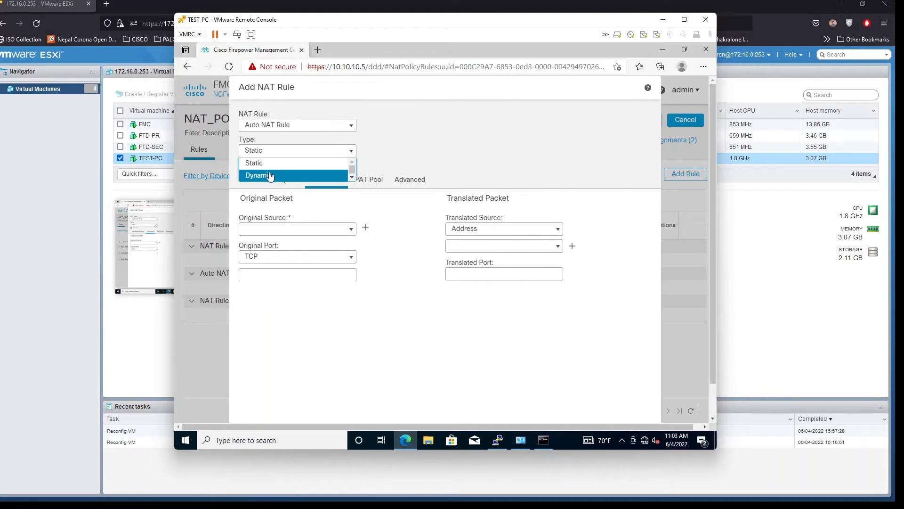
{"action": "left_click", "coordinate": [270, 175]}
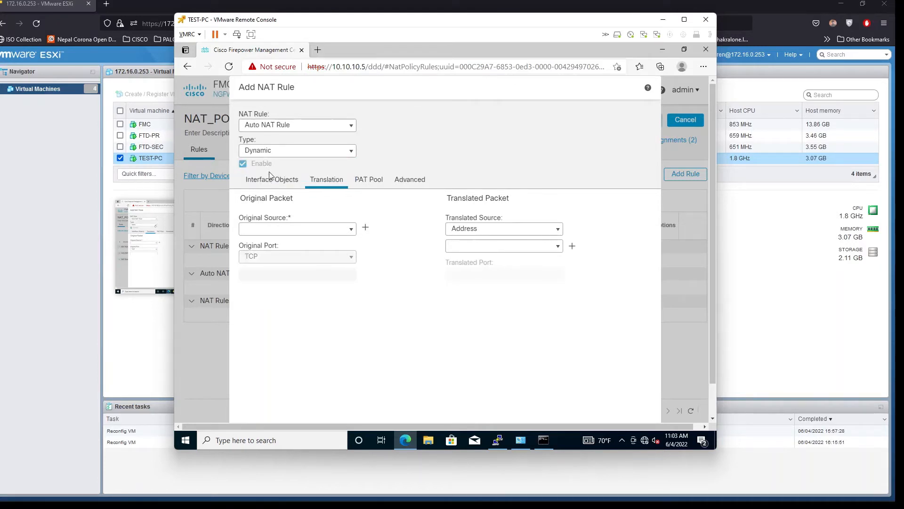
Set the rule's source interface to LAN and destination interface to UNTRUST
{"action": "left_click", "coordinate": [352, 229]}
{"action": "left_click", "coordinate": [272, 179]}
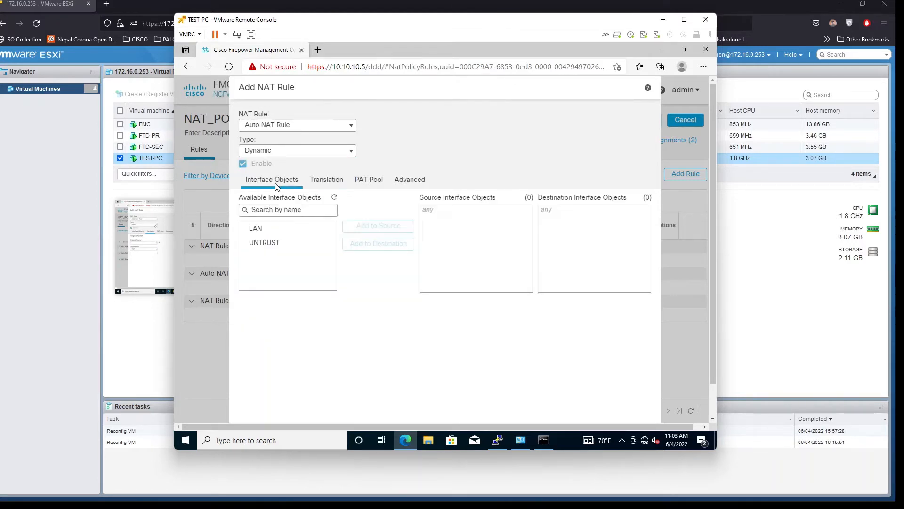
{"action": "left_click", "coordinate": [266, 229]}
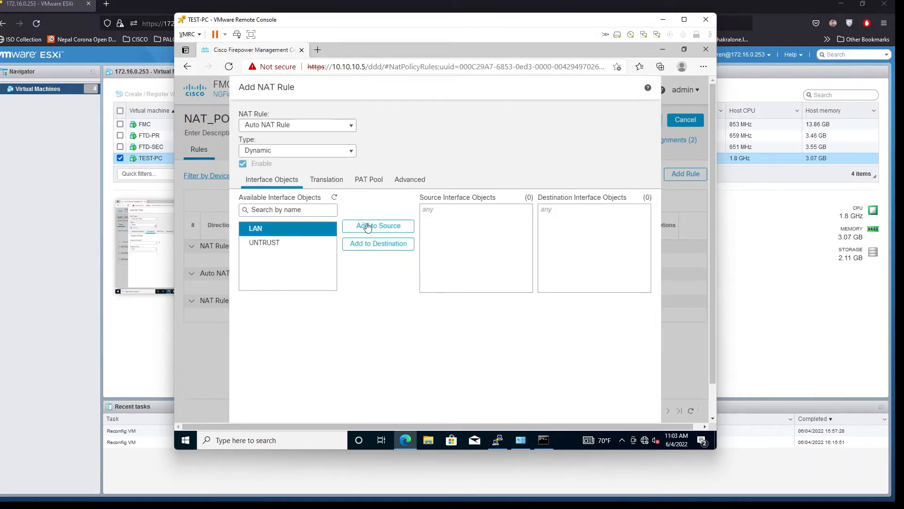
{"action": "left_click", "coordinate": [373, 226]}
{"action": "left_click", "coordinate": [311, 242]}
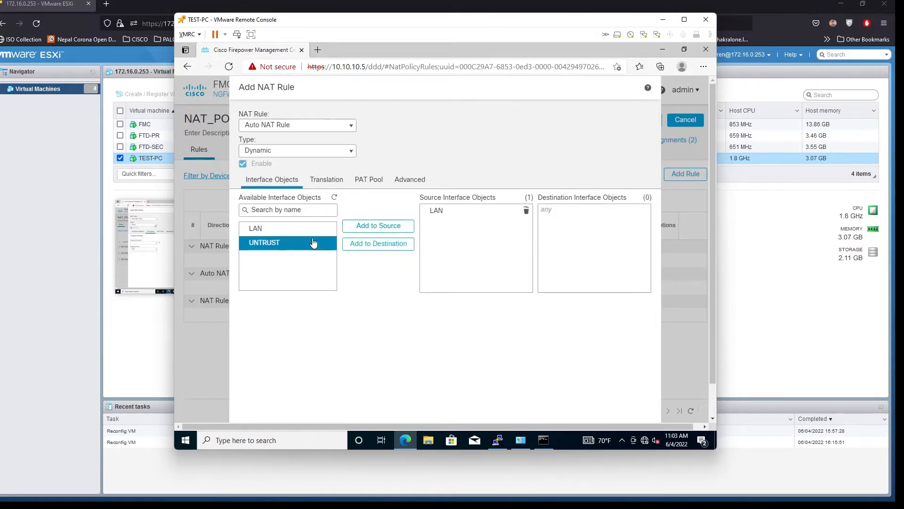
{"action": "left_click", "coordinate": [369, 247]}
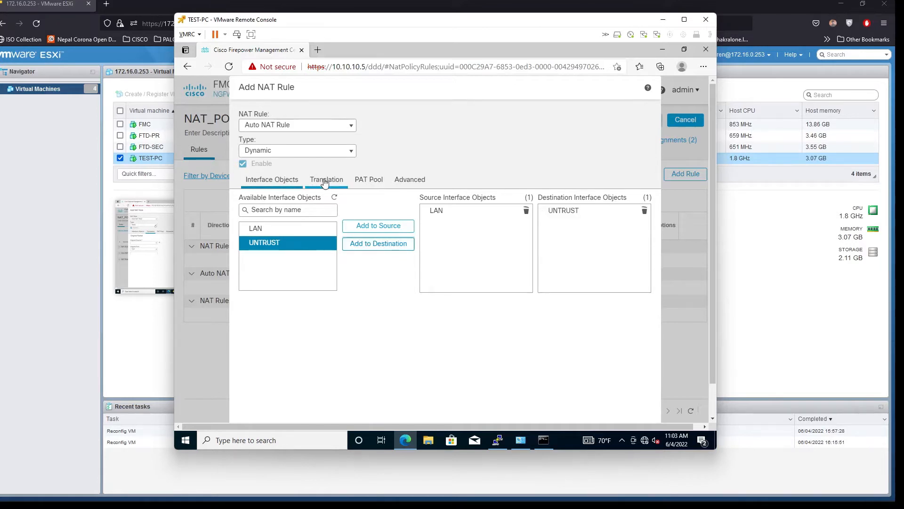
{"action": "left_click", "coordinate": [325, 181]}
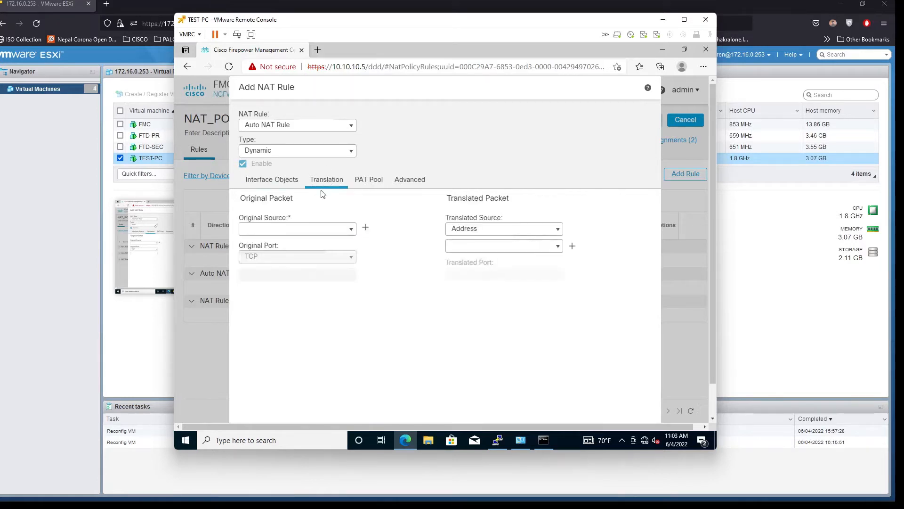
{"action": "left_click", "coordinate": [350, 230]}
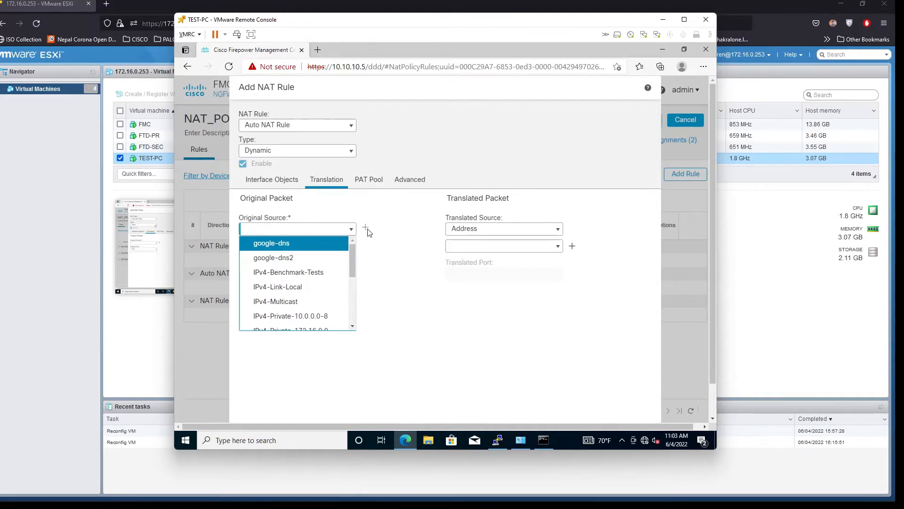
Create host network object TEST_VM_PC at 10.100.100.100, dropping the rejected /32 suffix
{"action": "left_click", "coordinate": [366, 228]}
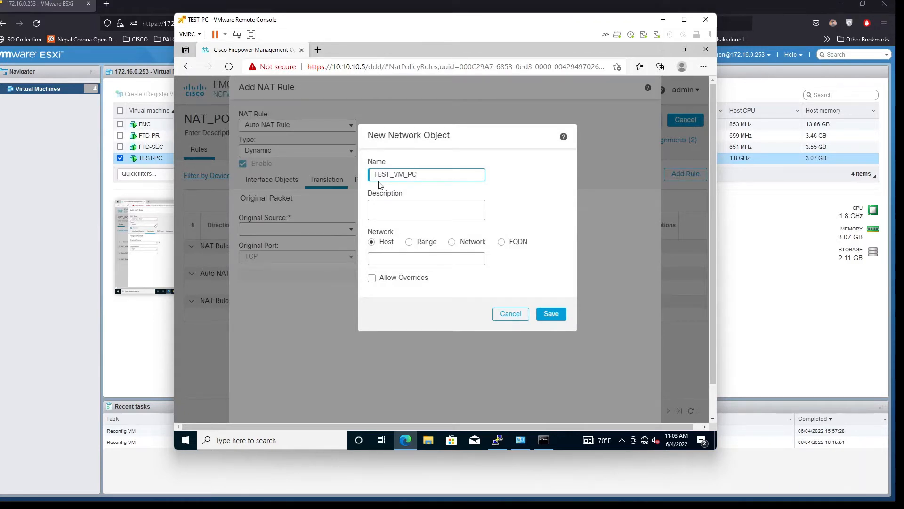
{"action": "left_click", "coordinate": [382, 258]}
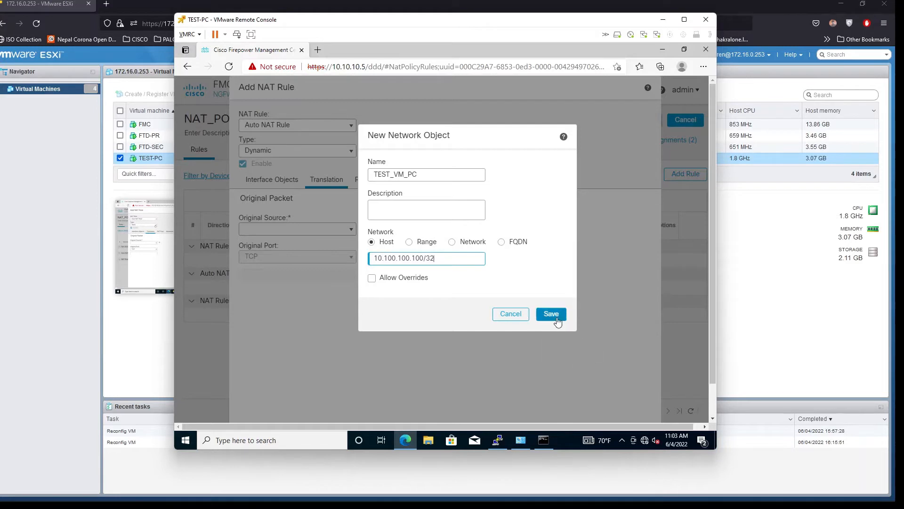
{"action": "left_click", "coordinate": [556, 319]}
{"action": "left_click", "coordinate": [469, 264]}
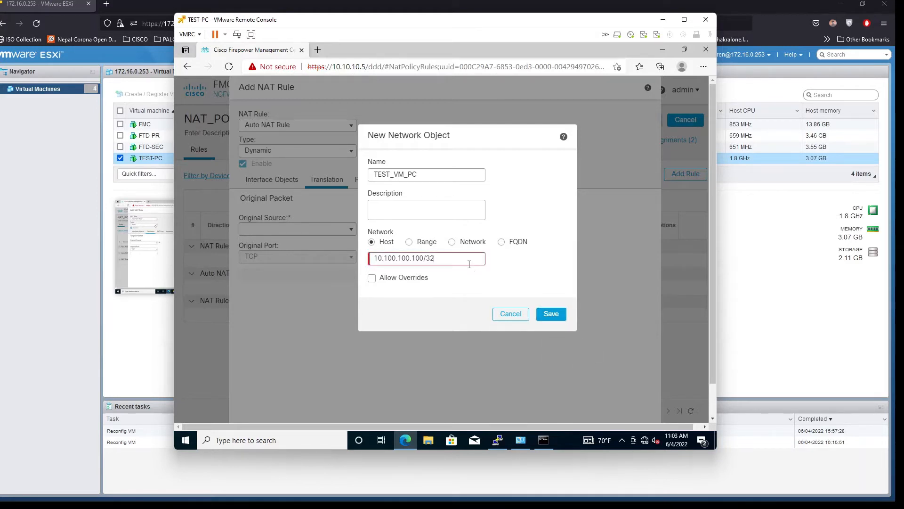
{"action": "key", "text": "BackSpace"}
{"action": "key", "text": "BackSpace"}
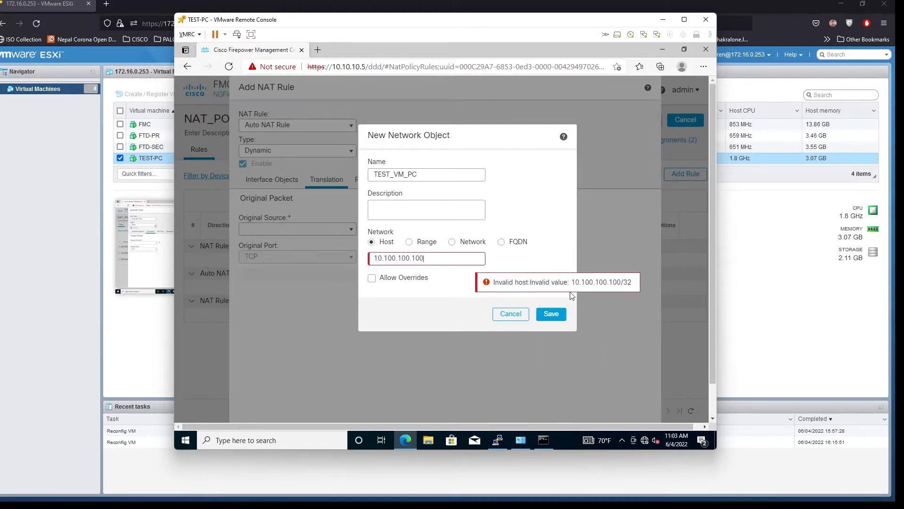
{"action": "left_click", "coordinate": [451, 305]}
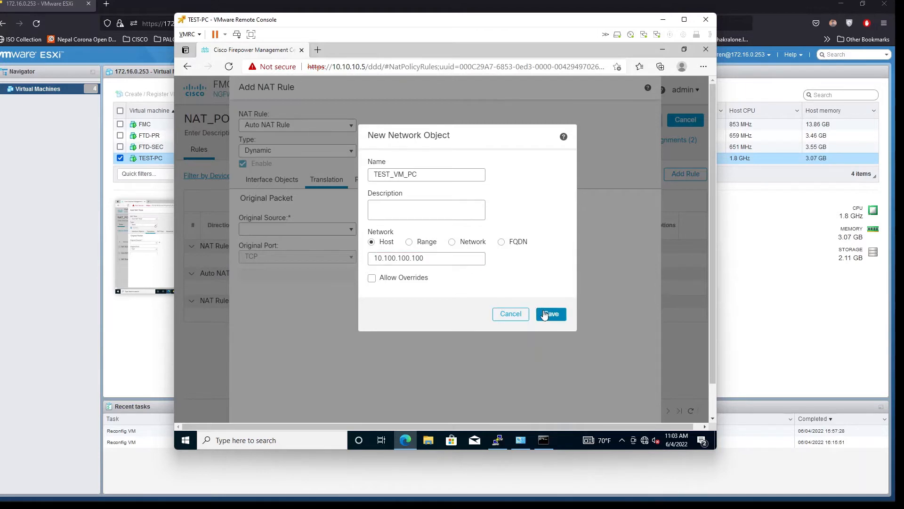
{"action": "left_click", "coordinate": [546, 315]}
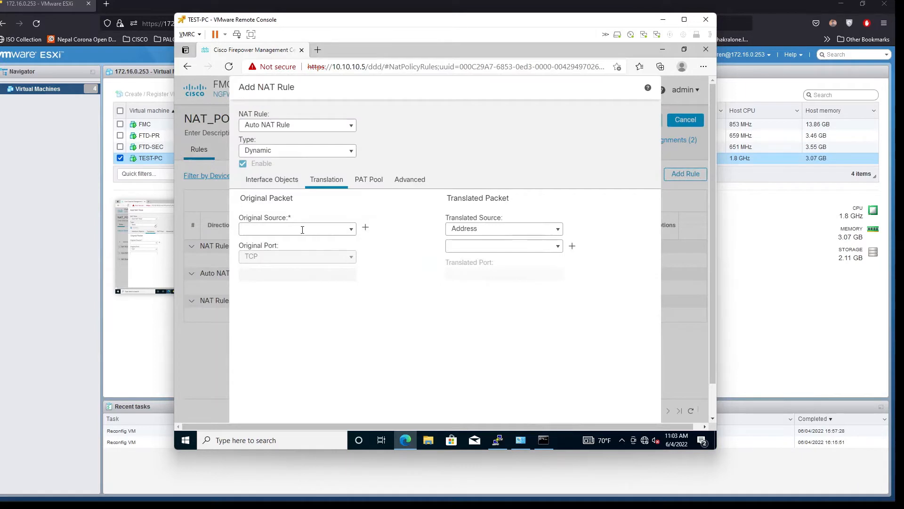
Set Original Source to TEST_VM_PC and Translated Source to Destination Interface IP
{"action": "left_click", "coordinate": [351, 231]}
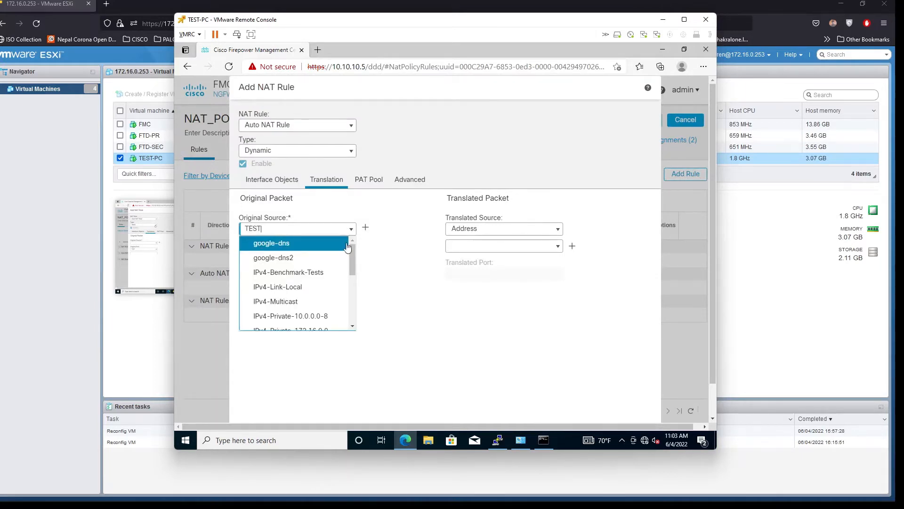
{"action": "type", "text": "TEST"}
{"action": "left_click", "coordinate": [281, 262]}
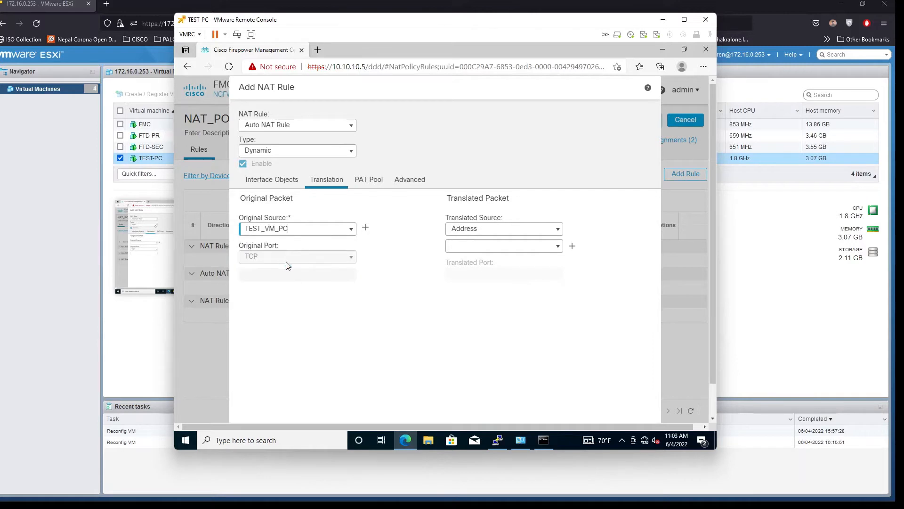
{"action": "left_click", "coordinate": [558, 231]}
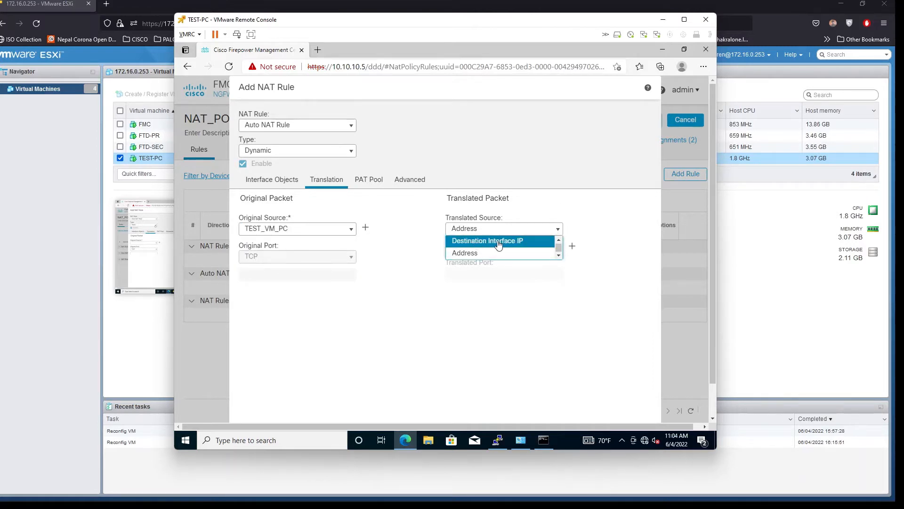
{"action": "left_click", "coordinate": [499, 242]}
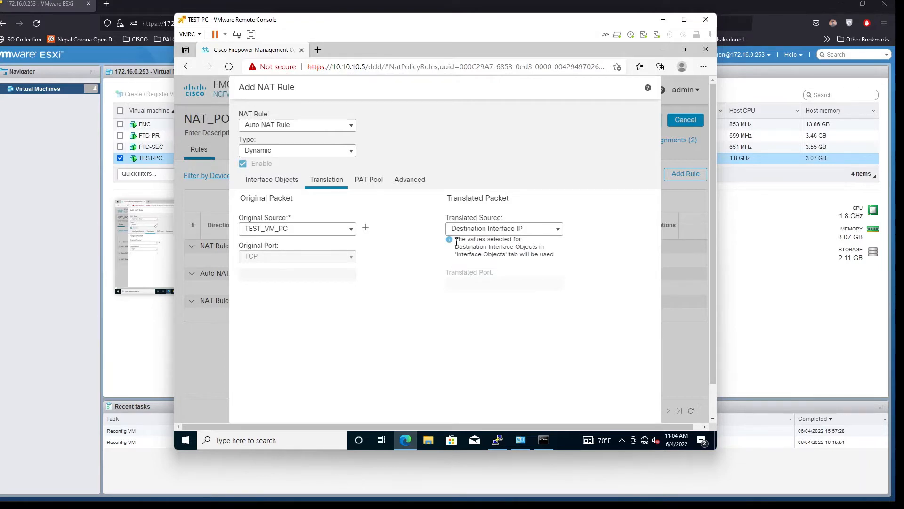
{"action": "left_click_drag", "start_coordinate": [456, 242], "coordinate": [557, 257]}
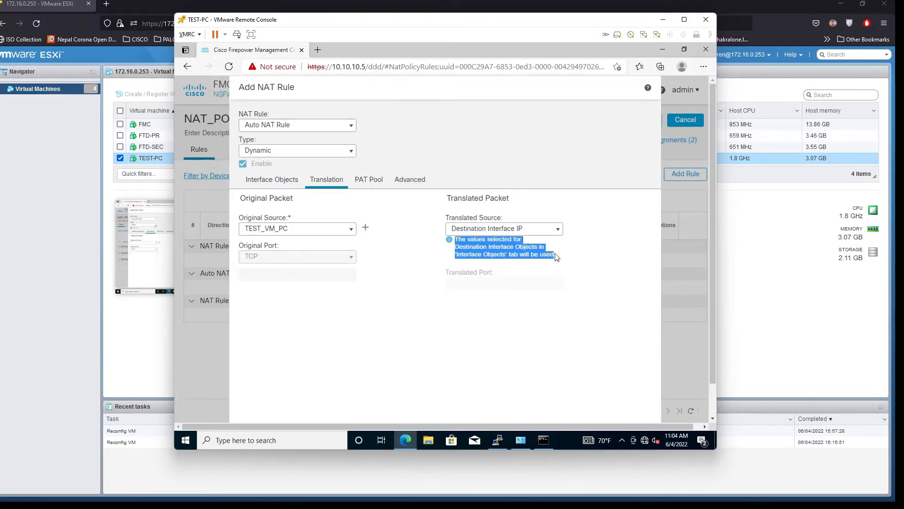
{"action": "left_click", "coordinate": [271, 179]}
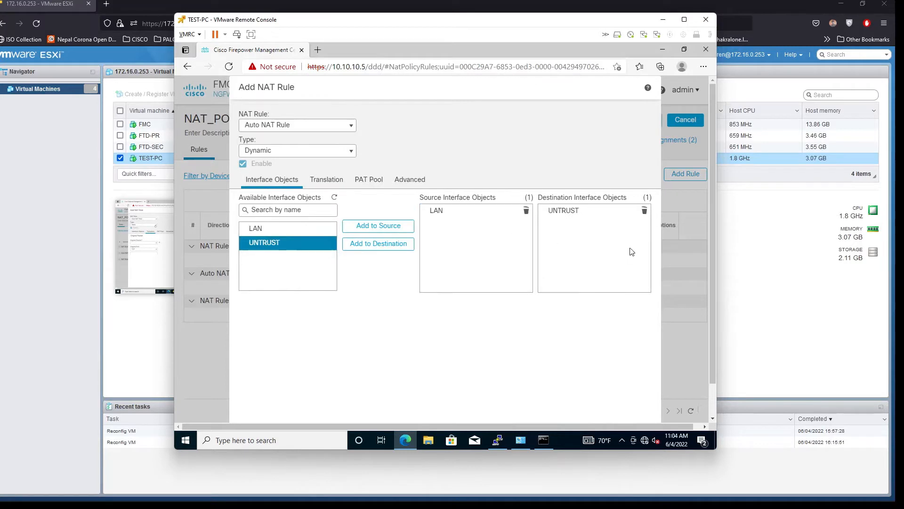
{"action": "left_click", "coordinate": [327, 180]}
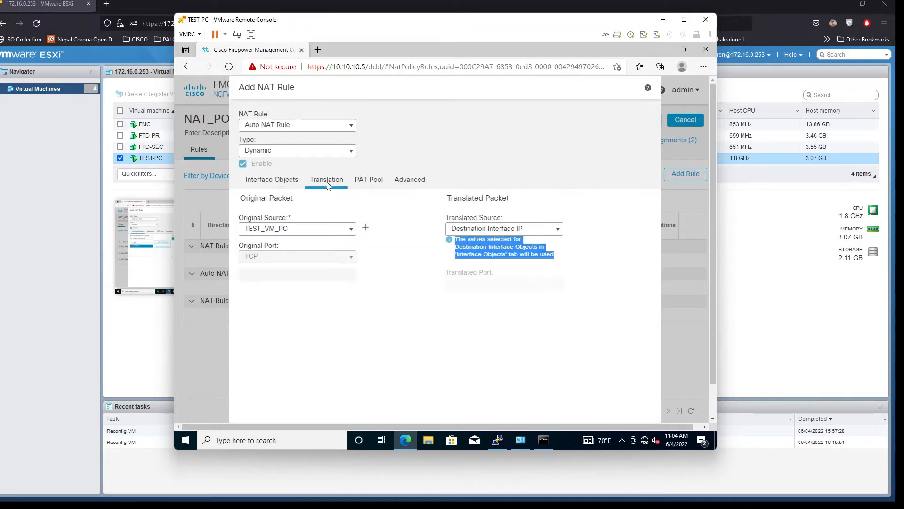
{"action": "left_click", "coordinate": [556, 234]}
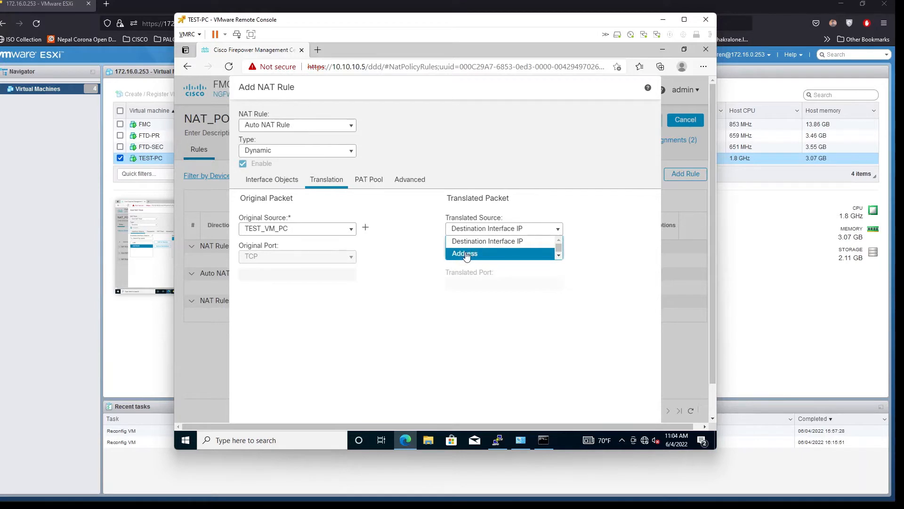
{"action": "left_click", "coordinate": [466, 254]}
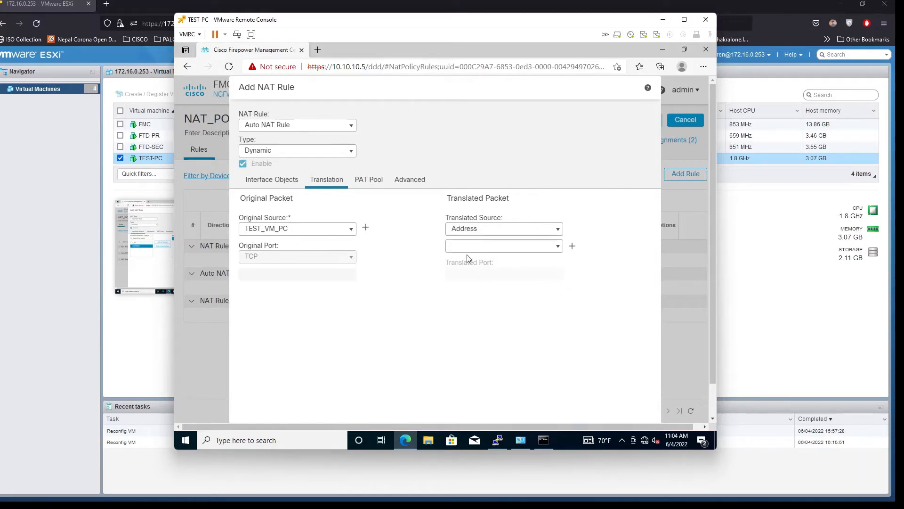
{"action": "left_click", "coordinate": [557, 233]}
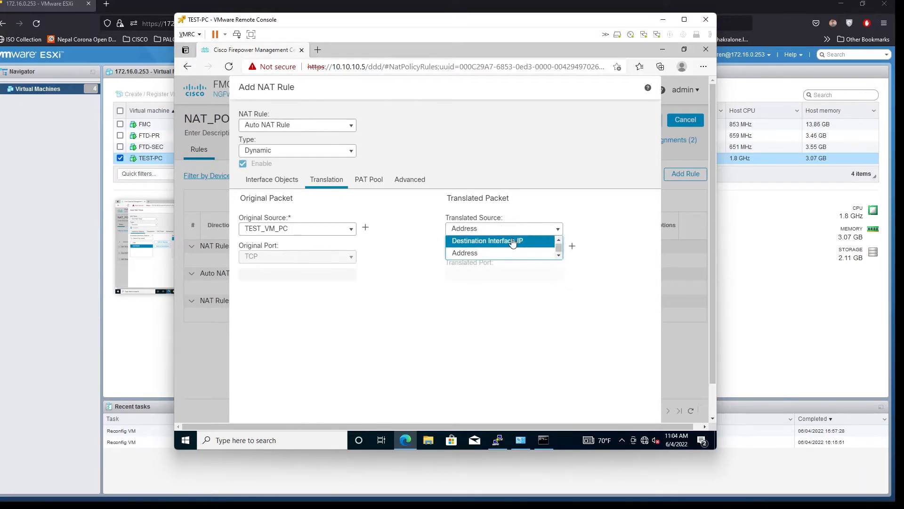
{"action": "left_click", "coordinate": [513, 241]}
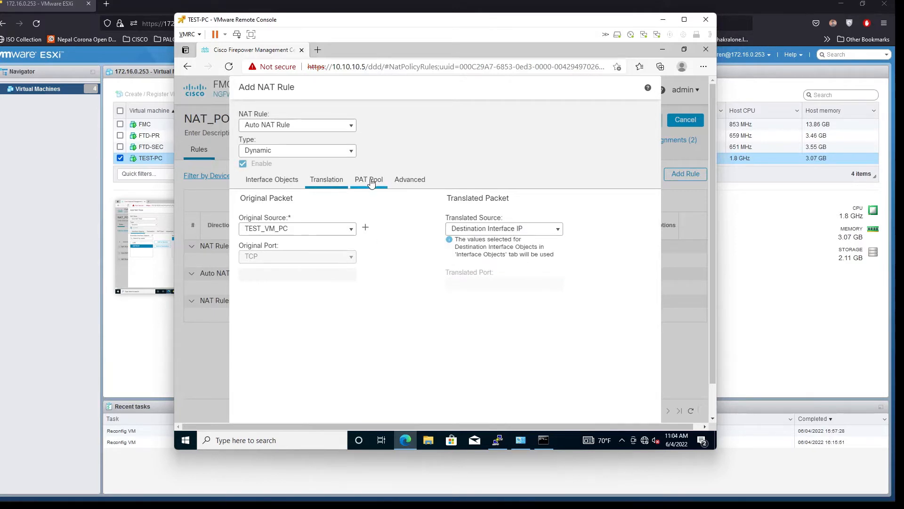
Review the PAT Pool, Advanced and interface settings, add the rule and save NAT_POLICY
{"action": "left_click", "coordinate": [371, 181]}
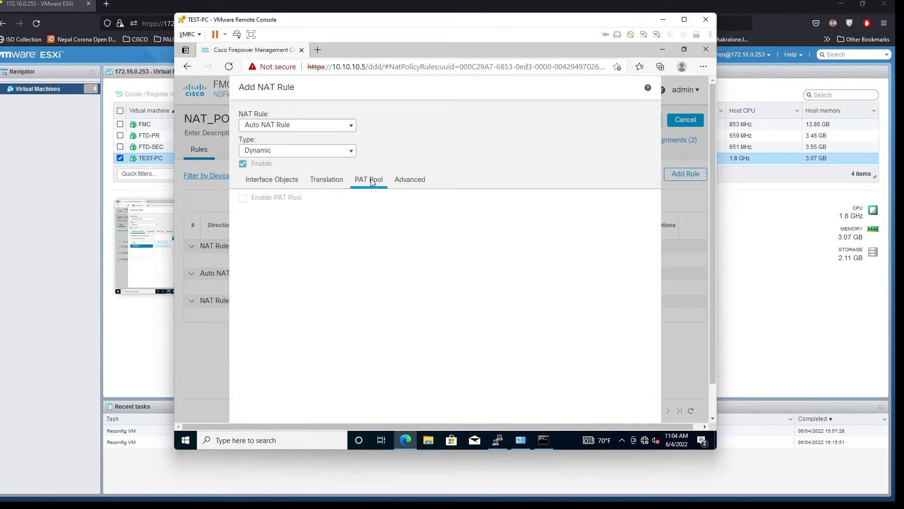
{"action": "left_click", "coordinate": [419, 186]}
{"action": "left_click", "coordinate": [285, 185]}
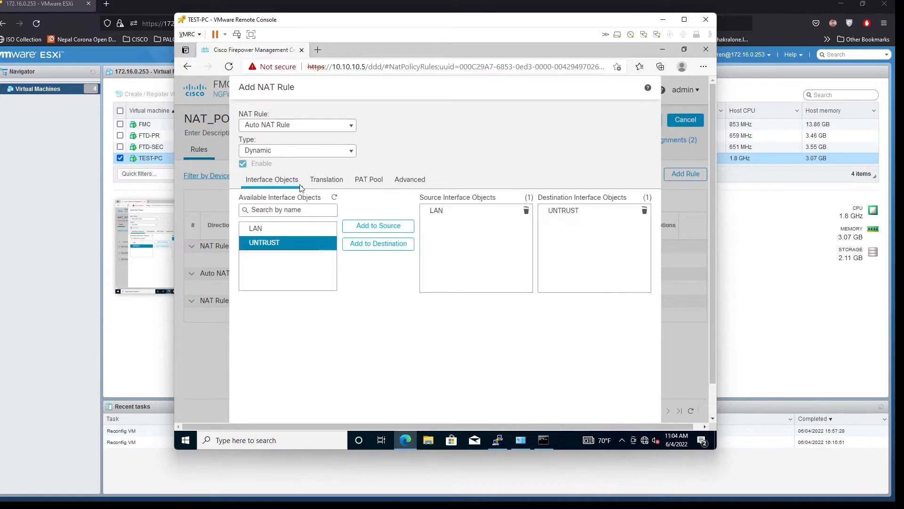
{"action": "scroll", "coordinate": [503, 285], "scroll_direction": "down", "scroll_amount": 1}
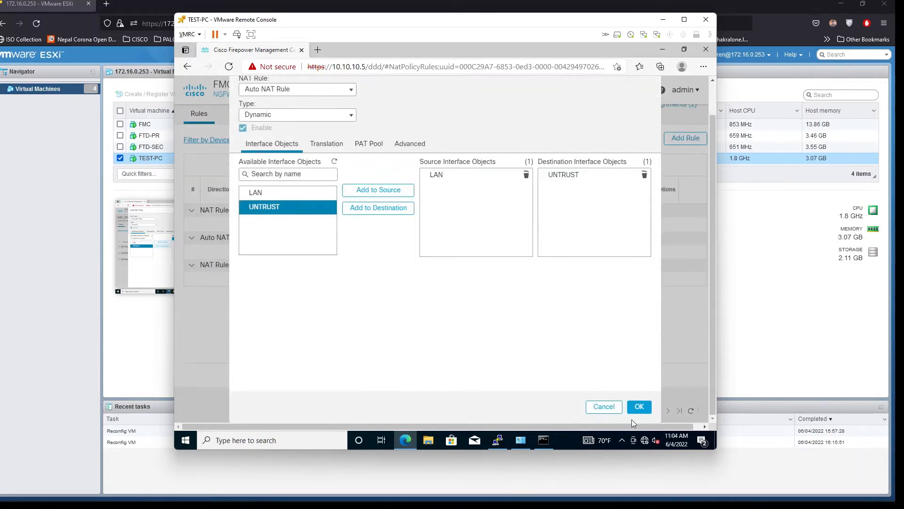
{"action": "left_click", "coordinate": [640, 408]}
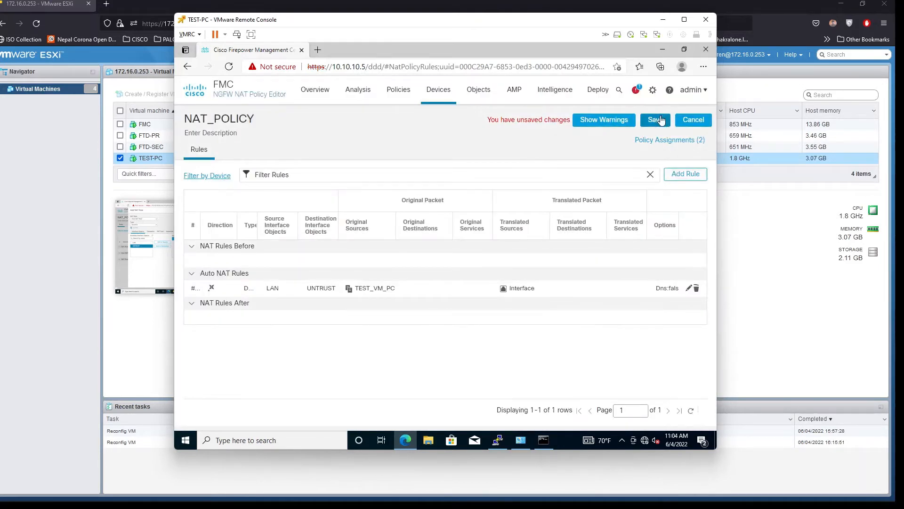
{"action": "left_click", "coordinate": [660, 120]}
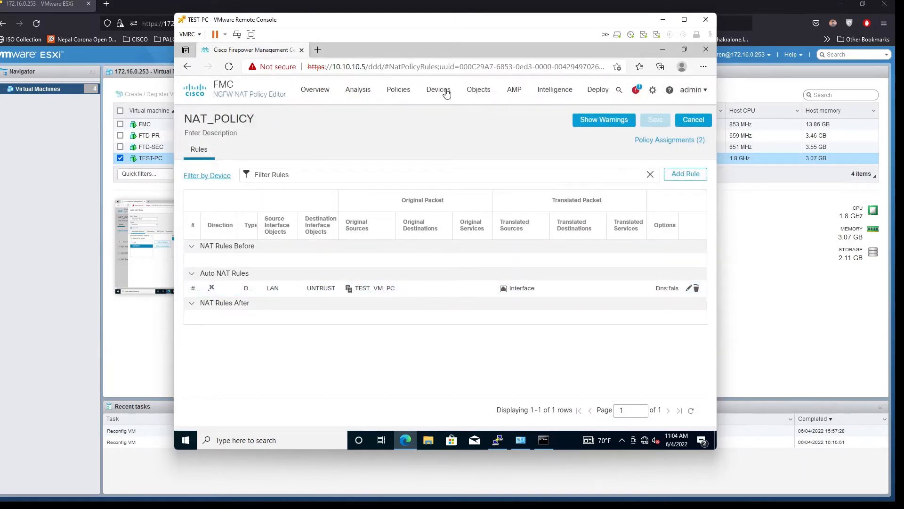
Edit the FTD-POLICY access control policy under Policies > Access Control and add a rule
{"action": "mouse_move", "coordinate": [397, 93]}
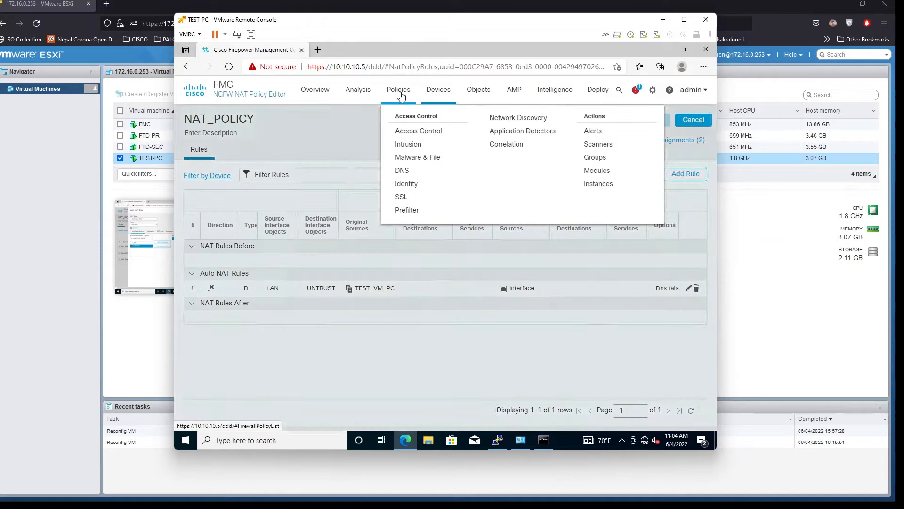
{"action": "left_click", "coordinate": [416, 128]}
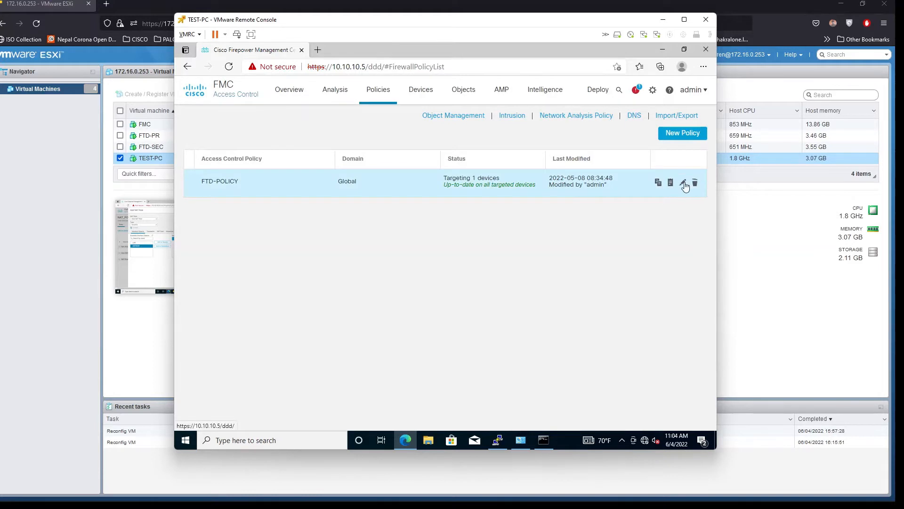
{"action": "left_click", "coordinate": [684, 183]}
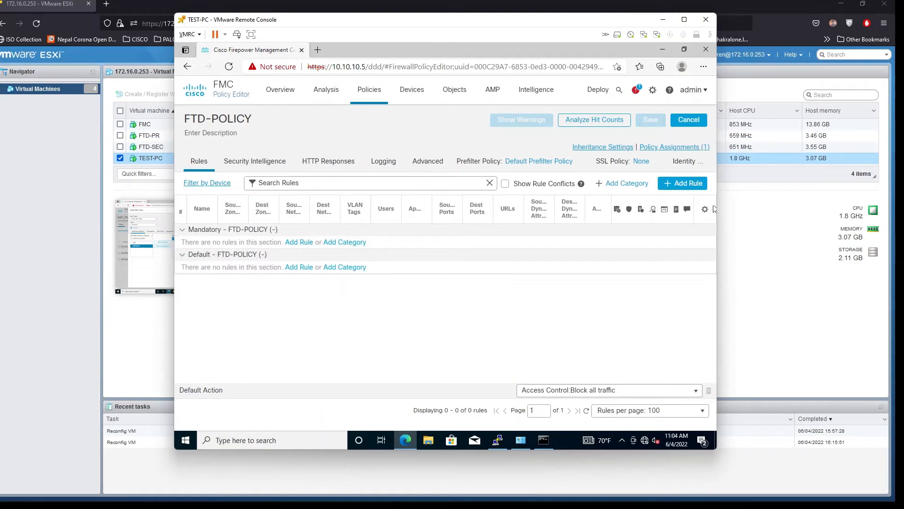
{"action": "left_click", "coordinate": [684, 184]}
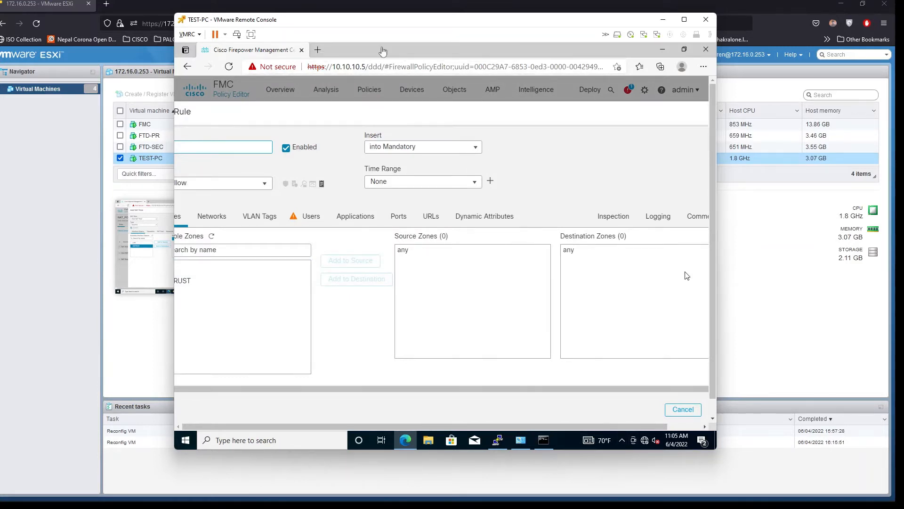
Set the INTERNTE_ACCESS_LAN rule's source zone to LAN and destination zone to UNTRUST
{"action": "double_click", "coordinate": [364, 19]}
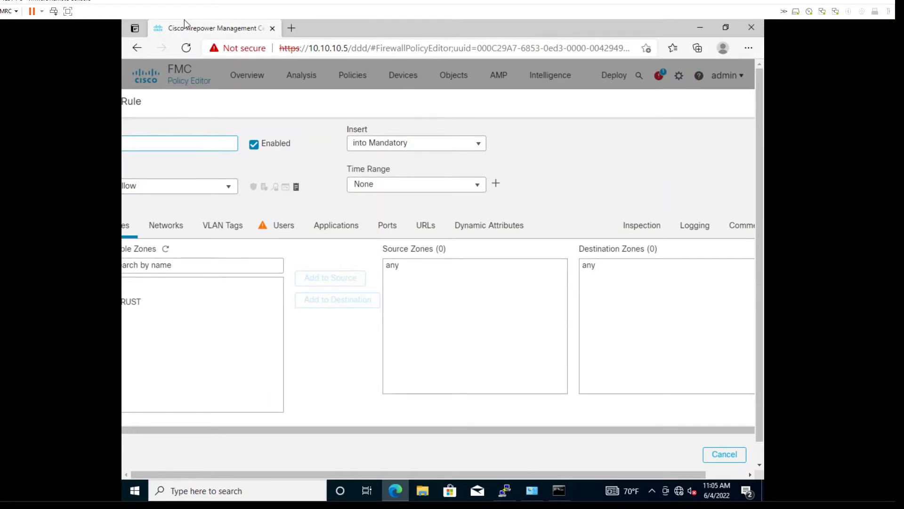
{"action": "left_click_drag", "start_coordinate": [267, 111], "coordinate": [274, 115]}
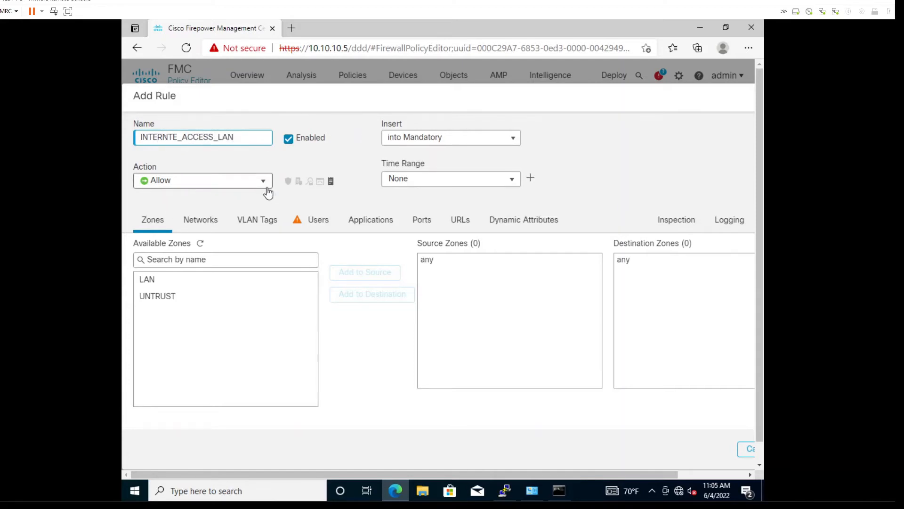
{"action": "left_click", "coordinate": [203, 283]}
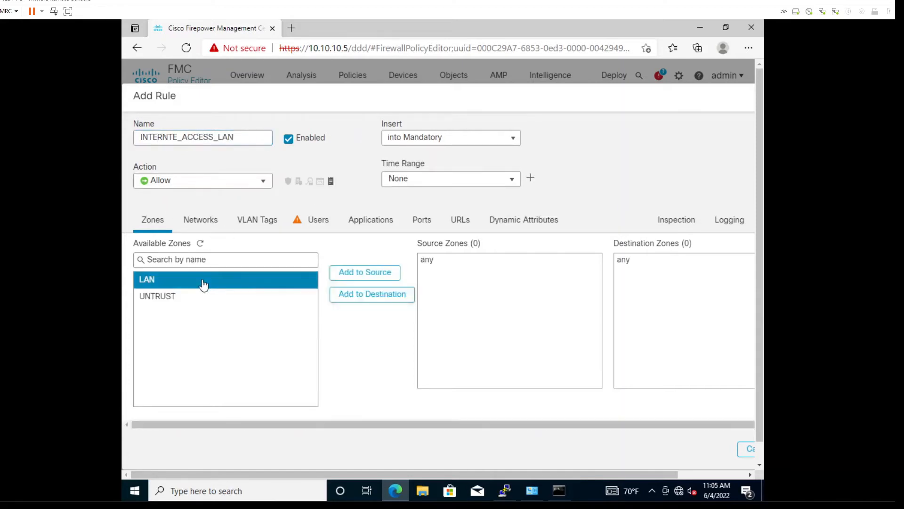
{"action": "left_click", "coordinate": [391, 276]}
{"action": "left_click", "coordinate": [159, 297]}
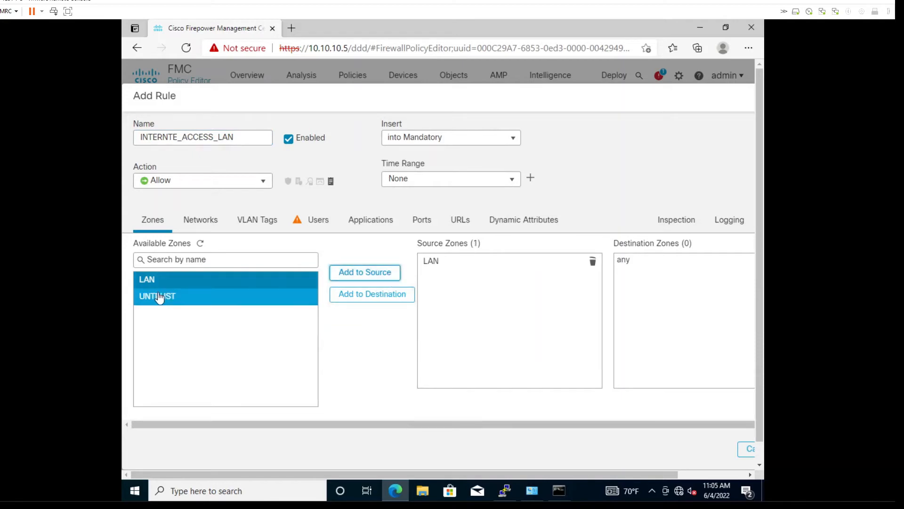
{"action": "left_click", "coordinate": [364, 297]}
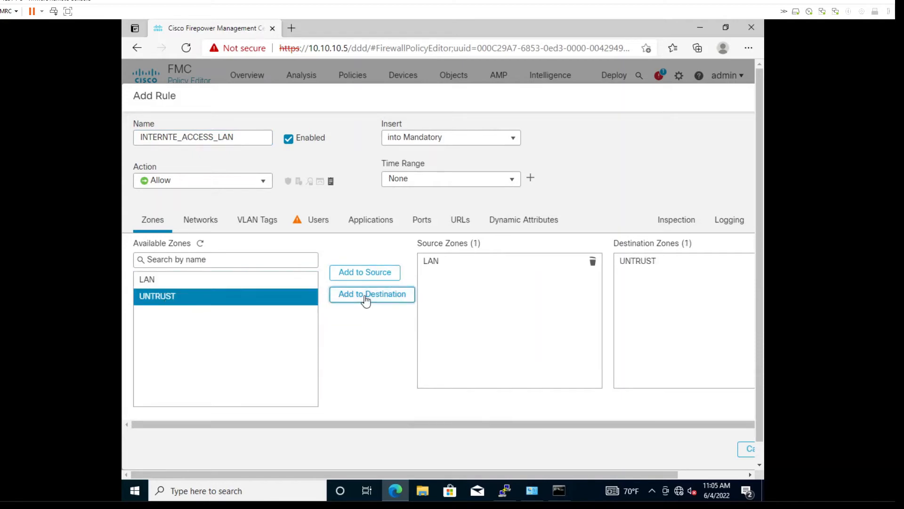
{"action": "left_click", "coordinate": [190, 221]}
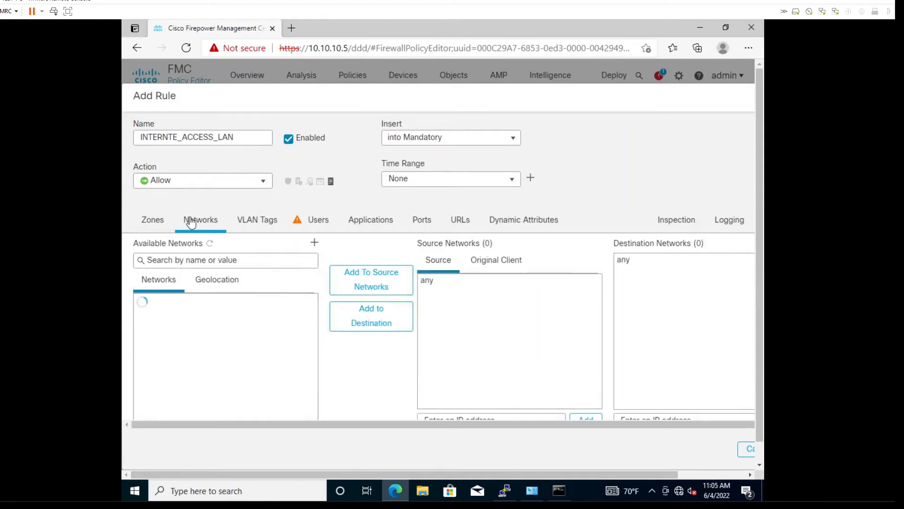
Search the available networks for 'TE' and add TEST_VM_PC as the source network
{"action": "left_click", "coordinate": [249, 302]}
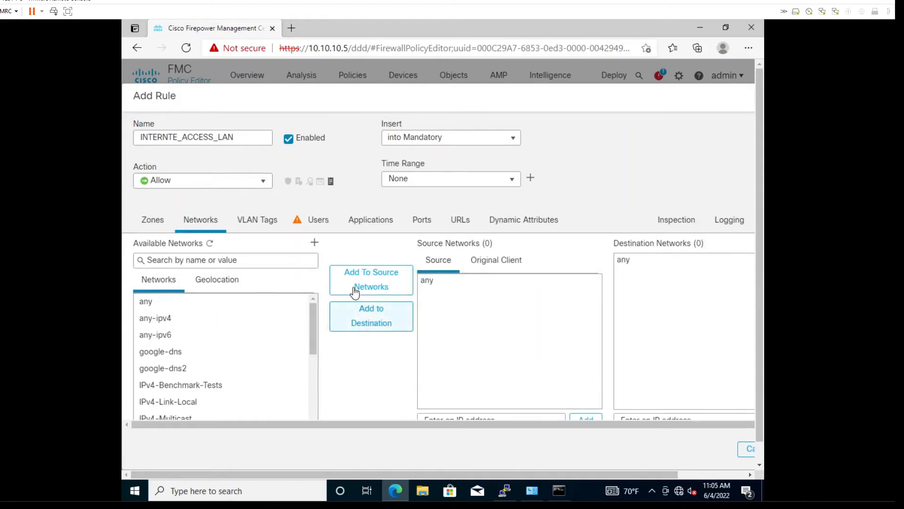
{"action": "left_click", "coordinate": [187, 259]}
{"action": "type", "text": "TEST"}
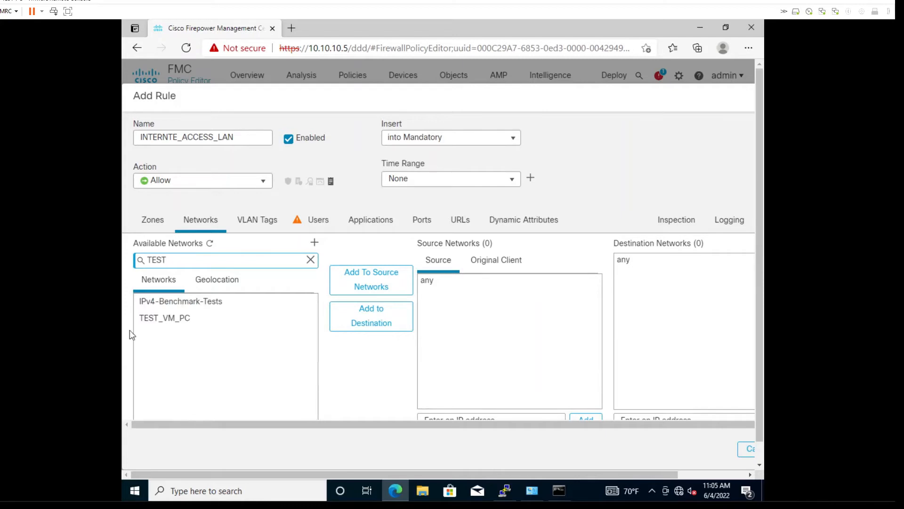
{"action": "left_click", "coordinate": [161, 318]}
{"action": "scroll", "coordinate": [236, 292], "scroll_direction": "down", "scroll_amount": 1}
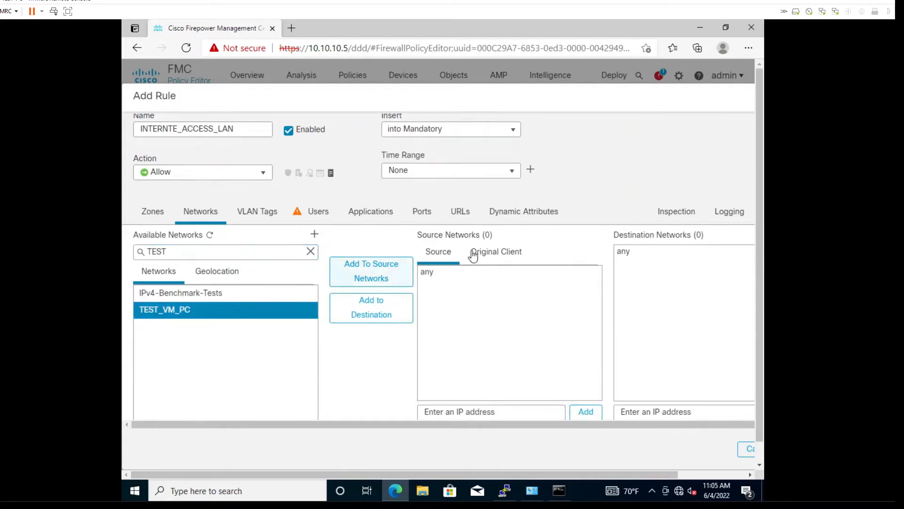
{"action": "left_click", "coordinate": [398, 270]}
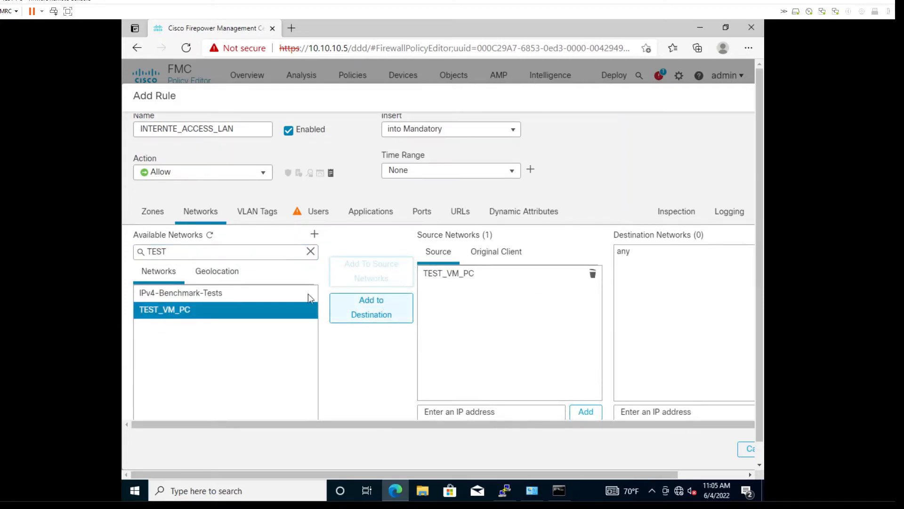
Review the VLAN tag, application and port settings, then add the rule to FTD-POLICY
{"action": "left_click_drag", "start_coordinate": [189, 252], "coordinate": [124, 259]}
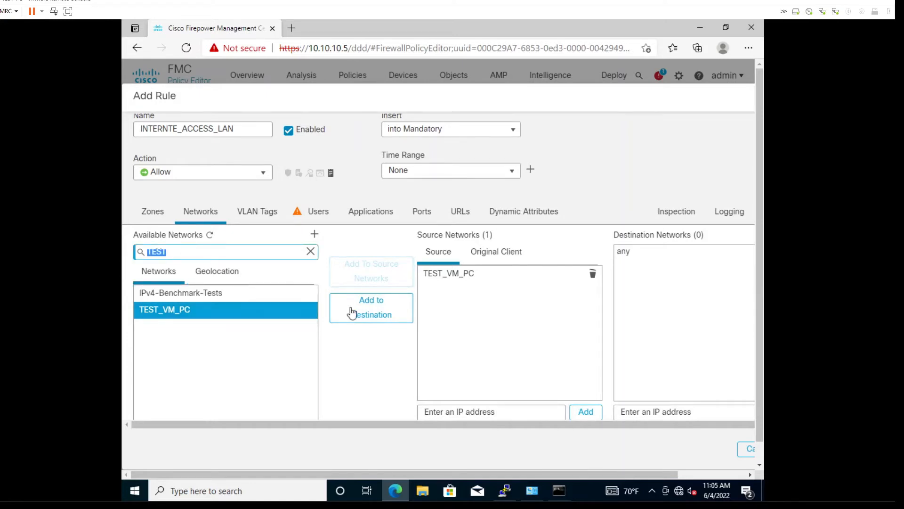
{"action": "left_click", "coordinate": [692, 276]}
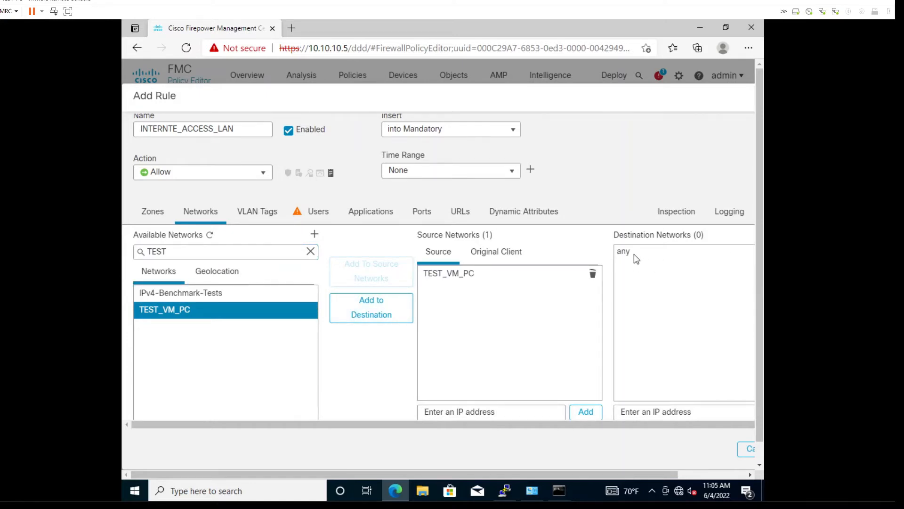
{"action": "left_click", "coordinate": [280, 214]}
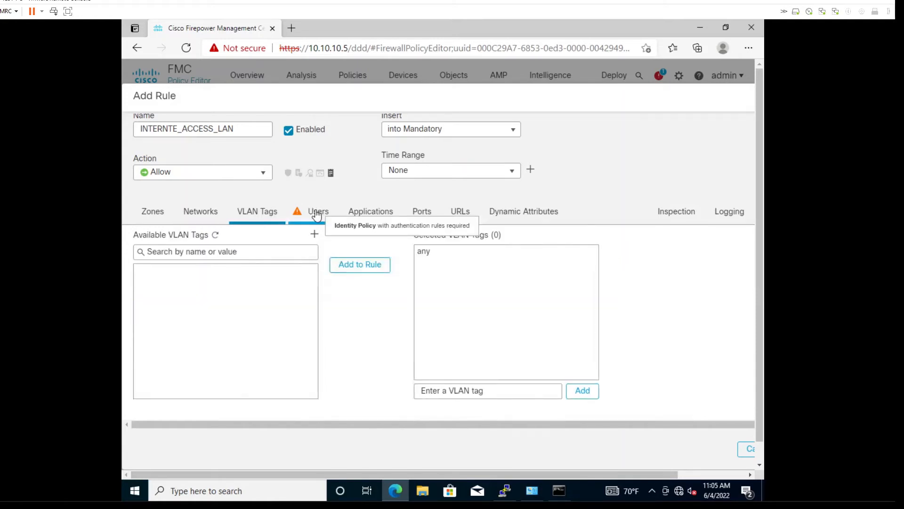
{"action": "left_click", "coordinate": [363, 214]}
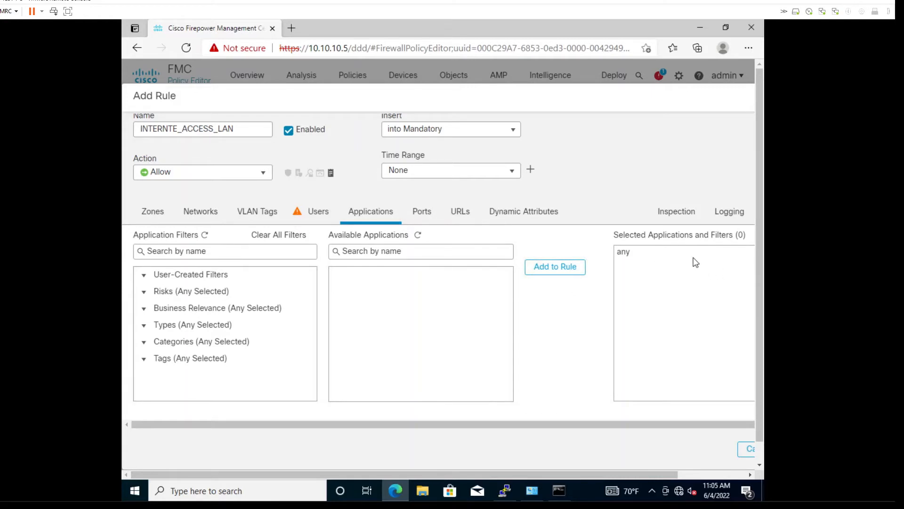
{"action": "left_click", "coordinate": [428, 217]}
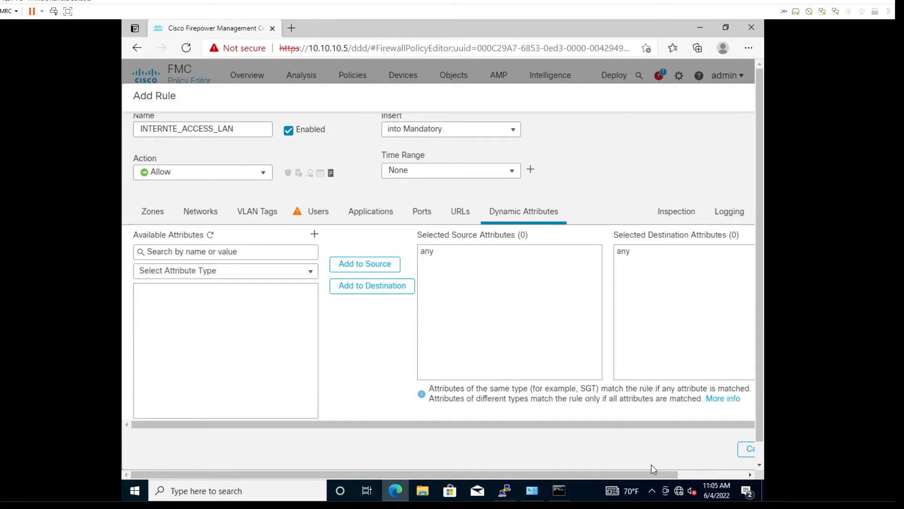
{"action": "left_click_drag", "start_coordinate": [622, 474], "coordinate": [742, 460]}
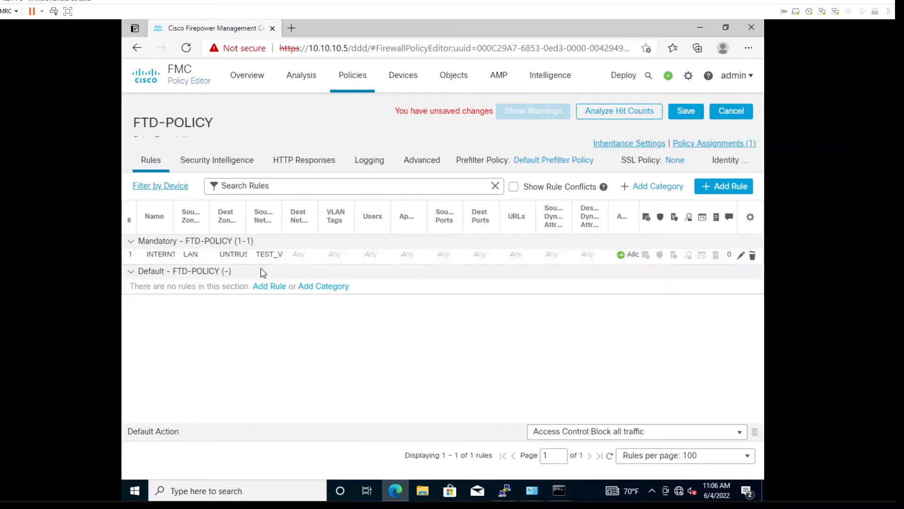
Reopen rule 1 INTERNTE_ACCESS_LAN and verify its source and destination networks
{"action": "left_click", "coordinate": [741, 258]}
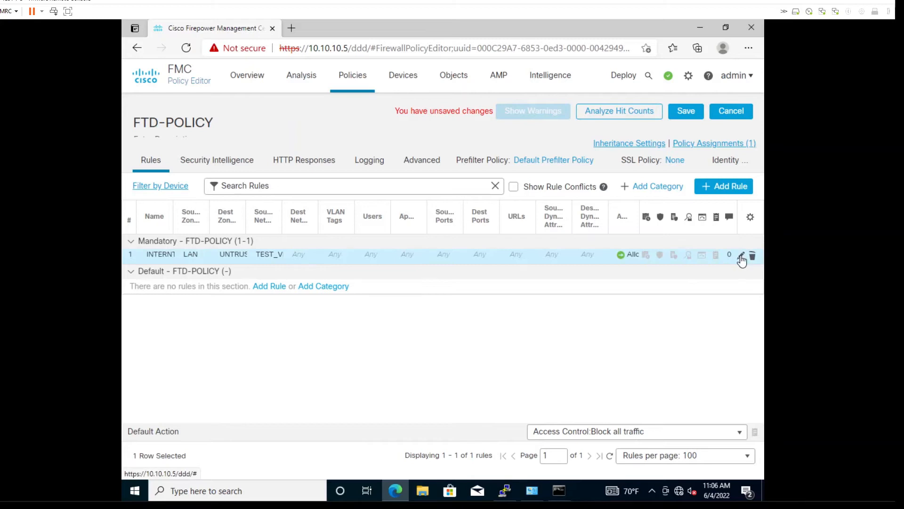
{"action": "left_click", "coordinate": [742, 259]}
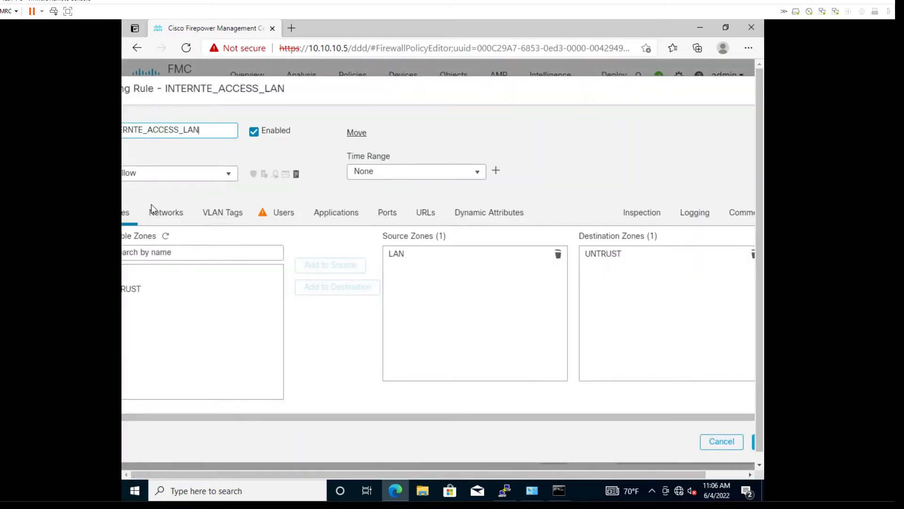
{"action": "left_click", "coordinate": [156, 214]}
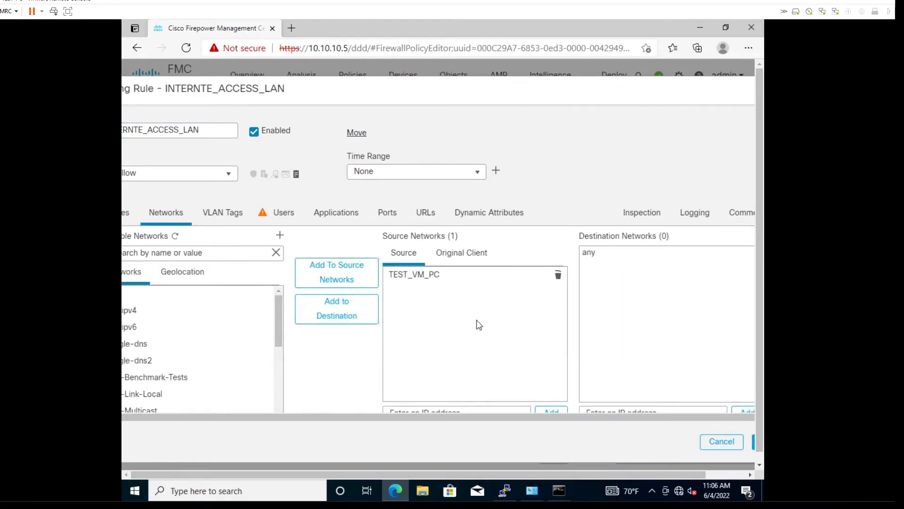
{"action": "scroll", "coordinate": [401, 350], "scroll_direction": "down", "scroll_amount": 1}
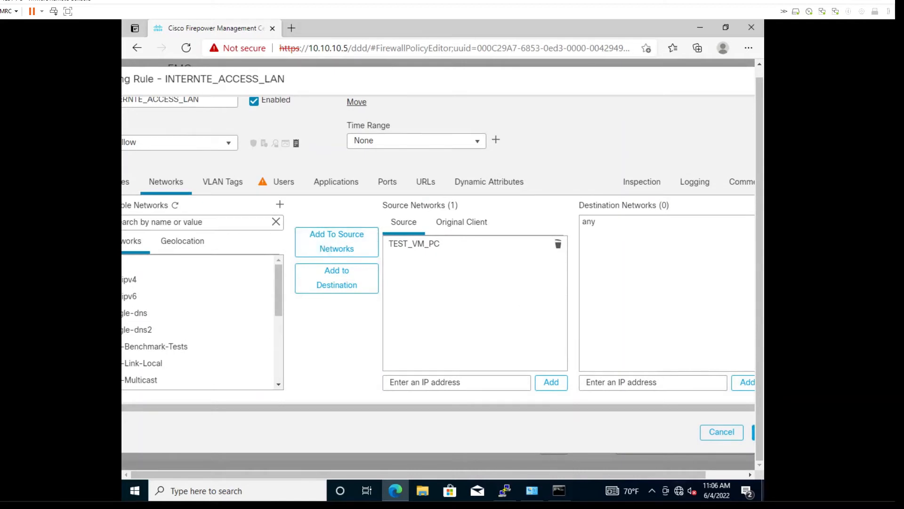
{"action": "left_click_drag", "start_coordinate": [685, 473], "coordinate": [745, 466]}
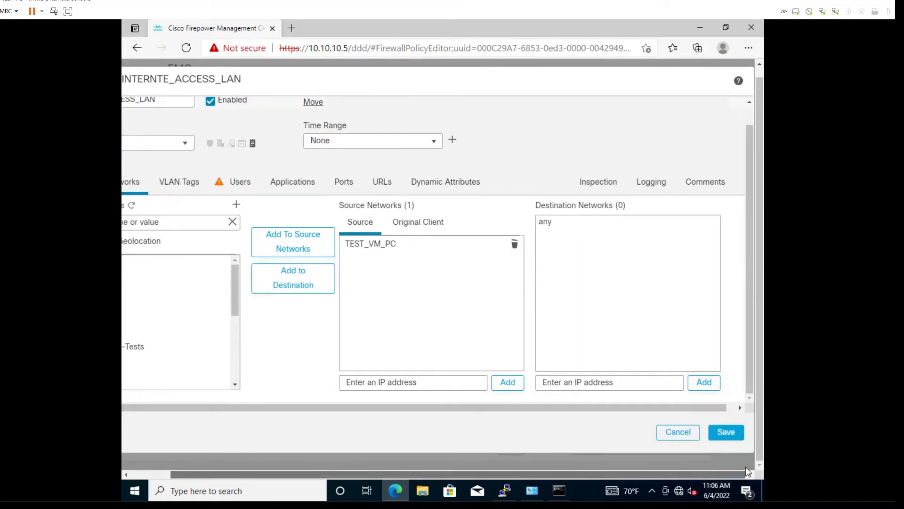
Save the edited rule, then save the FTD-POLICY
{"action": "left_click", "coordinate": [724, 432]}
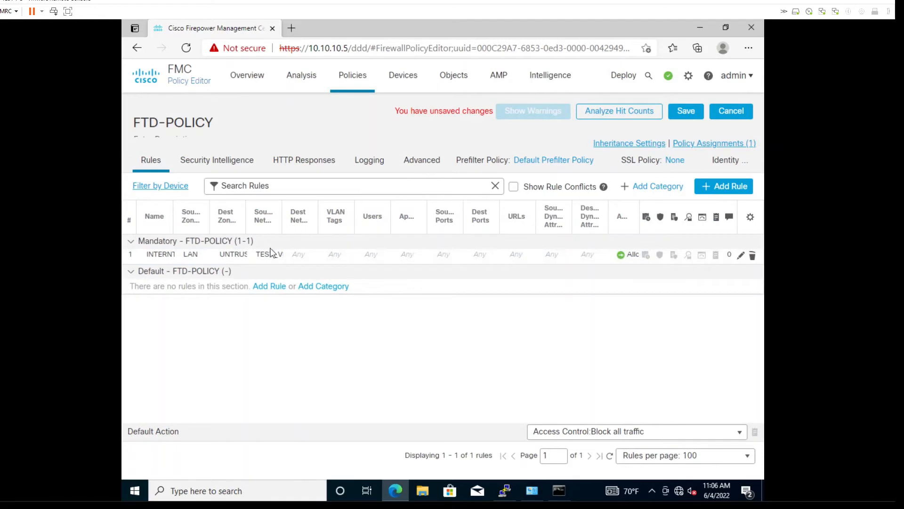
{"action": "mouse_move", "coordinate": [270, 256]}
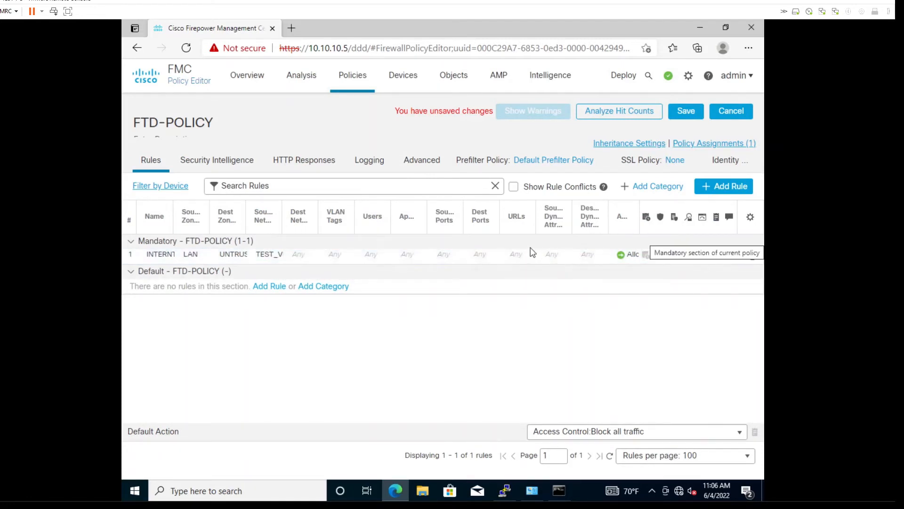
{"action": "left_click", "coordinate": [691, 108]}
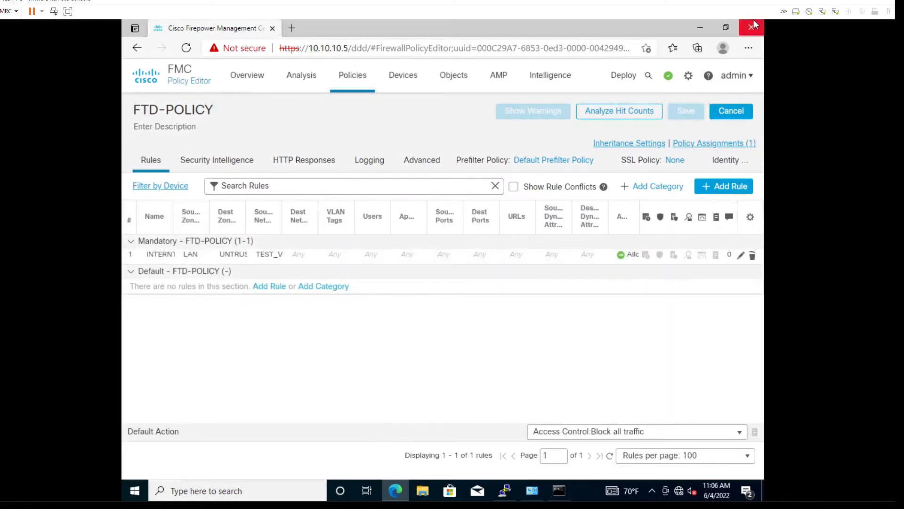
Deploy the pending FTD-POLICY and NAT_POLICY changes to HO-HA and confirm the deployment
{"action": "left_click", "coordinate": [625, 76]}
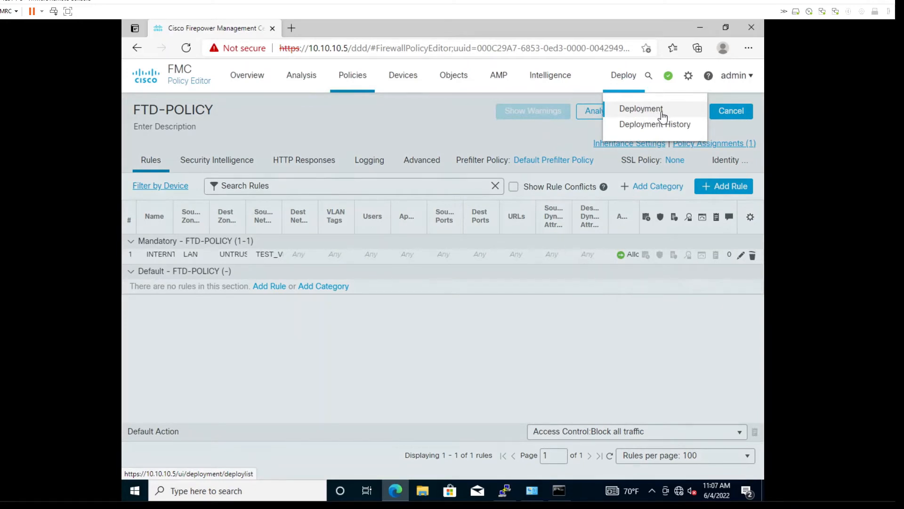
{"action": "left_click", "coordinate": [661, 117]}
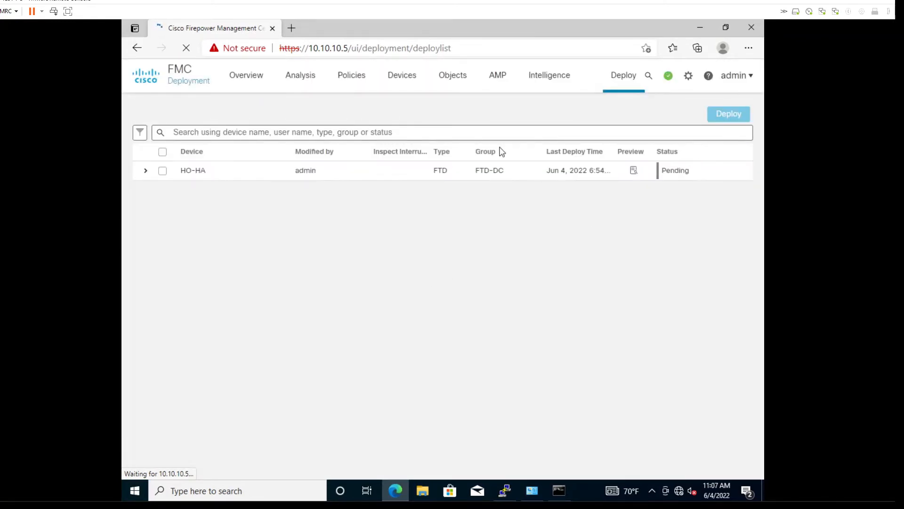
{"action": "left_click", "coordinate": [145, 172]}
{"action": "left_click", "coordinate": [163, 171]}
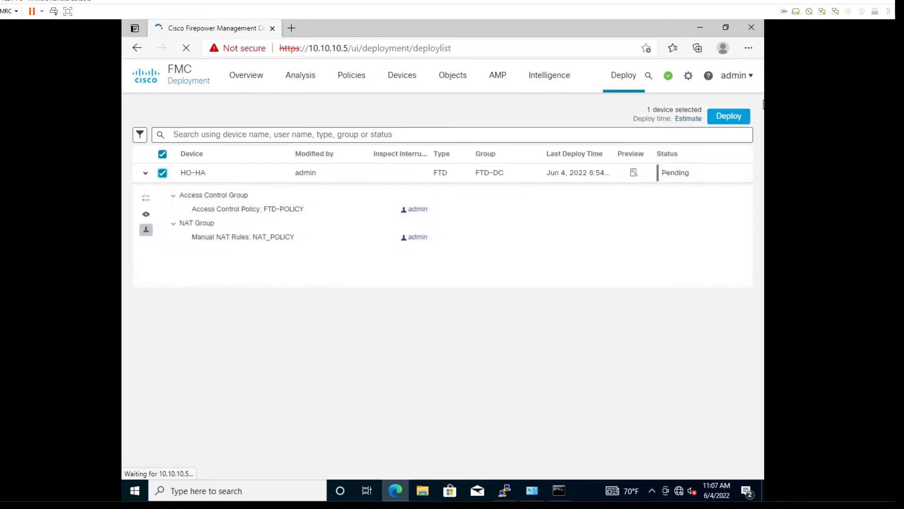
{"action": "left_click", "coordinate": [727, 120]}
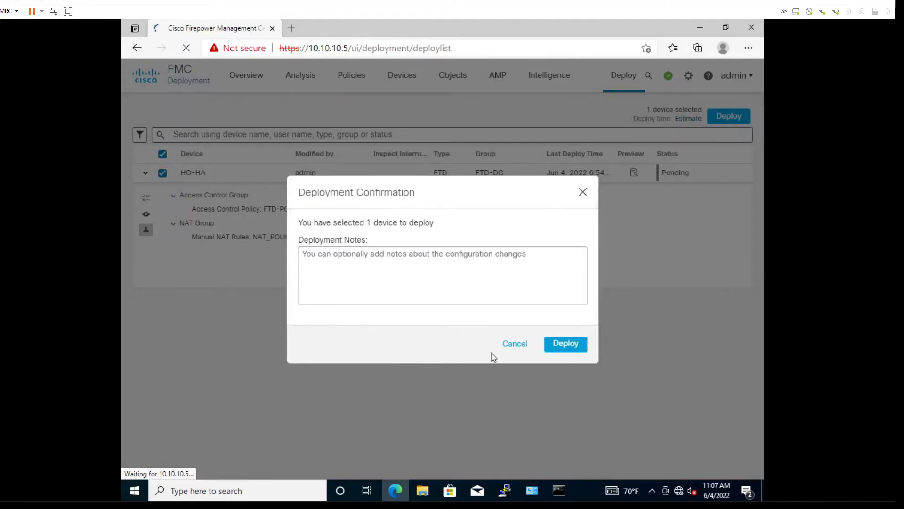
{"action": "left_click", "coordinate": [565, 345]}
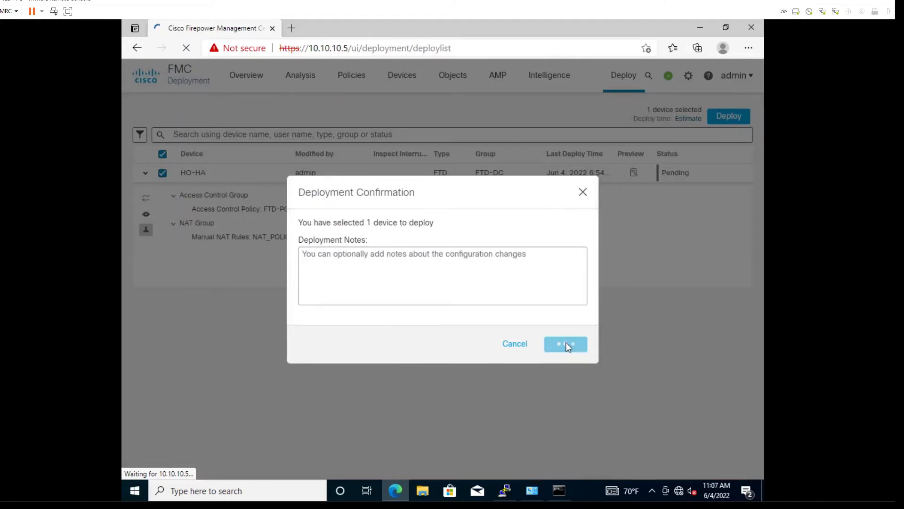
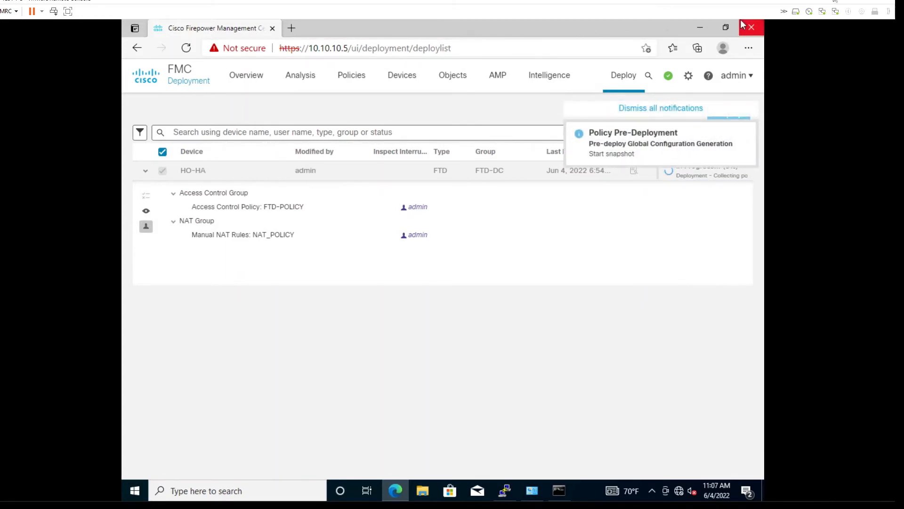
Shrink the remote console to a window and move it aside as the HO-HA deployment completes
{"action": "left_click", "coordinate": [862, 2]}
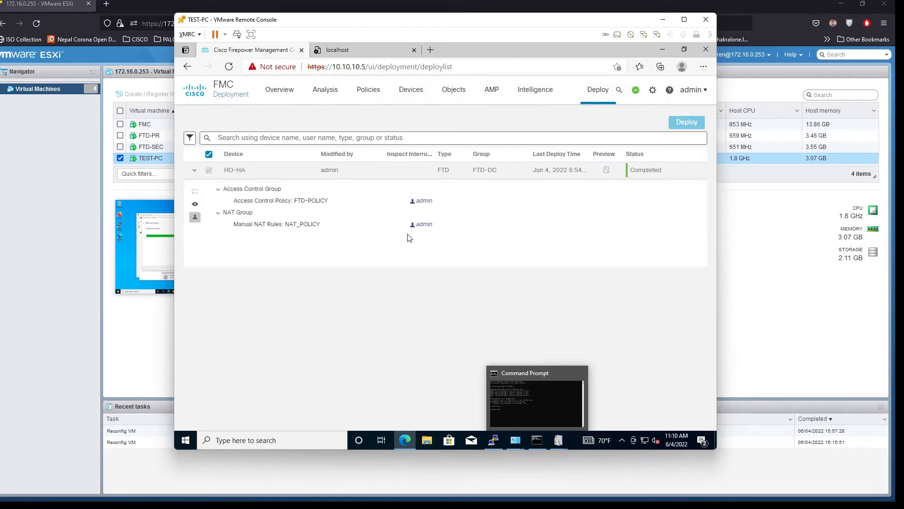
{"action": "left_click_drag", "start_coordinate": [387, 13], "coordinate": [408, 24]}
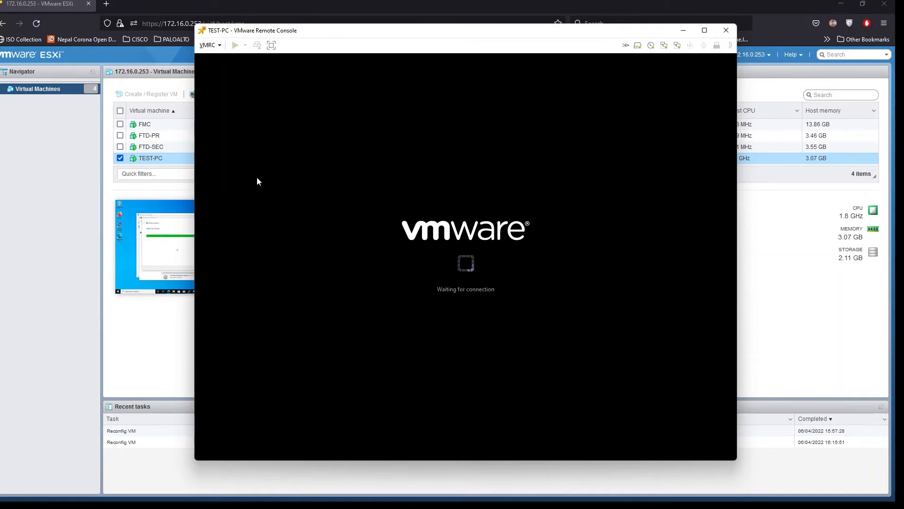
Close the disconnected console and relaunch TEST-PC's VMware Remote Console from ESXi
{"action": "left_click", "coordinate": [726, 31]}
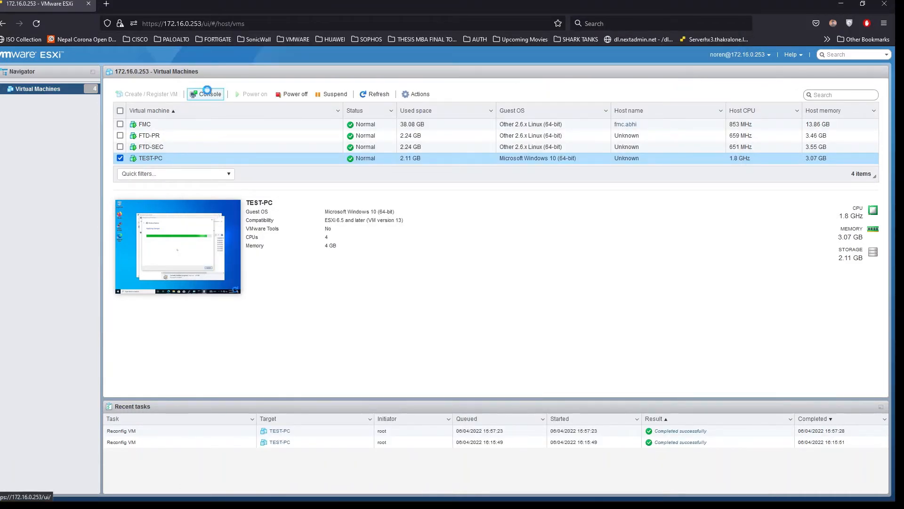
{"action": "left_click", "coordinate": [208, 91]}
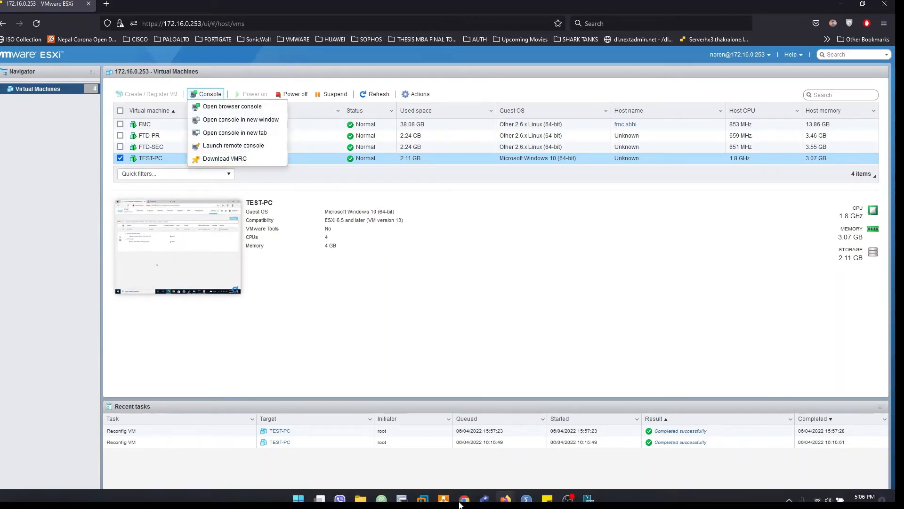
{"action": "left_click", "coordinate": [231, 146]}
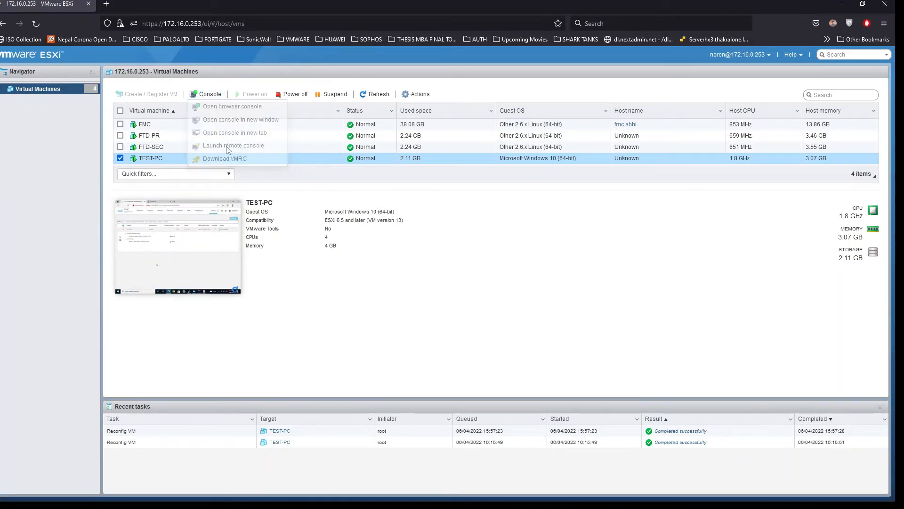
{"action": "left_click", "coordinate": [451, 104]}
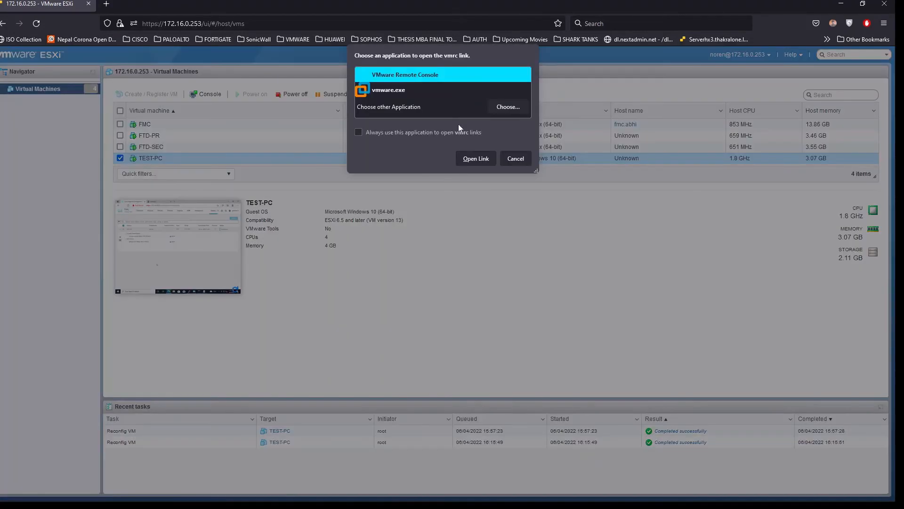
{"action": "left_click", "coordinate": [485, 158]}
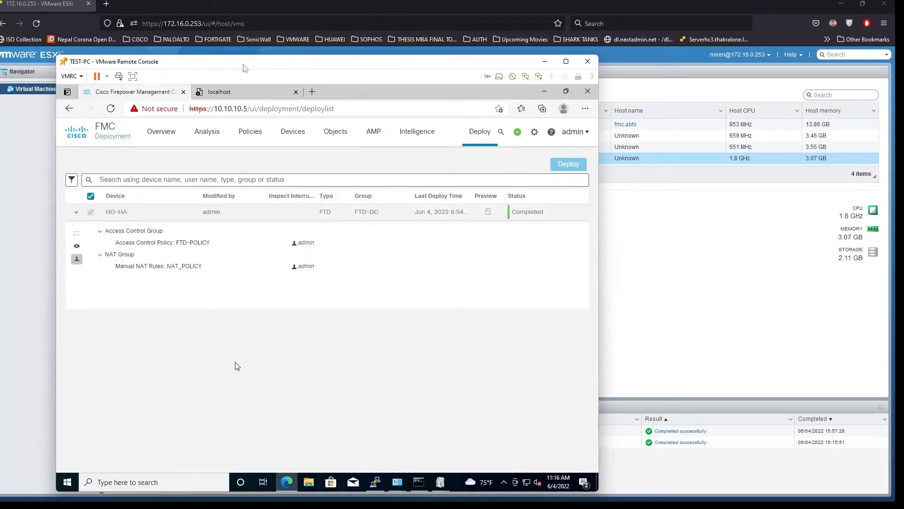
{"action": "left_click_drag", "start_coordinate": [245, 69], "coordinate": [359, 58]}
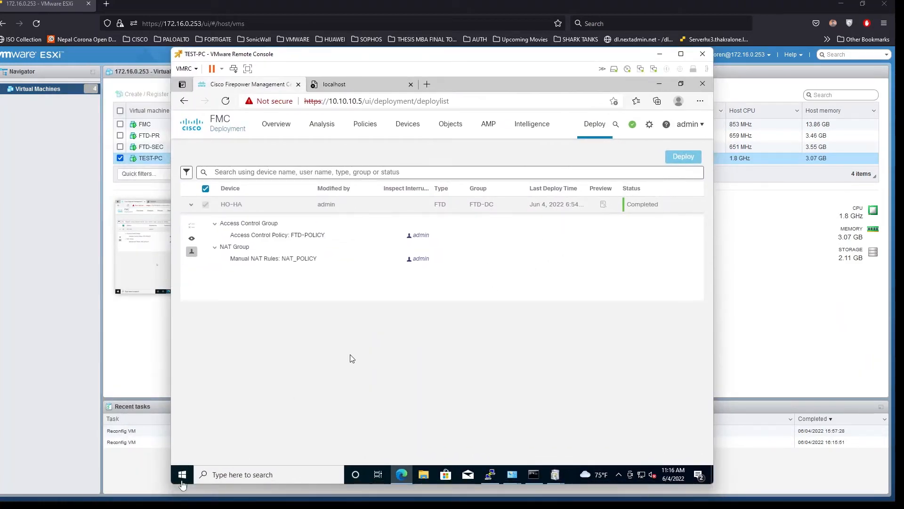
{"action": "left_click", "coordinate": [183, 484]}
Open Command Prompt and ping google.com and 1.1.1.1, getting three replies with 0% loss
{"action": "left_click", "coordinate": [182, 475]}
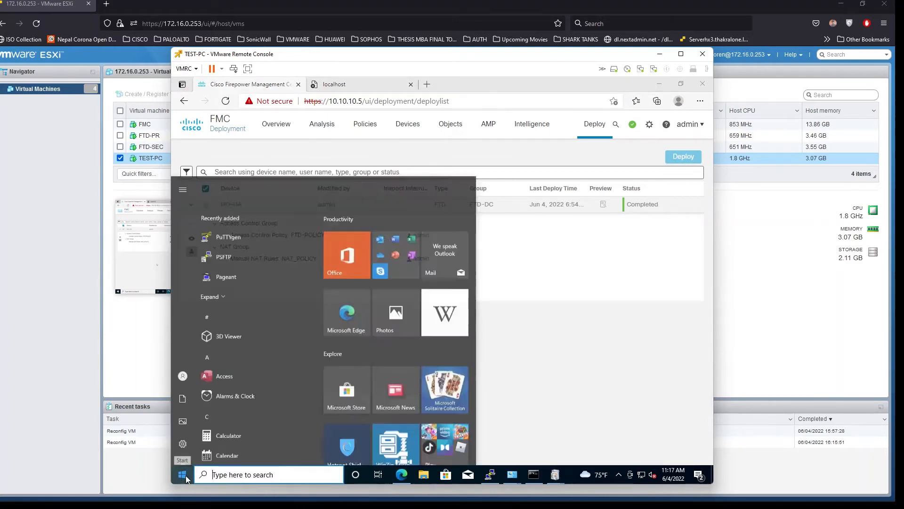
{"action": "type", "text": "cmd"}
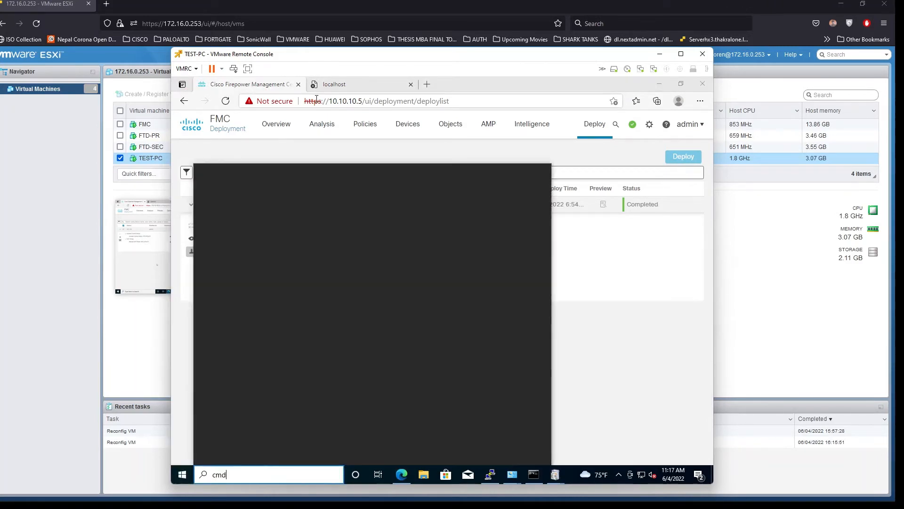
{"action": "key", "text": "Return"}
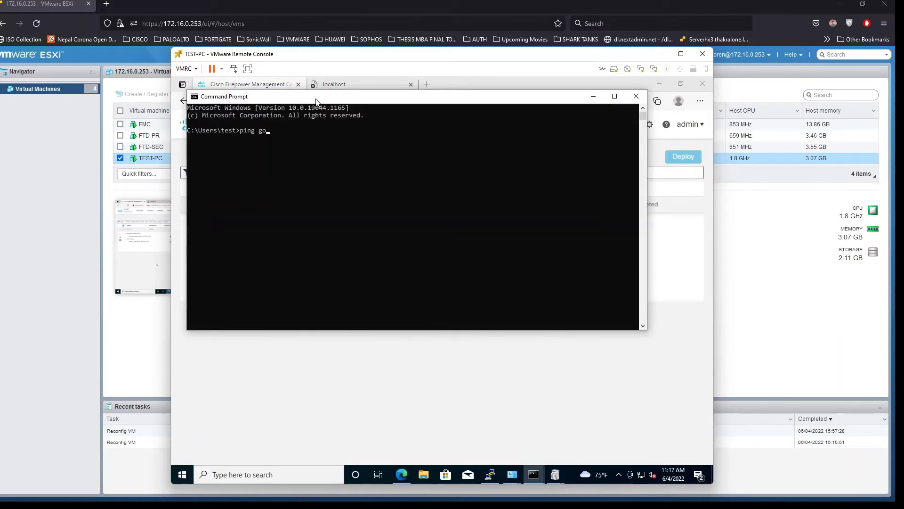
{"action": "type", "text": "ping google.com"}
{"action": "key", "text": "Return"}
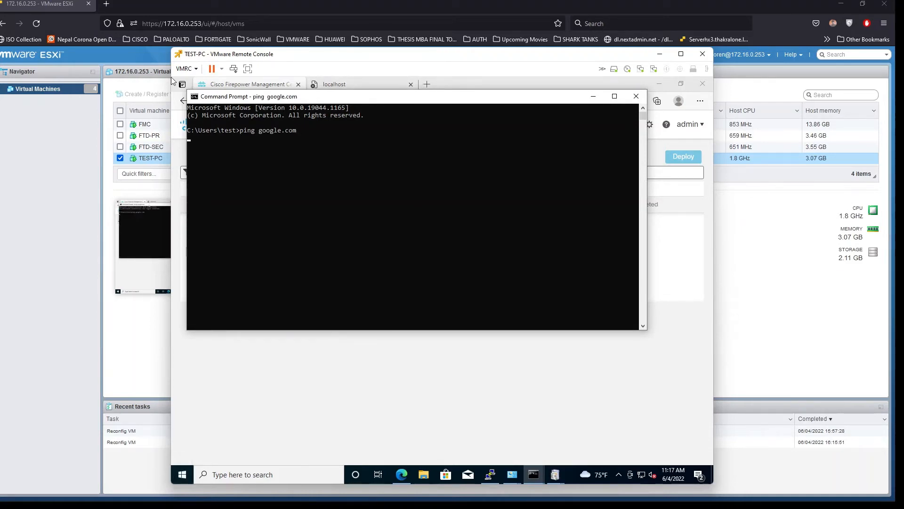
{"action": "key", "text": "ctrl+c"}
{"action": "key", "text": "Up"}
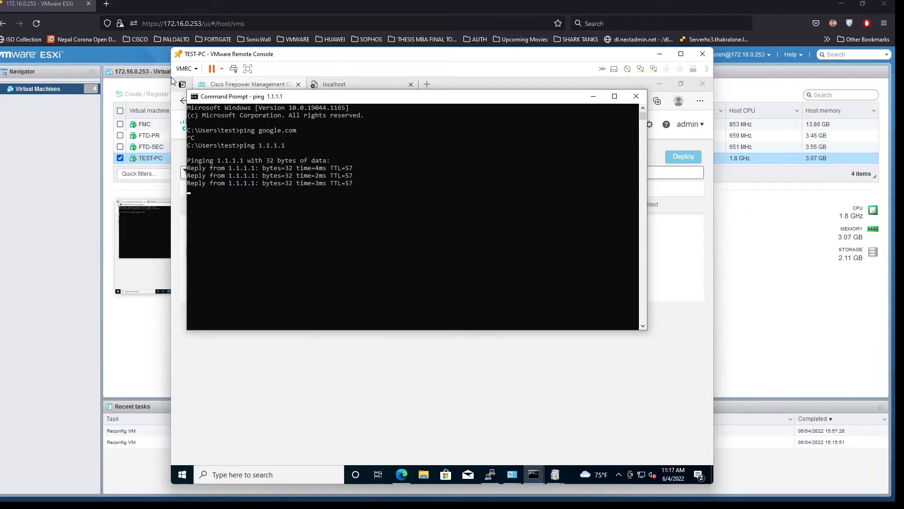
{"action": "key", "text": "ctrl+c"}
{"action": "key", "text": "Up"}
{"action": "key", "text": "Up"}
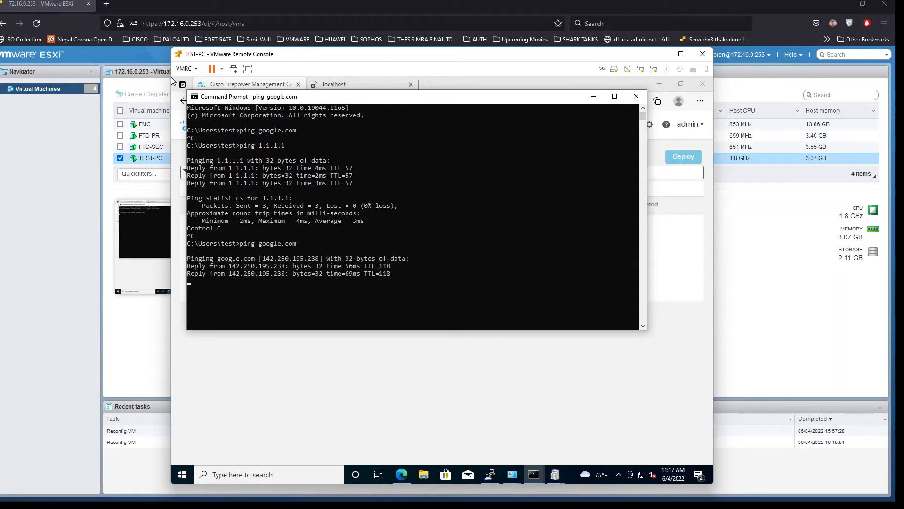
{"action": "key", "text": "ctrl+c"}
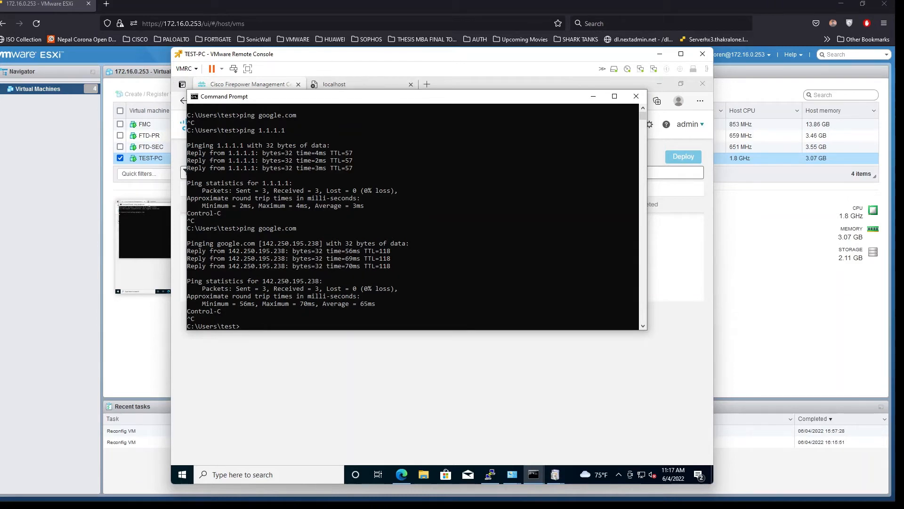
Minimize Command Prompt and open google.com in a new Edge tab
{"action": "left_click", "coordinate": [593, 96]}
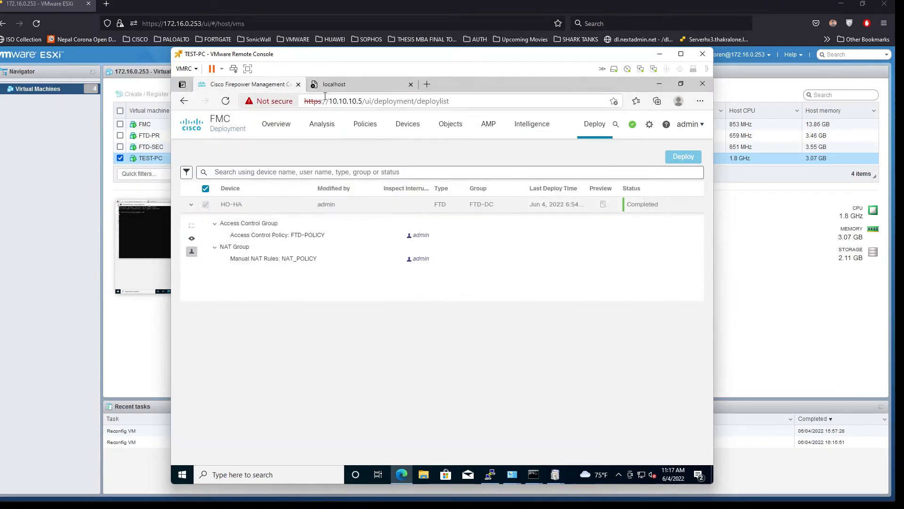
{"action": "left_click", "coordinate": [427, 84]}
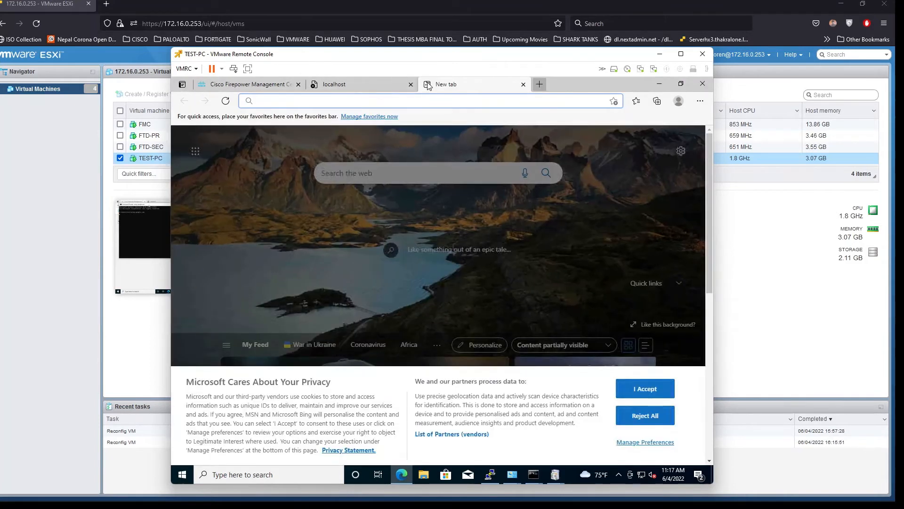
{"action": "type", "text": "gogle.co"}
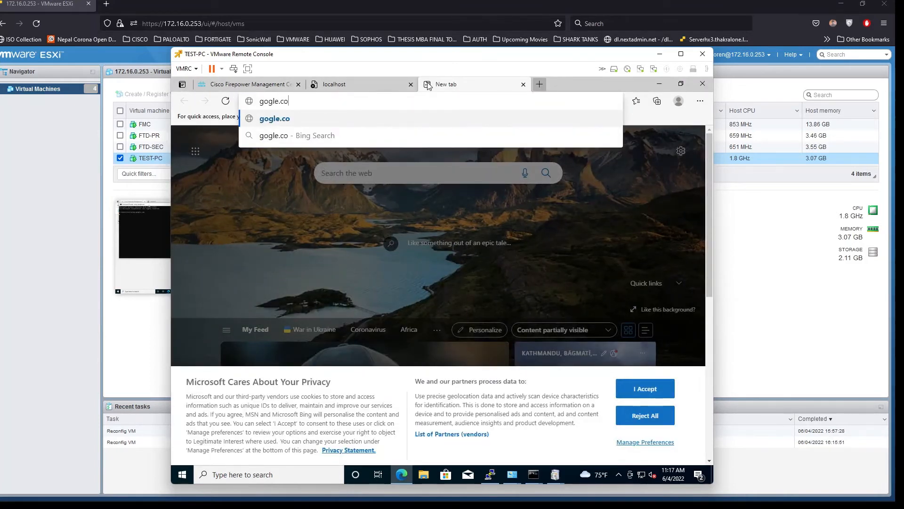
{"action": "key", "text": "BackSpace"}
{"action": "key", "text": "BackSpace"}
{"action": "key", "text": "BackSpace"}
{"action": "key", "text": "BackSpace"}
{"action": "key", "text": "BackSpace"}
{"action": "key", "text": "BackSpace"}
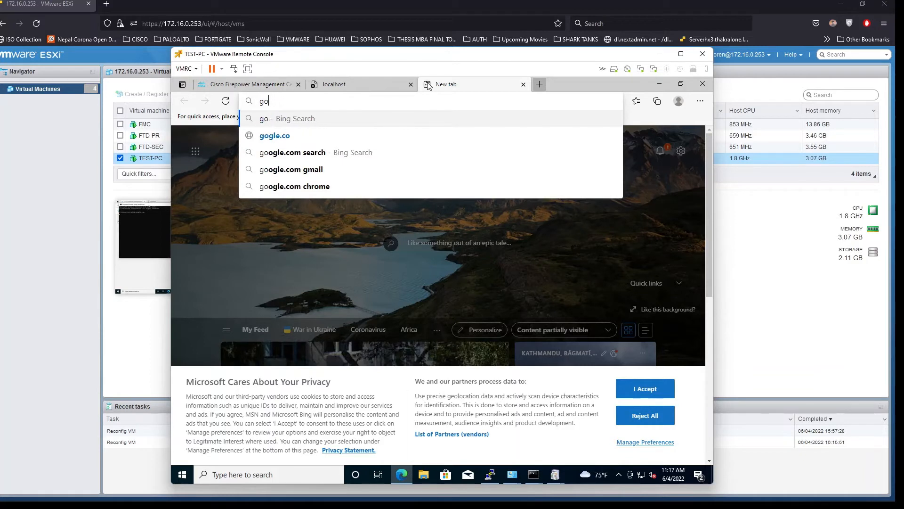
{"action": "type", "text": "ogle.com"}
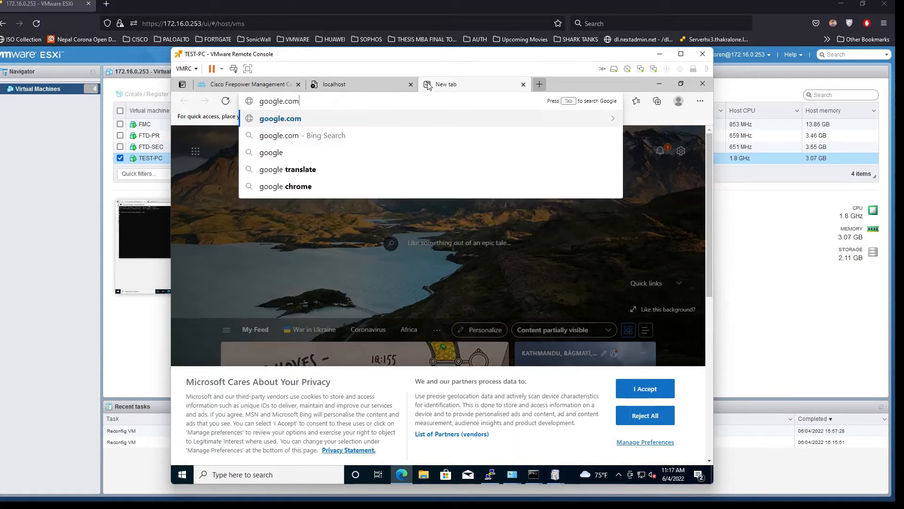
{"action": "key", "text": "Return"}
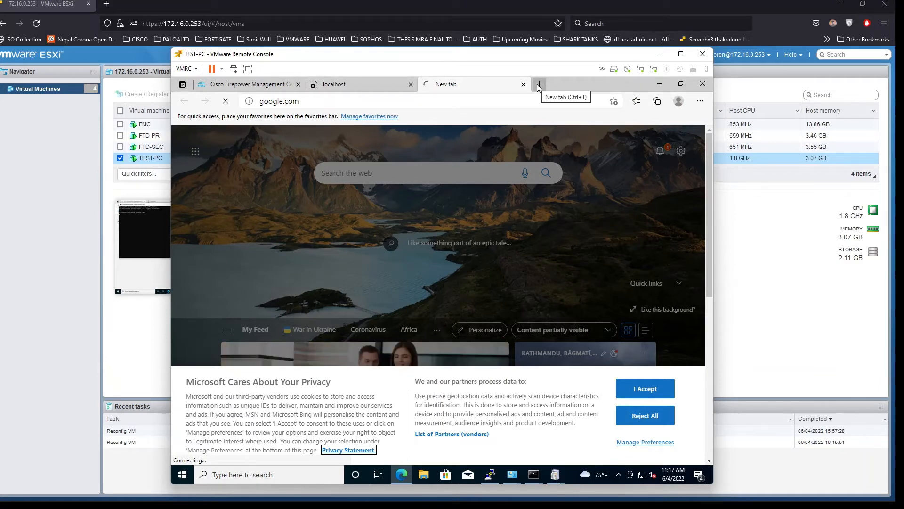
Reload the localhost tab so the IIS Windows welcome page appears
{"action": "left_click", "coordinate": [322, 104]}
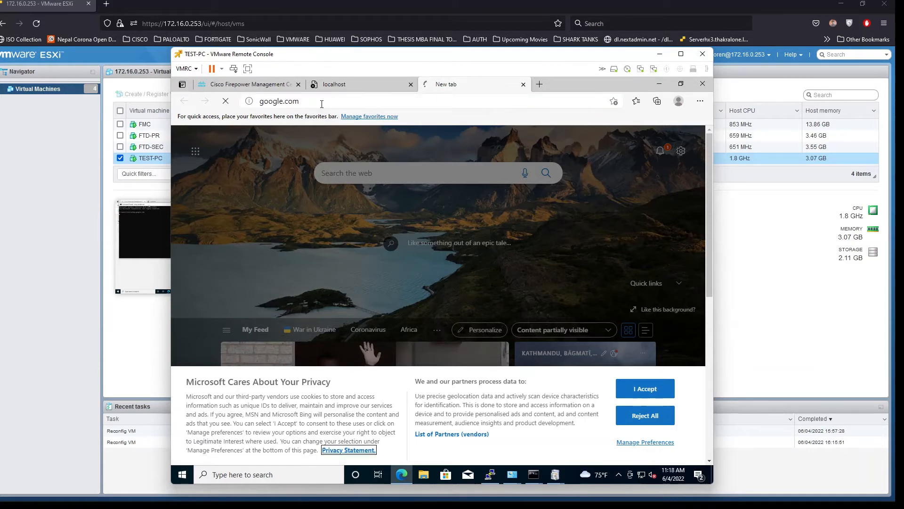
{"action": "left_click", "coordinate": [379, 85]}
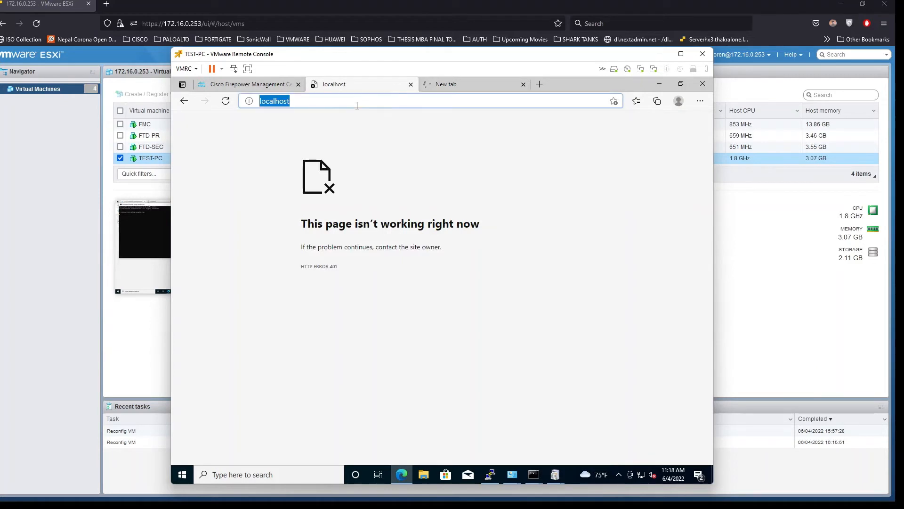
{"action": "key", "text": "Return"}
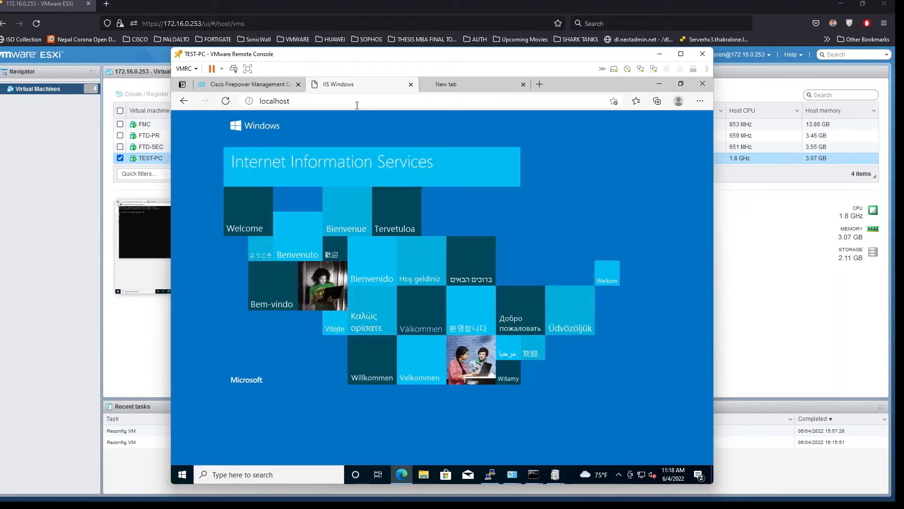
{"action": "left_click", "coordinate": [317, 100]}
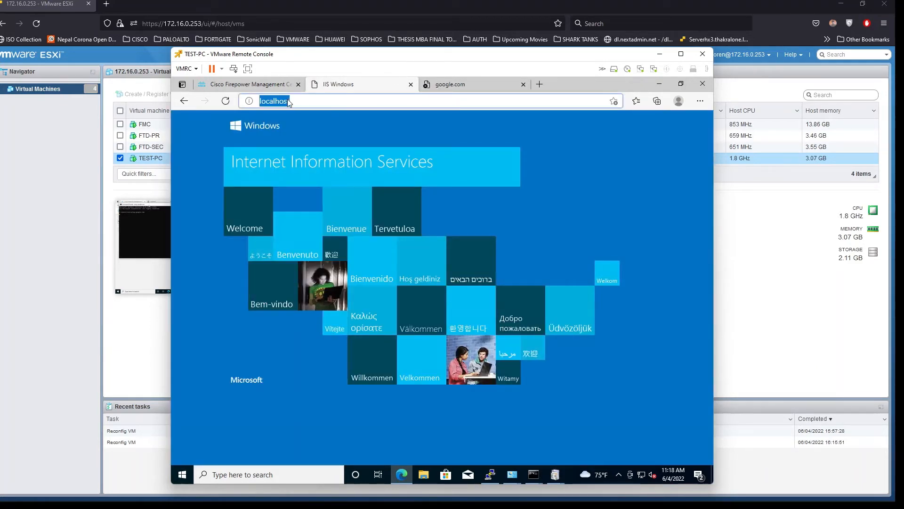
{"action": "left_click", "coordinate": [305, 101]}
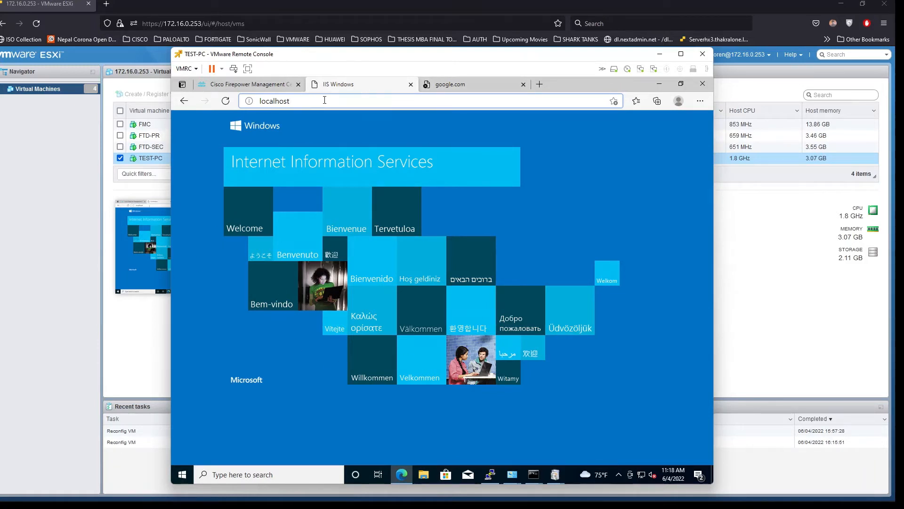
{"action": "left_click", "coordinate": [452, 87]}
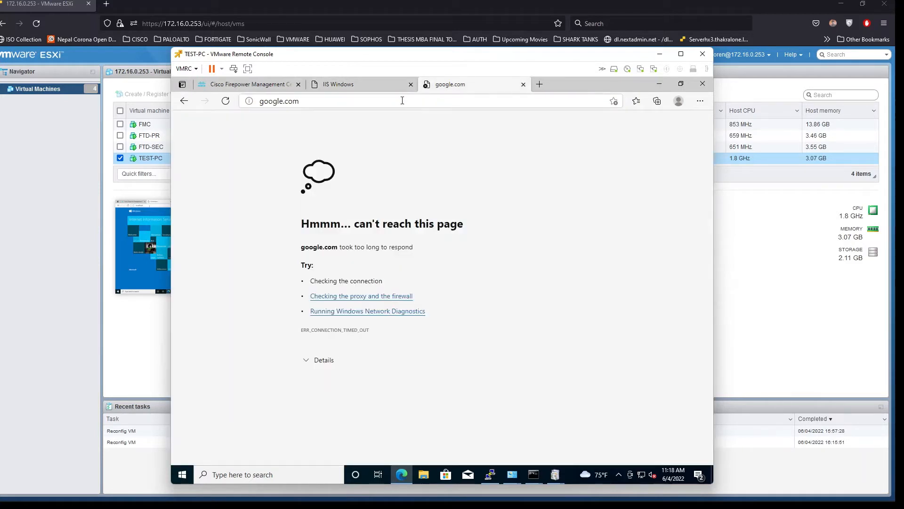
{"action": "left_click", "coordinate": [402, 102]}
{"action": "key", "text": "Return"}
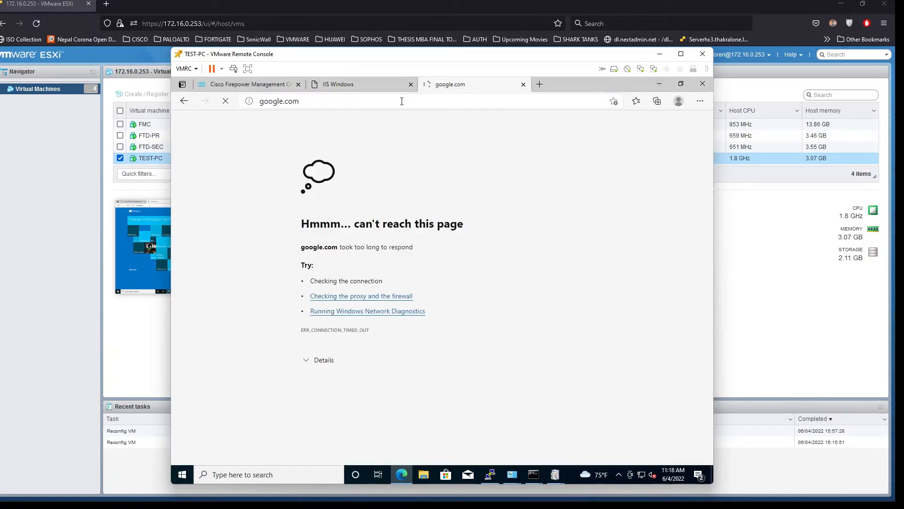
{"action": "left_click", "coordinate": [402, 101]}
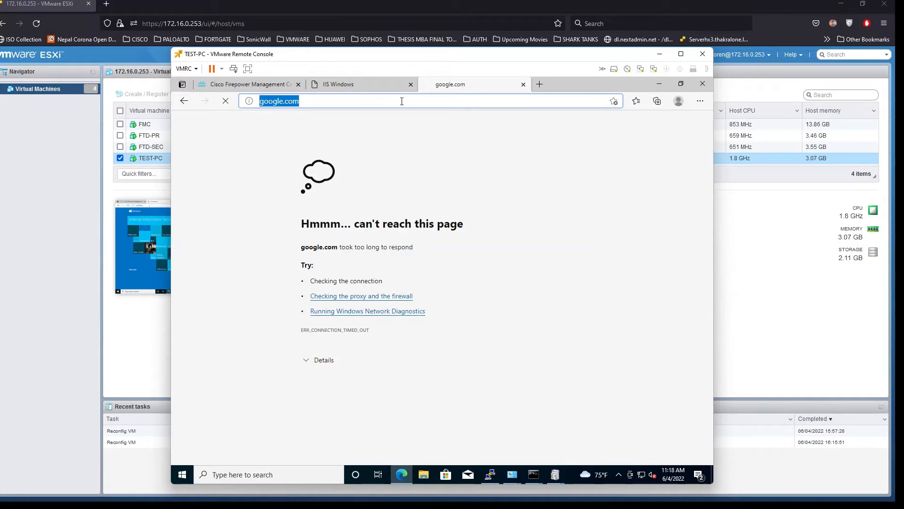
{"action": "key", "text": "Return"}
{"action": "type", "text": "https://"}
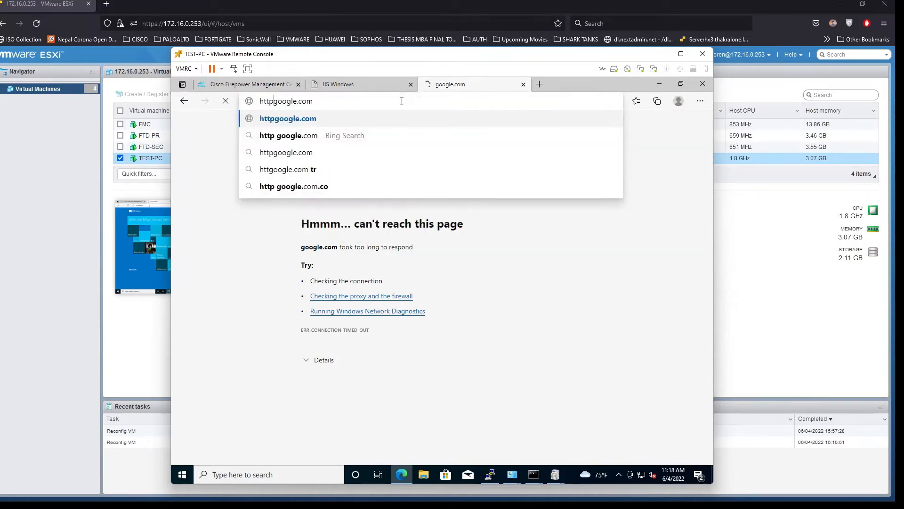
{"action": "key", "text": "Return"}
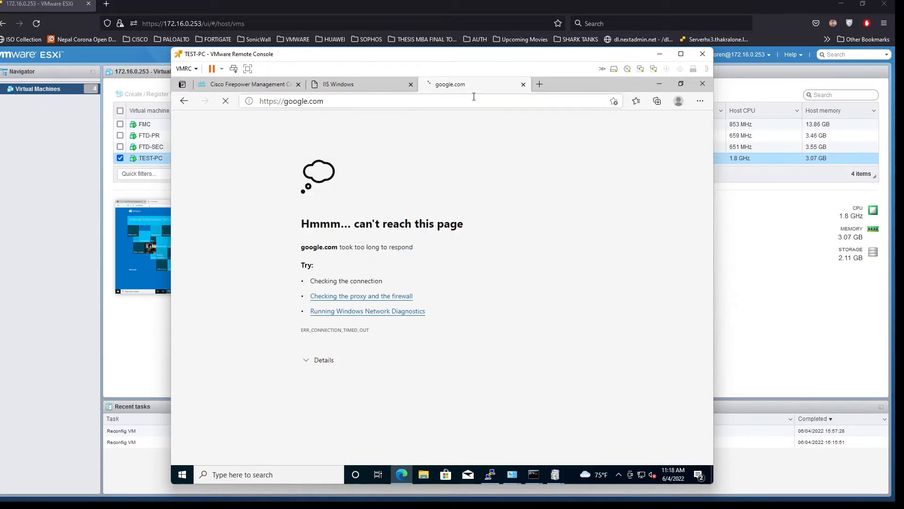
Run a test search in a new tab, then close the Bing and Google tabs
{"action": "left_click", "coordinate": [540, 85]}
{"action": "type", "text": "saldla;skd"}
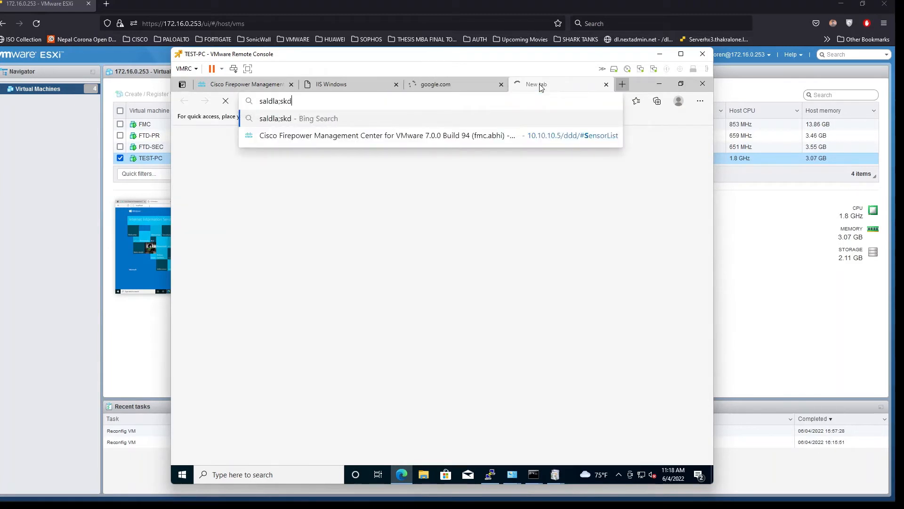
{"action": "key", "text": "Return"}
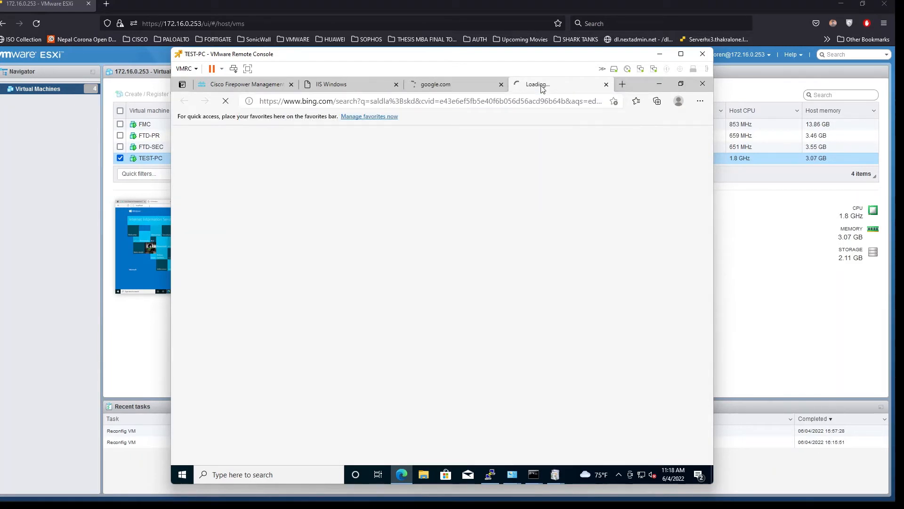
{"action": "left_click", "coordinate": [464, 85]}
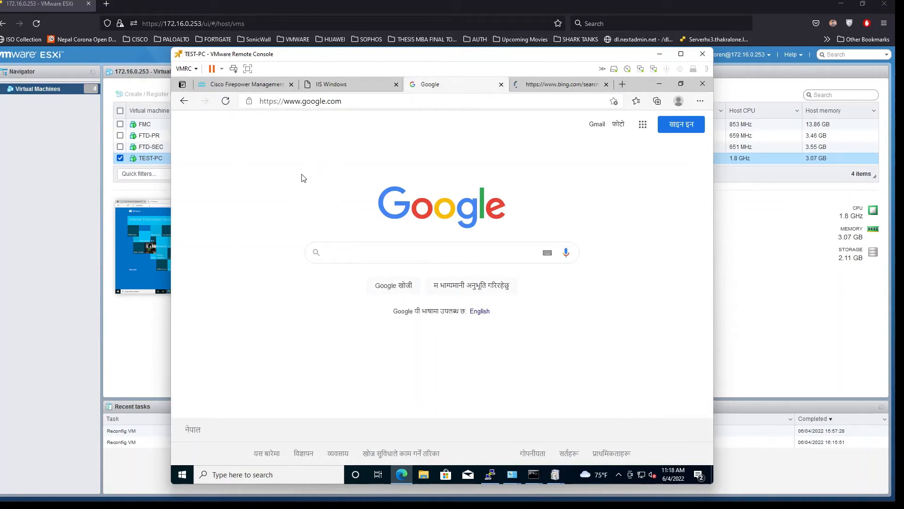
{"action": "left_click", "coordinate": [584, 87]}
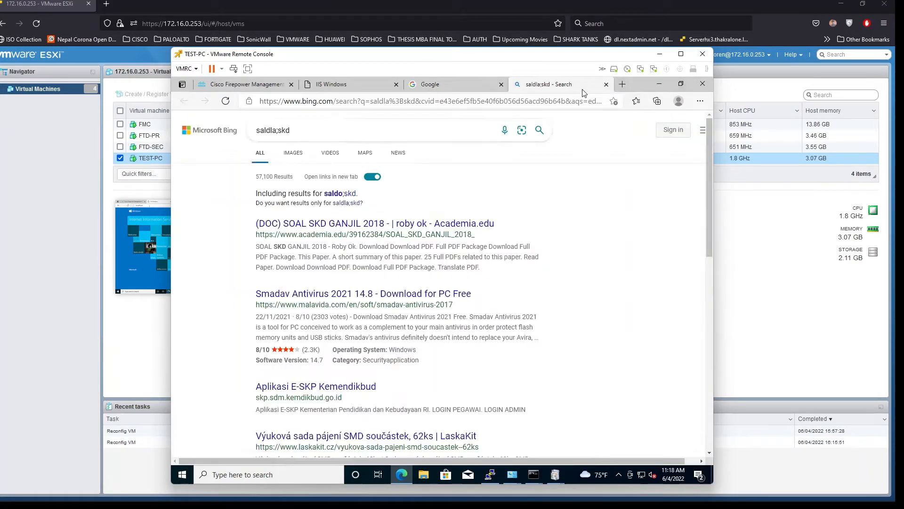
{"action": "scroll", "coordinate": [271, 214], "scroll_direction": "down", "scroll_amount": 4}
{"action": "scroll", "coordinate": [282, 236], "scroll_direction": "down", "scroll_amount": 7}
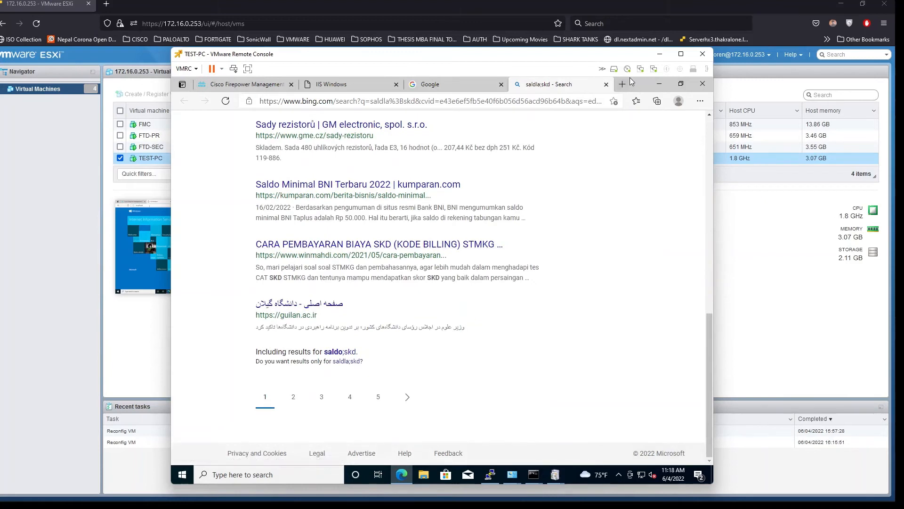
{"action": "left_click", "coordinate": [606, 85]}
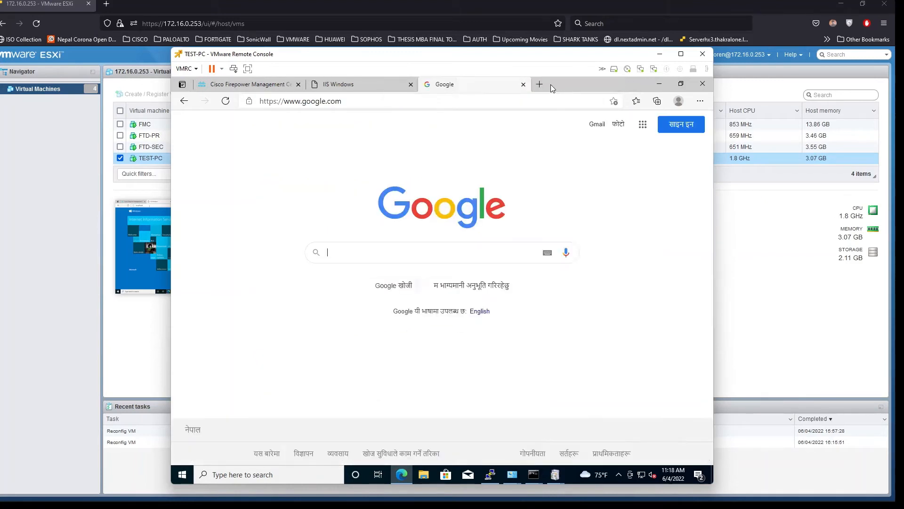
{"action": "left_click", "coordinate": [523, 85]}
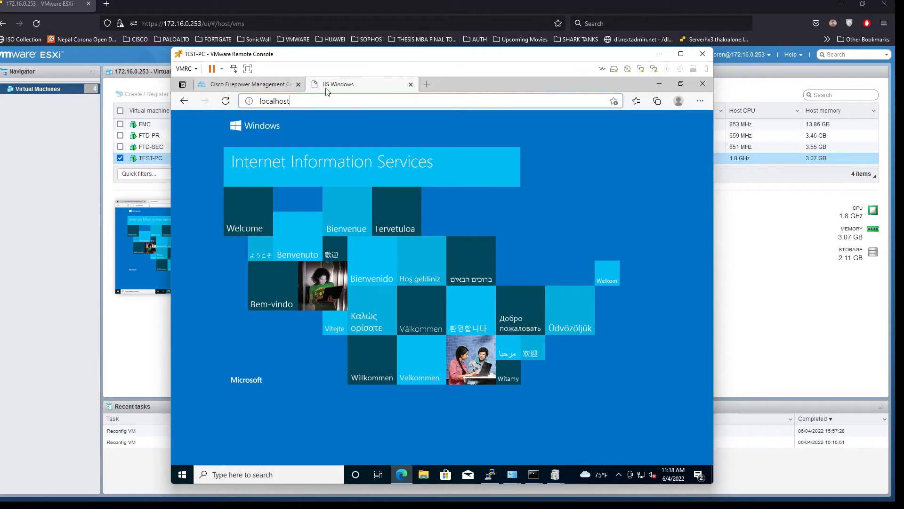
Go to Devices > NAT in Firepower Management Center and edit NAT_POLICY
{"action": "left_click", "coordinate": [231, 90]}
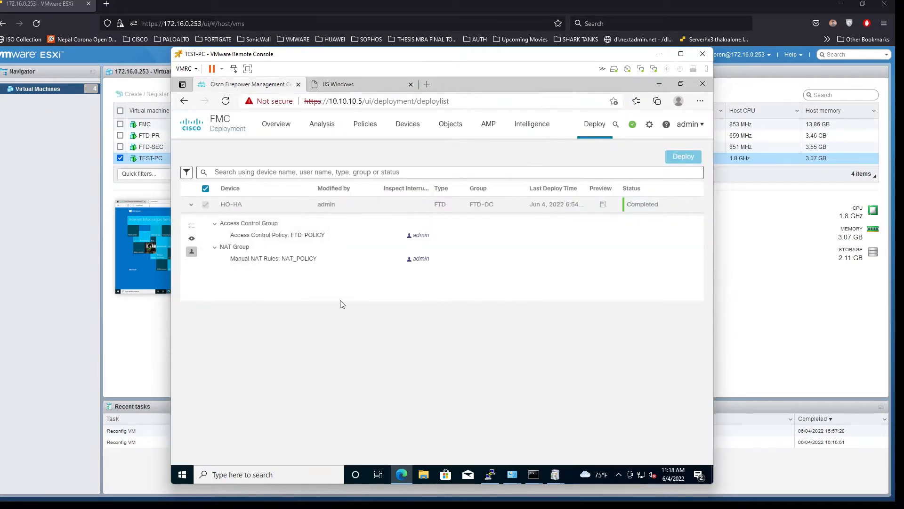
{"action": "left_click", "coordinate": [394, 128]}
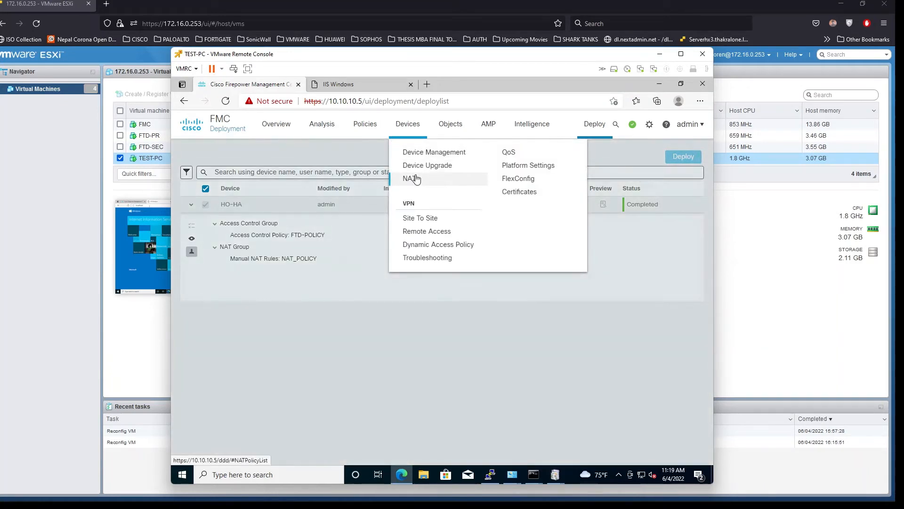
{"action": "left_click", "coordinate": [416, 178]}
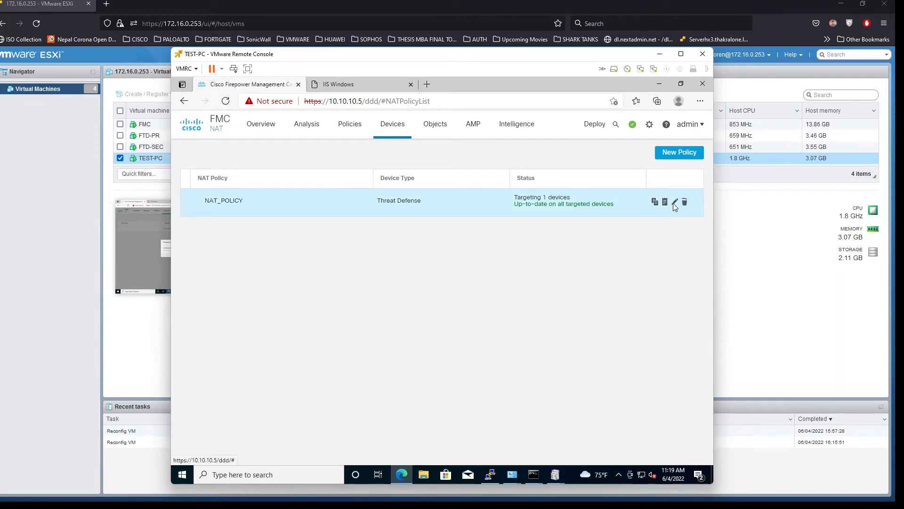
{"action": "left_click", "coordinate": [675, 203]}
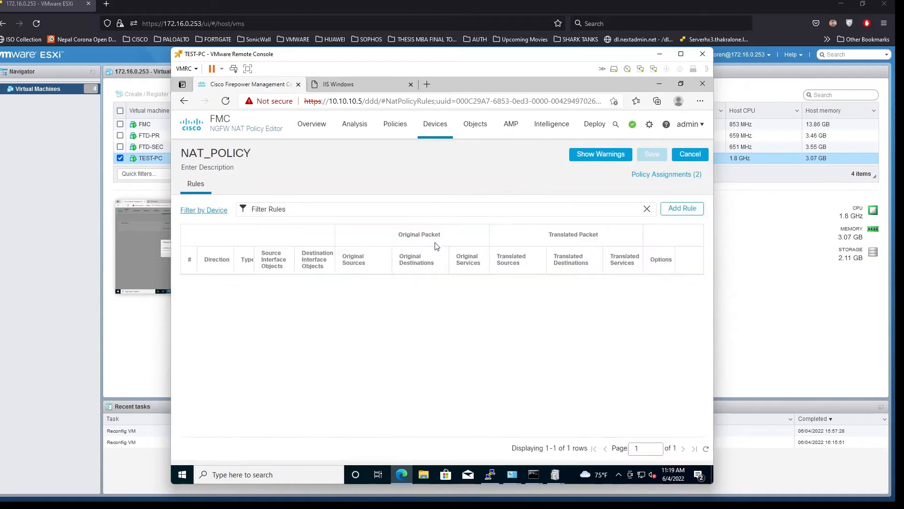
Add a new NAT rule of type Auto NAT Rule
{"action": "left_click", "coordinate": [680, 213]}
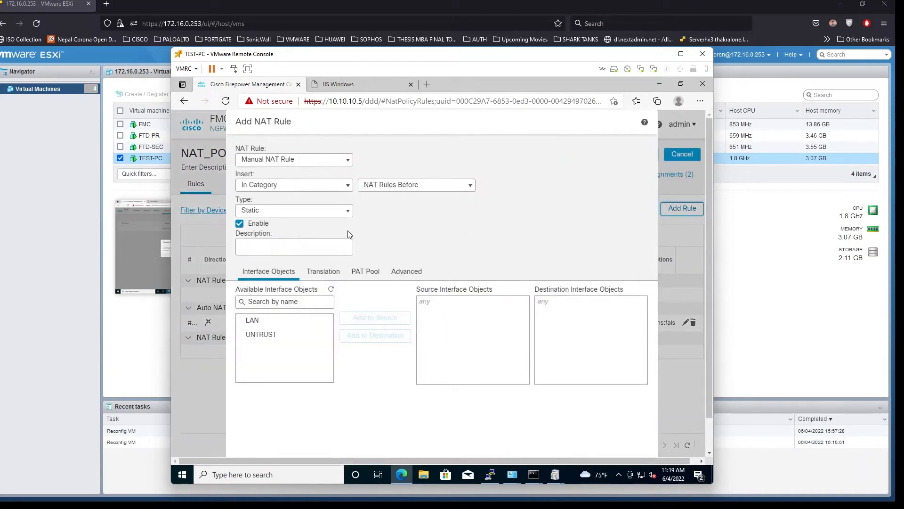
{"action": "left_click", "coordinate": [300, 165]}
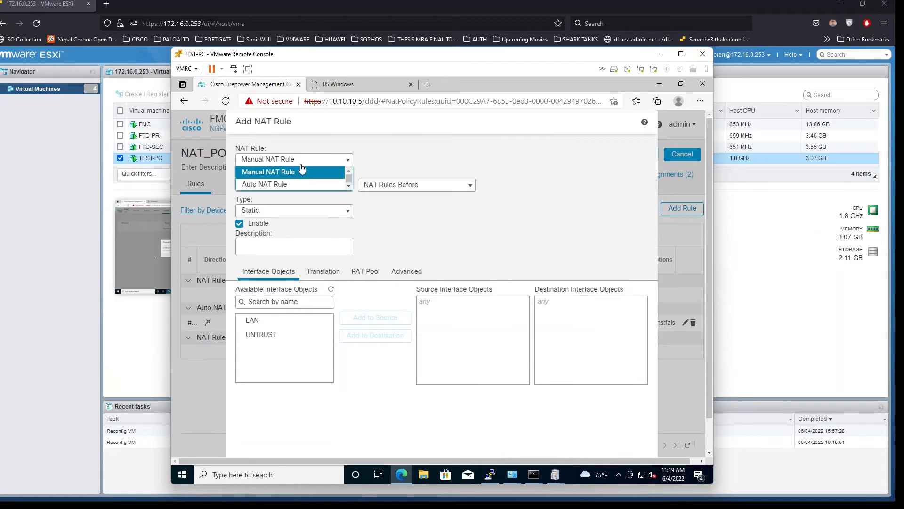
{"action": "left_click", "coordinate": [280, 185]}
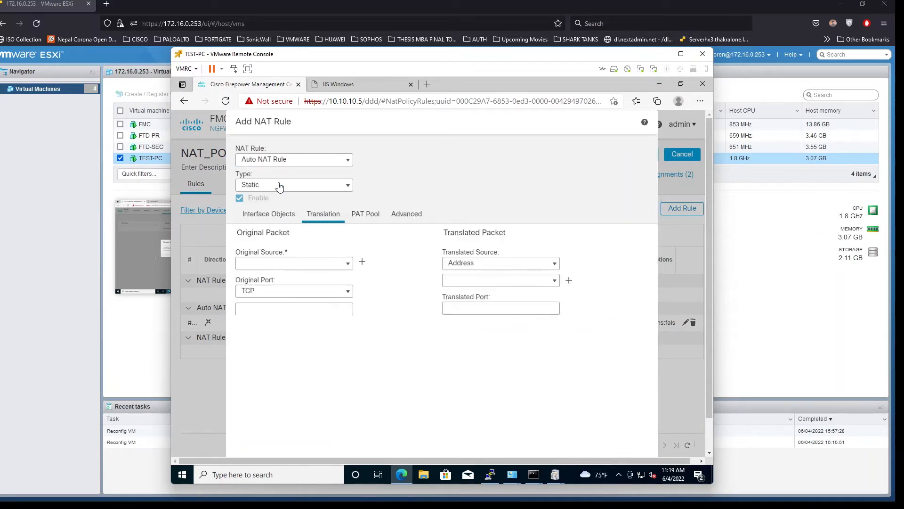
Assign UNTRUST as the source interface and LAN as the destination interface
{"action": "left_click", "coordinate": [270, 216]}
{"action": "left_click", "coordinate": [287, 277]}
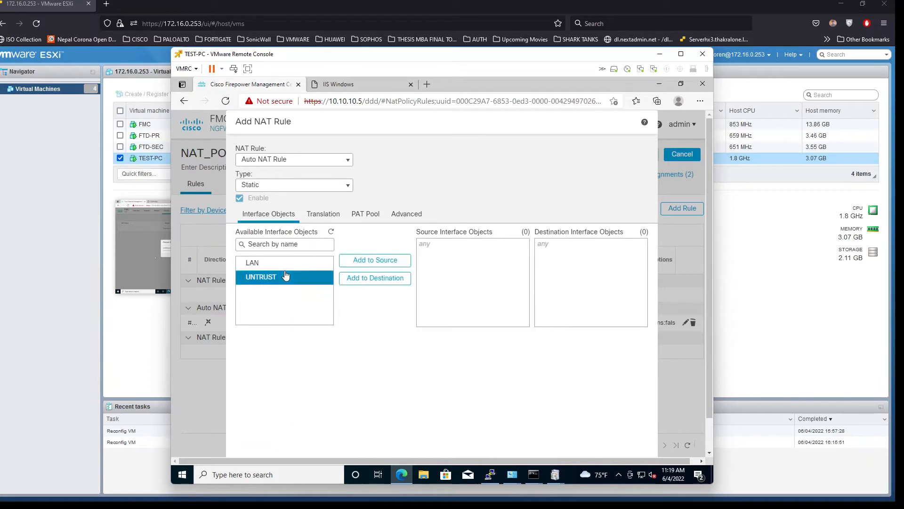
{"action": "left_click", "coordinate": [333, 260], "text": "ctrl"}
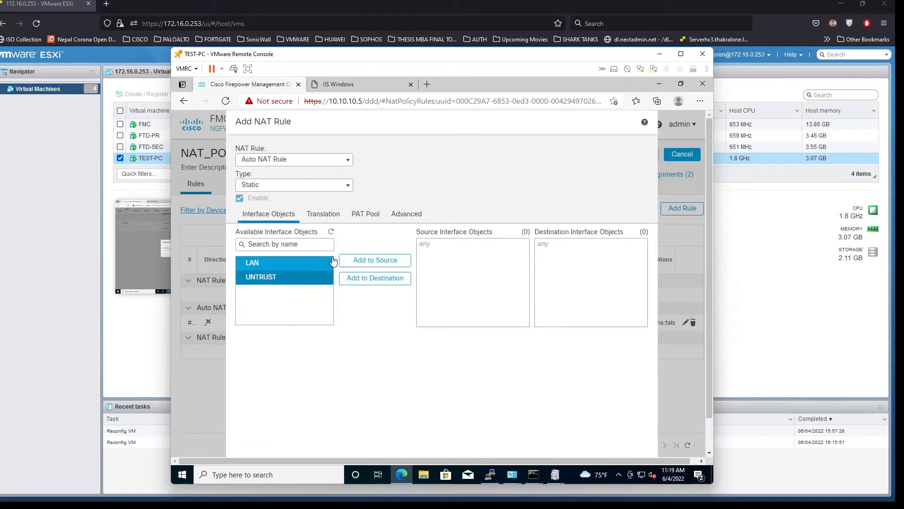
{"action": "left_click", "coordinate": [379, 262]}
{"action": "left_click", "coordinate": [269, 269]}
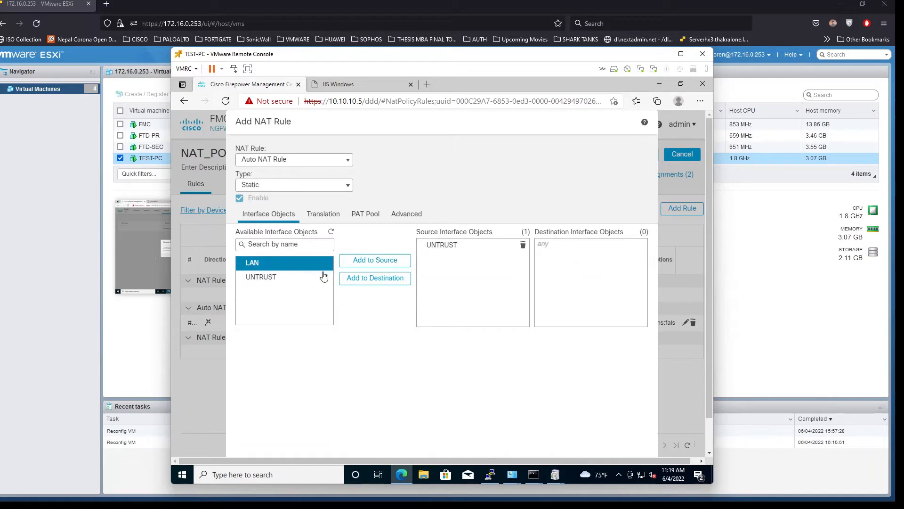
{"action": "left_click", "coordinate": [349, 280]}
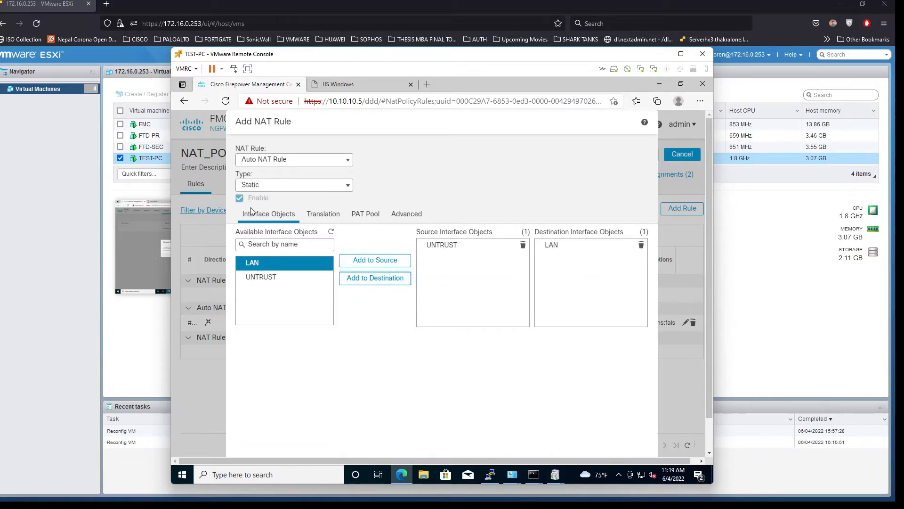
{"action": "left_click", "coordinate": [324, 214]}
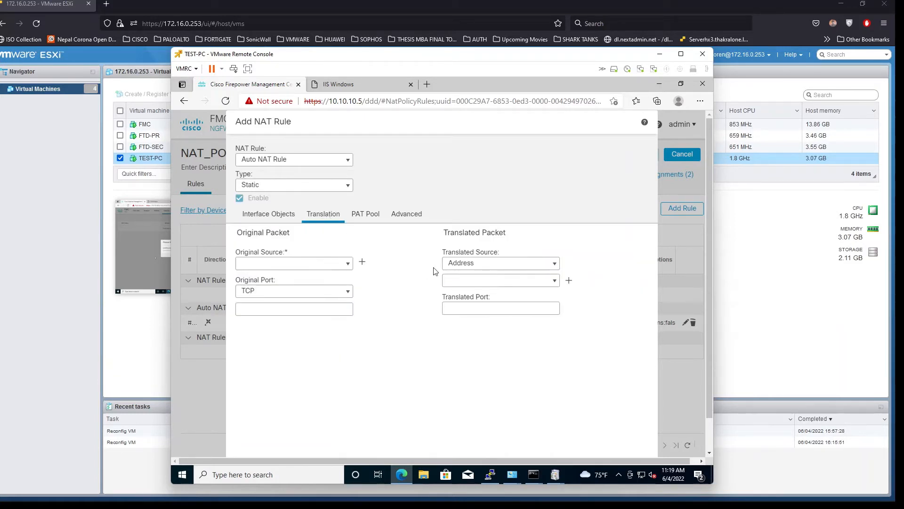
{"action": "left_click", "coordinate": [350, 264]}
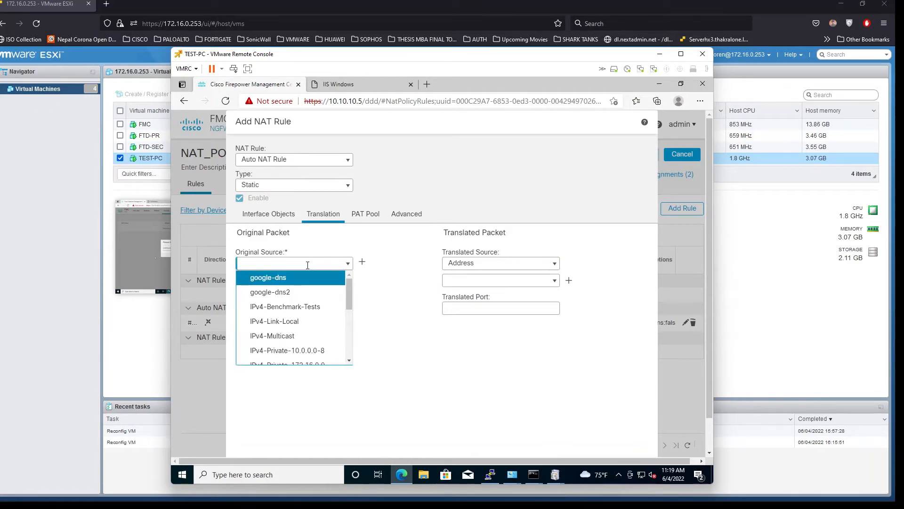
{"action": "scroll", "coordinate": [301, 354], "scroll_direction": "down", "scroll_amount": 6}
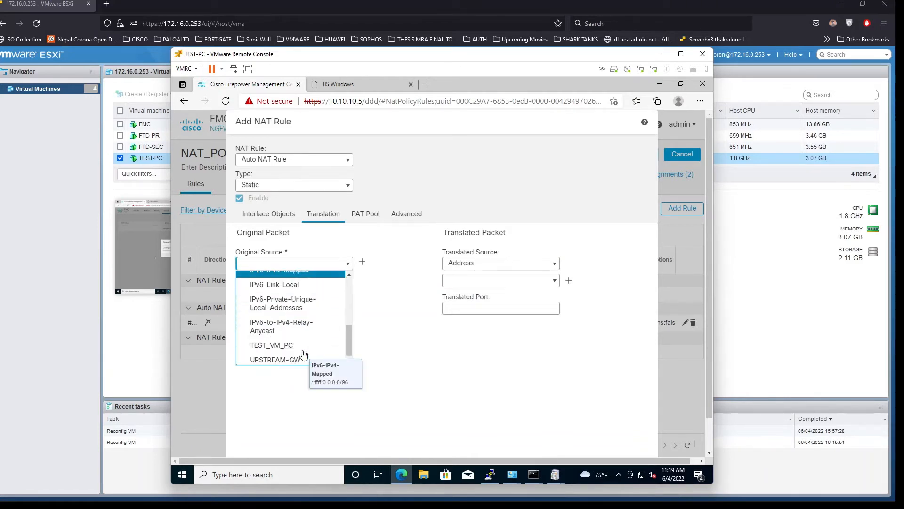
{"action": "scroll", "coordinate": [304, 354], "scroll_direction": "down", "scroll_amount": 1}
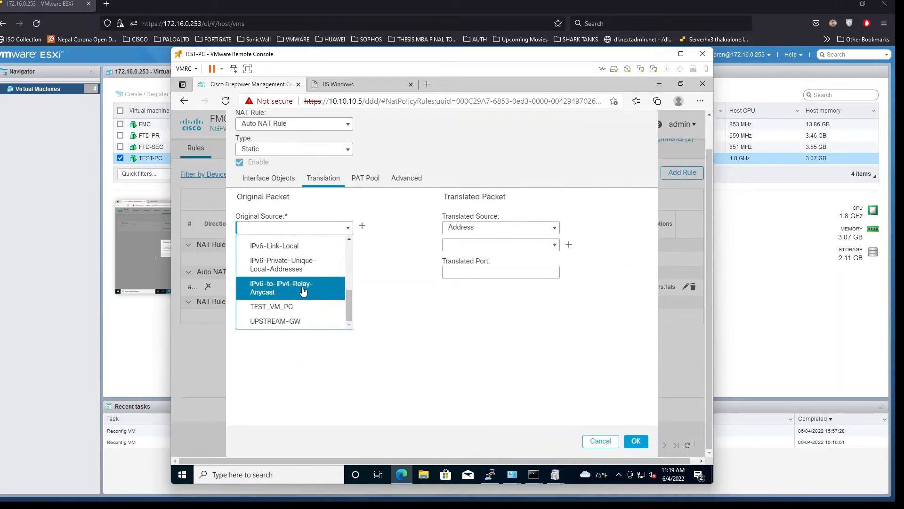
{"action": "scroll", "coordinate": [304, 292], "scroll_direction": "up", "scroll_amount": 1}
{"action": "scroll", "coordinate": [324, 358], "scroll_direction": "up", "scroll_amount": 1}
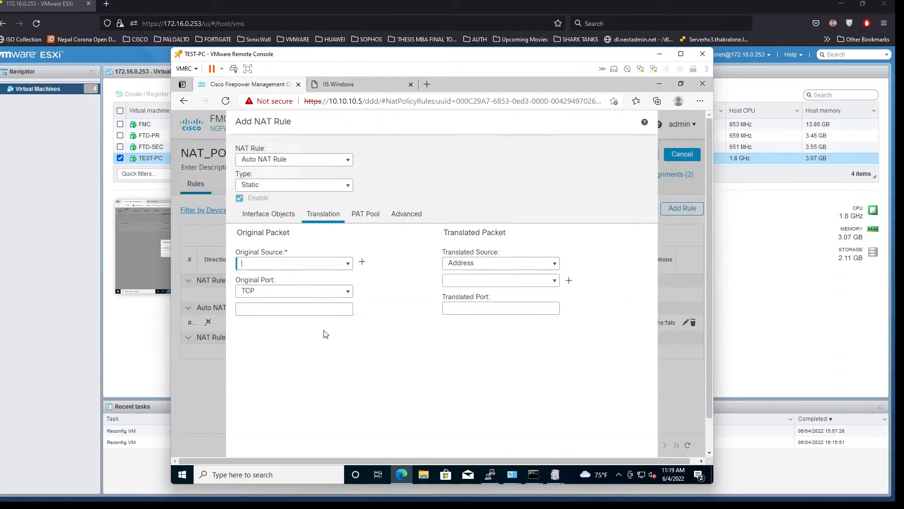
{"action": "left_click", "coordinate": [282, 266]}
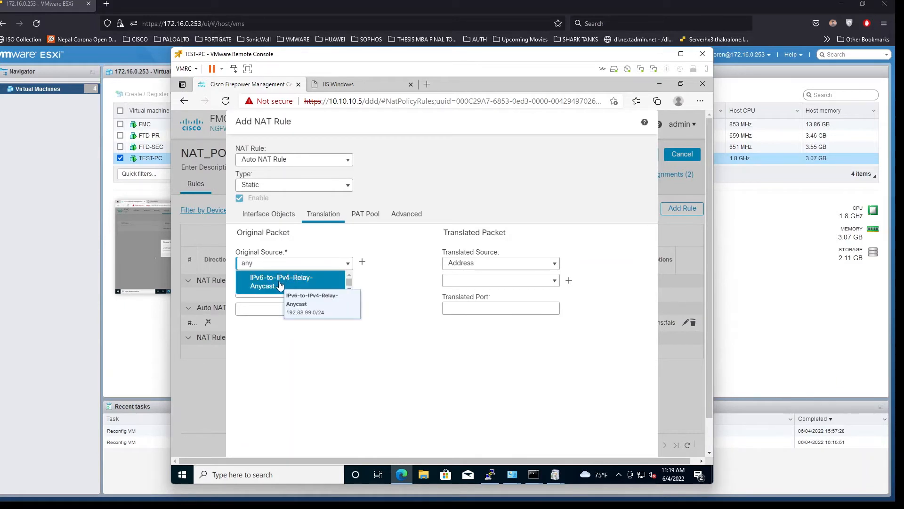
{"action": "left_click", "coordinate": [304, 281]}
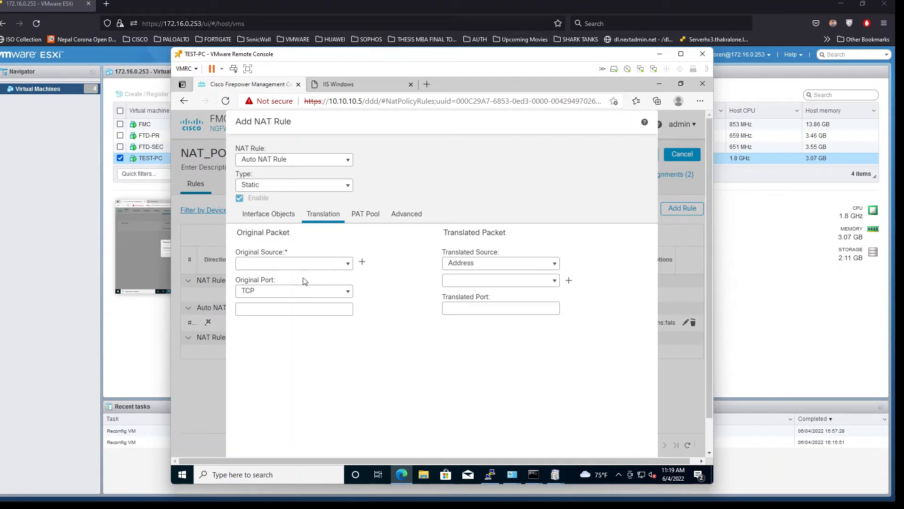
{"action": "left_click", "coordinate": [348, 266]}
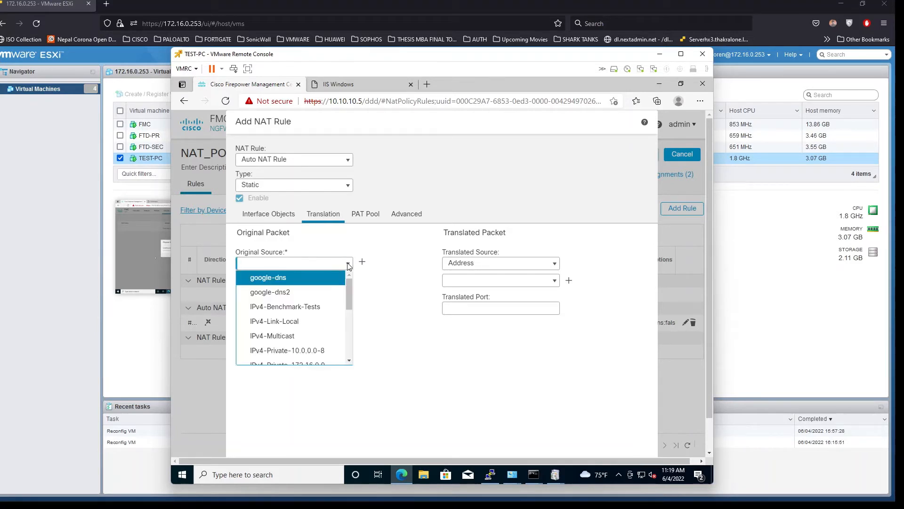
{"action": "left_click", "coordinate": [349, 265]}
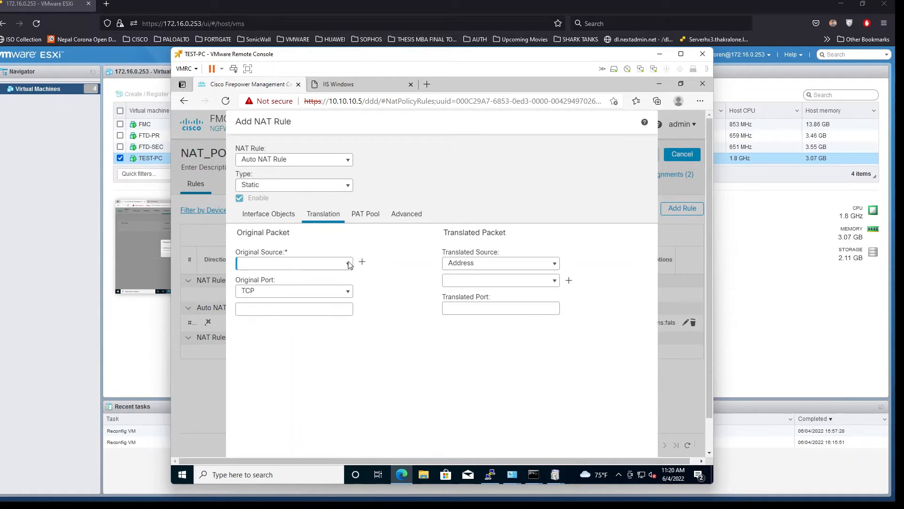
{"action": "left_click", "coordinate": [349, 264]}
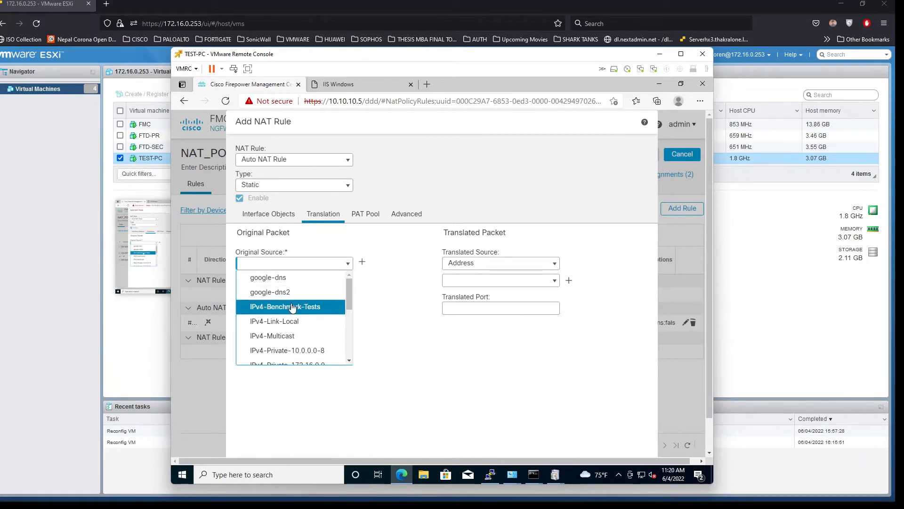
{"action": "scroll", "coordinate": [292, 307], "scroll_direction": "down", "scroll_amount": 3}
{"action": "scroll", "coordinate": [292, 308], "scroll_direction": "down", "scroll_amount": 3}
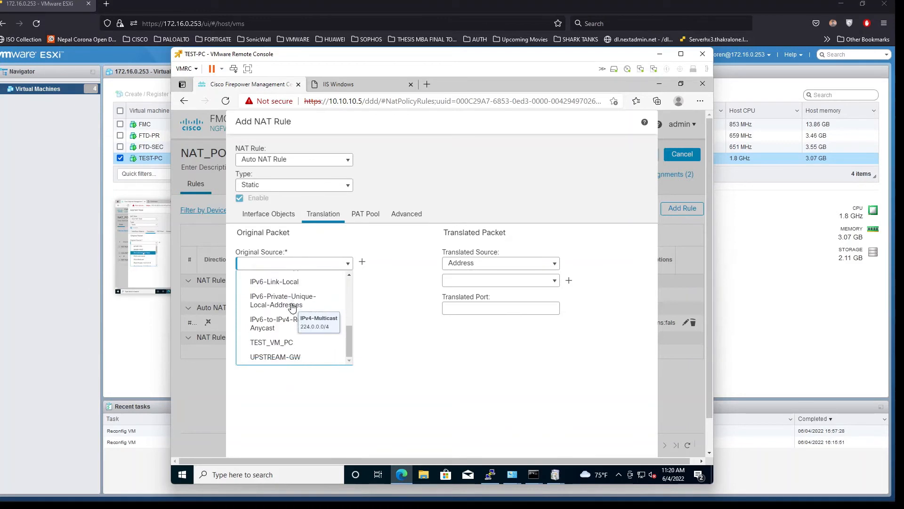
{"action": "scroll", "coordinate": [312, 312], "scroll_direction": "up", "scroll_amount": 1}
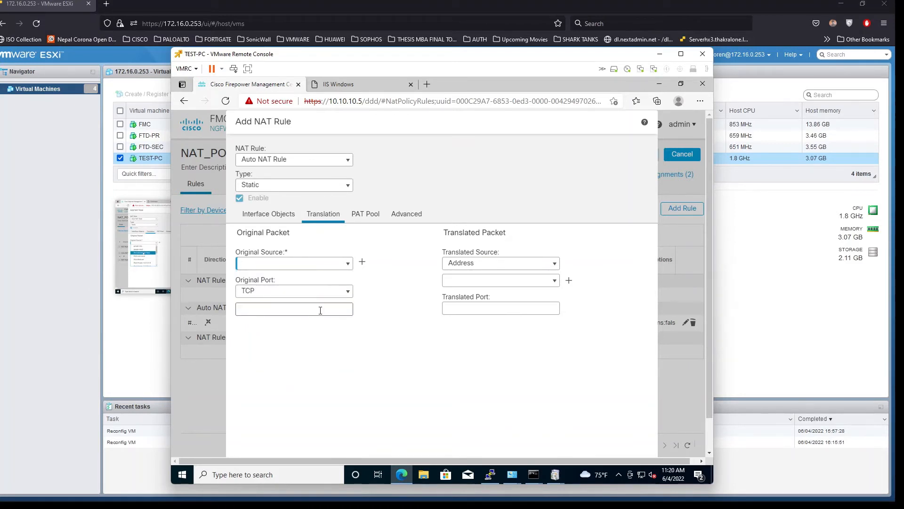
{"action": "left_click", "coordinate": [283, 214]}
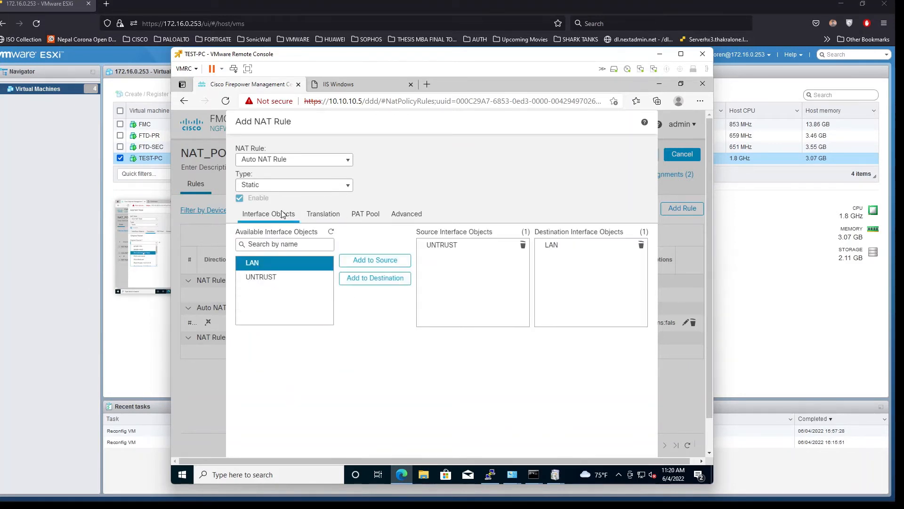
{"action": "left_click", "coordinate": [309, 214]}
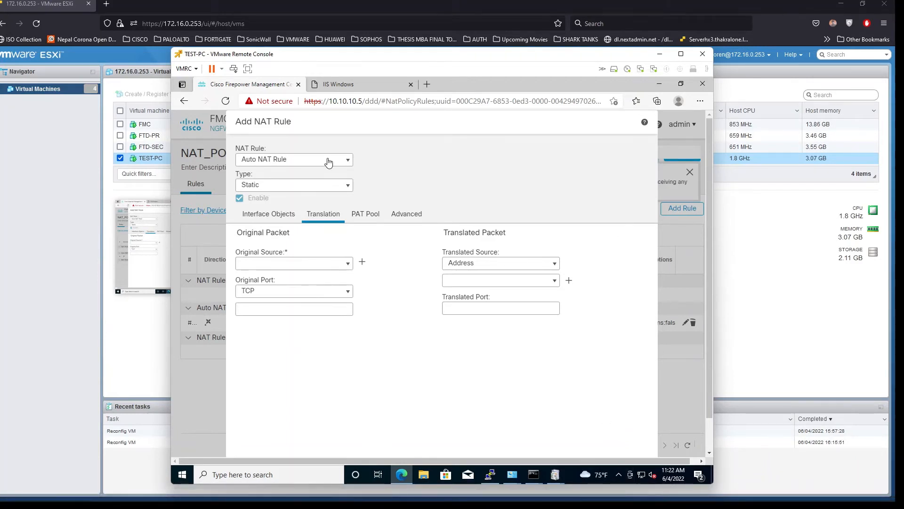
Change the rule to a Manual NAT Rule with Original Source set to any
{"action": "left_click", "coordinate": [329, 162]}
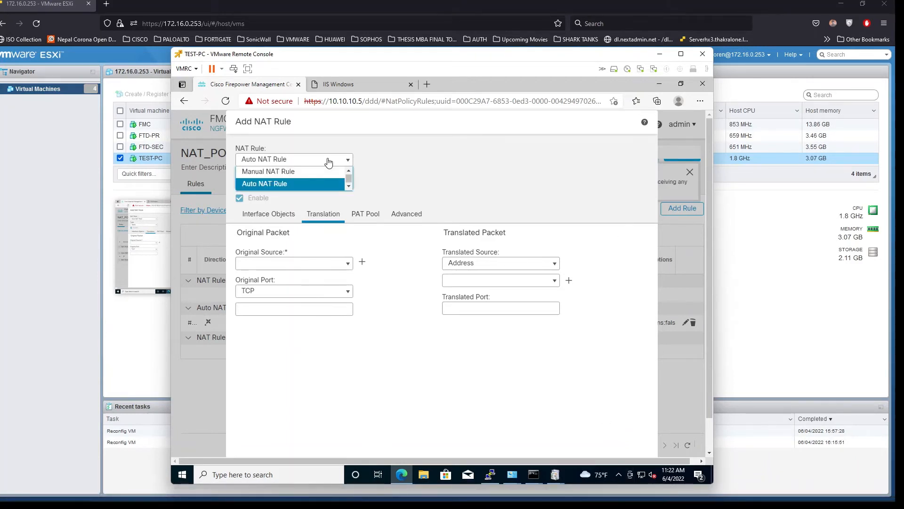
{"action": "left_click", "coordinate": [280, 172]}
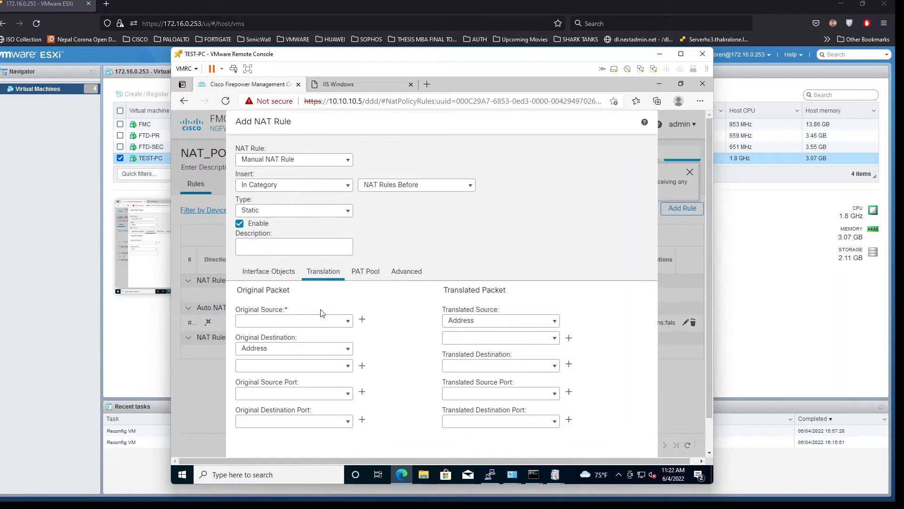
{"action": "scroll", "coordinate": [322, 313], "scroll_direction": "down", "scroll_amount": 1}
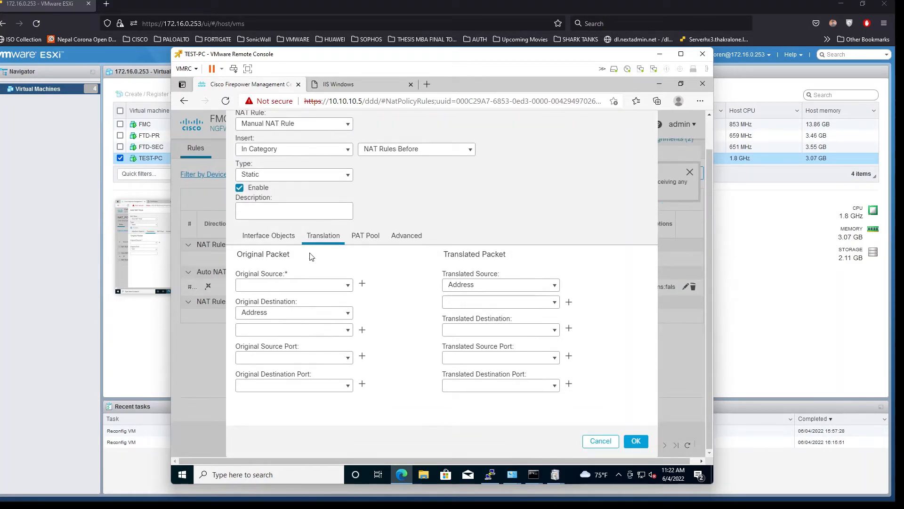
{"action": "left_click", "coordinate": [348, 286]}
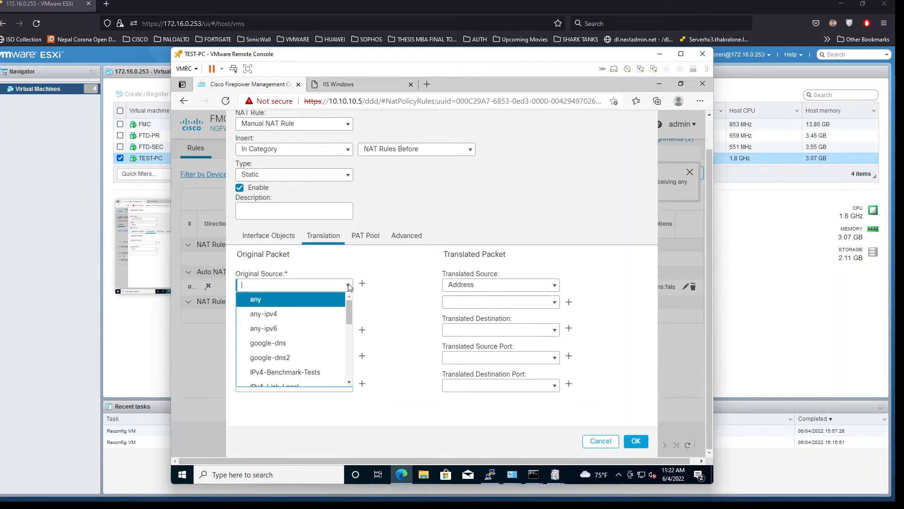
{"action": "left_click", "coordinate": [283, 299]}
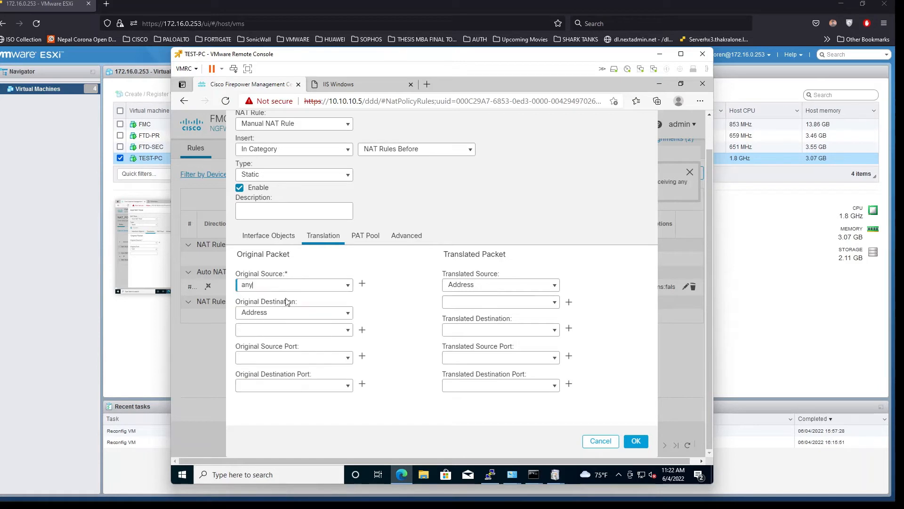
Start a new network object for the Original Destination
{"action": "left_click", "coordinate": [349, 331]}
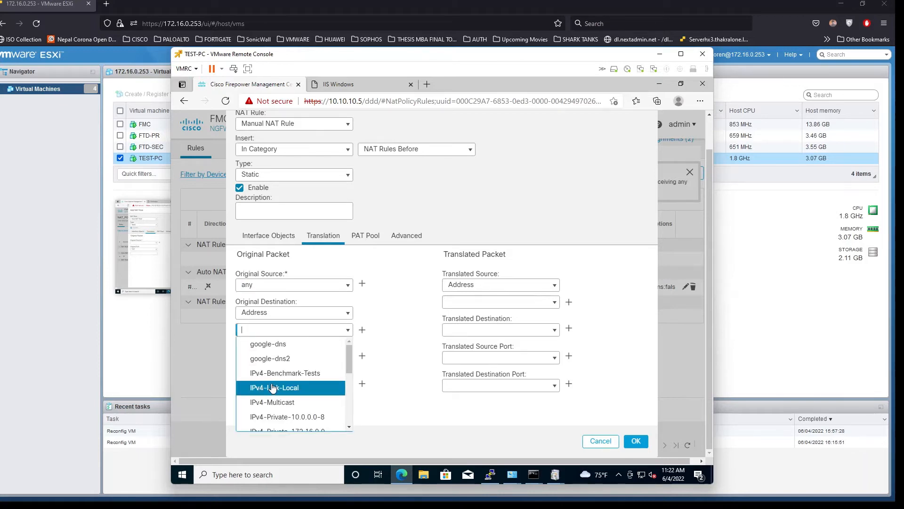
{"action": "scroll", "coordinate": [278, 391], "scroll_direction": "down", "scroll_amount": 2}
{"action": "scroll", "coordinate": [278, 391], "scroll_direction": "up", "scroll_amount": 2}
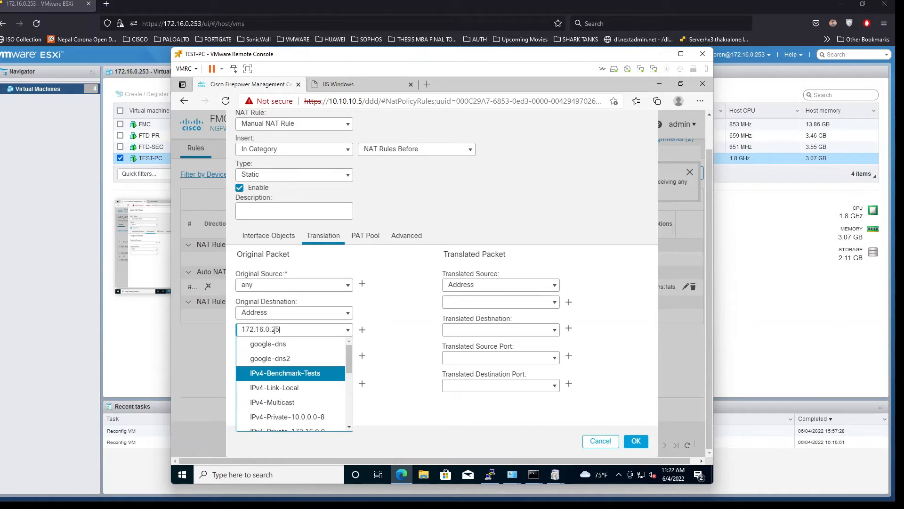
{"action": "left_click", "coordinate": [276, 330]}
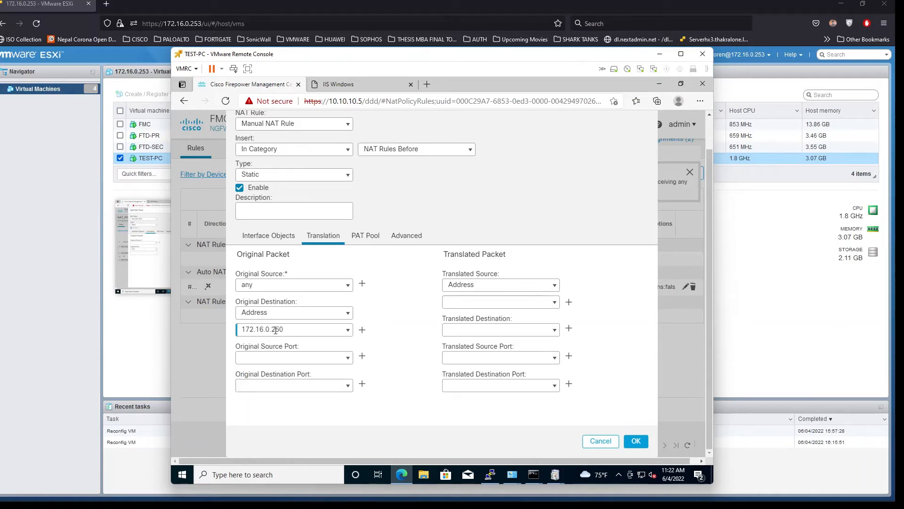
{"action": "left_click", "coordinate": [363, 332]}
{"action": "left_click", "coordinate": [363, 333]}
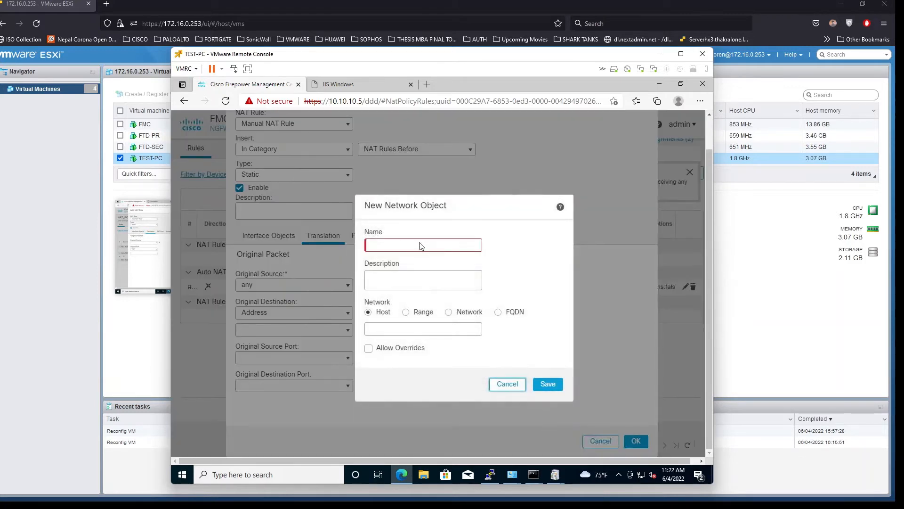
Create and save the PUB_ACCESS host network object
{"action": "left_click", "coordinate": [414, 245]}
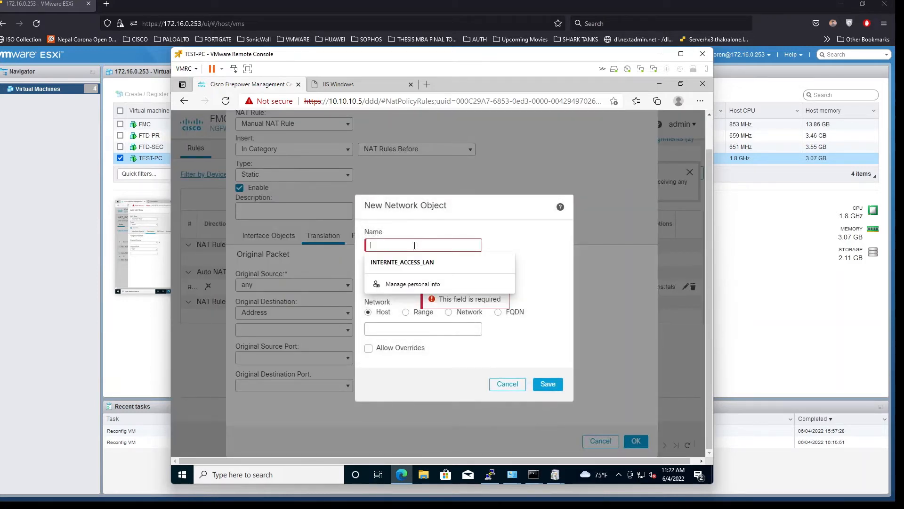
{"action": "type", "text": "PUB"}
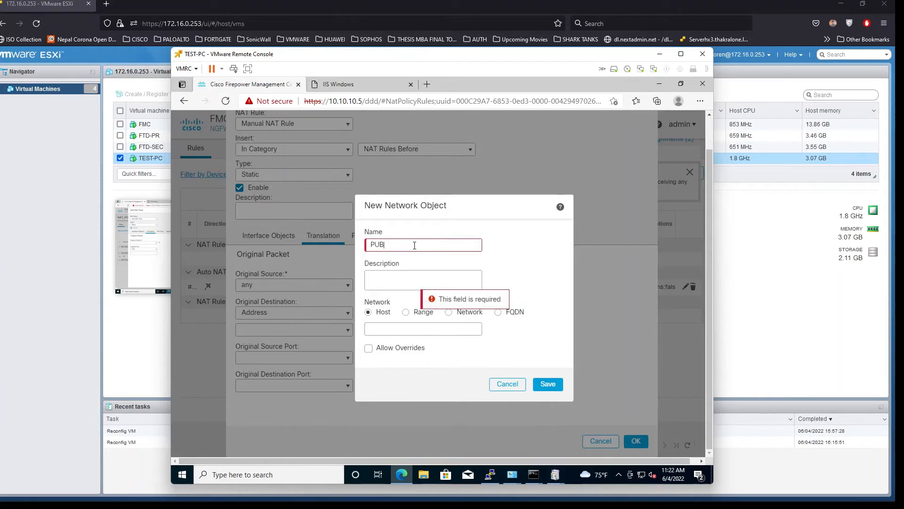
{"action": "type", "text": "_ACCESS"}
{"action": "left_click", "coordinate": [397, 330]}
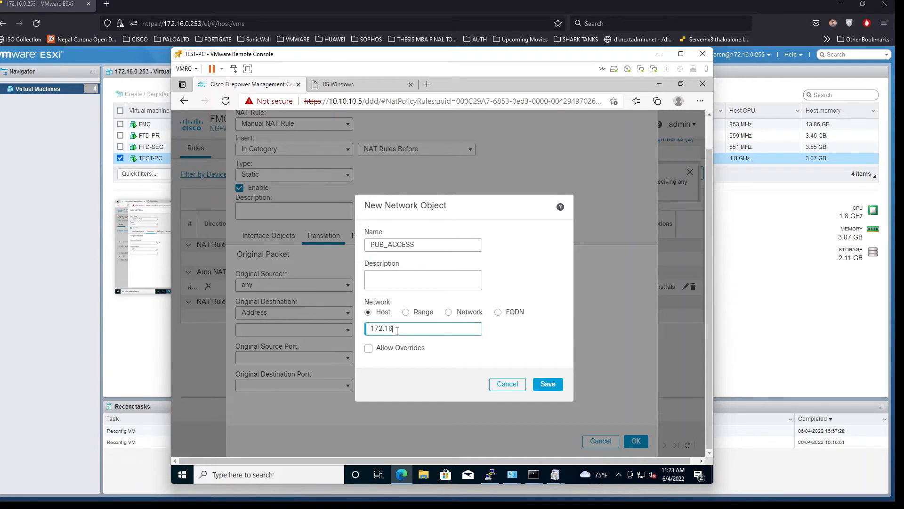
{"action": "left_click", "coordinate": [550, 388]}
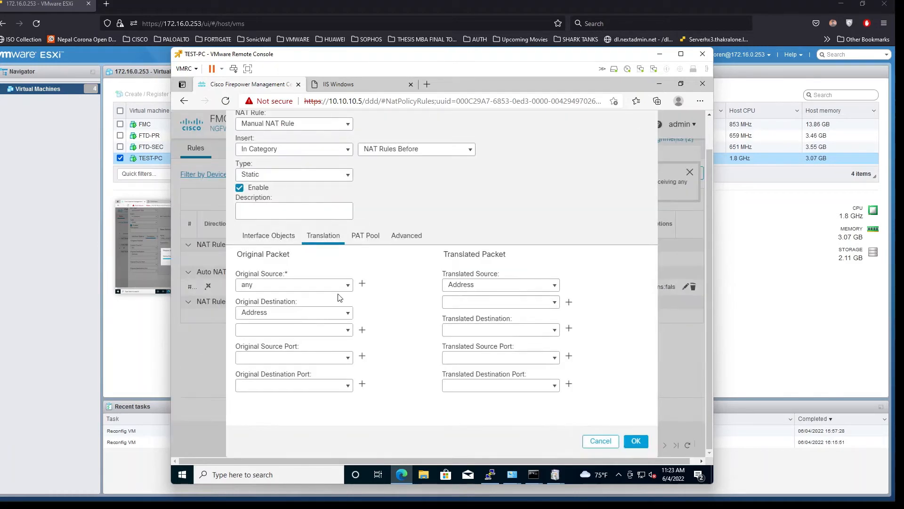
Set Original Destination to PUB_ACCESS instead of TEST_VM_PC, leaving the port fields empty
{"action": "left_click", "coordinate": [349, 331]}
{"action": "type", "text": "TE"}
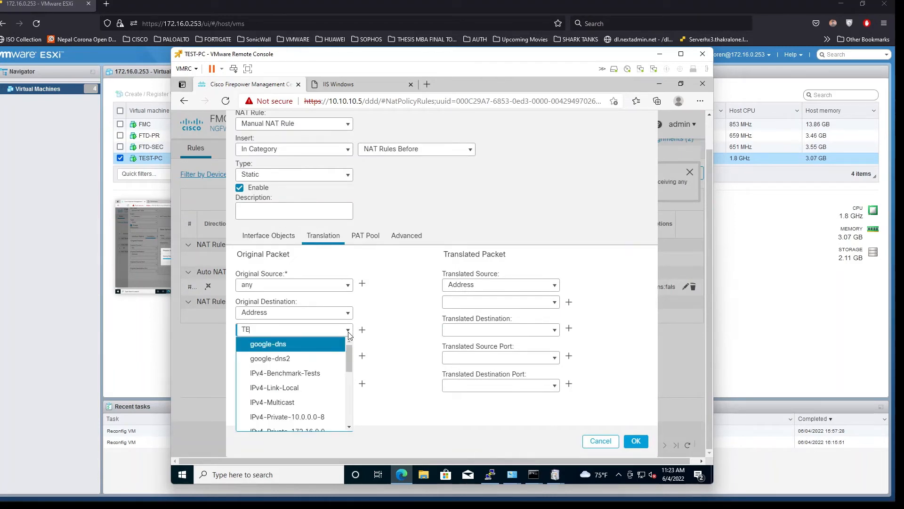
{"action": "type", "text": "ST"}
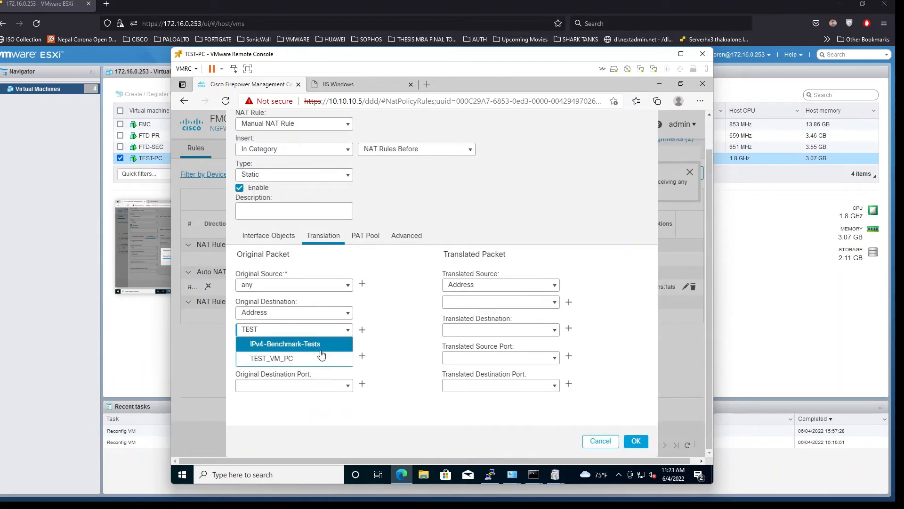
{"action": "left_click", "coordinate": [315, 357]}
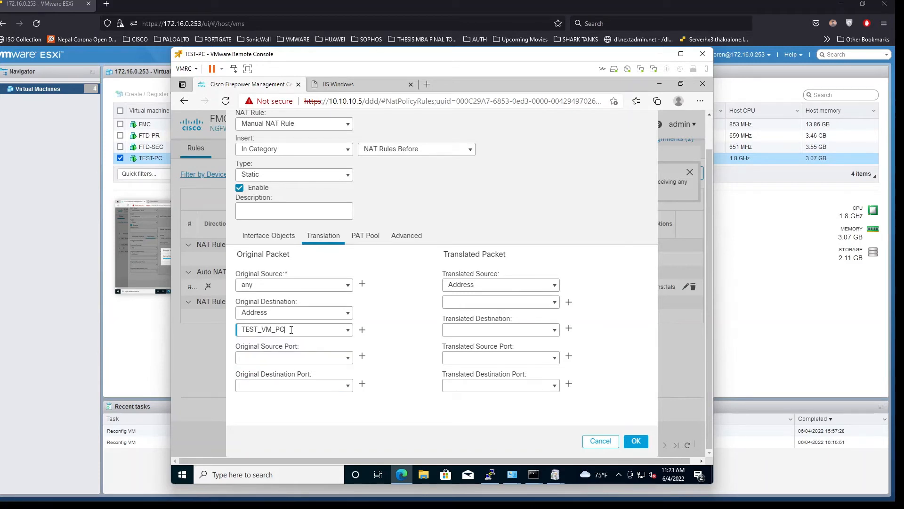
{"action": "left_click_drag", "start_coordinate": [291, 330], "coordinate": [214, 330]}
{"action": "key", "text": "BackSpace"}
{"action": "type", "text": "PUB"}
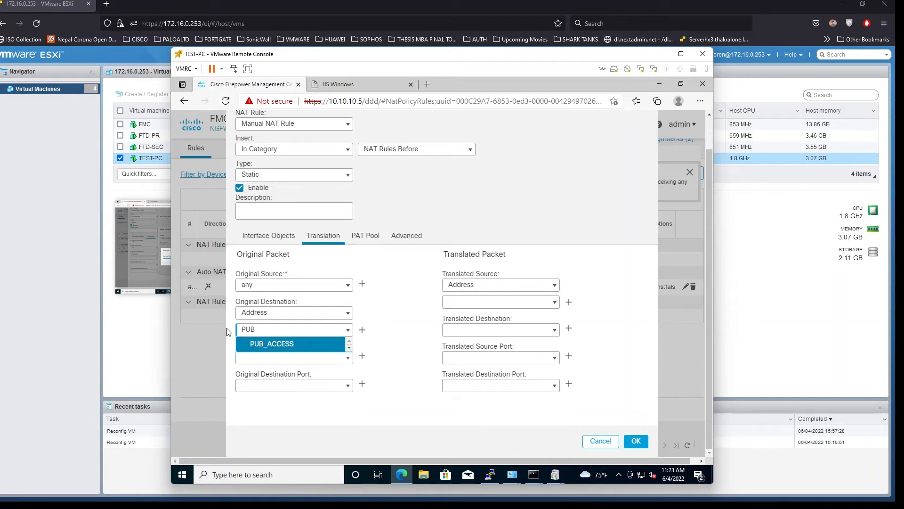
{"action": "left_click", "coordinate": [254, 345]}
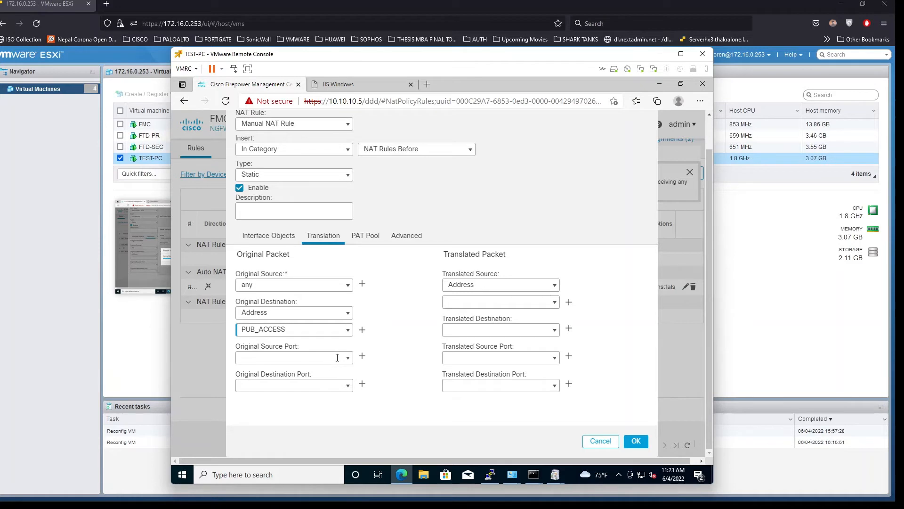
{"action": "left_click", "coordinate": [347, 358]}
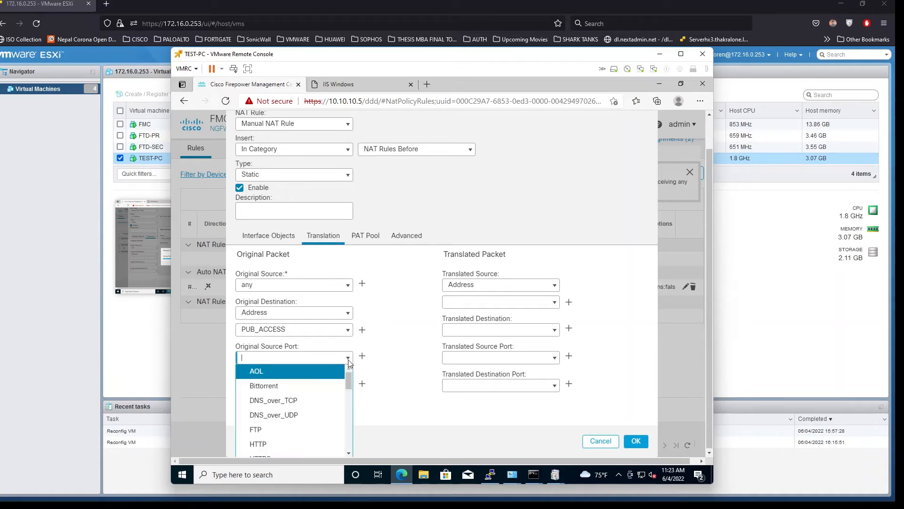
{"action": "left_click", "coordinate": [409, 375]}
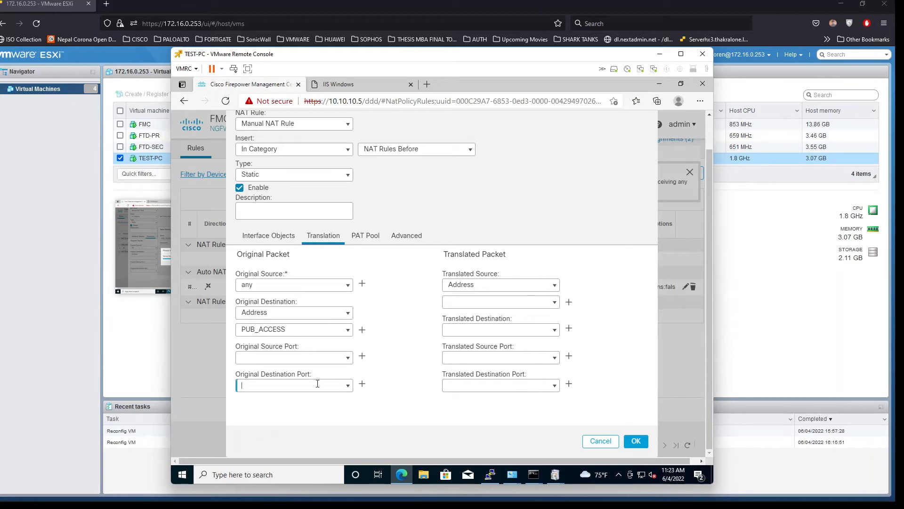
{"action": "left_click", "coordinate": [348, 385]}
{"action": "left_click", "coordinate": [349, 387]}
Keep the Translated Source type as Address without choosing an object
{"action": "left_click", "coordinate": [555, 286]}
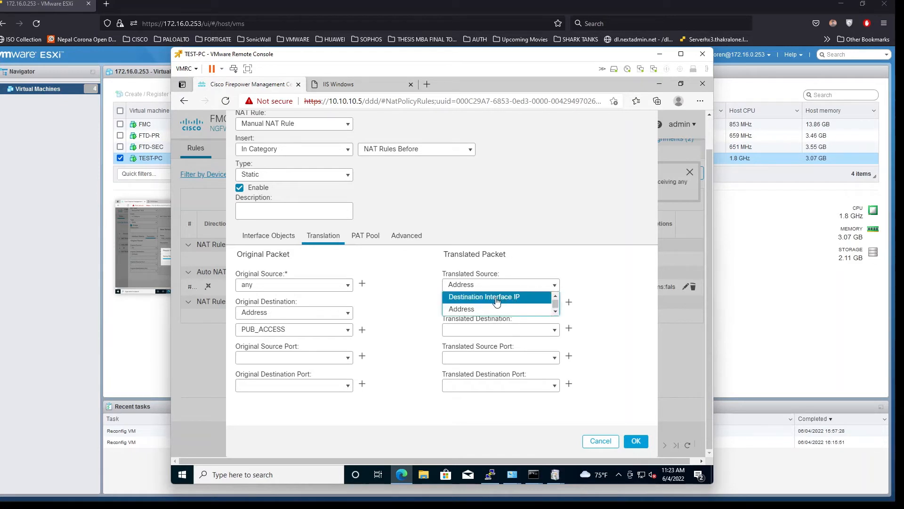
{"action": "left_click", "coordinate": [467, 308]}
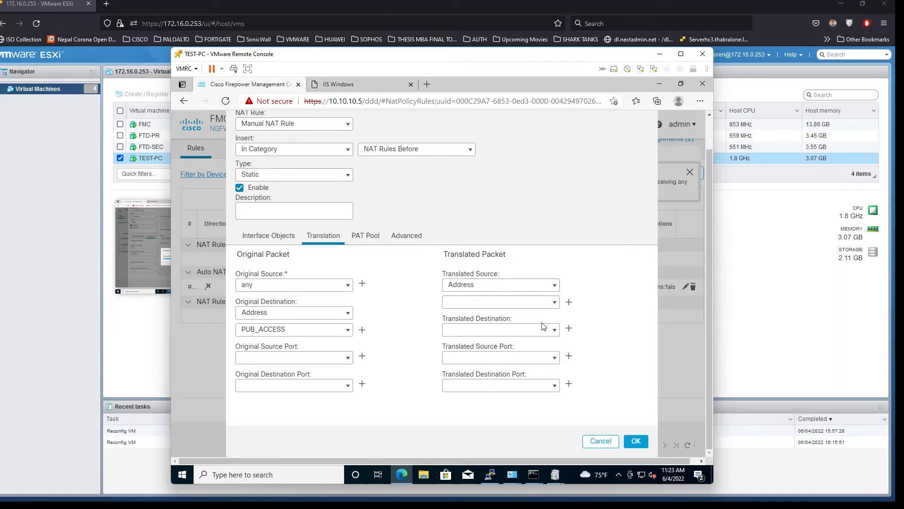
{"action": "left_click", "coordinate": [550, 303]}
{"action": "left_click", "coordinate": [554, 303]}
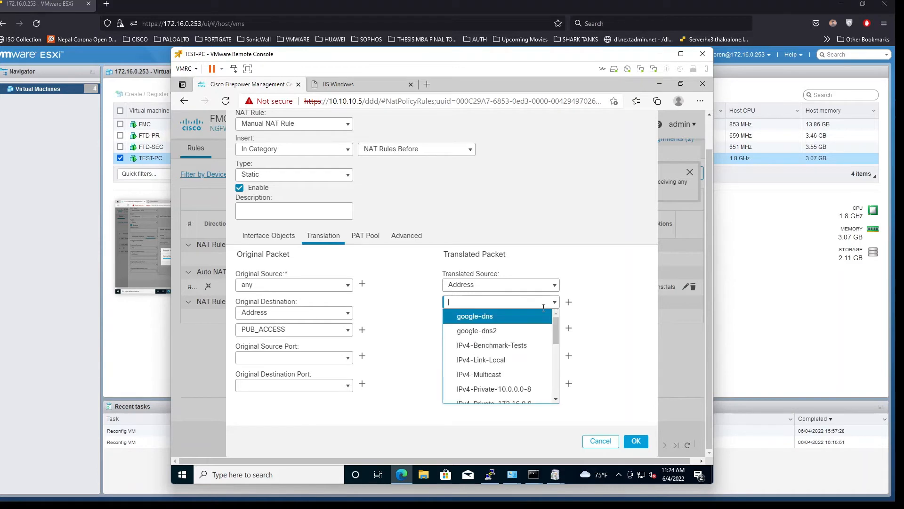
{"action": "scroll", "coordinate": [487, 348], "scroll_direction": "down", "scroll_amount": 4}
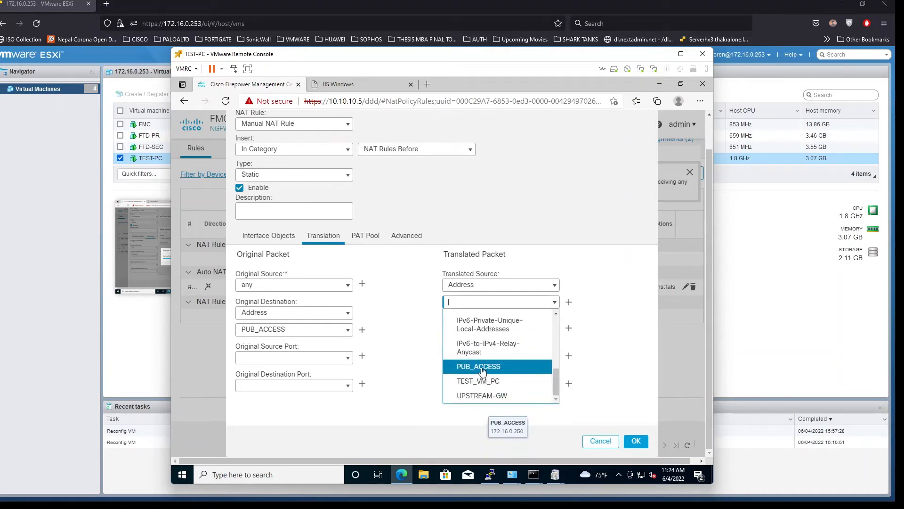
{"action": "left_click", "coordinate": [412, 272]}
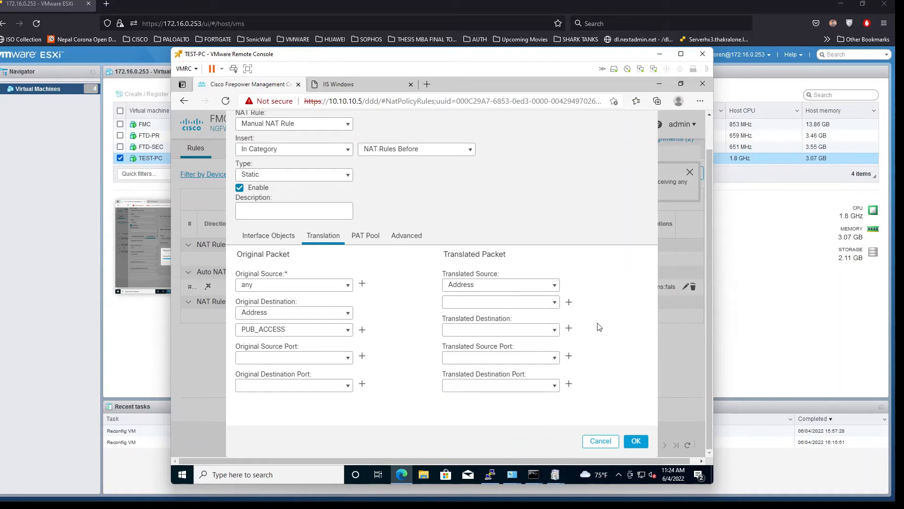
Set the Translated Destination to TEST_VM_PC
{"action": "left_click", "coordinate": [556, 331]}
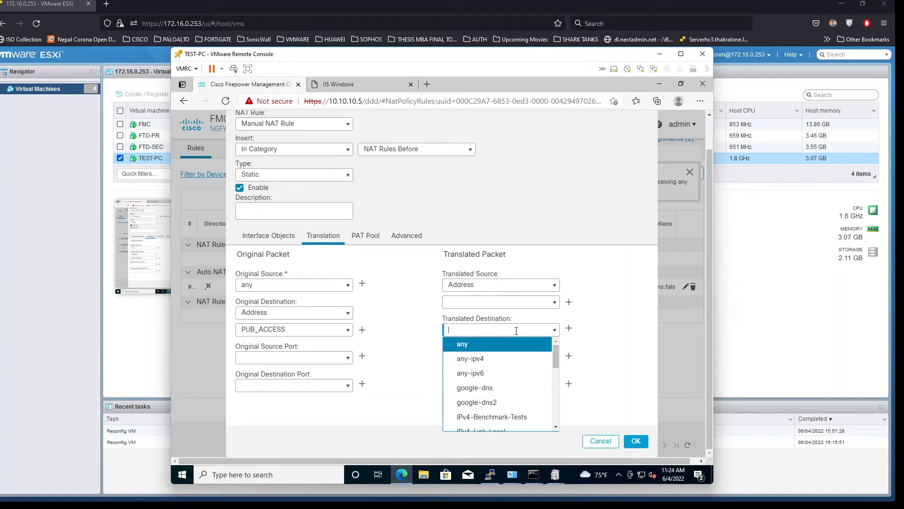
{"action": "left_click", "coordinate": [420, 316]}
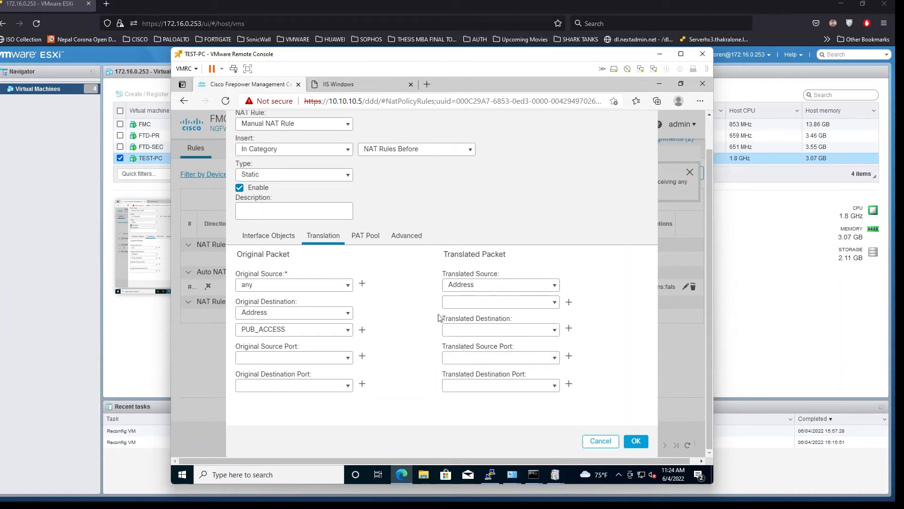
{"action": "left_click", "coordinate": [469, 328]}
{"action": "type", "text": "TEST"}
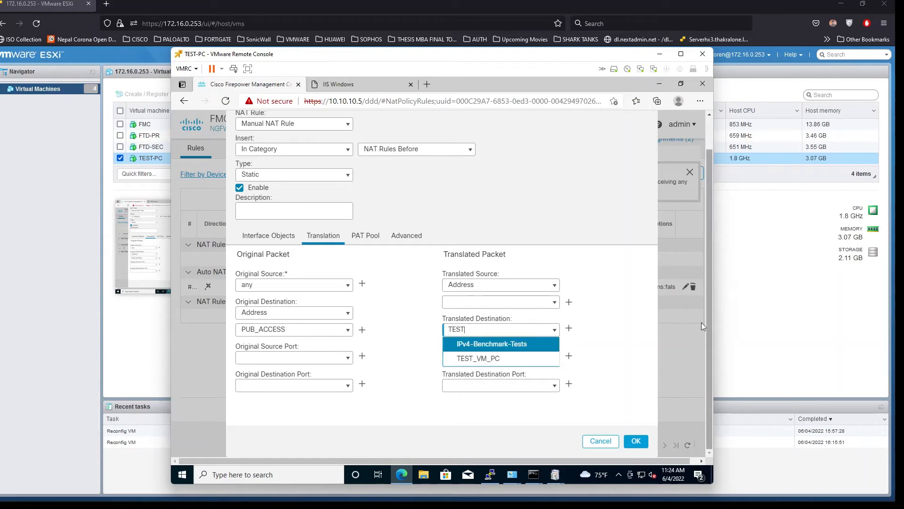
{"action": "left_click", "coordinate": [513, 362]}
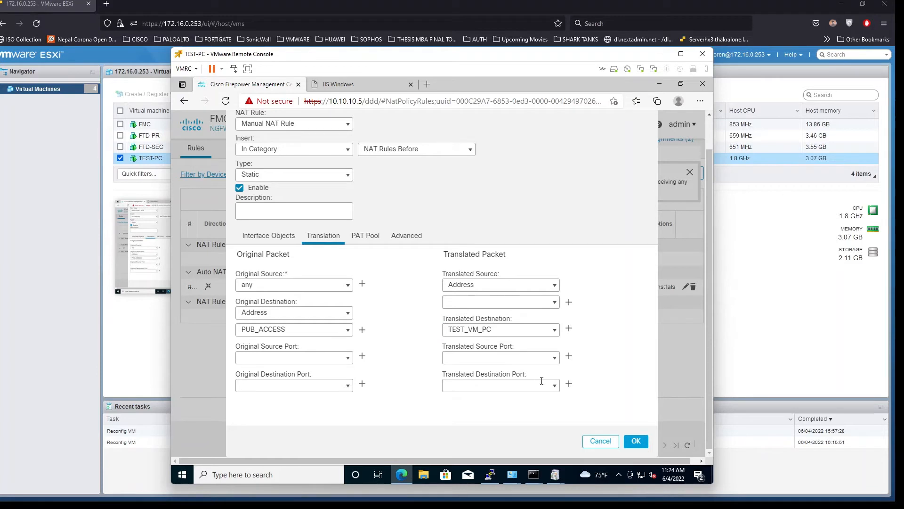
{"action": "left_click", "coordinate": [556, 388]}
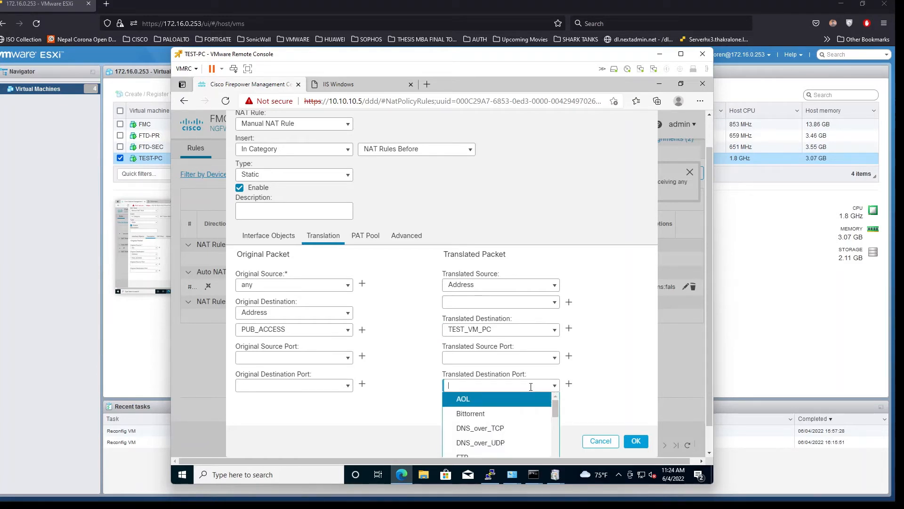
{"action": "type", "text": "HTTP"}
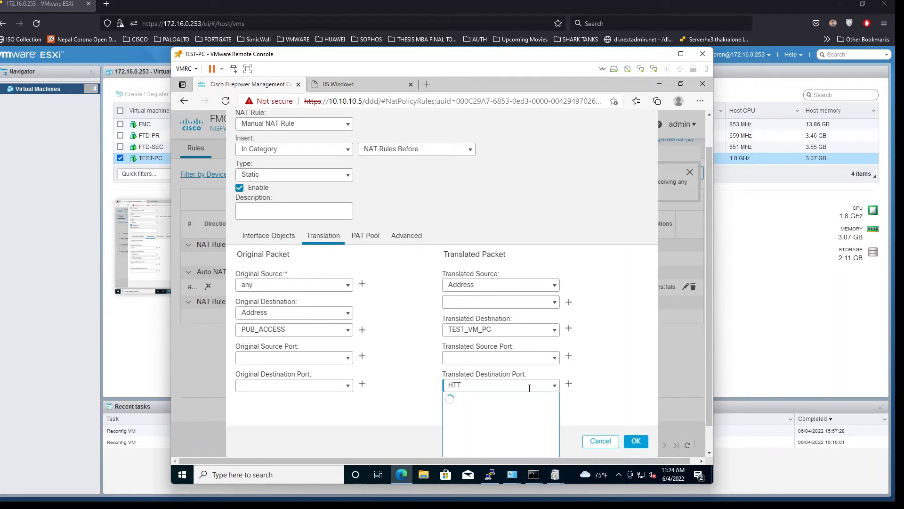
{"action": "left_click", "coordinate": [485, 403]}
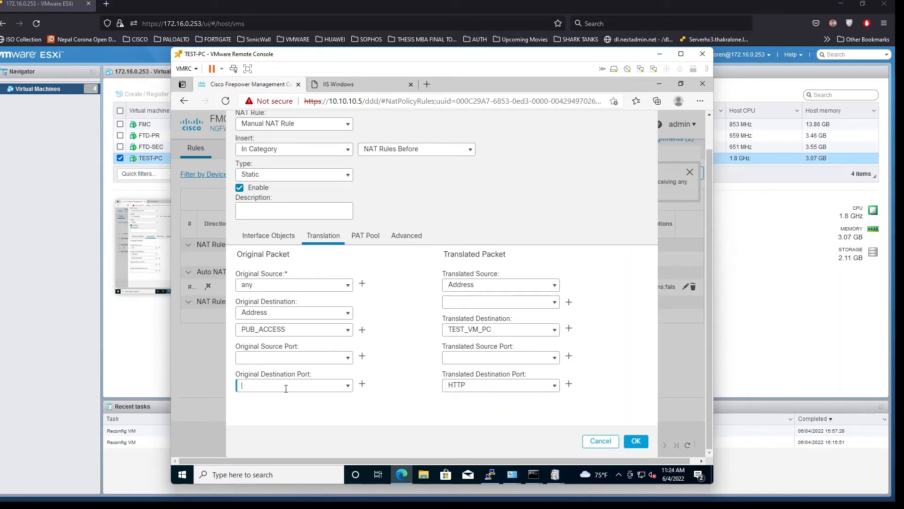
{"action": "left_click", "coordinate": [348, 385]}
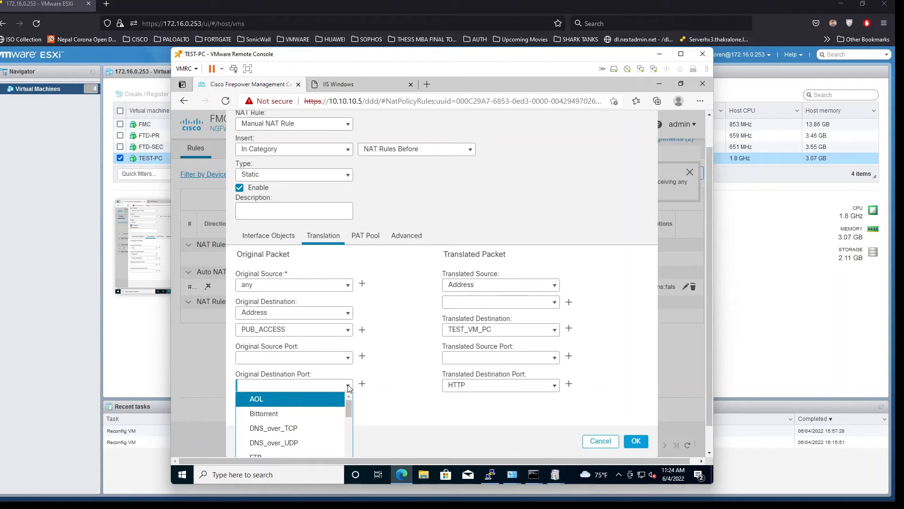
{"action": "left_click", "coordinate": [348, 385]}
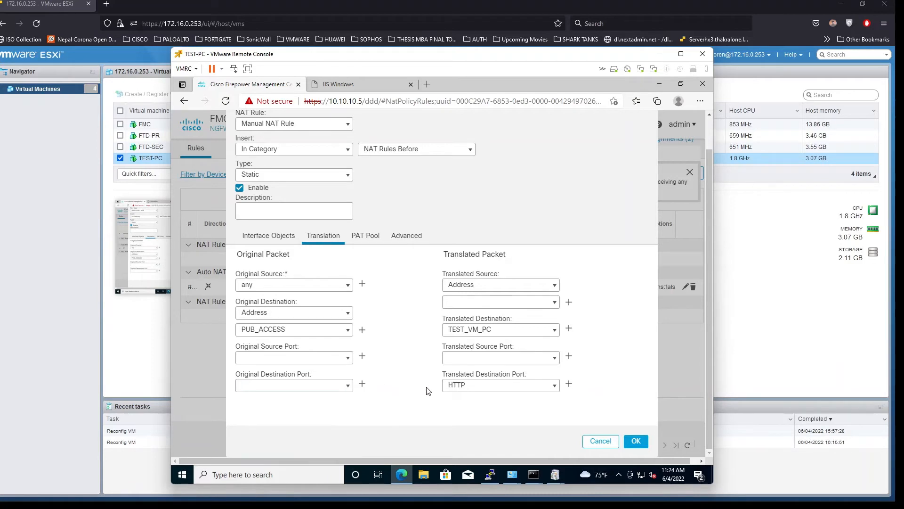
{"action": "left_click", "coordinate": [478, 385]}
{"action": "key", "text": "BackSpace"}
{"action": "key", "text": "BackSpace"}
{"action": "key", "text": "BackSpace"}
{"action": "mouse_move", "coordinate": [391, 505]}
{"action": "mouse_move", "coordinate": [533, 474]}
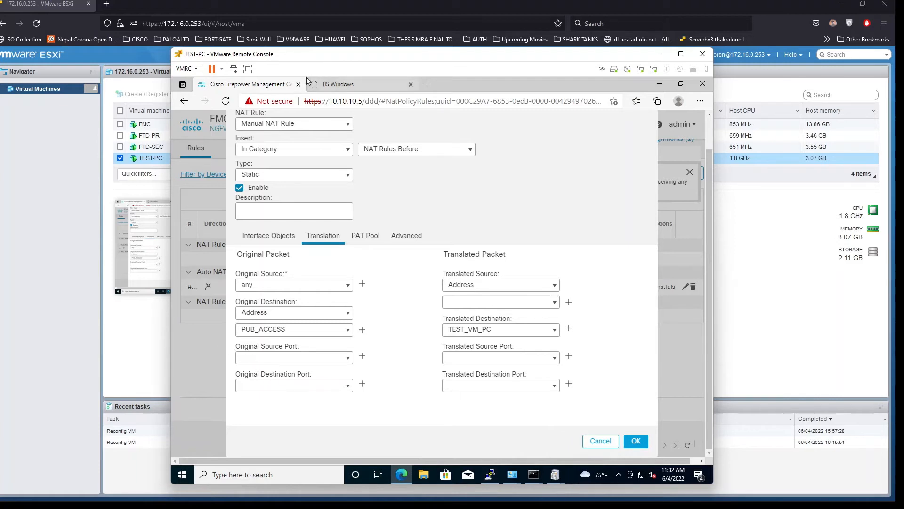
{"action": "left_click", "coordinate": [320, 85]}
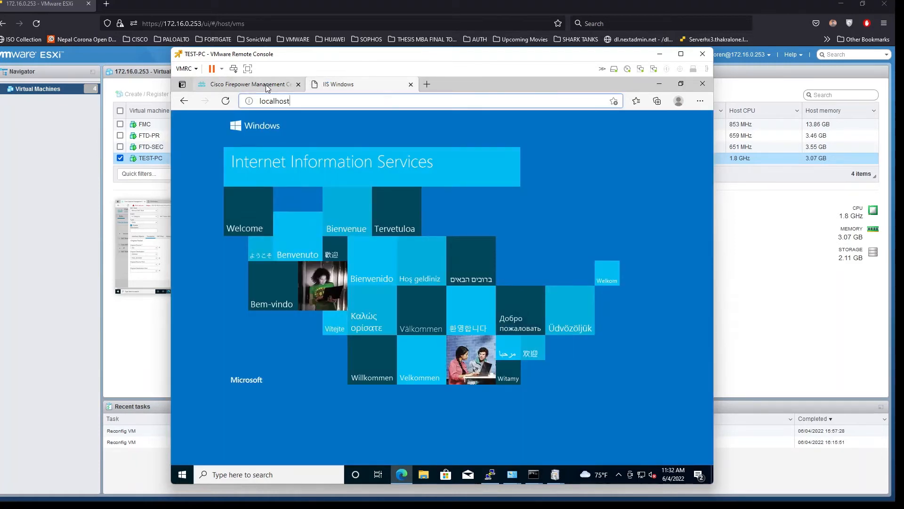
{"action": "left_click", "coordinate": [271, 88]}
{"action": "left_click", "coordinate": [363, 88]}
{"action": "left_click", "coordinate": [250, 84]}
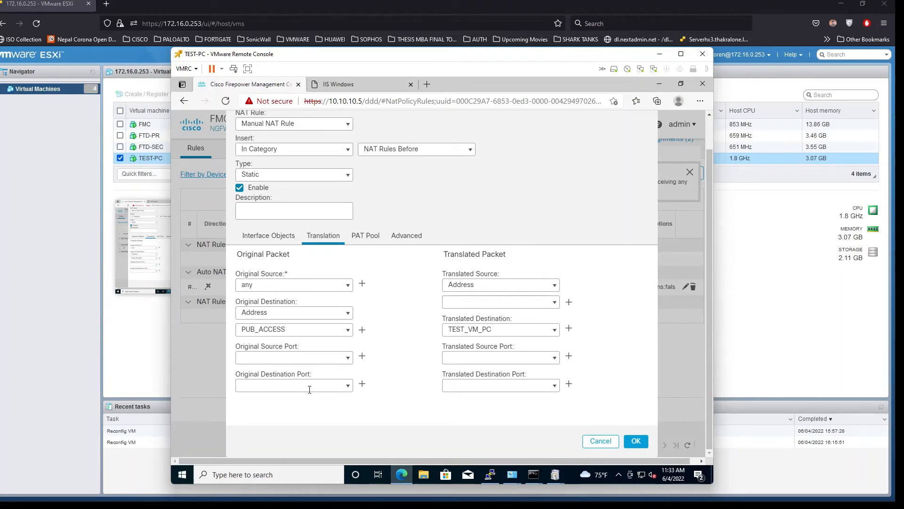
From Original Destination Port, create and save a TCP port object named 8080 for port 8080
{"action": "left_click", "coordinate": [335, 390]}
{"action": "left_click", "coordinate": [362, 385]}
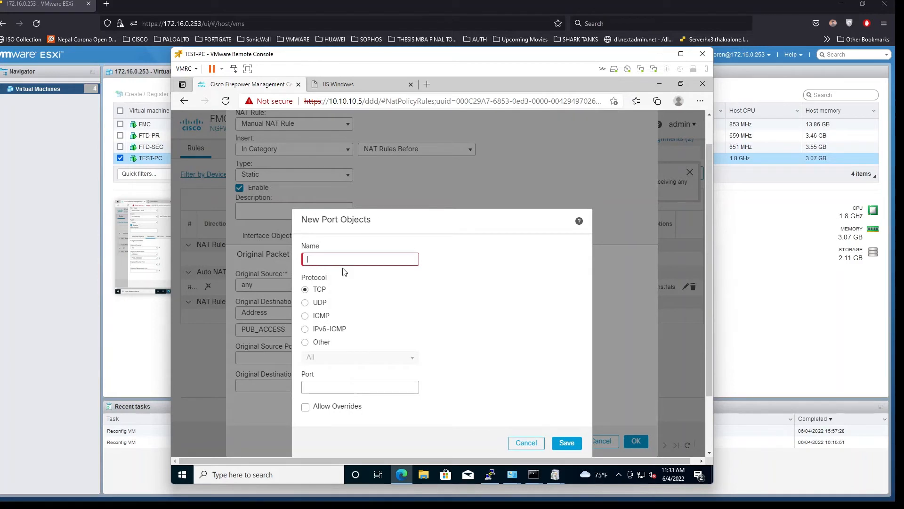
{"action": "type", "text": "8080"}
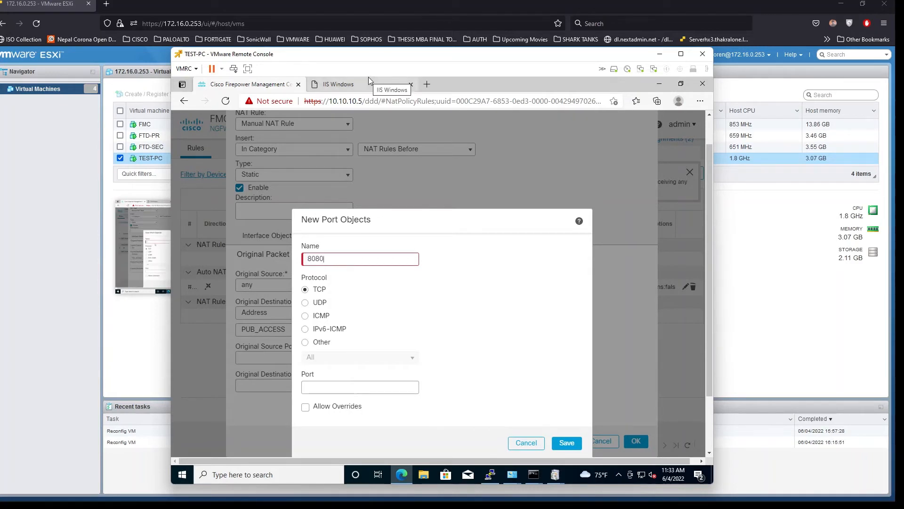
{"action": "left_click", "coordinate": [321, 392]}
{"action": "type", "text": "80808"}
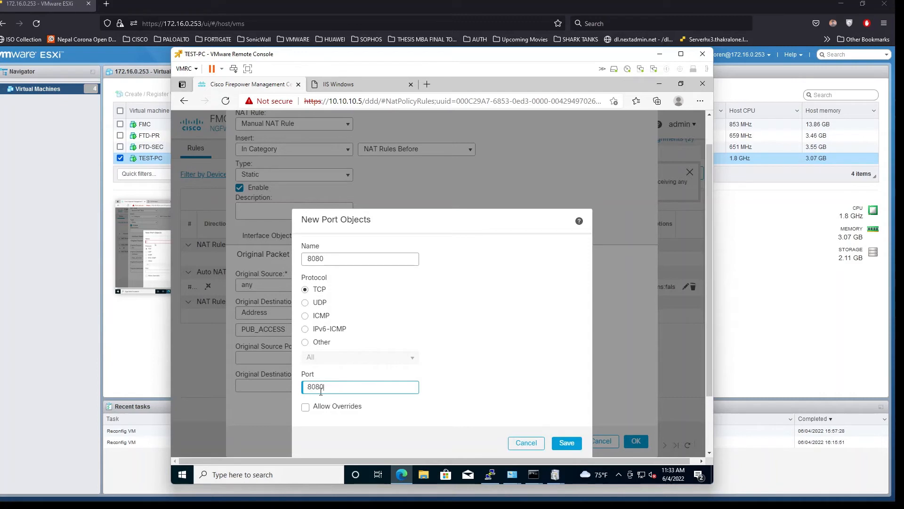
{"action": "left_click", "coordinate": [560, 443]}
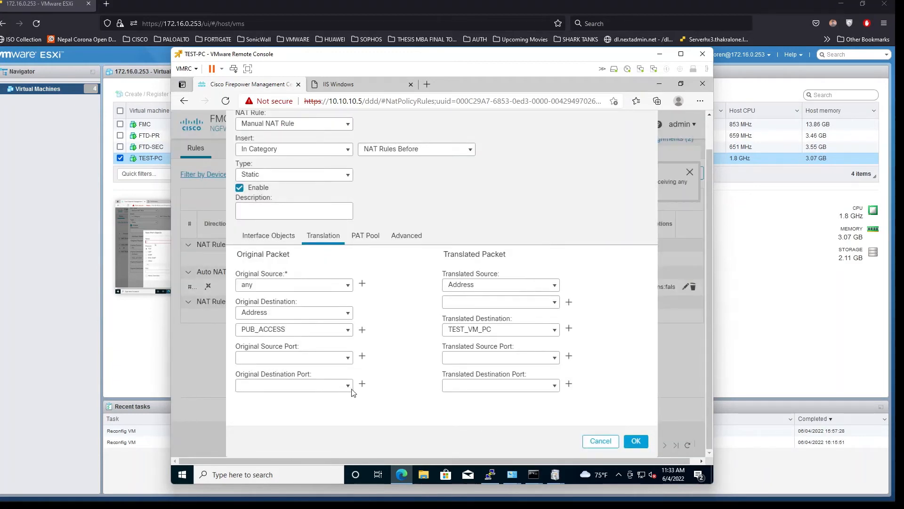
Use 8080 as the original destination port and HTTP (80) as the translated destination port
{"action": "left_click", "coordinate": [348, 386]}
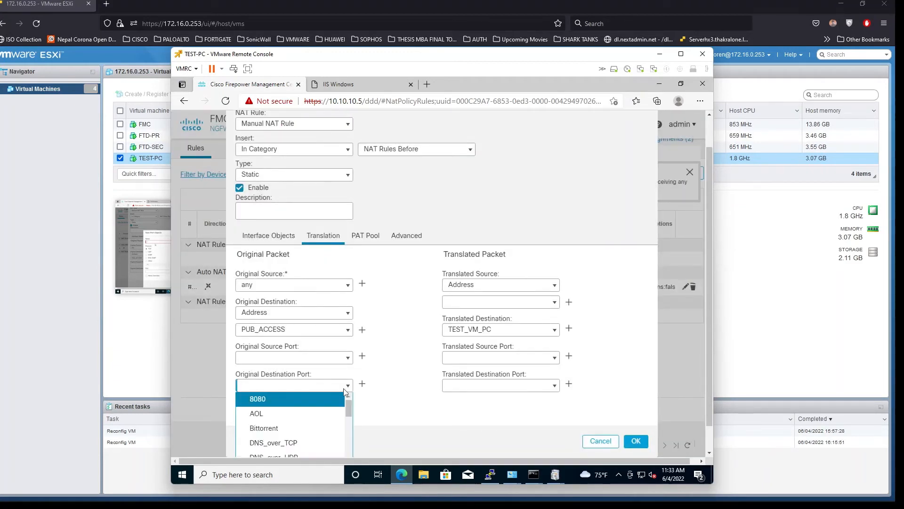
{"action": "left_click", "coordinate": [302, 399]}
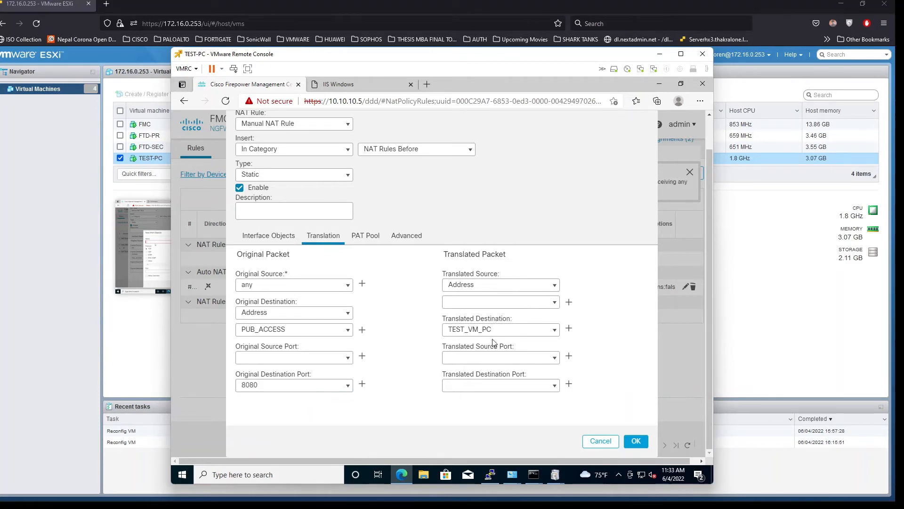
{"action": "left_click", "coordinate": [555, 387]}
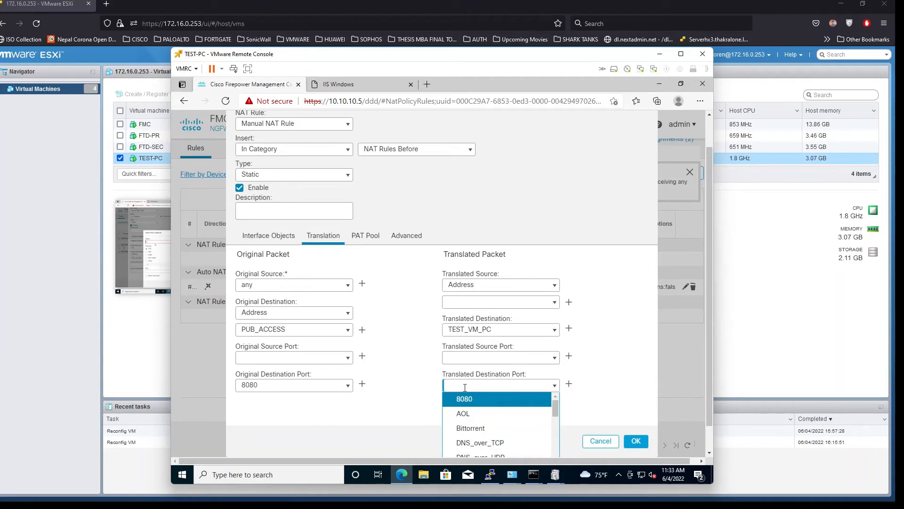
{"action": "type", "text": "80"}
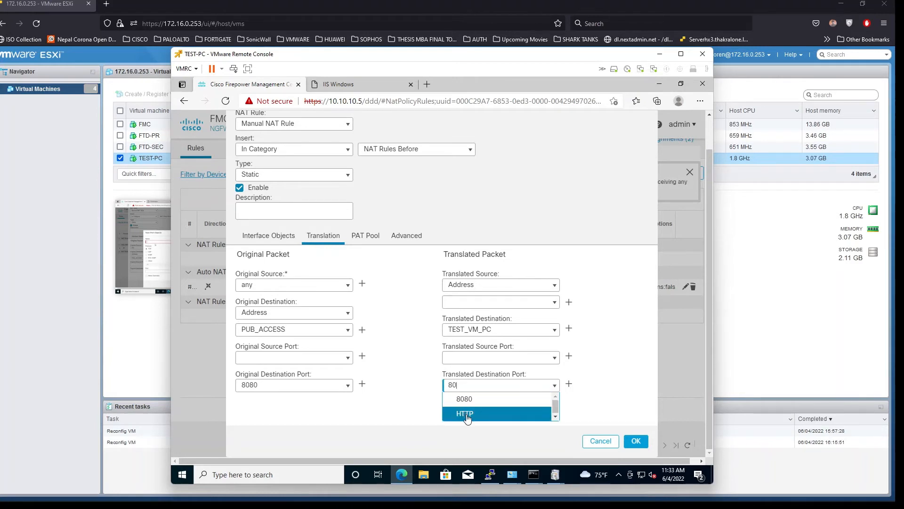
{"action": "left_click", "coordinate": [465, 413]}
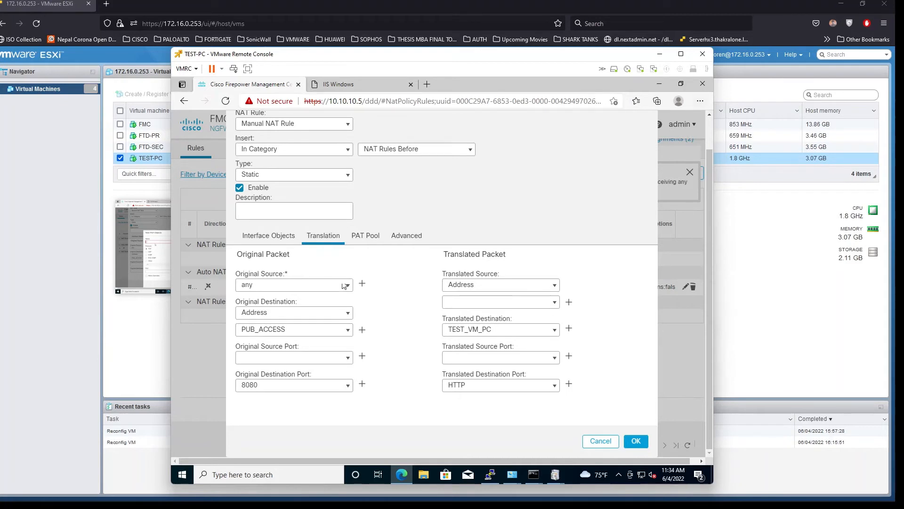
Look over the NAT rule's PAT Pool and Advanced settings
{"action": "left_click", "coordinate": [353, 238]}
{"action": "left_click", "coordinate": [399, 238]}
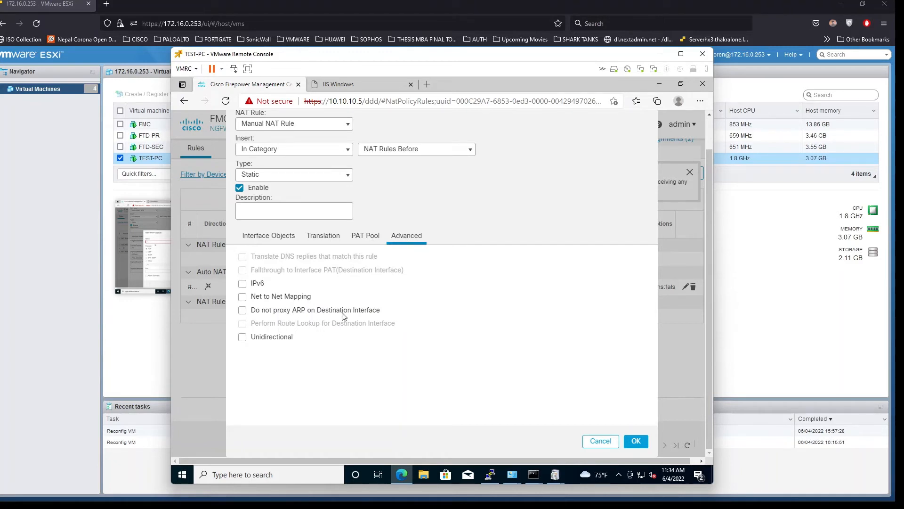
{"action": "left_click", "coordinate": [355, 241]}
{"action": "left_click", "coordinate": [319, 236]}
Set UNTRUST as the source interface and LAN as the destination interface
{"action": "left_click", "coordinate": [253, 237]}
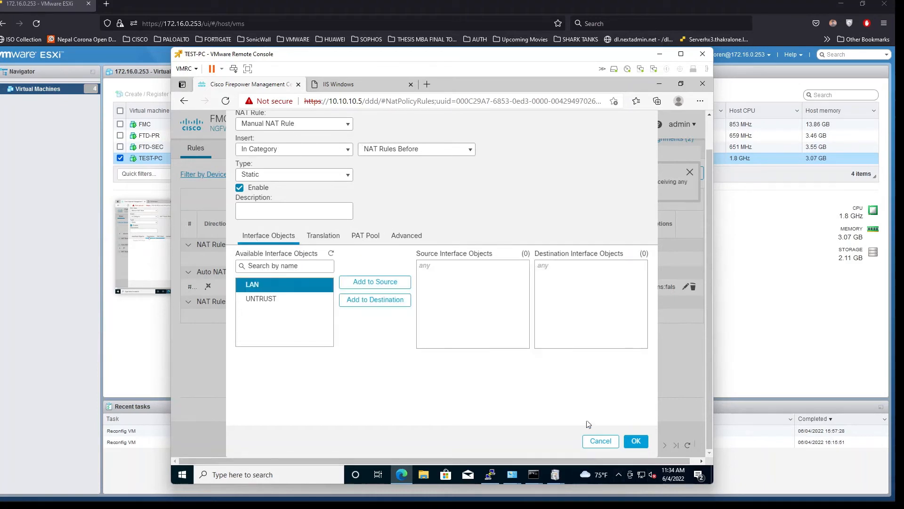
{"action": "left_click", "coordinate": [304, 299]}
{"action": "left_click", "coordinate": [358, 285]}
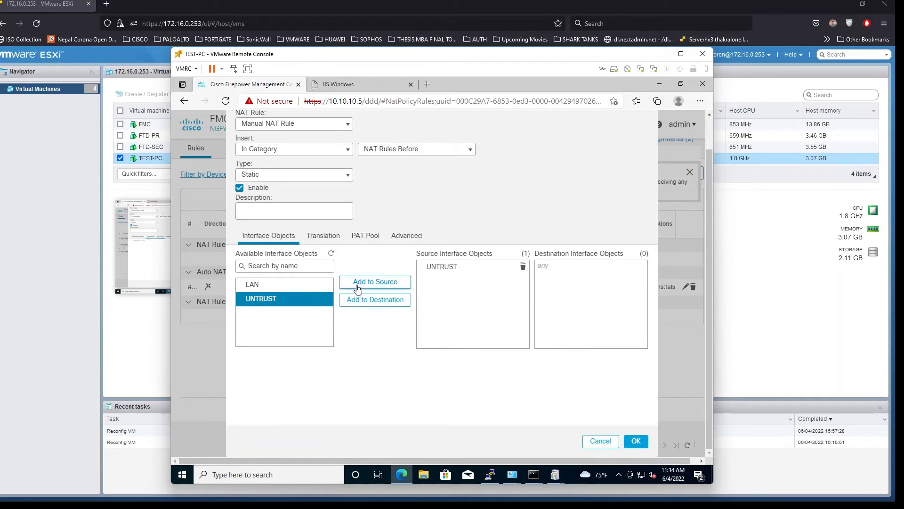
{"action": "left_click", "coordinate": [301, 285]}
{"action": "left_click", "coordinate": [365, 300]}
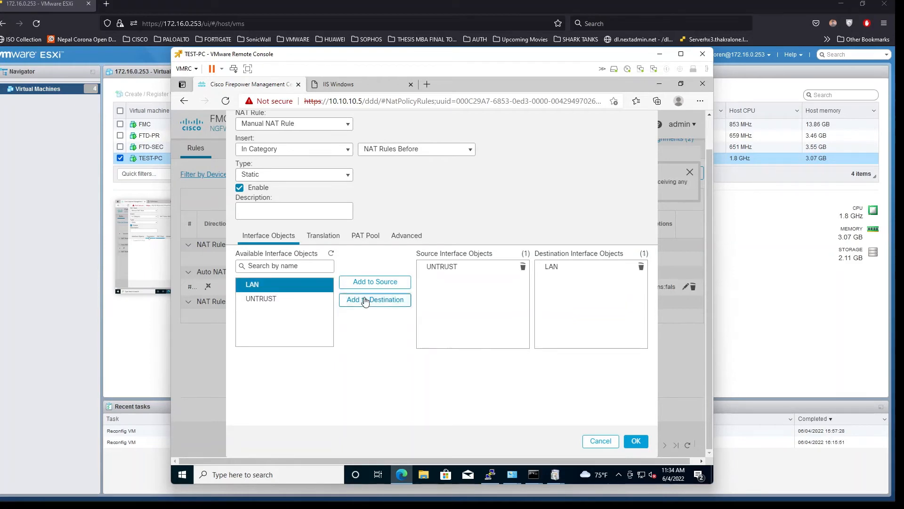
{"action": "left_click", "coordinate": [324, 235]}
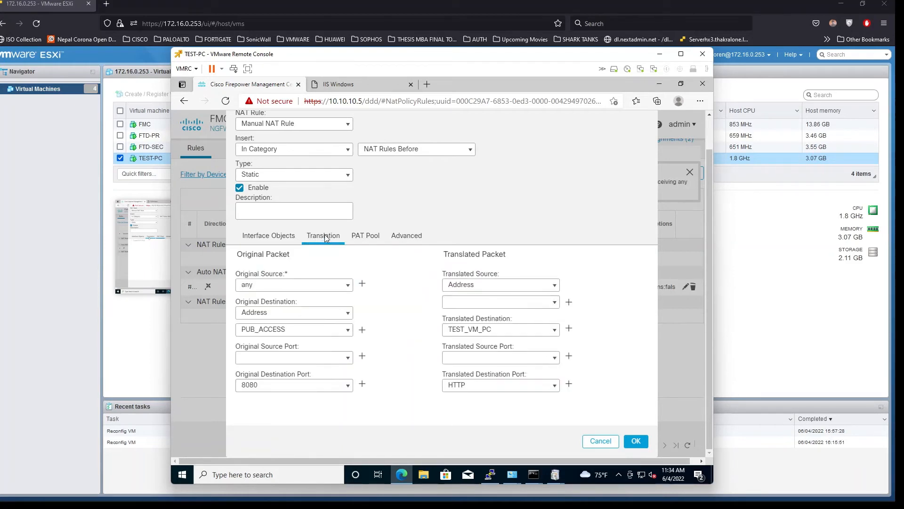
Add the 8080-to-HTTP rule to NAT_POLICY and dismiss the interface status notification
{"action": "left_click", "coordinate": [632, 442]}
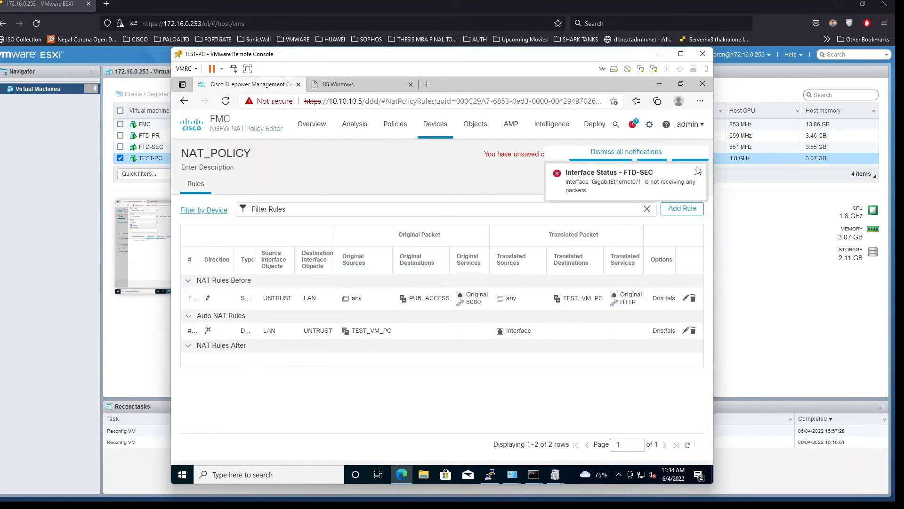
{"action": "left_click", "coordinate": [698, 174]}
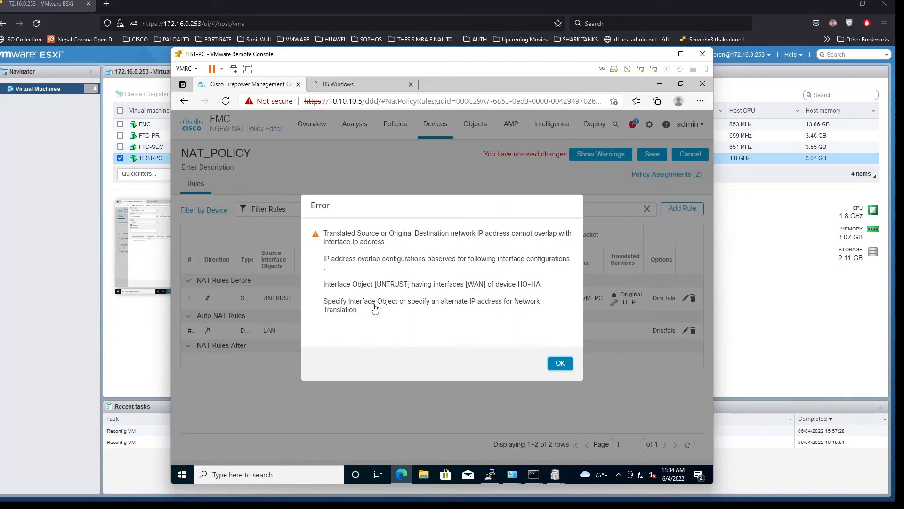
Acknowledge the overlap error and change the 8080 rule's original destination to Source Interface IP
{"action": "left_click", "coordinate": [560, 363]}
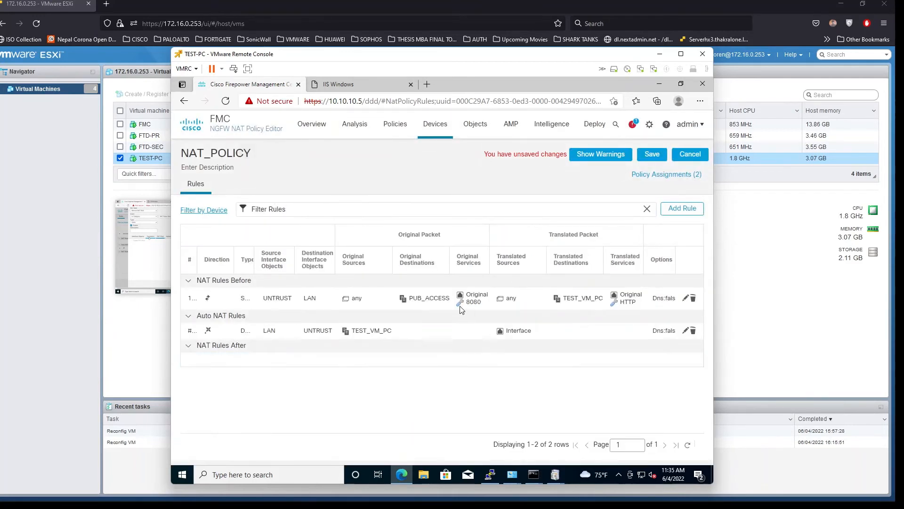
{"action": "left_click", "coordinate": [686, 300]}
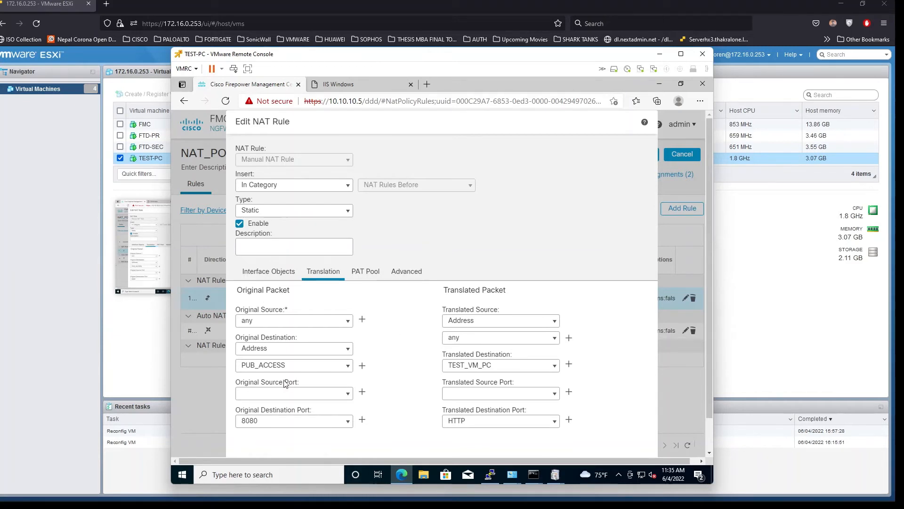
{"action": "left_click", "coordinate": [349, 352]}
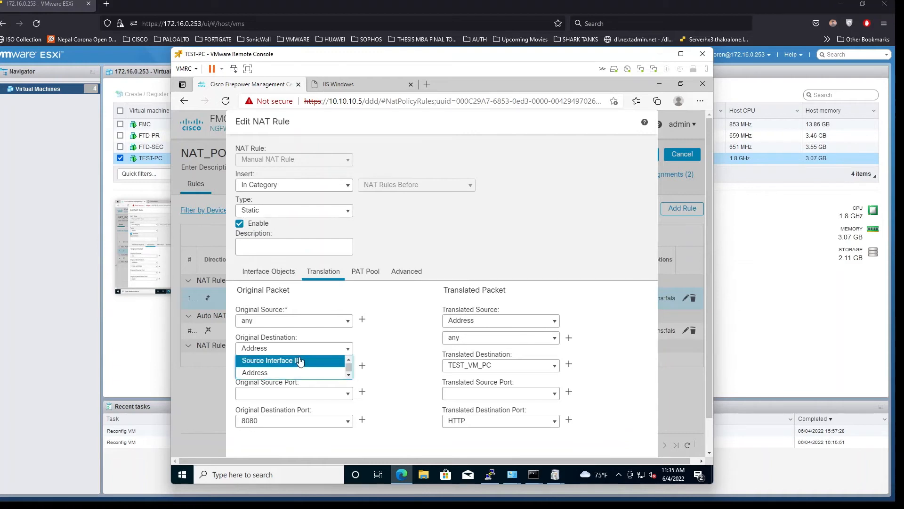
{"action": "left_click", "coordinate": [295, 358]}
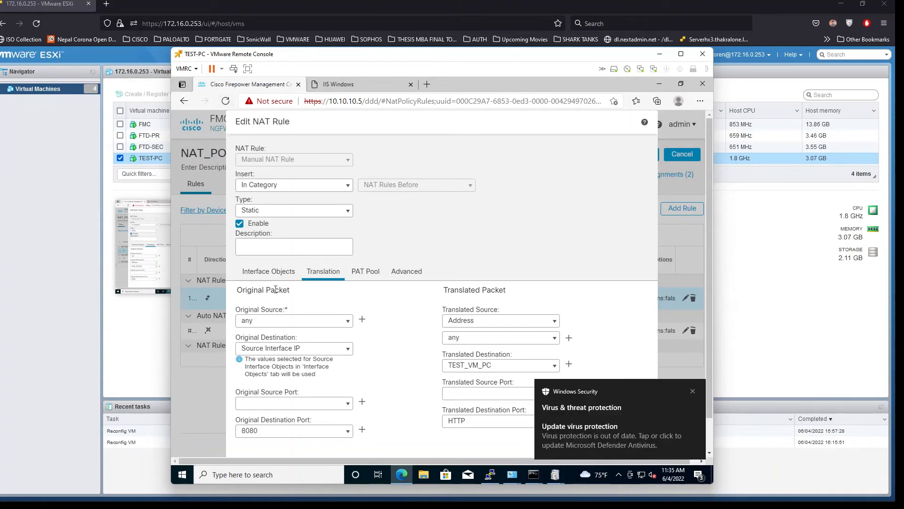
Review the rule's interfaces and translation, then accept the edited rule
{"action": "left_click", "coordinate": [276, 272]}
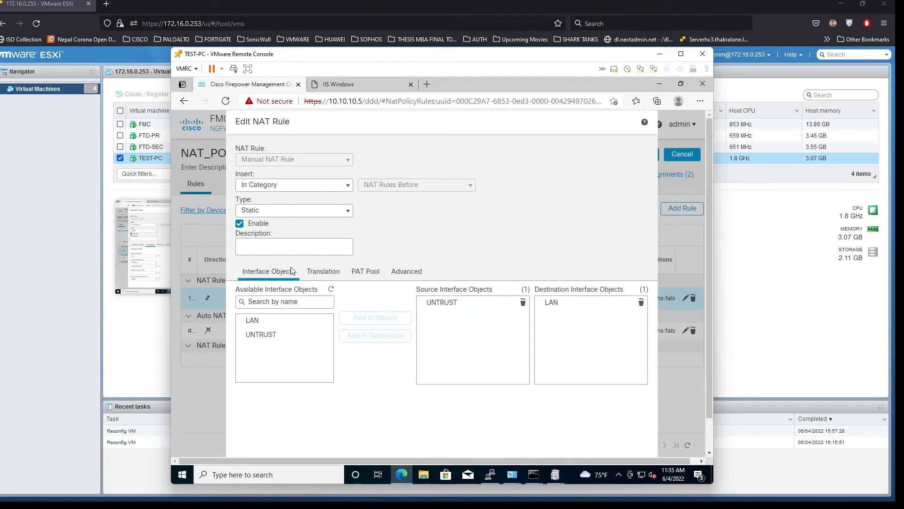
{"action": "left_click", "coordinate": [312, 274]}
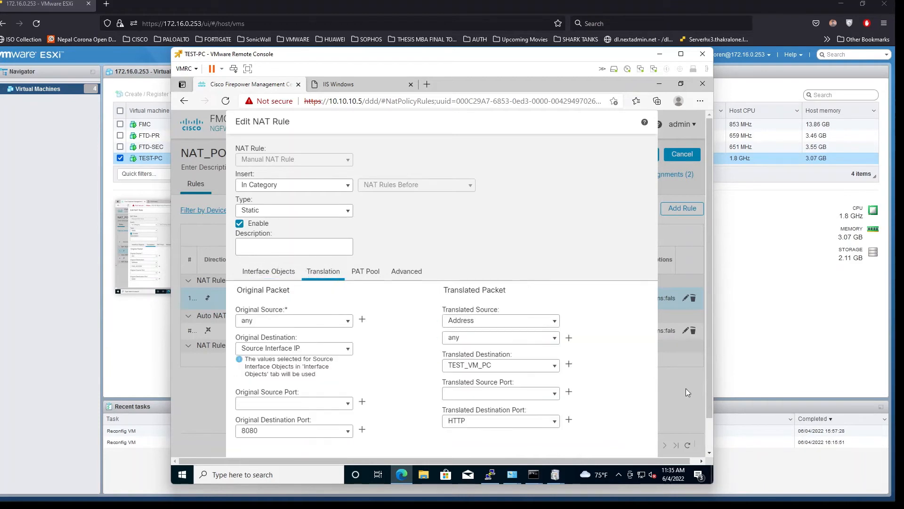
{"action": "scroll", "coordinate": [630, 365], "scroll_direction": "down", "scroll_amount": 1}
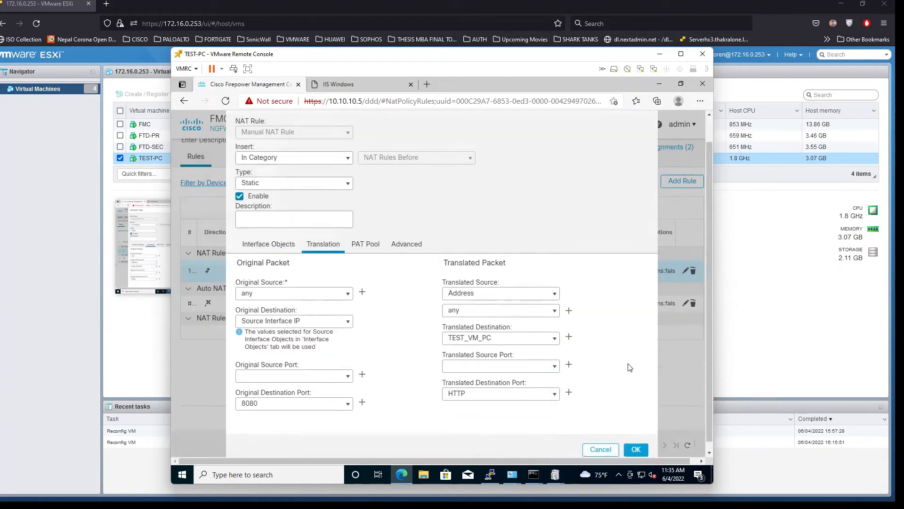
{"action": "left_click", "coordinate": [637, 441]}
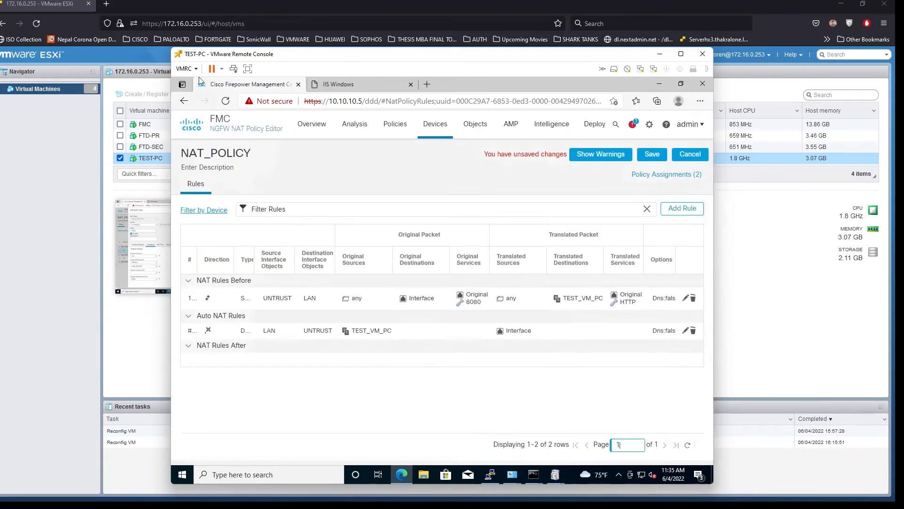
Save NAT_POLICY with the new 8080 manual rule
{"action": "left_click", "coordinate": [652, 155]}
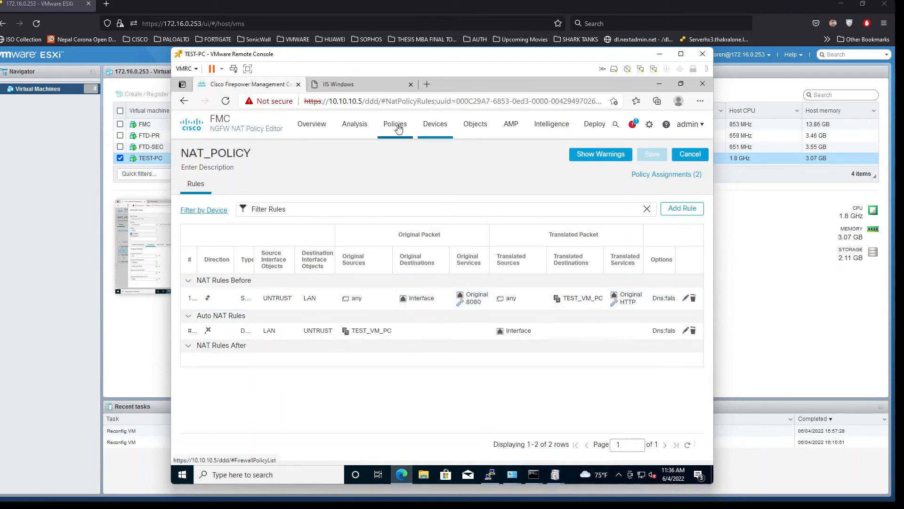
Edit FTD-POLICY from Policies > Access Control and start a new access rule
{"action": "mouse_move", "coordinate": [398, 127]}
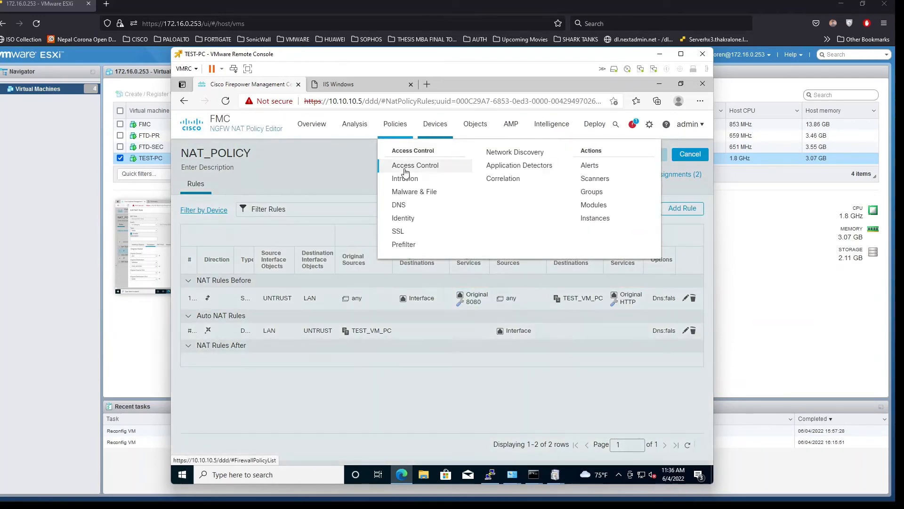
{"action": "left_click", "coordinate": [404, 169]}
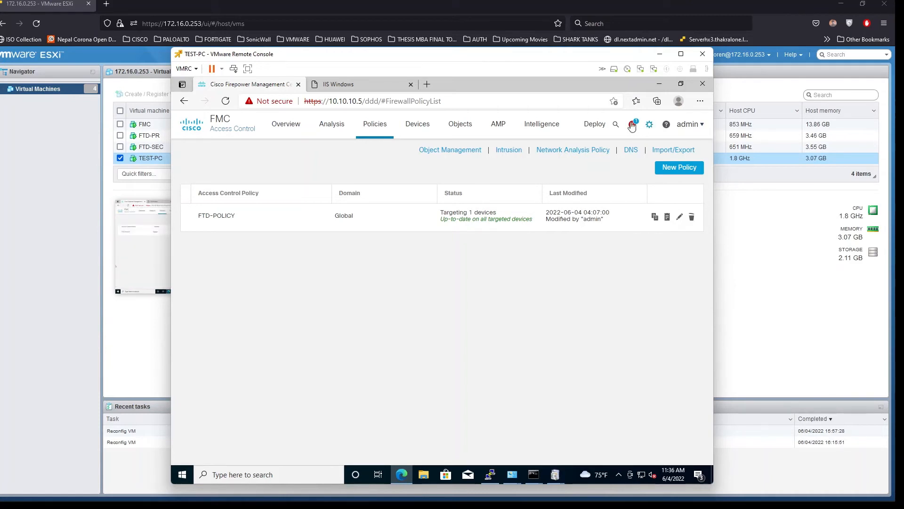
{"action": "left_click", "coordinate": [679, 218]}
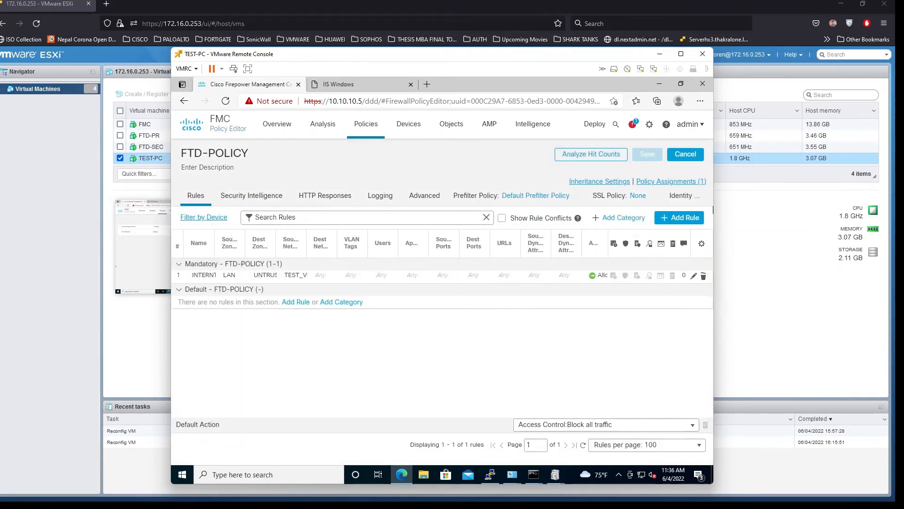
{"action": "left_click", "coordinate": [680, 218]}
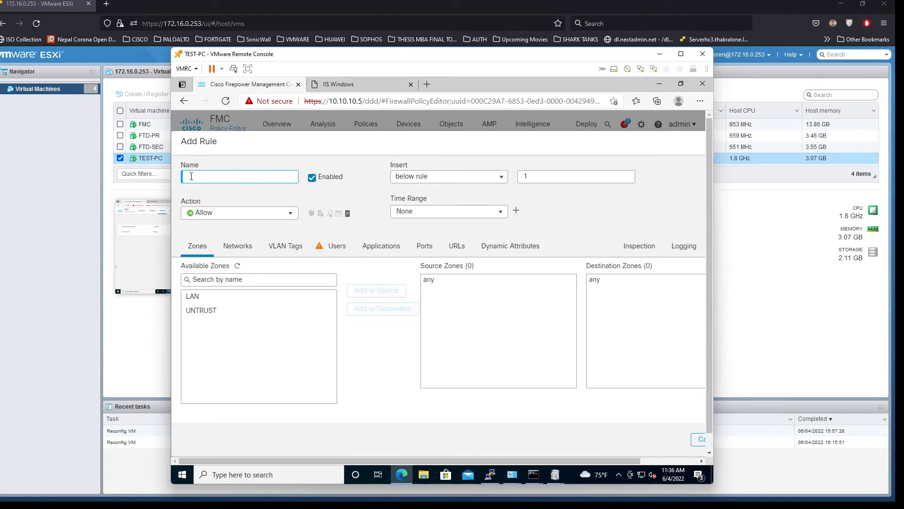
Name the rule PUB_WEB_ACCESS, with source zone UNTRUST and destination zone LAN
{"action": "type", "text": "PUB_WEB_ACCESS"}
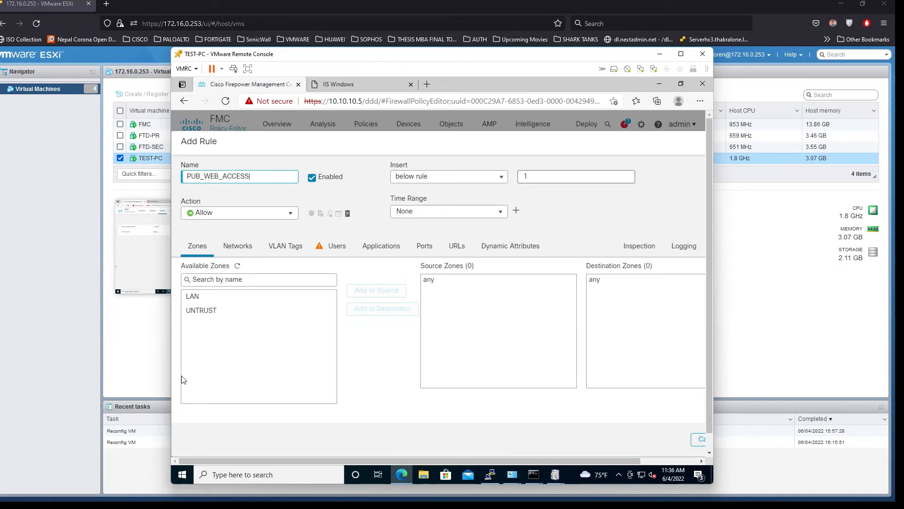
{"action": "left_click", "coordinate": [205, 314]}
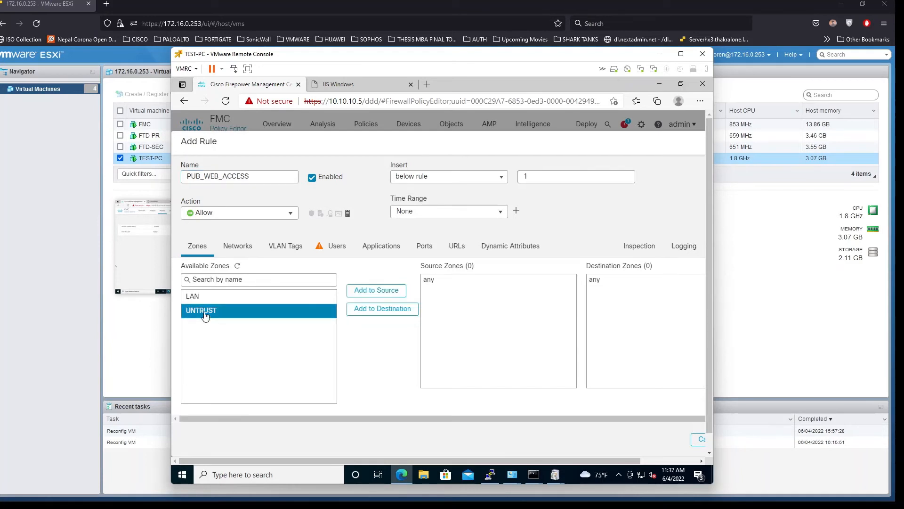
{"action": "left_click", "coordinate": [357, 292]}
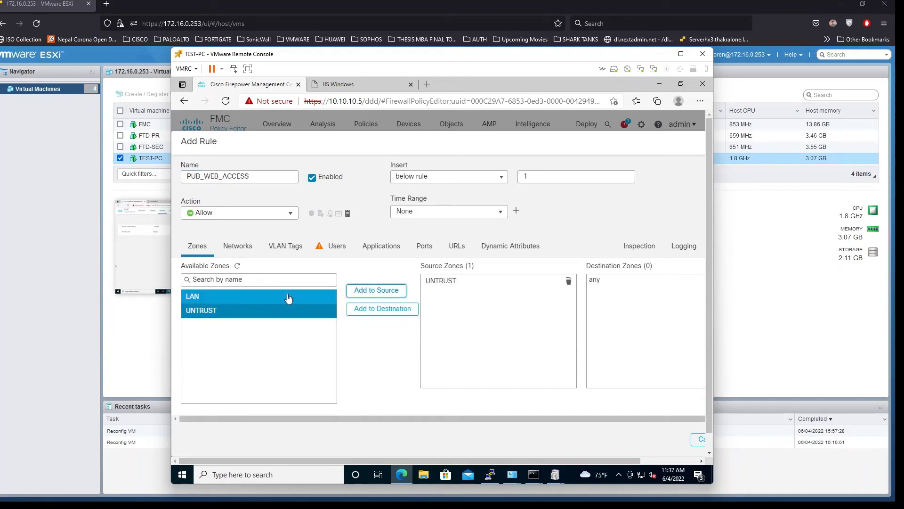
{"action": "left_click", "coordinate": [239, 298]}
{"action": "left_click", "coordinate": [367, 289]}
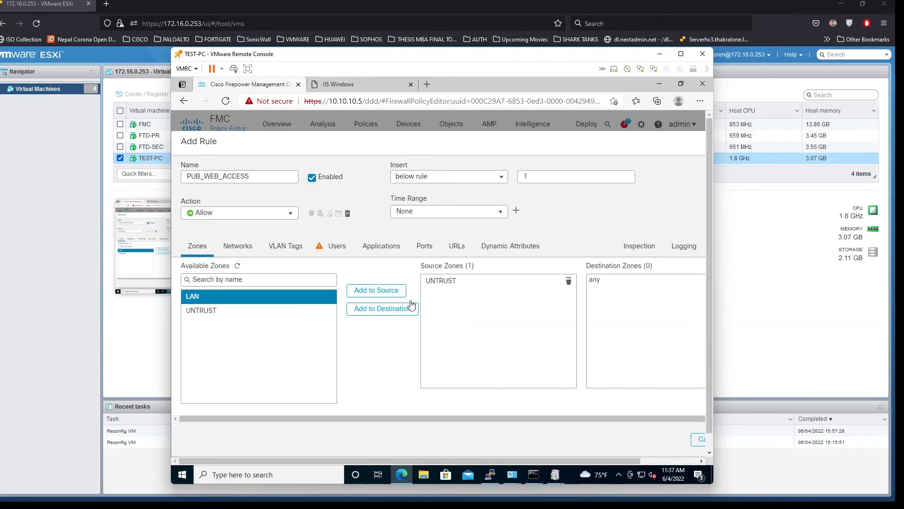
{"action": "left_click", "coordinate": [358, 309]}
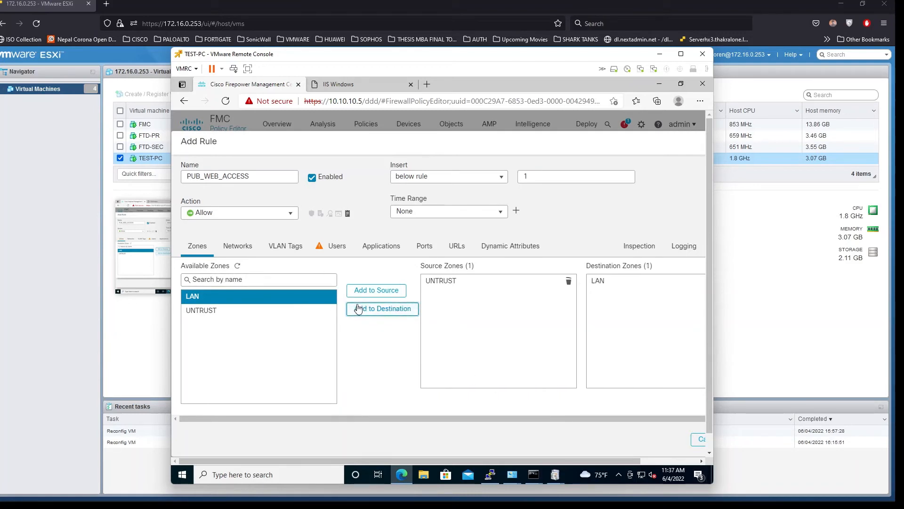
Set the rule's source network to any
{"action": "left_click", "coordinate": [237, 248]}
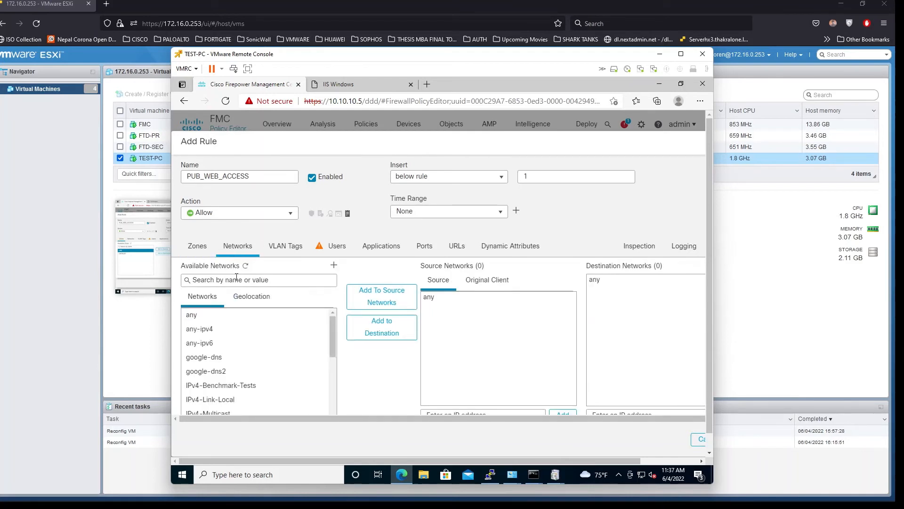
{"action": "left_click", "coordinate": [229, 319]}
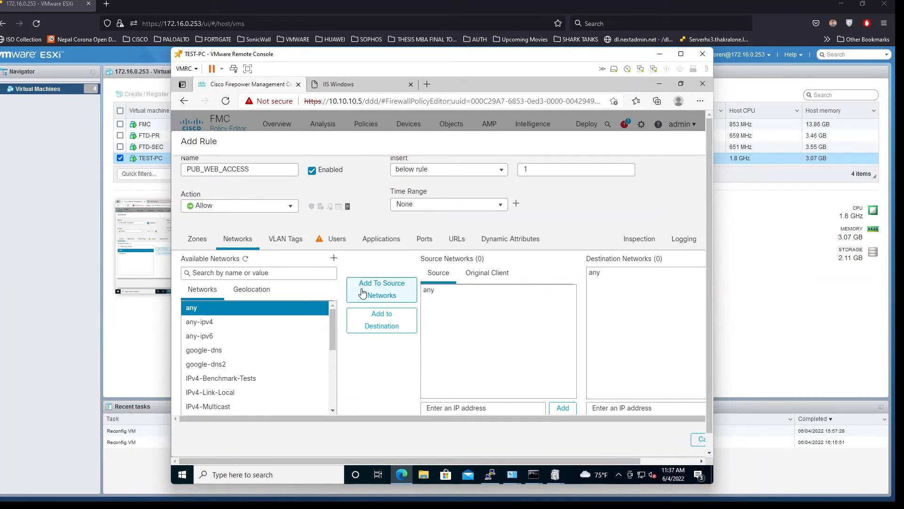
{"action": "left_click", "coordinate": [362, 293]}
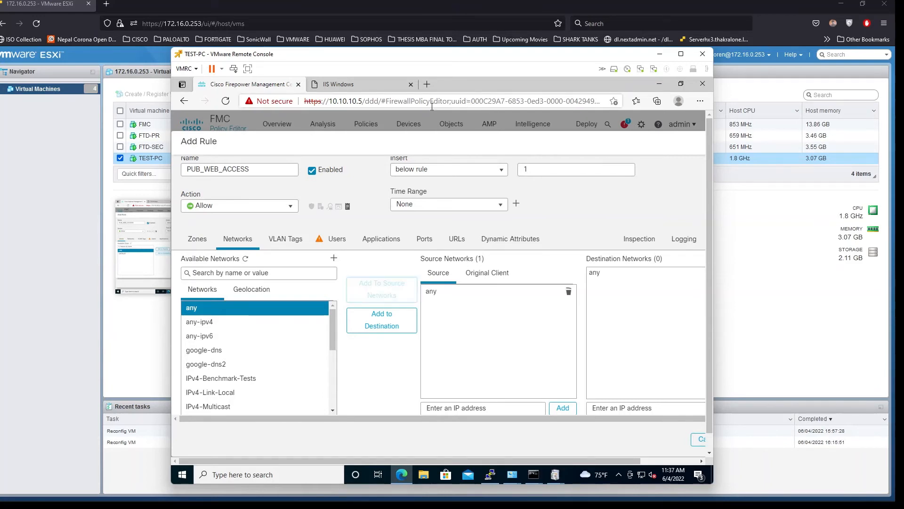
Search for TEST and add TEST_VM_PC as the destination network
{"action": "left_click", "coordinate": [248, 272]}
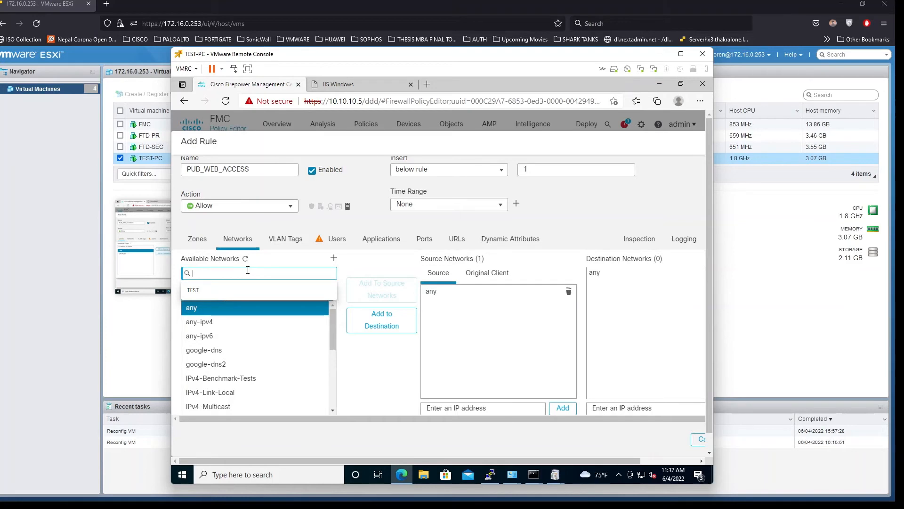
{"action": "type", "text": "TEST"}
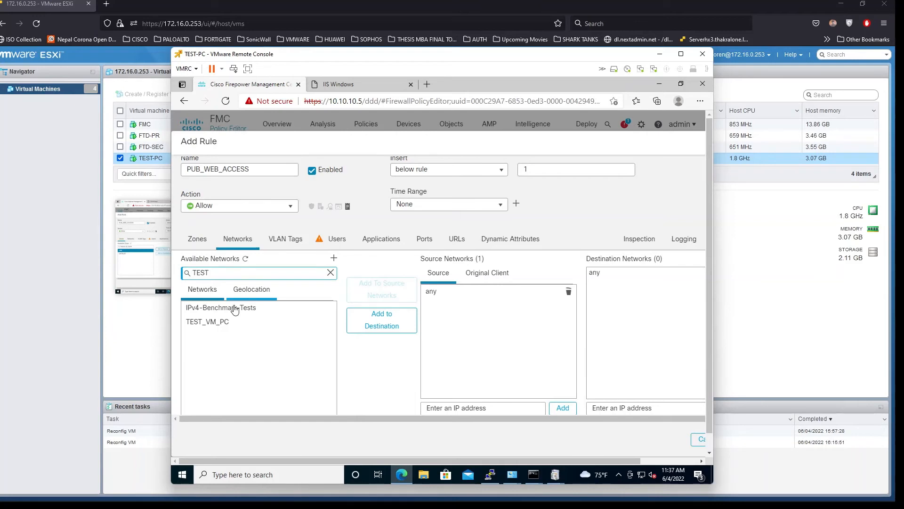
{"action": "left_click", "coordinate": [209, 323]}
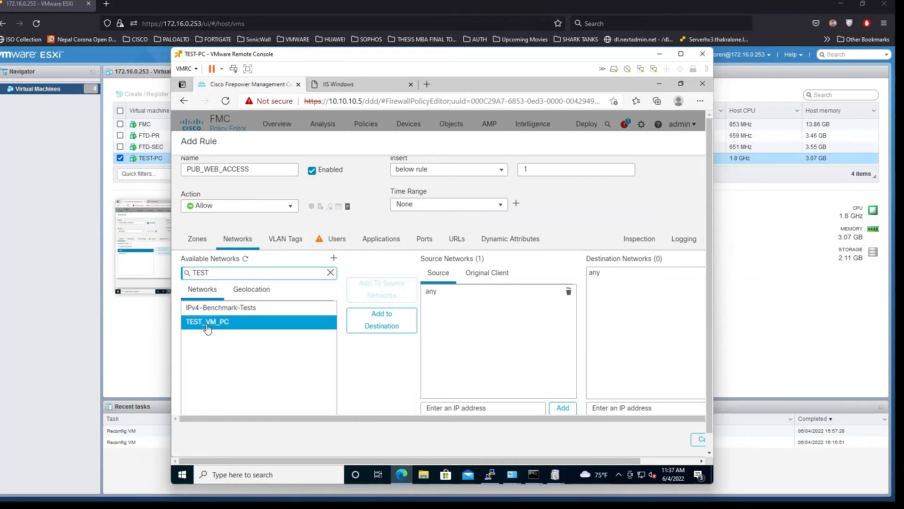
{"action": "left_click_drag", "start_coordinate": [232, 272], "coordinate": [175, 277]}
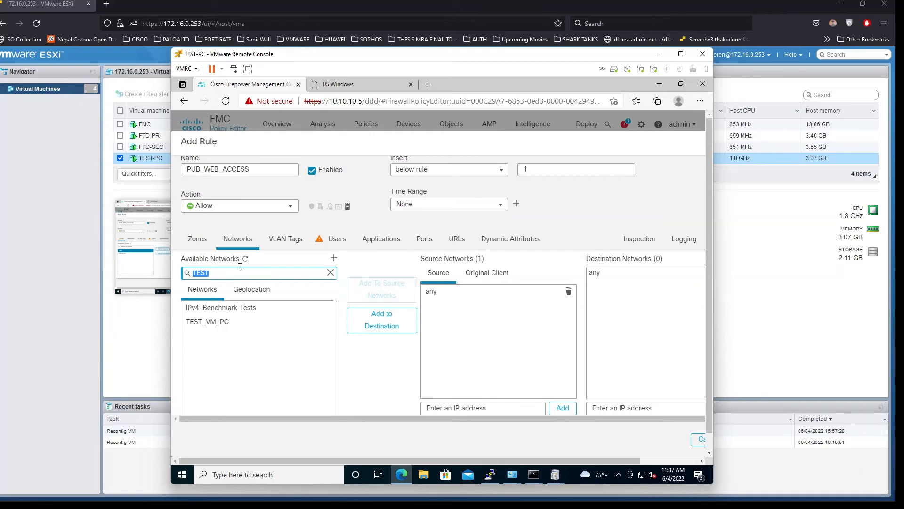
{"action": "key", "text": "BackSpace"}
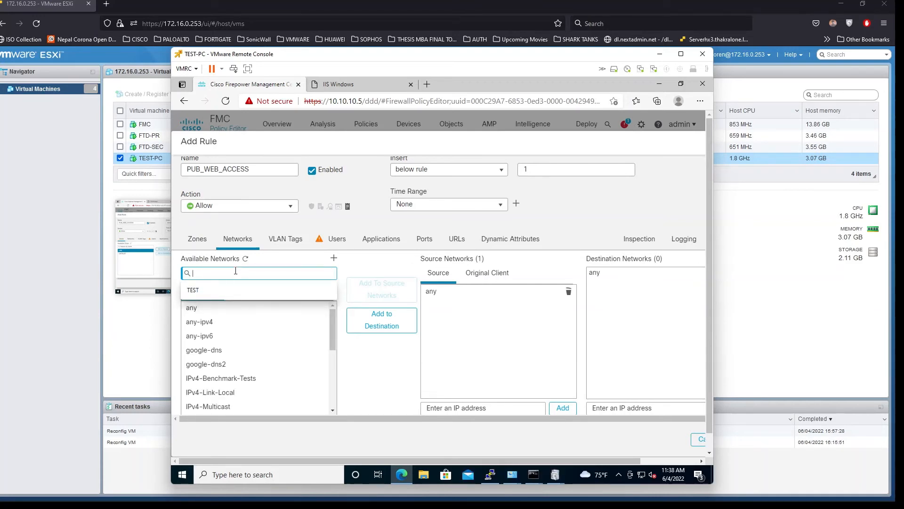
{"action": "type", "text": "TEST"}
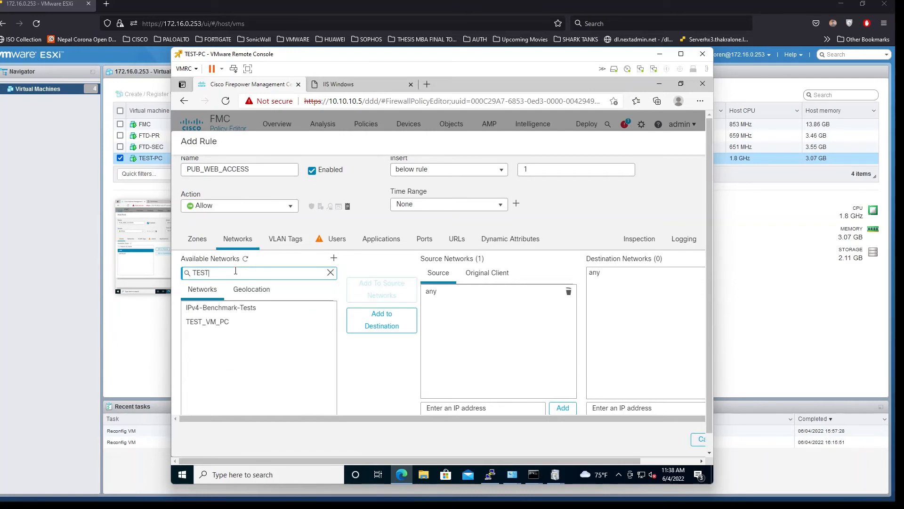
{"action": "left_click", "coordinate": [225, 324]}
{"action": "left_click", "coordinate": [395, 324]}
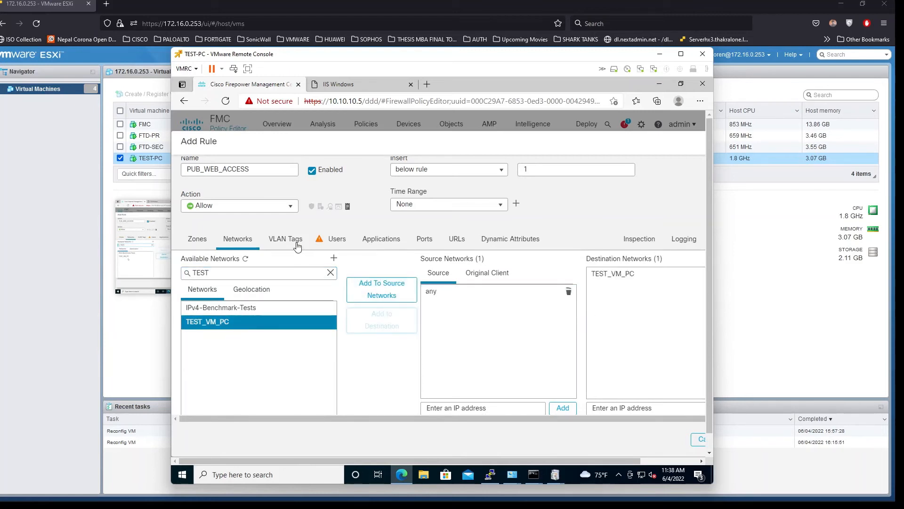
{"action": "left_click", "coordinate": [365, 241]}
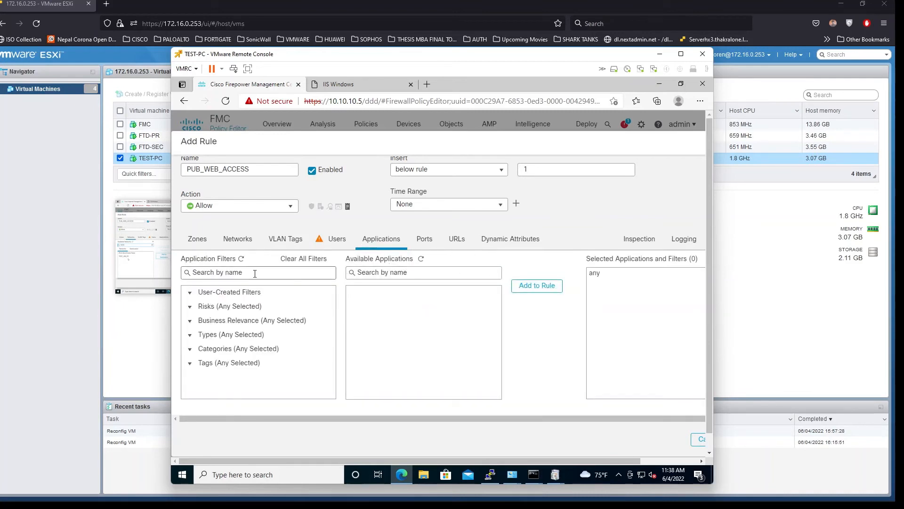
Add port 8080 as the rule's destination port
{"action": "left_click", "coordinate": [430, 241]}
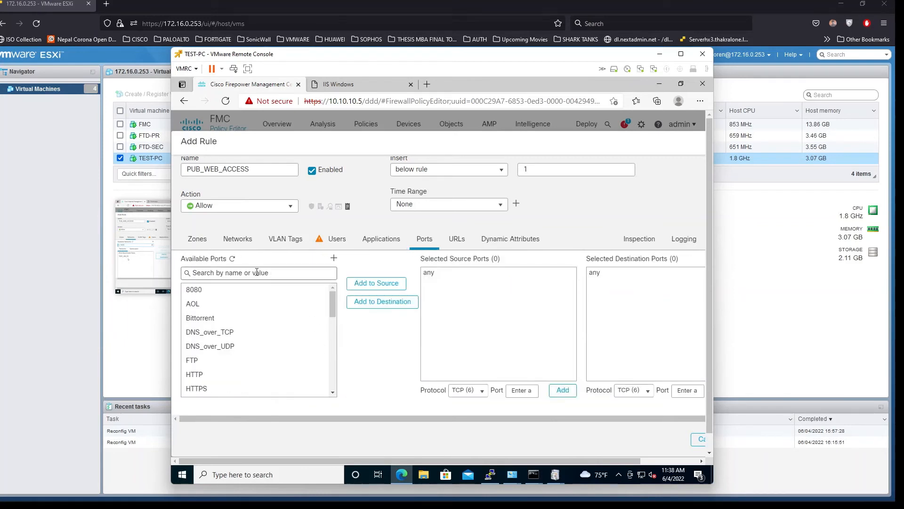
{"action": "left_click", "coordinate": [227, 289]}
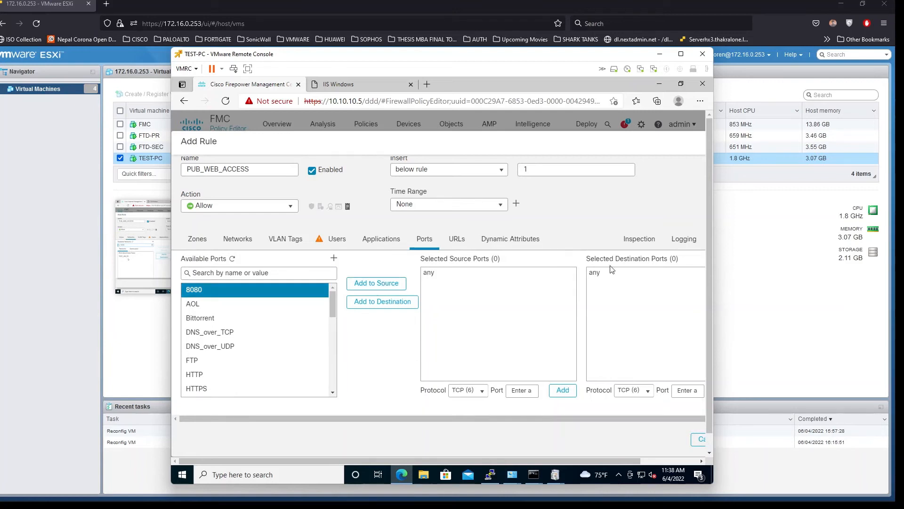
{"action": "left_click", "coordinate": [372, 304]}
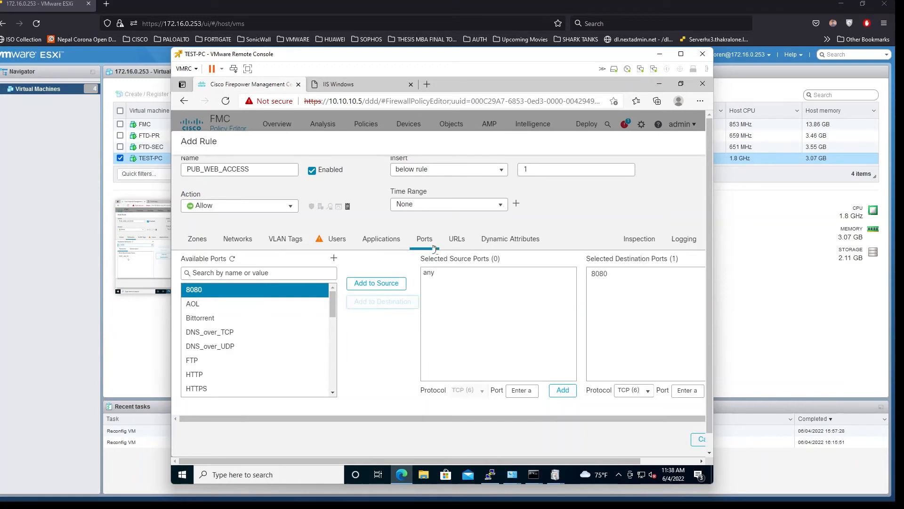
Add PUB_WEB_ACCESS to FTD-POLICY as rule 2
{"action": "left_click", "coordinate": [453, 239]}
{"action": "left_click_drag", "start_coordinate": [622, 461], "coordinate": [702, 453]}
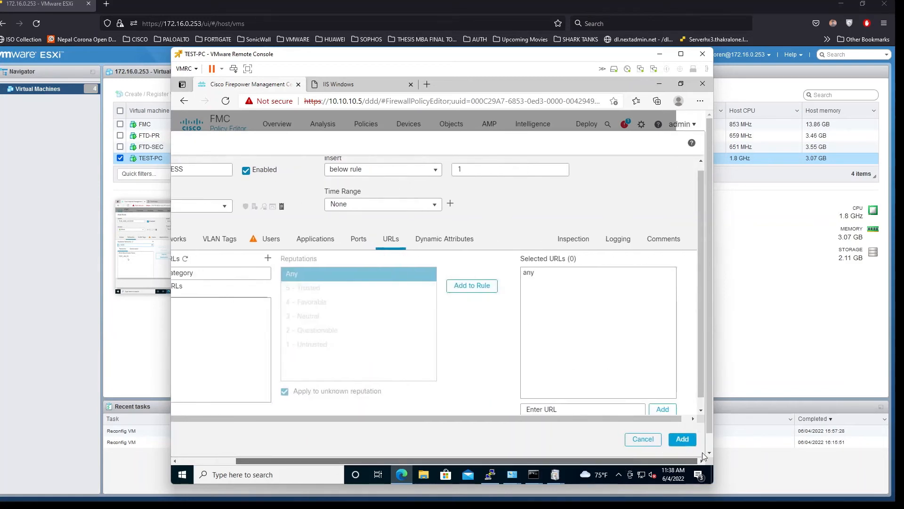
{"action": "left_click", "coordinate": [683, 439]}
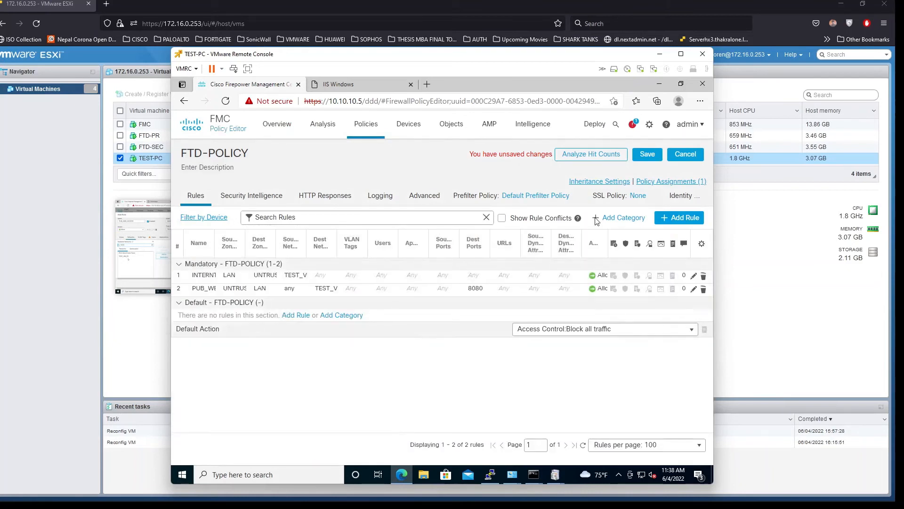
Save FTD-POLICY, select HO-HA in the deployment list and confirm its deployment
{"action": "left_click", "coordinate": [648, 154]}
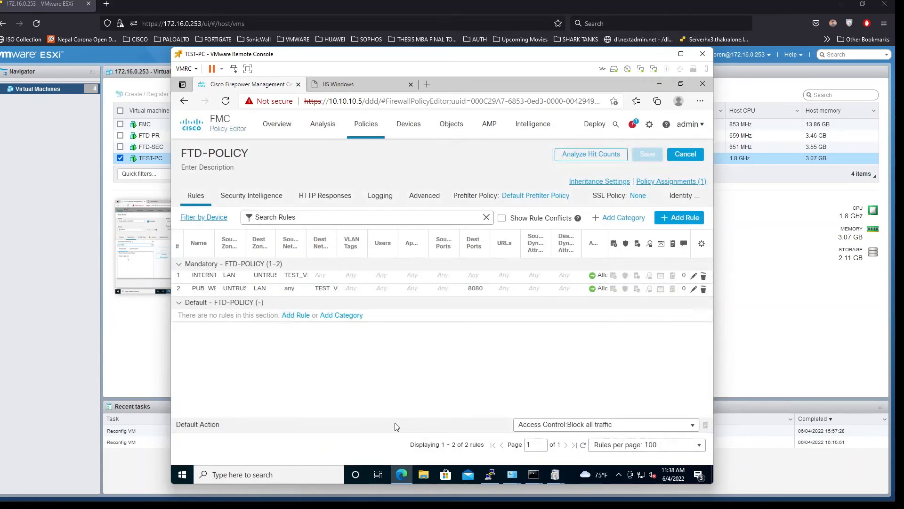
{"action": "left_click", "coordinate": [595, 125]}
{"action": "left_click", "coordinate": [601, 151]}
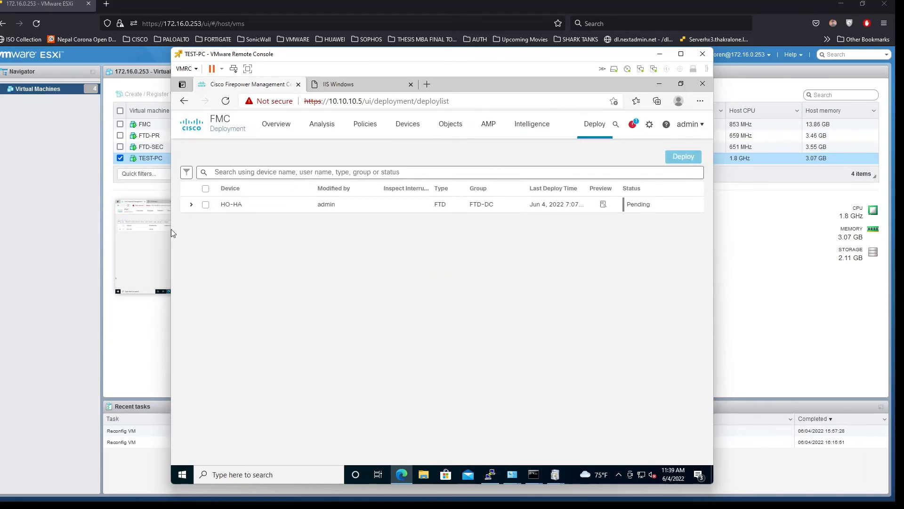
{"action": "left_click", "coordinate": [206, 205]}
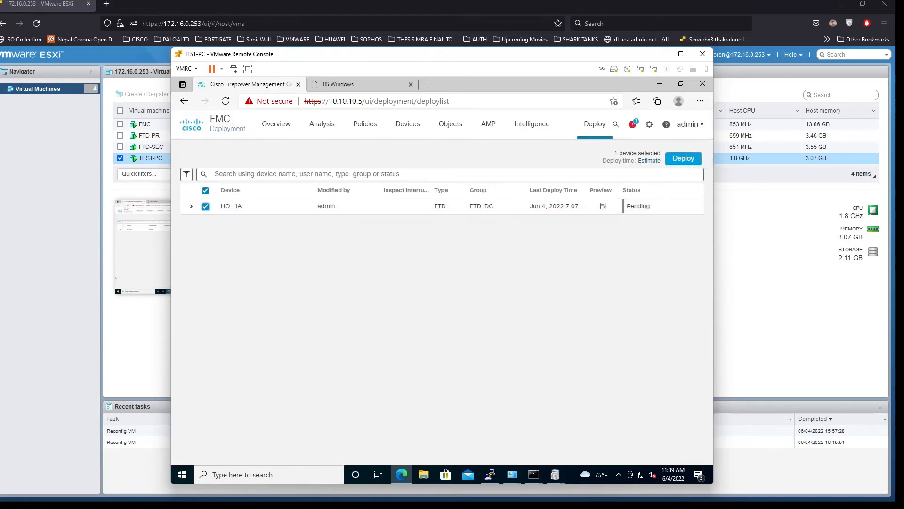
{"action": "left_click", "coordinate": [689, 162]}
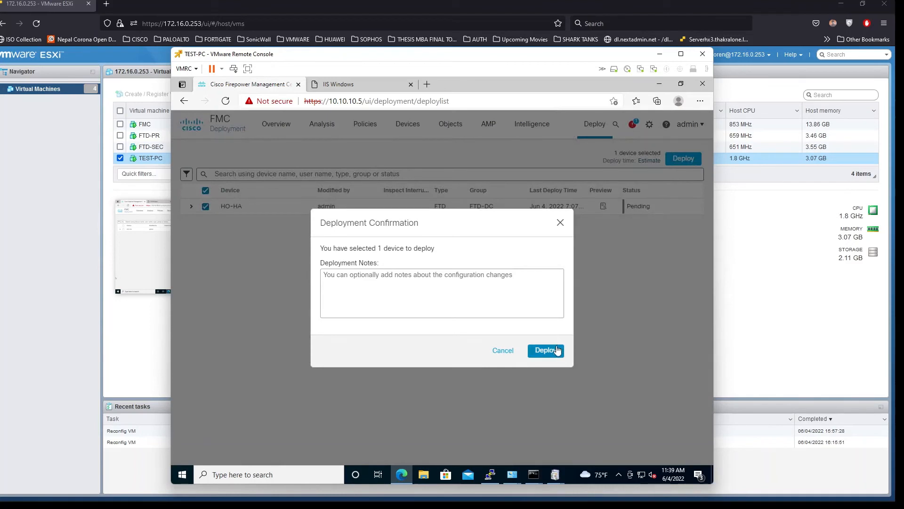
{"action": "left_click", "coordinate": [558, 351]}
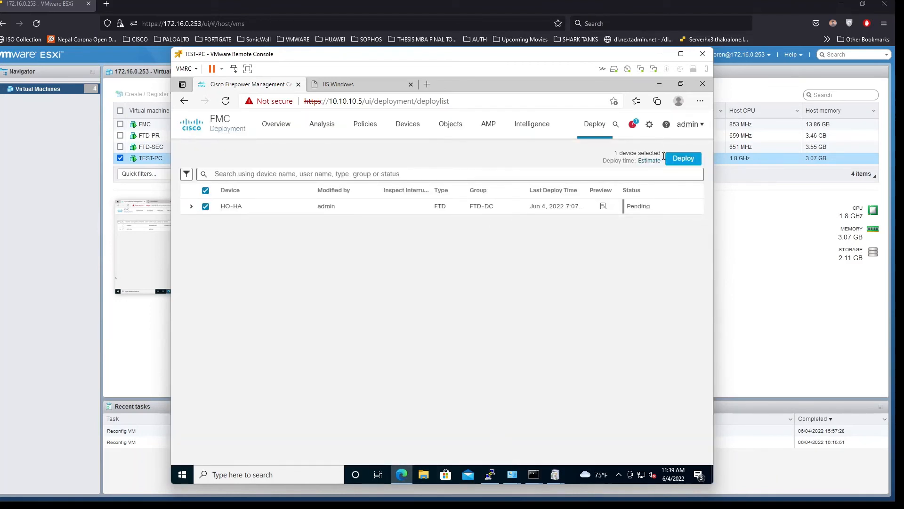
Run 'show nat translated' in the firewall's PuTTY CLI using Tab completion
{"action": "left_click", "coordinate": [490, 474]}
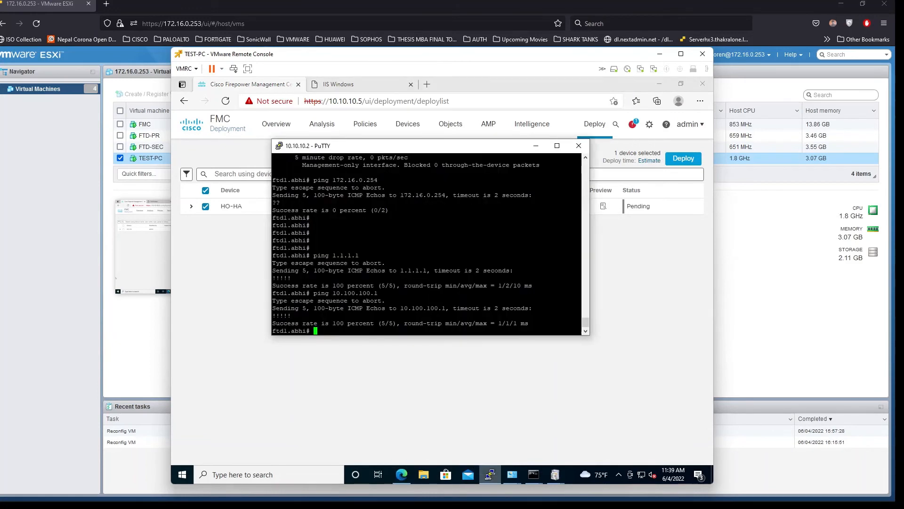
{"action": "type", "text": "sho"}
{"action": "key", "text": "Tab"}
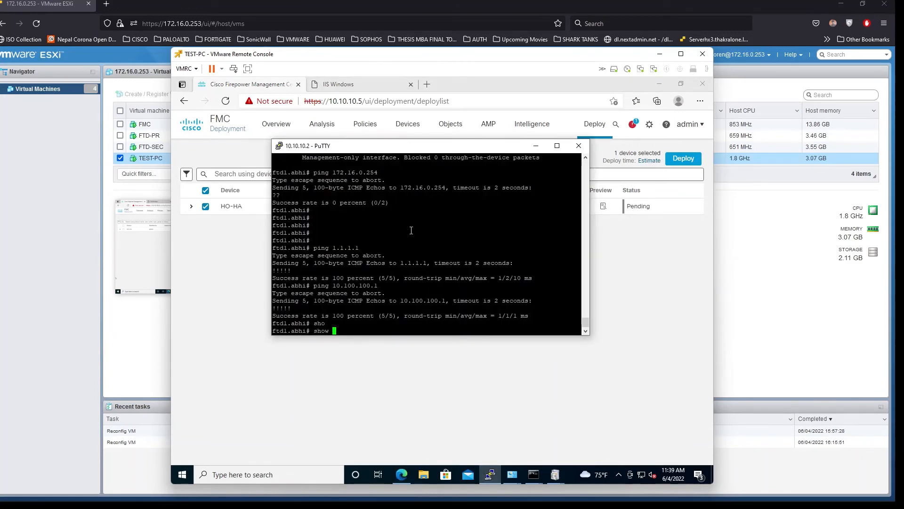
{"action": "type", "text": "nat"}
{"action": "key", "text": "Tab"}
{"action": "type", "text": "tra"}
{"action": "key", "text": "Tab"}
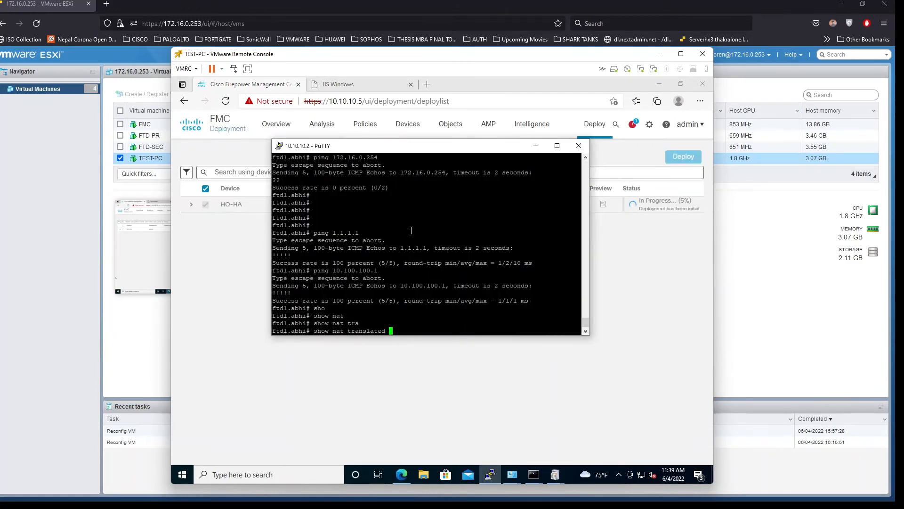
{"action": "key", "text": "Return"}
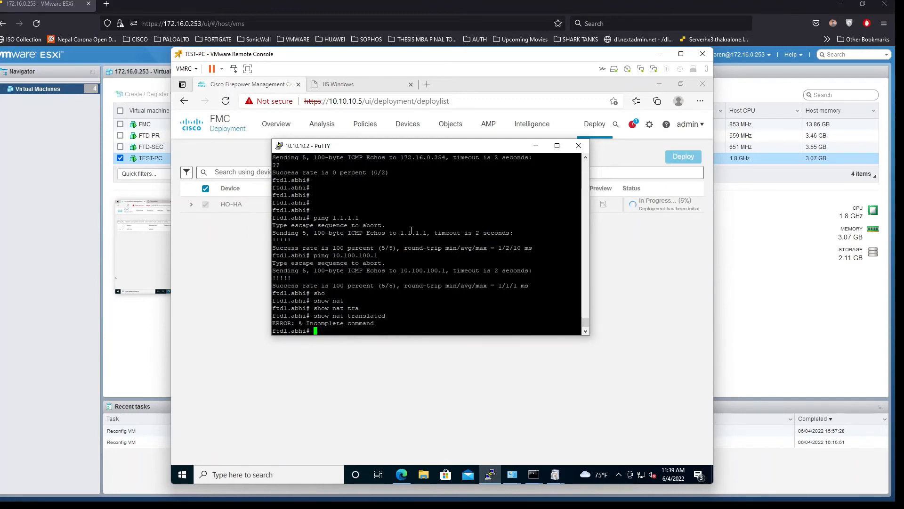
Rerun it as 'show nat translated interface WAN' and highlight the Auto NAT output
{"action": "key", "text": "Up"}
{"action": "type", "text": "?"}
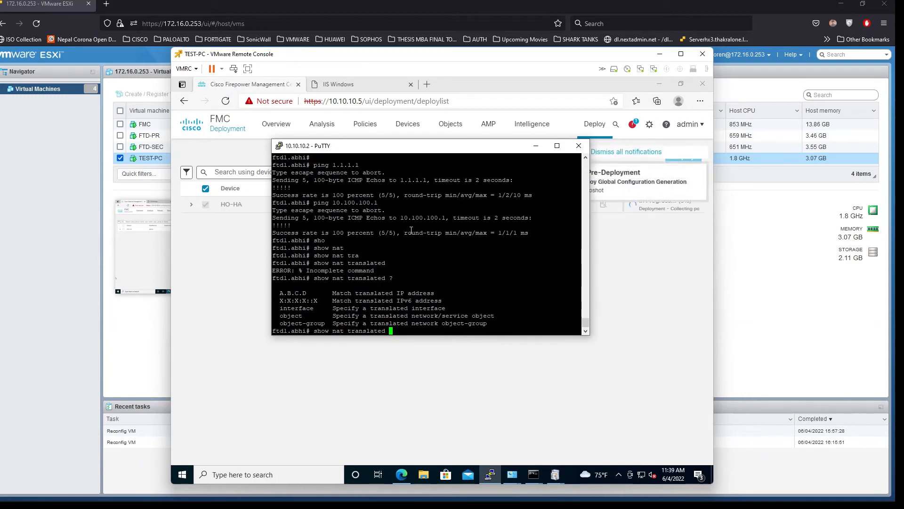
{"action": "type", "text": "in"}
{"action": "key", "text": "Tab"}
{"action": "type", "text": "?"}
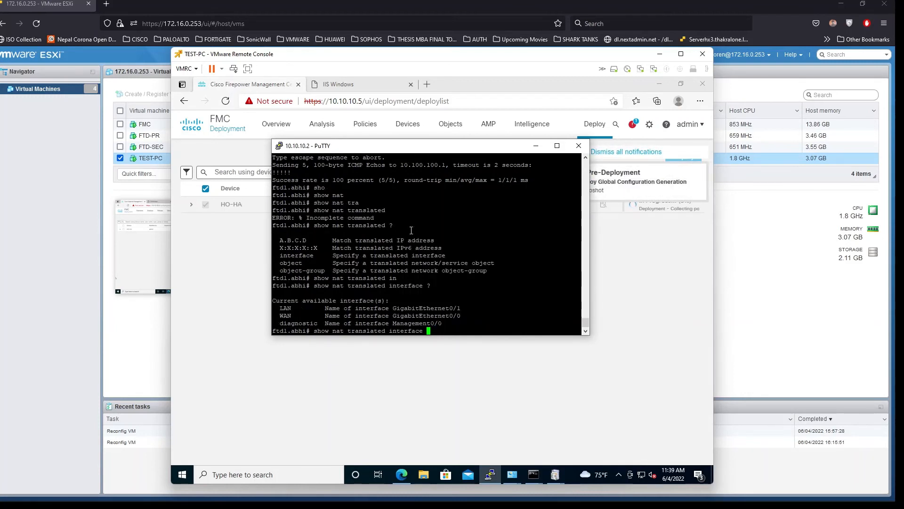
{"action": "type", "text": "WA"}
{"action": "key", "text": "Tab"}
{"action": "key", "text": "Return"}
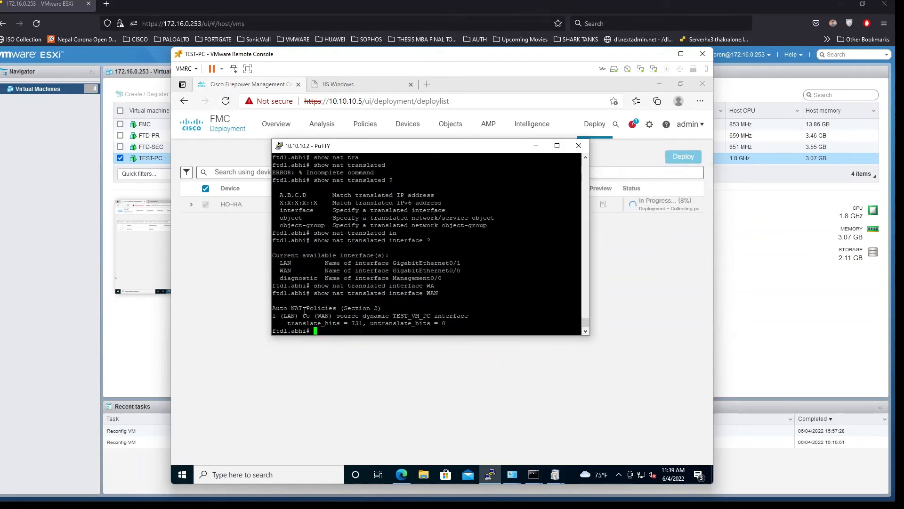
{"action": "left_click_drag", "start_coordinate": [281, 307], "coordinate": [446, 323]}
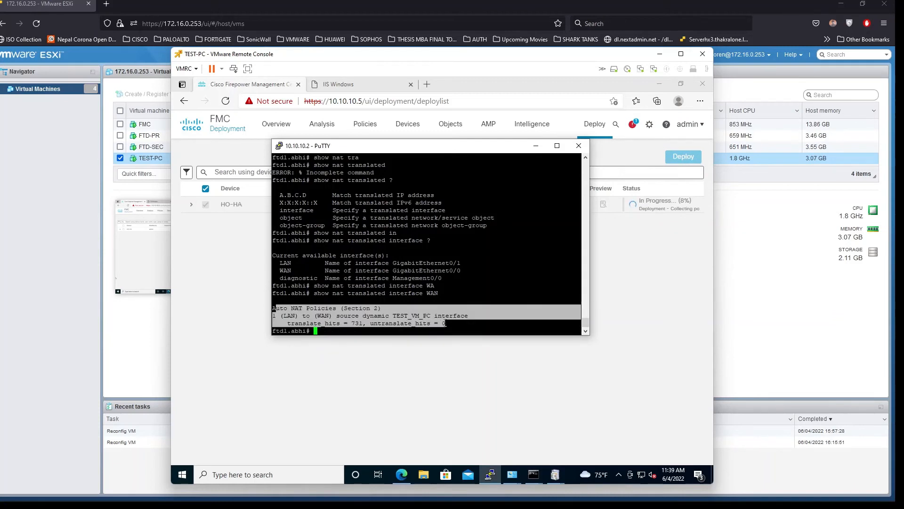
{"action": "left_click", "coordinate": [471, 307]}
Run 'show nat detail' and highlight the translate_hits and 10.100.100.100-to-172.16.0.250 lines
{"action": "key", "text": "Up"}
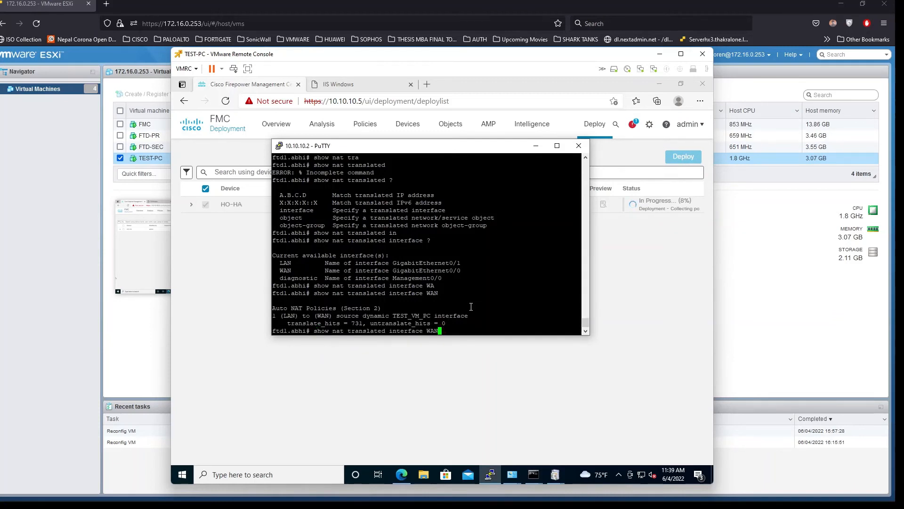
{"action": "key", "text": "BackSpace"}
{"action": "key", "text": "BackSpace"}
{"action": "key", "text": "BackSpace"}
{"action": "key", "text": "BackSpace"}
{"action": "key", "text": "BackSpace"}
{"action": "key", "text": "BackSpace"}
{"action": "key", "text": "BackSpace"}
{"action": "key", "text": "BackSpace"}
{"action": "key", "text": "BackSpace"}
{"action": "key", "text": "BackSpace"}
{"action": "key", "text": "BackSpace"}
{"action": "key", "text": "BackSpace"}
{"action": "key", "text": "BackSpace"}
{"action": "key", "text": "BackSpace"}
{"action": "key", "text": "BackSpace"}
{"action": "key", "text": "BackSpace"}
{"action": "key", "text": "BackSpace"}
{"action": "key", "text": "BackSpace"}
{"action": "key", "text": "BackSpace"}
{"action": "key", "text": "BackSpace"}
{"action": "key", "text": "BackSpace"}
{"action": "key", "text": "BackSpace"}
{"action": "key", "text": "BackSpace"}
{"action": "key", "text": "BackSpace"}
{"action": "type", "text": "?"}
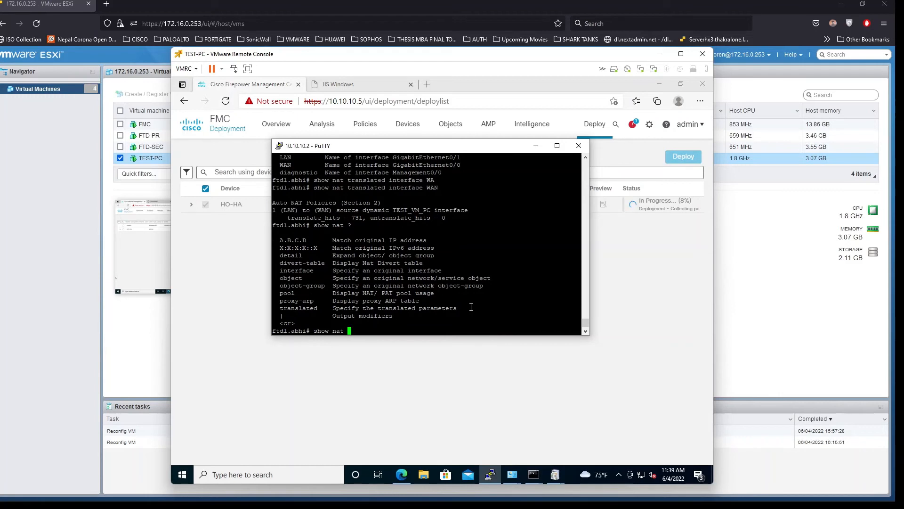
{"action": "type", "text": "det"}
{"action": "key", "text": "Tab"}
{"action": "key", "text": "Return"}
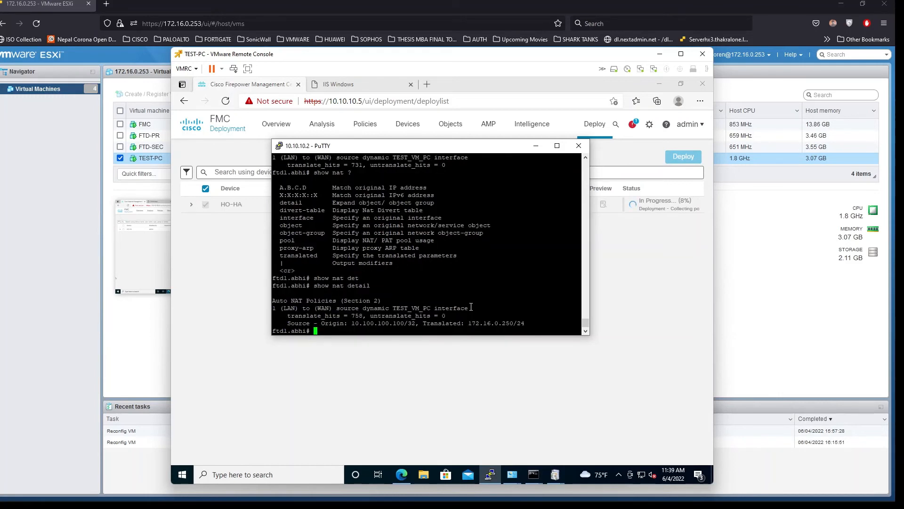
{"action": "left_click_drag", "start_coordinate": [284, 315], "coordinate": [367, 317]}
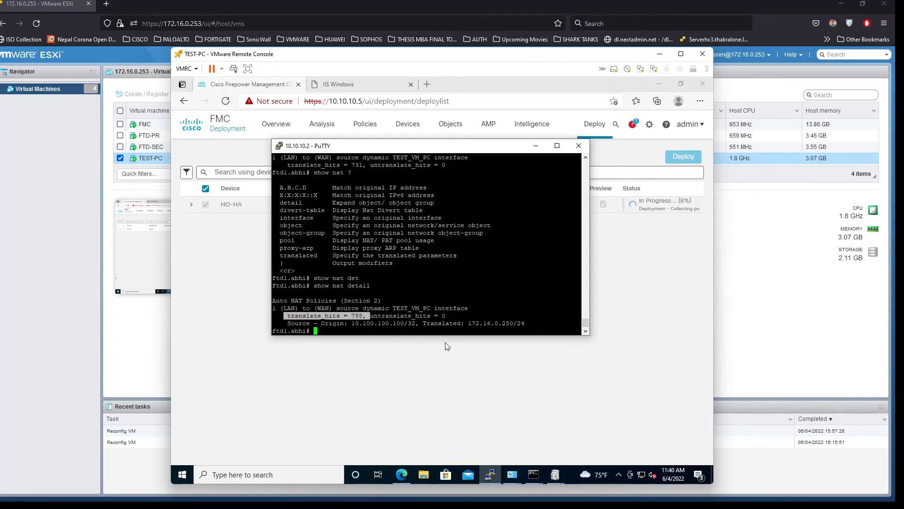
{"action": "left_click", "coordinate": [430, 302]}
{"action": "left_click_drag", "start_coordinate": [288, 323], "coordinate": [528, 322]}
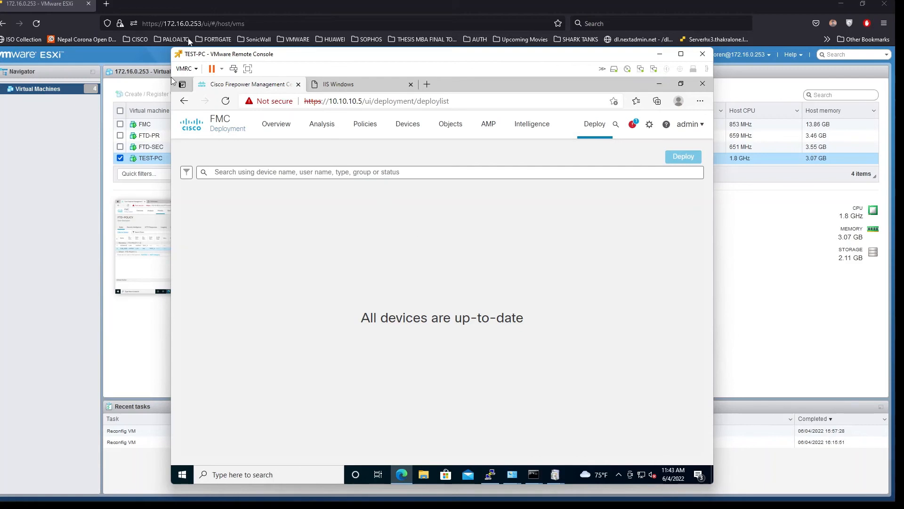
Load 172.16.0.250:8080 in a new Firefox tab, then check the FMC remote console
{"action": "left_click", "coordinate": [107, 4]}
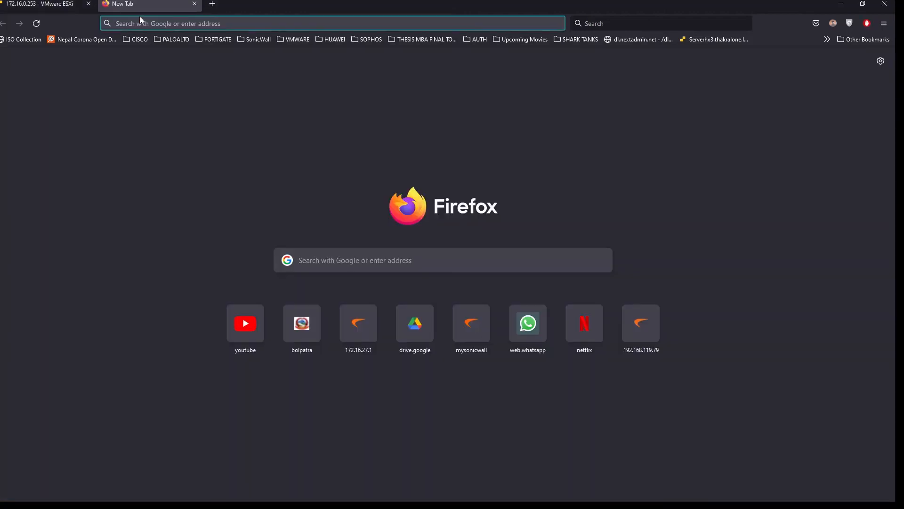
{"action": "left_click", "coordinate": [144, 24]}
{"action": "type", "text": "172.1"}
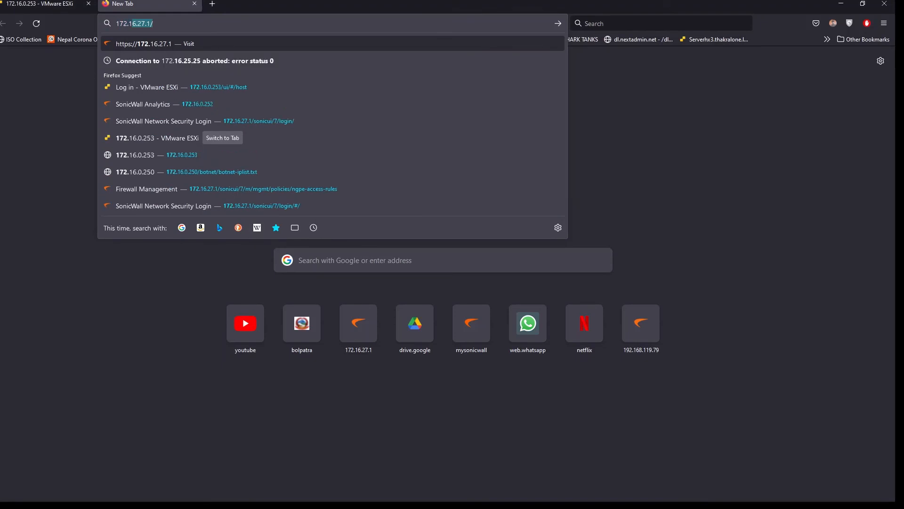
{"action": "type", "text": "6.0.250"}
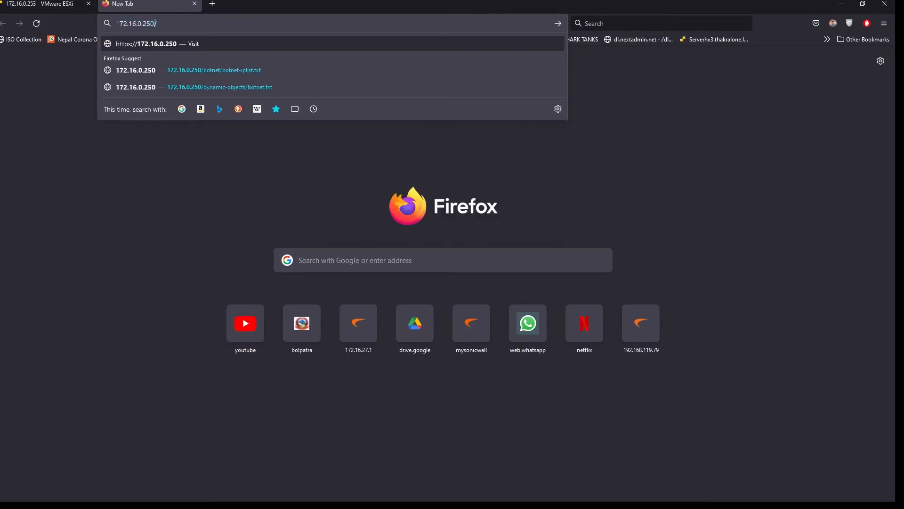
{"action": "type", "text": ":8080"}
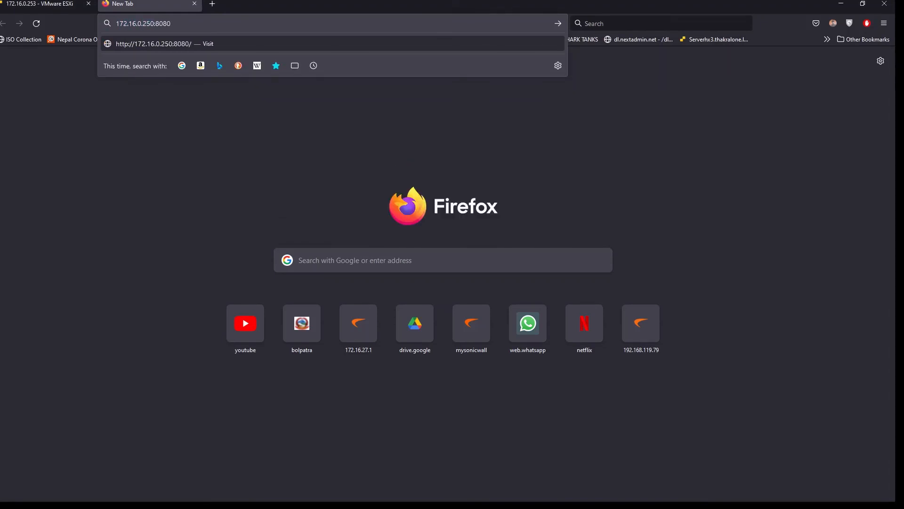
{"action": "key", "text": "Return"}
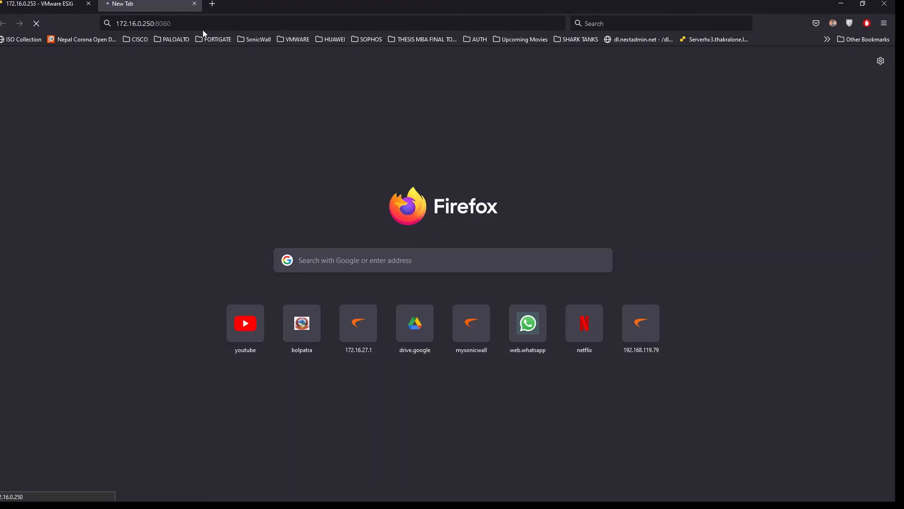
{"action": "left_click", "coordinate": [175, 20]}
{"action": "left_click", "coordinate": [208, 26]}
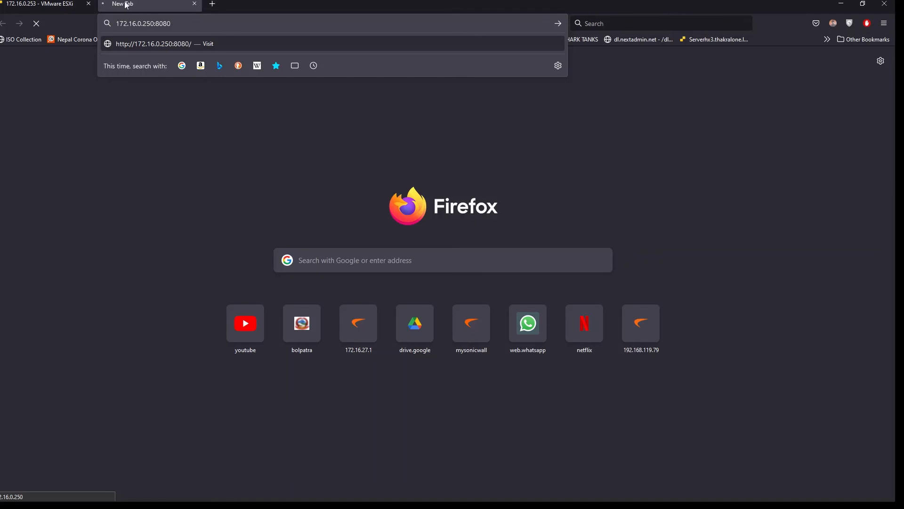
{"action": "mouse_move", "coordinate": [474, 504]}
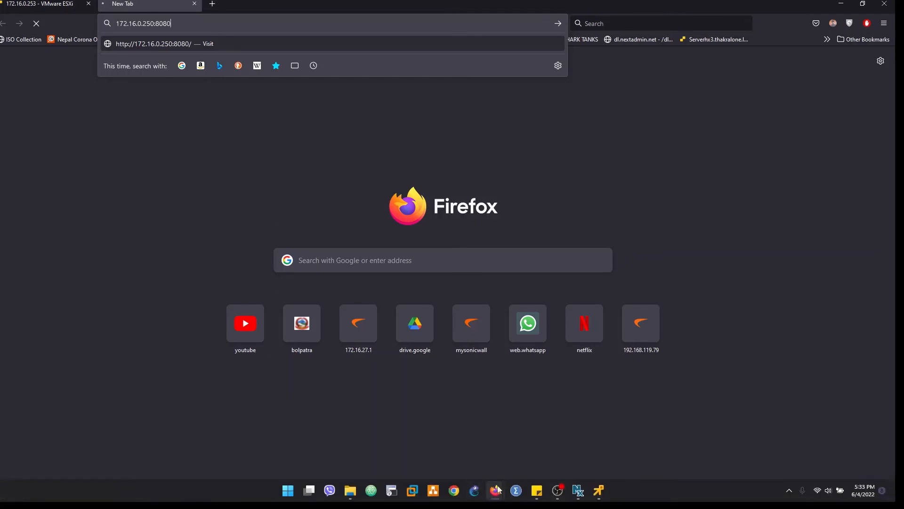
{"action": "left_click", "coordinate": [599, 490]}
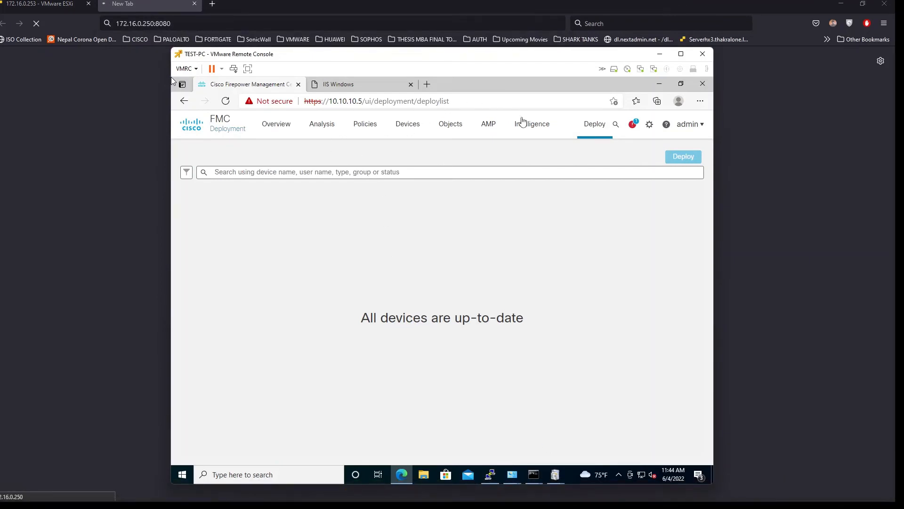
Retry the address without the port, re-append ':8080', and return to the FMC console
{"action": "left_click", "coordinate": [171, 24]}
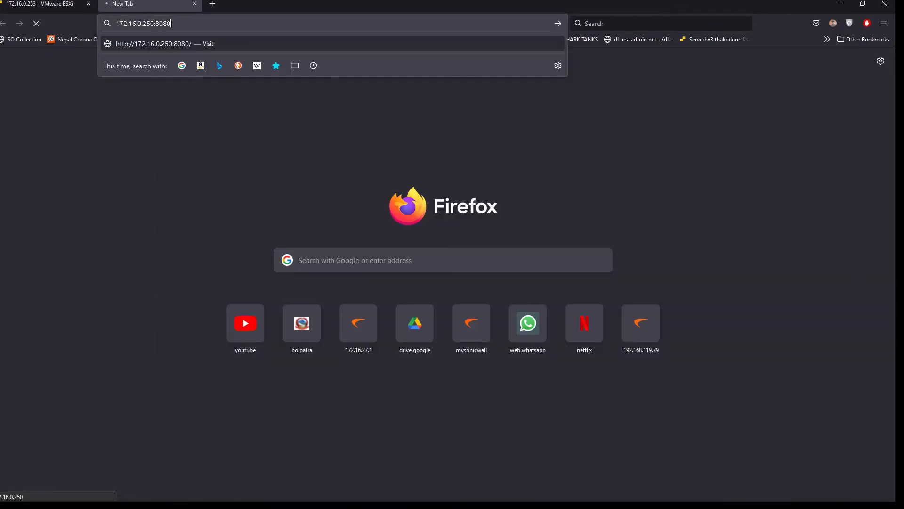
{"action": "key", "text": "BackSpace"}
{"action": "key", "text": "BackSpace"}
{"action": "key", "text": "BackSpace"}
{"action": "key", "text": "BackSpace"}
{"action": "key", "text": "BackSpace"}
{"action": "key", "text": "Return"}
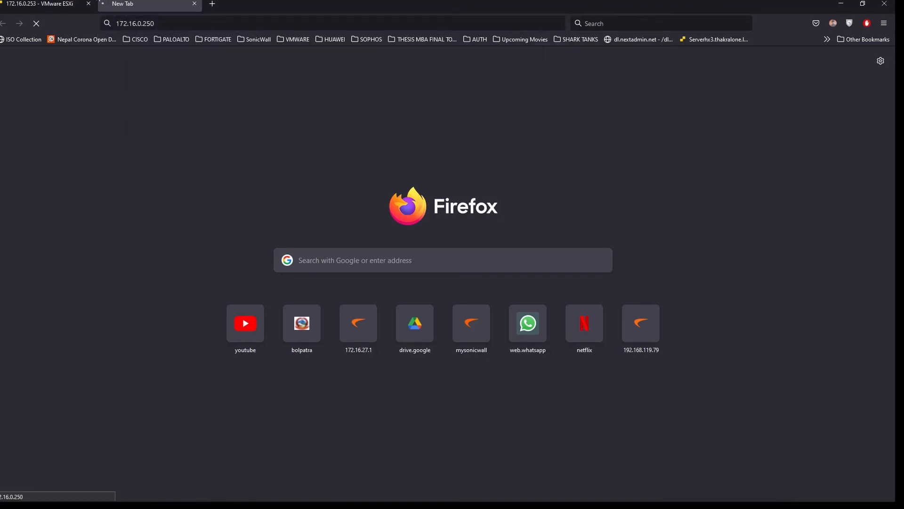
{"action": "left_click", "coordinate": [160, 23]}
{"action": "left_click", "coordinate": [200, 20]}
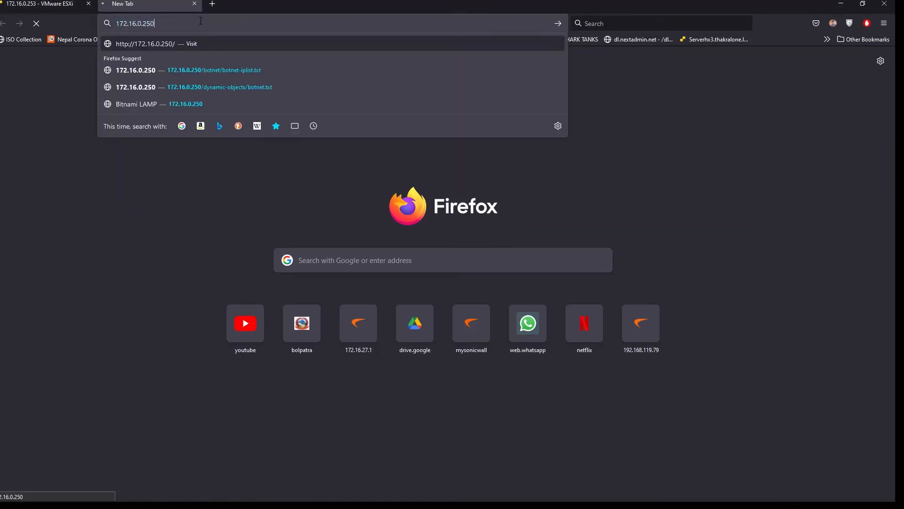
{"action": "type", "text": ":808"}
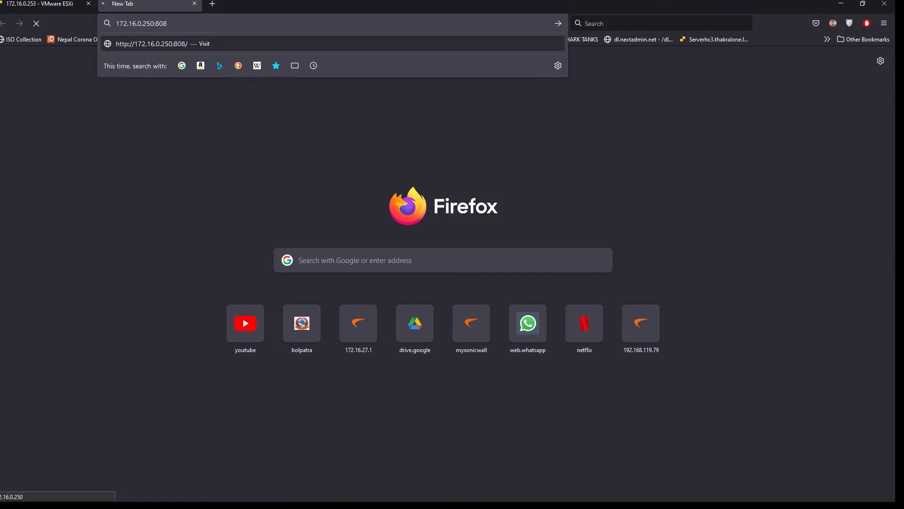
{"action": "type", "text": "0"}
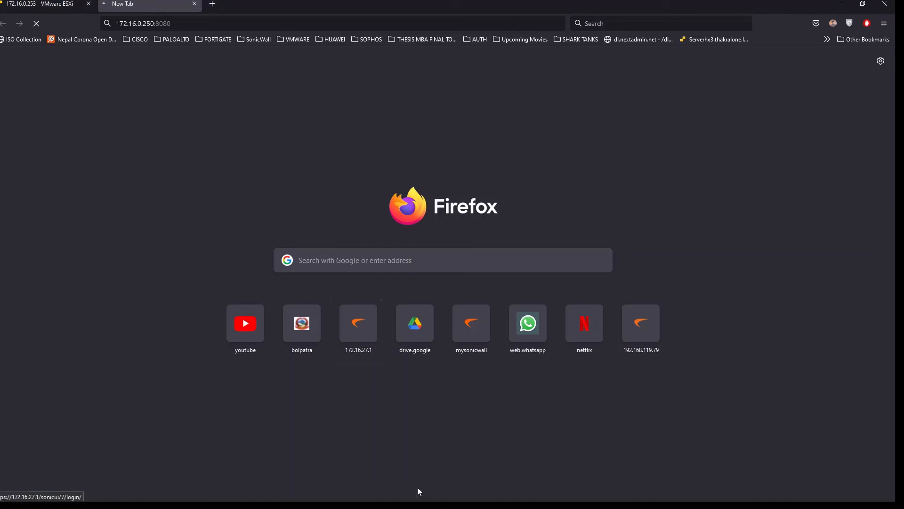
{"action": "mouse_move", "coordinate": [419, 504]}
{"action": "left_click", "coordinate": [599, 490]}
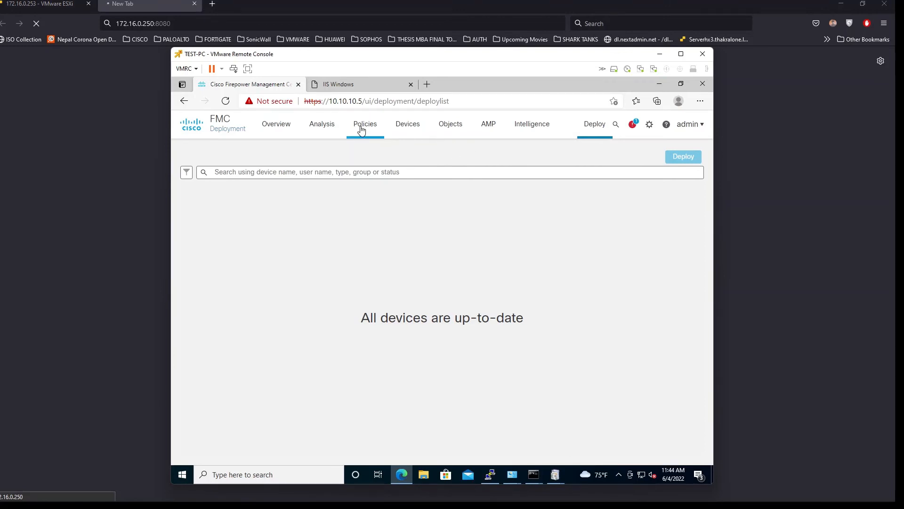
Open FTD-POLICY for editing from the Policies > Access Control list
{"action": "mouse_move", "coordinate": [361, 130]}
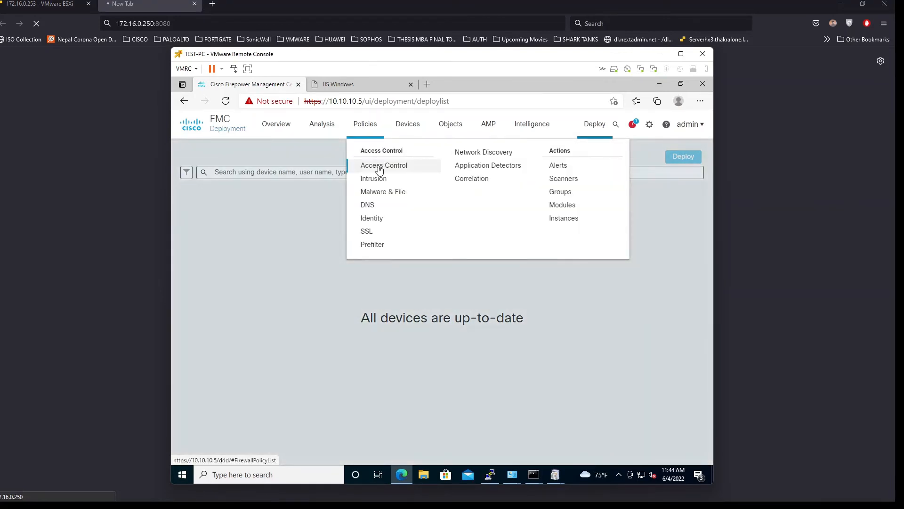
{"action": "left_click", "coordinate": [378, 166]}
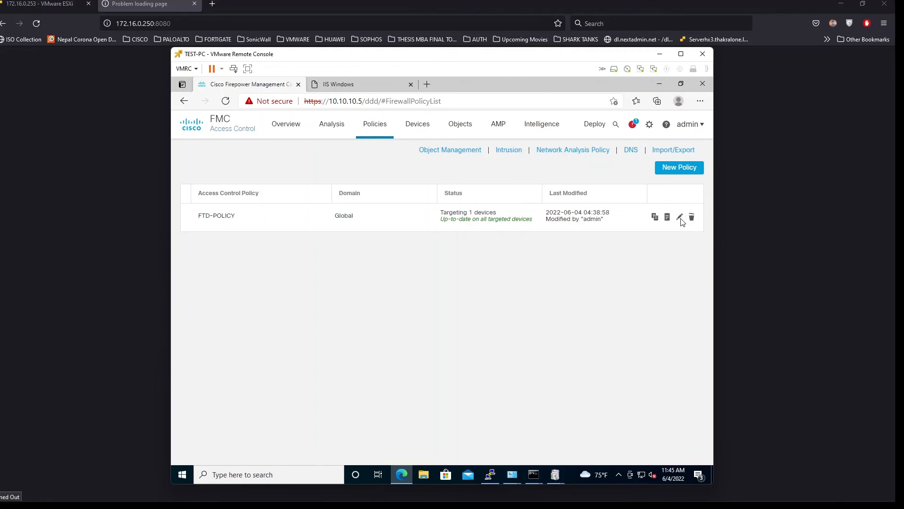
{"action": "left_click", "coordinate": [680, 217]}
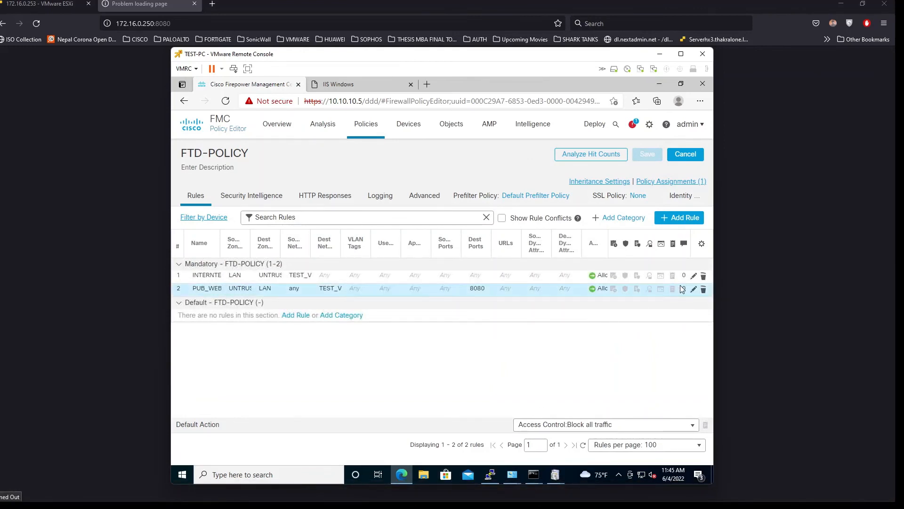
Open the PUB_WEB_ACCESS rule's Ports and remove 8080 from the destination ports
{"action": "left_click", "coordinate": [695, 293]}
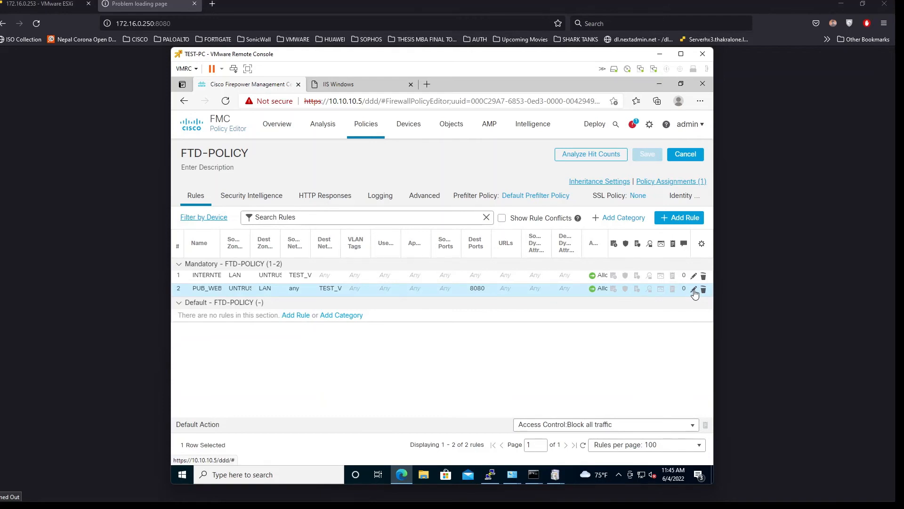
{"action": "left_click", "coordinate": [694, 291]}
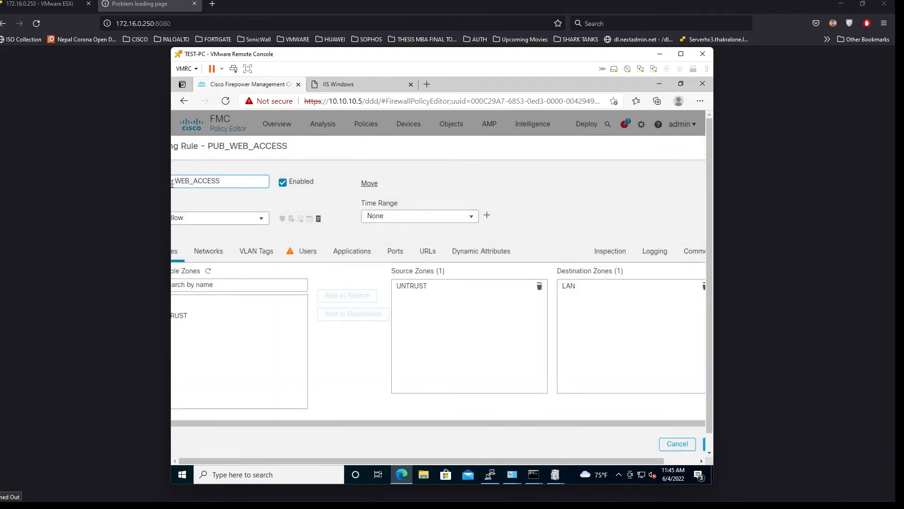
{"action": "left_click", "coordinate": [398, 257]}
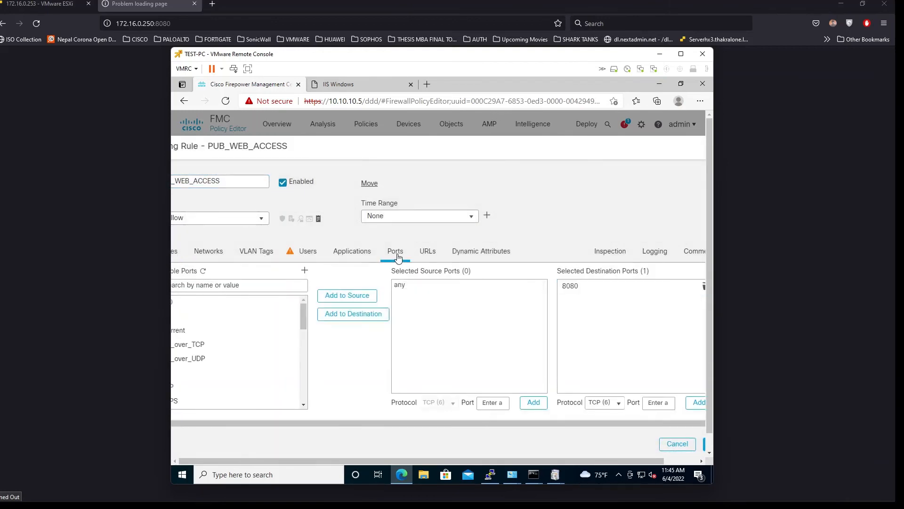
{"action": "left_click", "coordinate": [618, 291]}
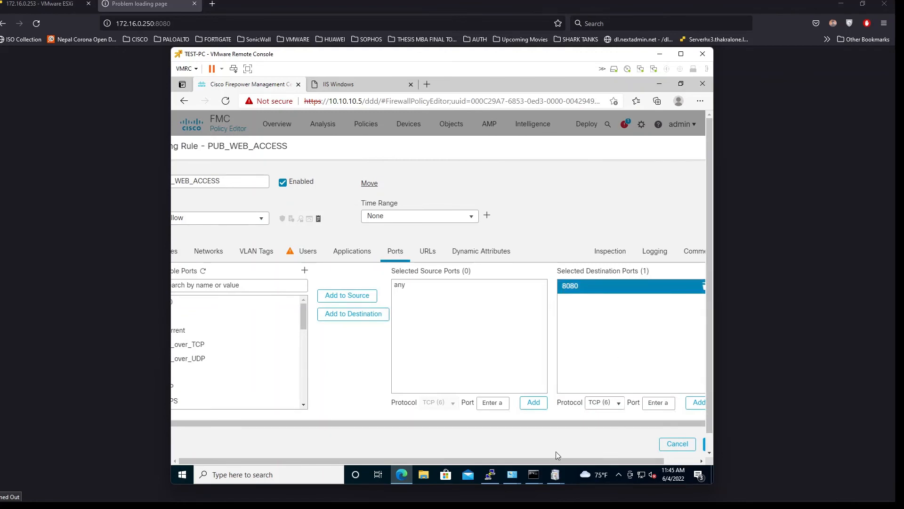
{"action": "left_click_drag", "start_coordinate": [555, 461], "coordinate": [592, 460]}
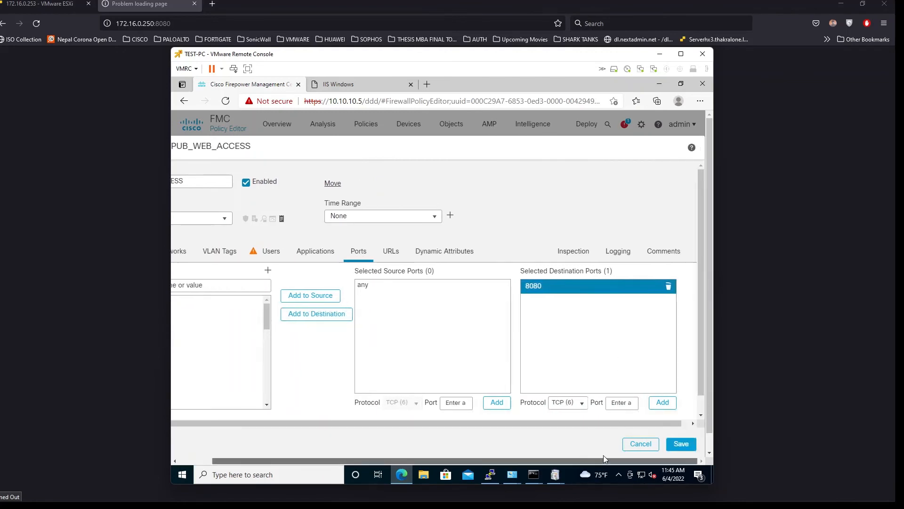
{"action": "left_click", "coordinate": [669, 288]}
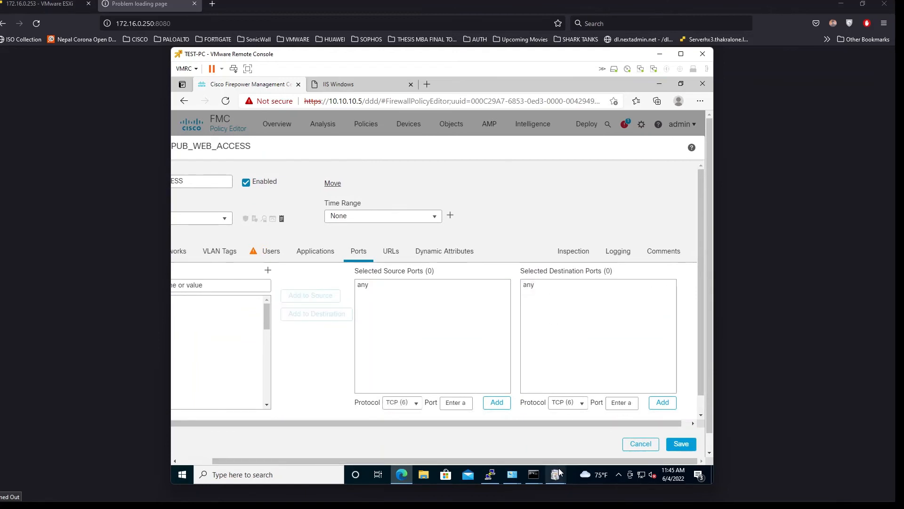
Search for HTTP, add it as the destination port, then save the rule and FTD-POLICY
{"action": "left_click_drag", "start_coordinate": [559, 461], "coordinate": [178, 294]}
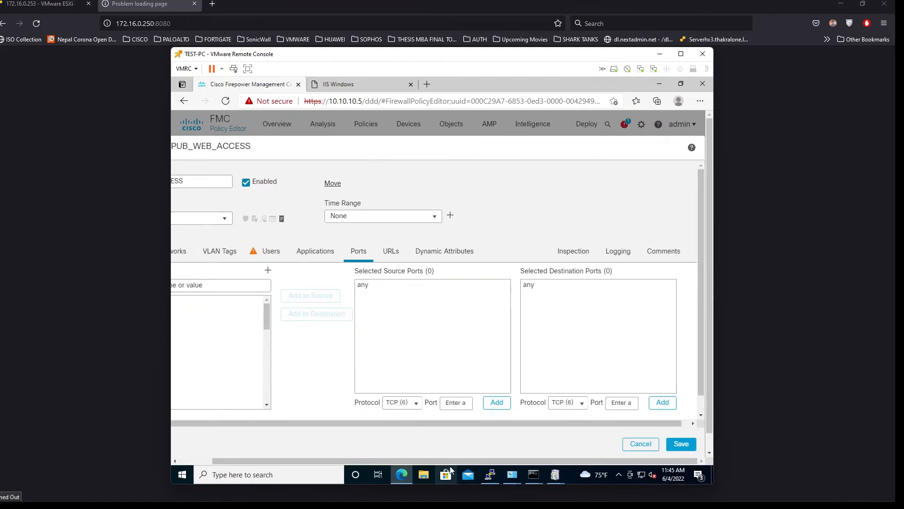
{"action": "left_click_drag", "start_coordinate": [446, 463], "coordinate": [172, 314]}
{"action": "left_click", "coordinate": [197, 285]}
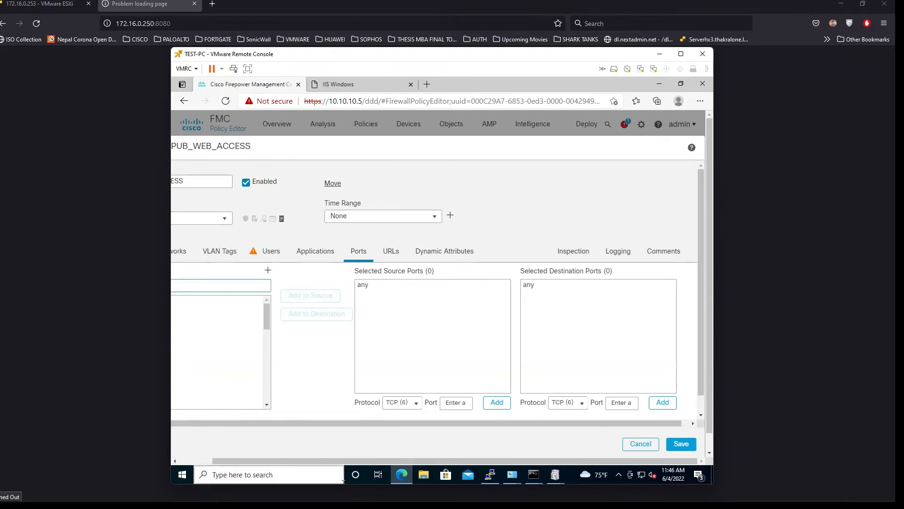
{"action": "left_click_drag", "start_coordinate": [250, 465], "coordinate": [205, 462]}
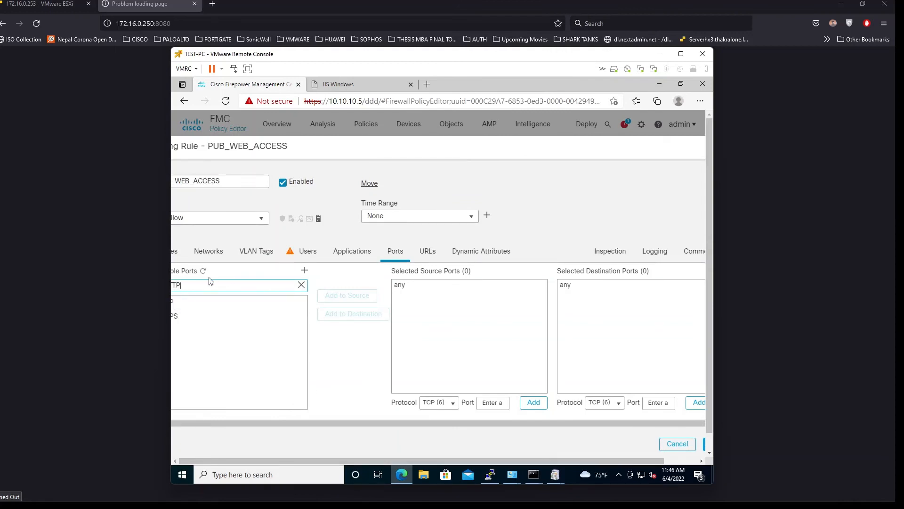
{"action": "left_click", "coordinate": [198, 301]}
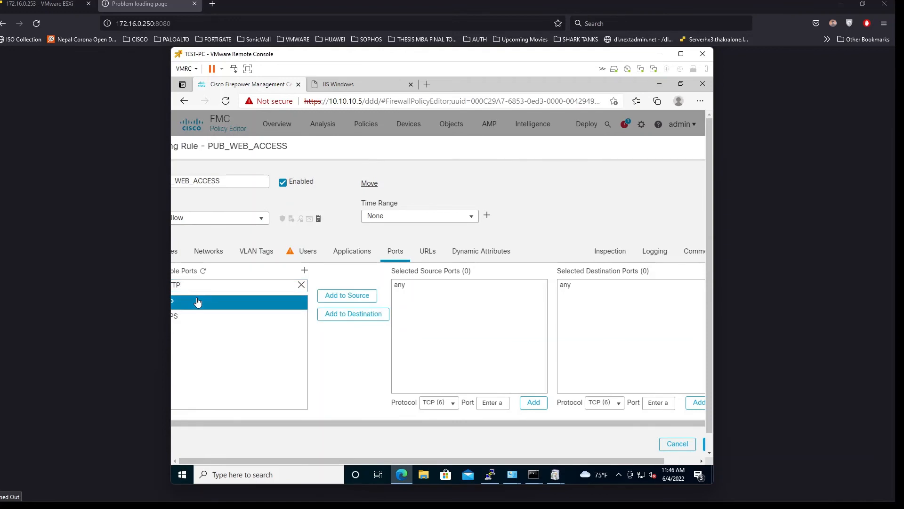
{"action": "left_click", "coordinate": [367, 315]}
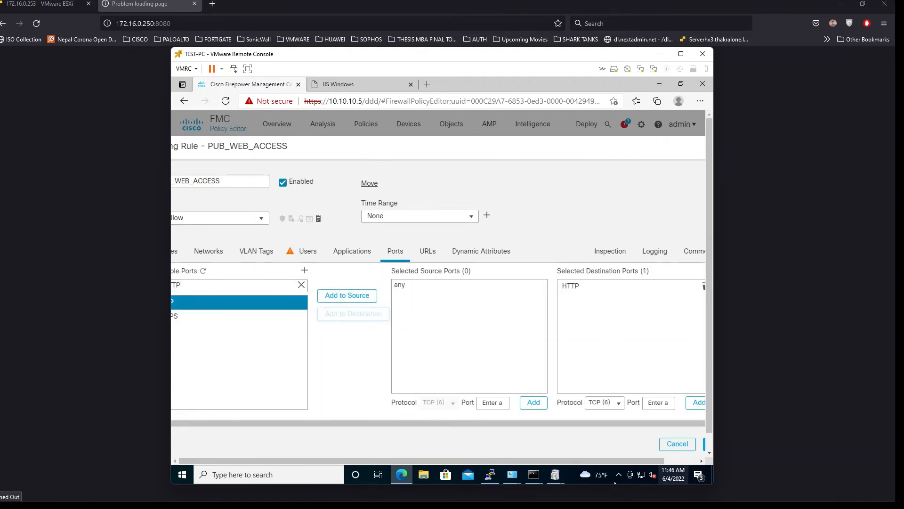
{"action": "left_click_drag", "start_coordinate": [533, 461], "coordinate": [550, 462]}
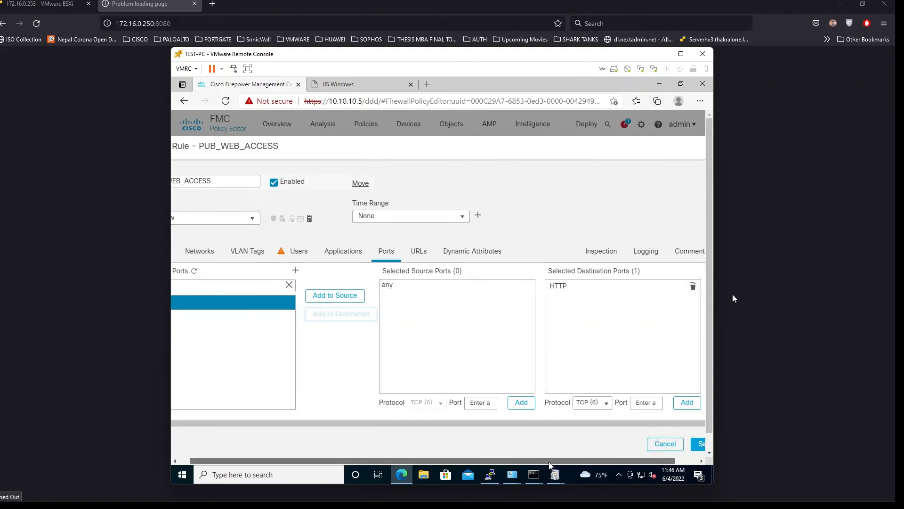
{"action": "left_click_drag", "start_coordinate": [550, 462], "coordinate": [601, 460]}
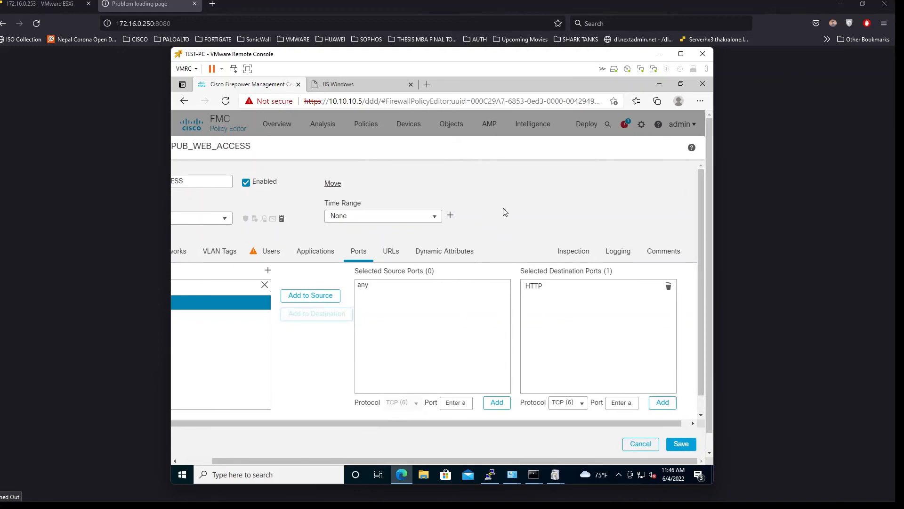
{"action": "left_click", "coordinate": [679, 443]}
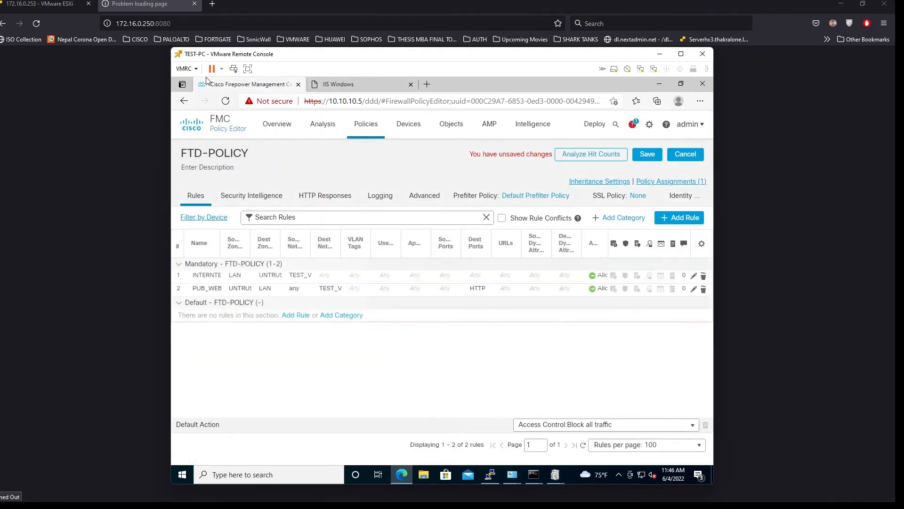
{"action": "left_click", "coordinate": [654, 154]}
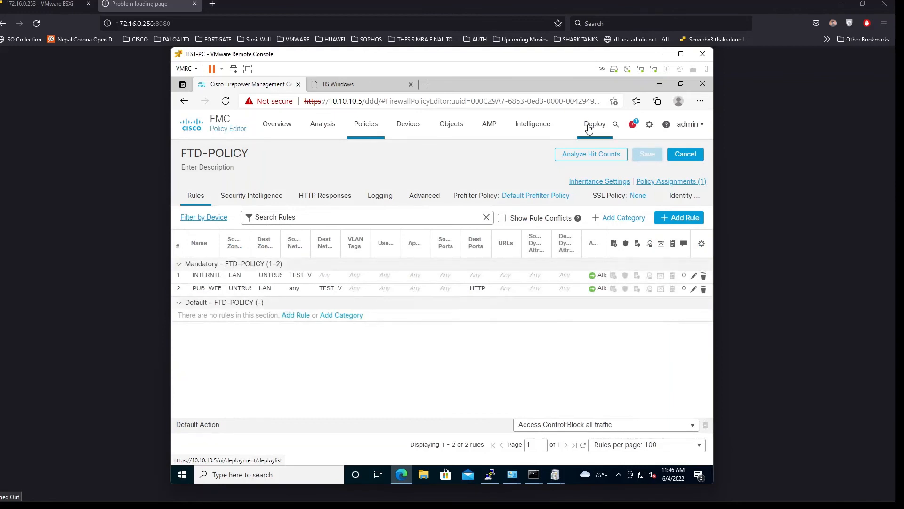
Deploy the updated FTD-POLICY to HO-HA and confirm the deployment
{"action": "left_click", "coordinate": [589, 124]}
{"action": "left_click", "coordinate": [609, 152]}
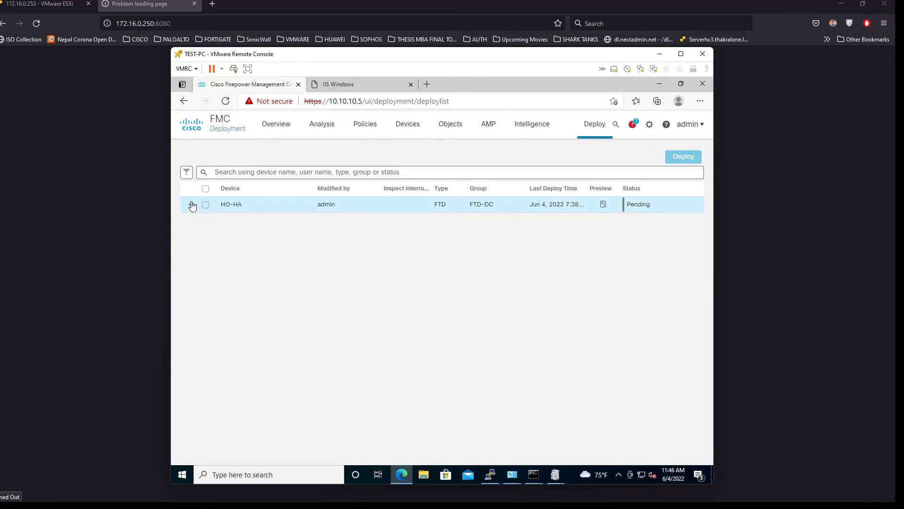
{"action": "left_click", "coordinate": [191, 205]}
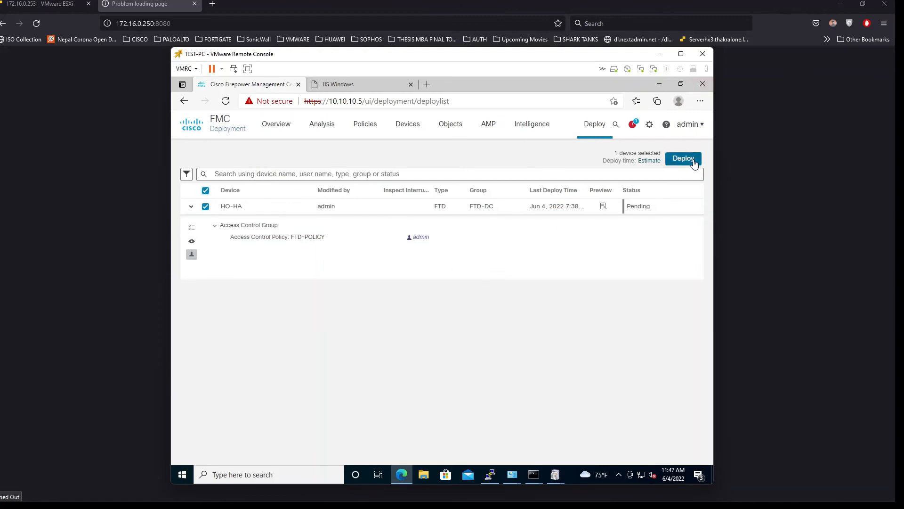
{"action": "left_click", "coordinate": [693, 160]}
{"action": "left_click", "coordinate": [543, 351]}
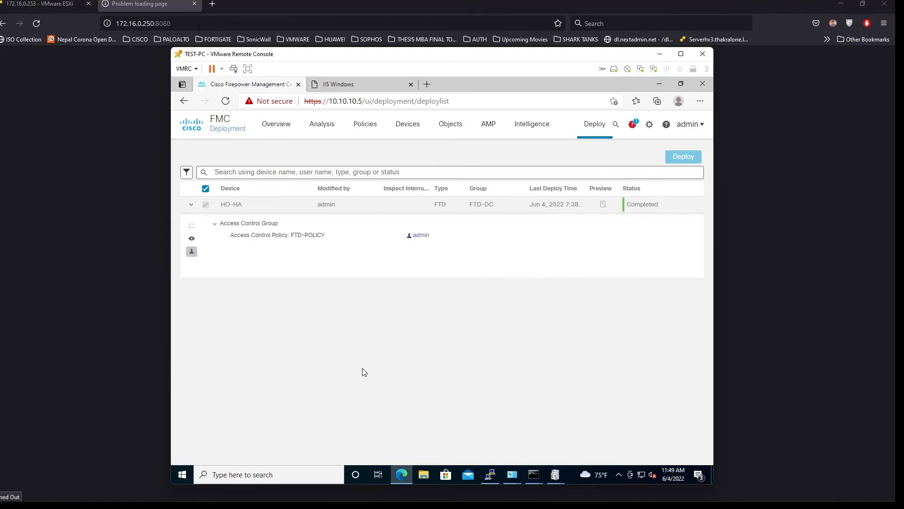
Reload 172.16.0.250:8080 in Firefox until the IIS page appears, then return to the FMC console
{"action": "left_click", "coordinate": [195, 29]}
{"action": "key", "text": "Return"}
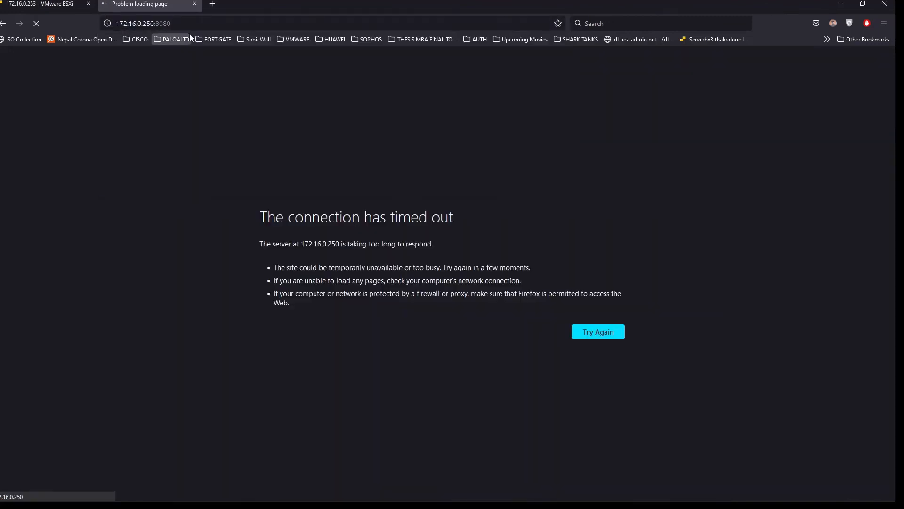
{"action": "left_click", "coordinate": [151, 23]}
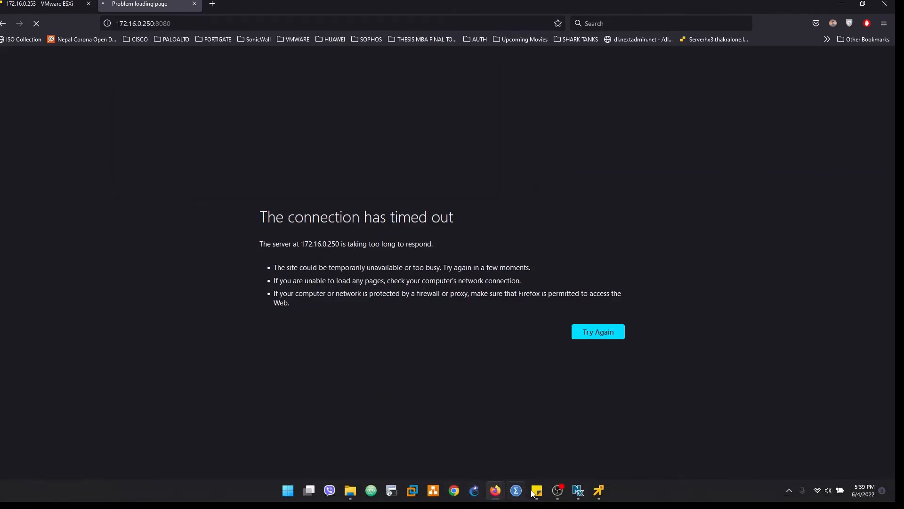
{"action": "mouse_move", "coordinate": [579, 491]}
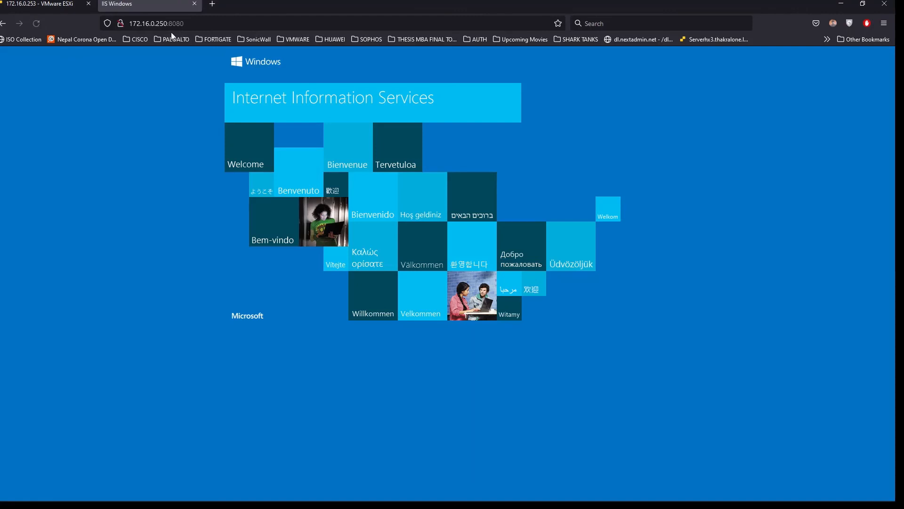
{"action": "mouse_move", "coordinate": [536, 491]}
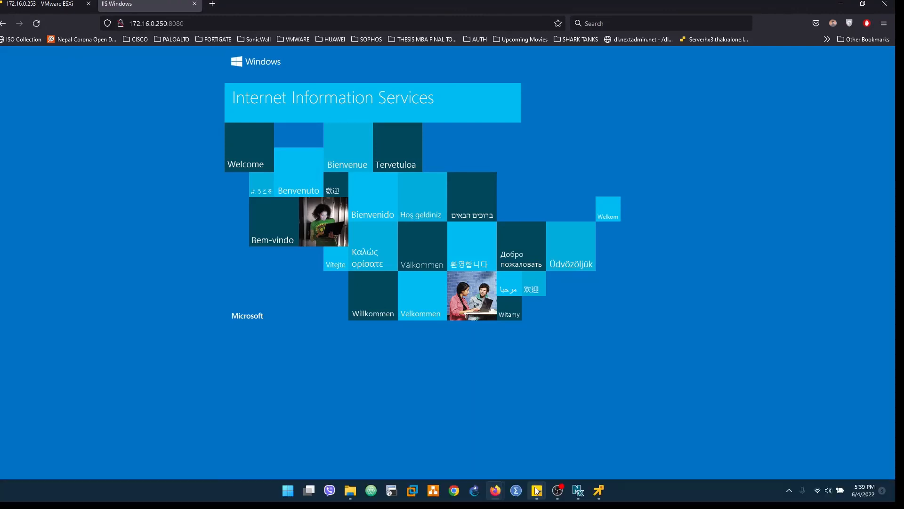
{"action": "left_click", "coordinate": [537, 491]}
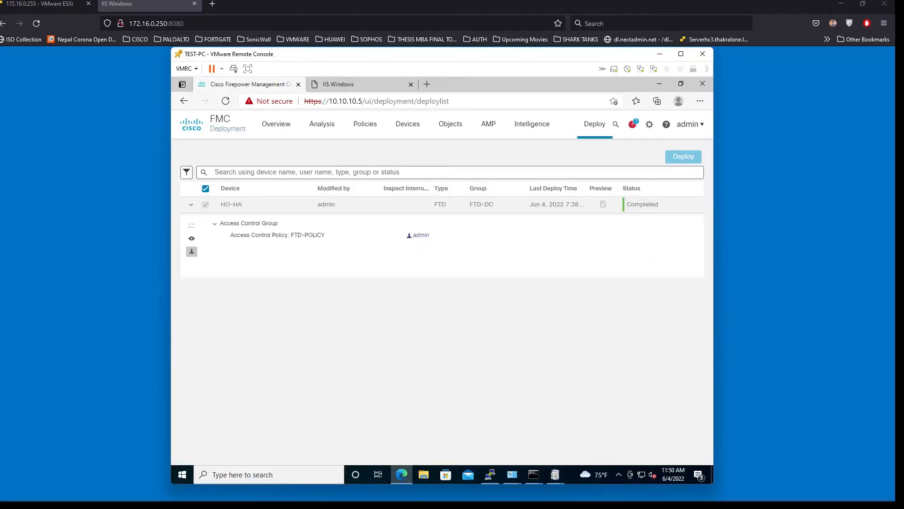
Open NAT_POLICY from the Devices > NAT list to view its rules
{"action": "mouse_move", "coordinate": [408, 130]}
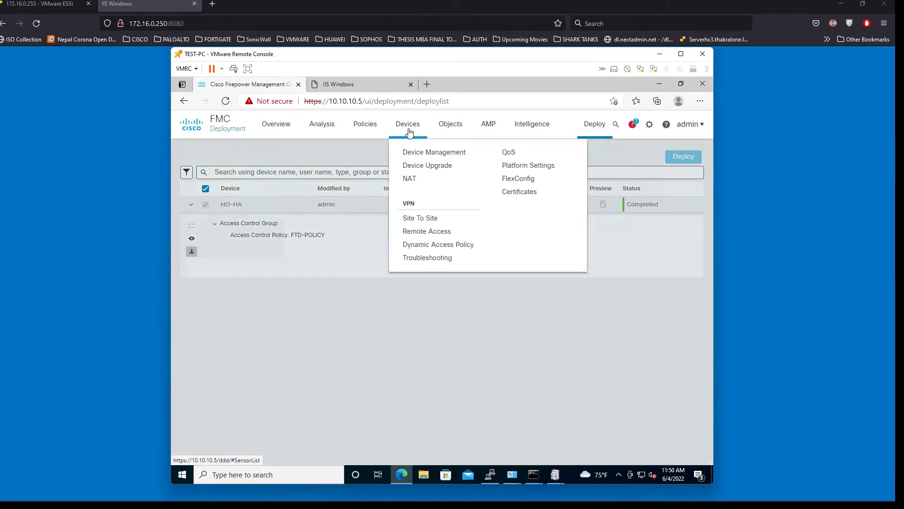
{"action": "left_click", "coordinate": [412, 179]}
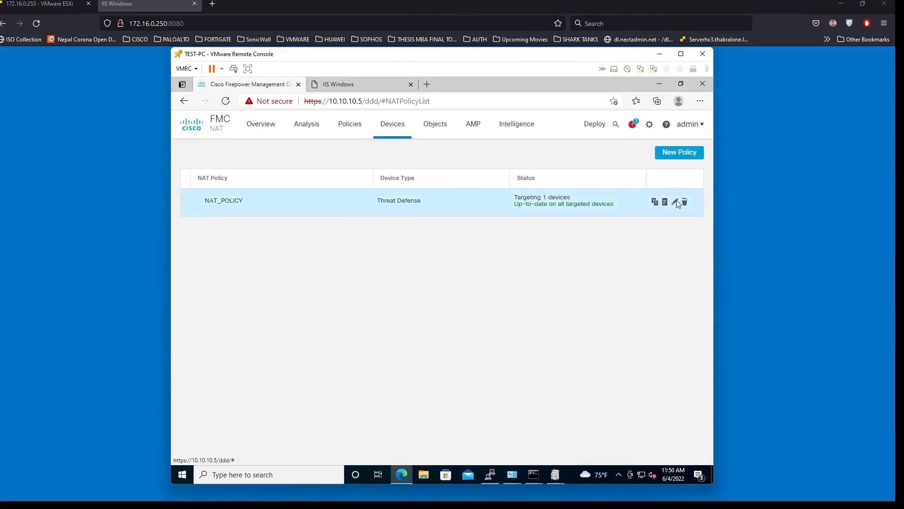
{"action": "left_click", "coordinate": [676, 202]}
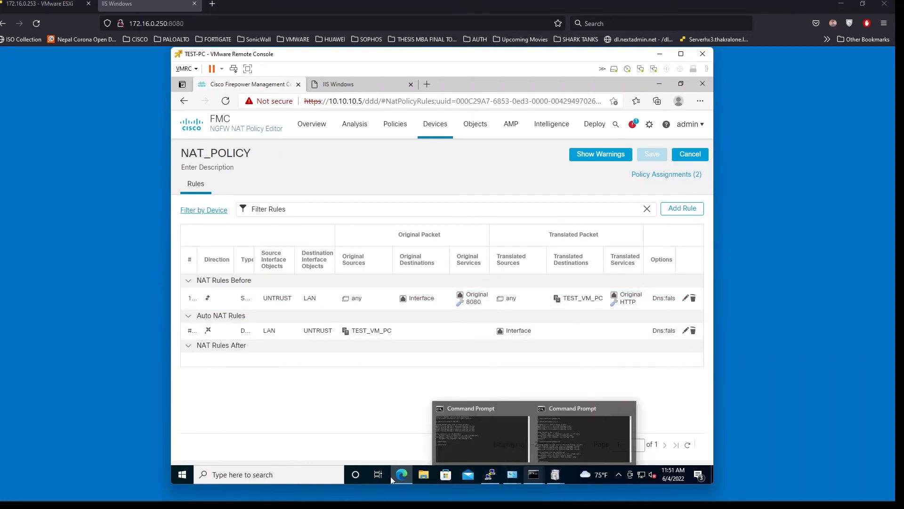
Load the IIS page directly at 10.100.100.100 in the IIS Windows tab
{"action": "left_click", "coordinate": [338, 90]}
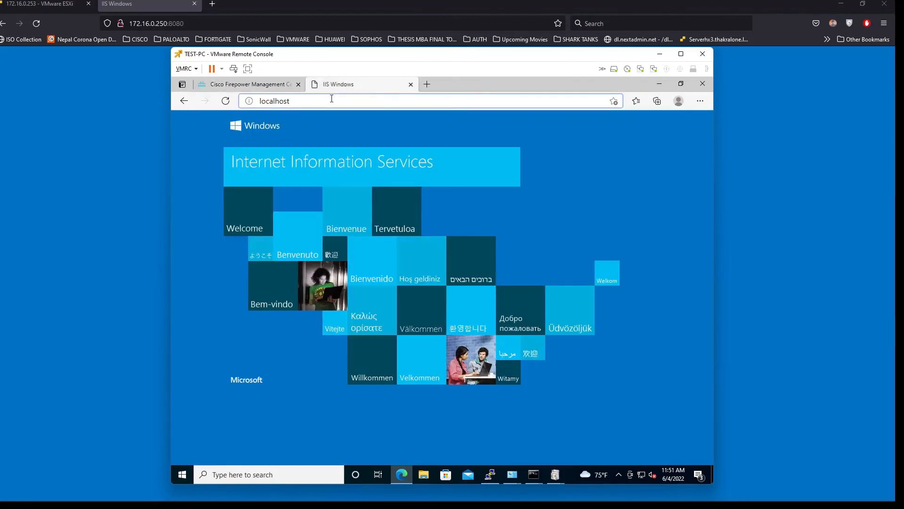
{"action": "left_click", "coordinate": [331, 100]}
{"action": "type", "text": "10.1"}
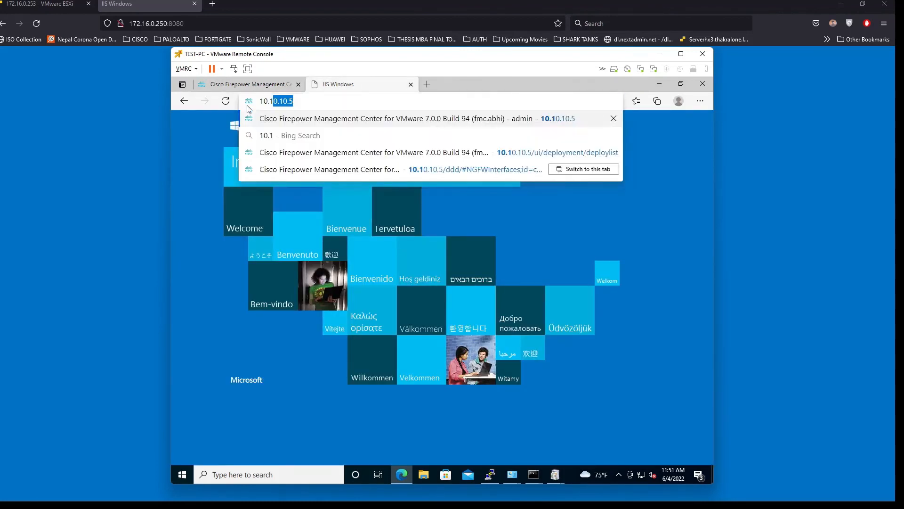
{"action": "type", "text": "00.100.100"}
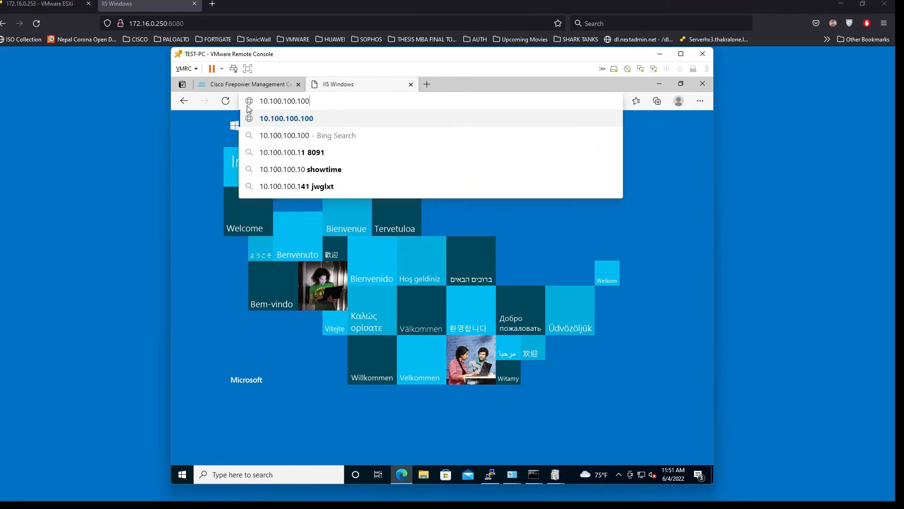
{"action": "key", "text": "Return"}
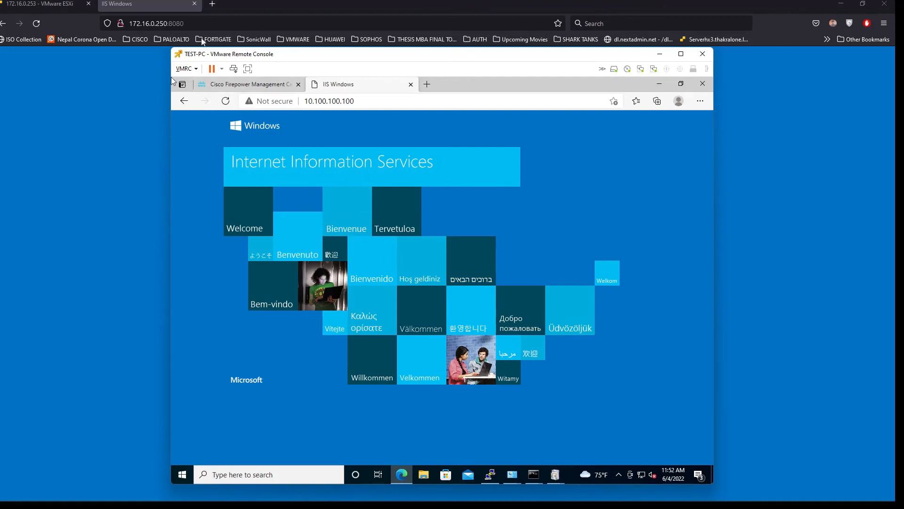
Reload 172.16.0.250:8080 in the host Firefox, then return to the Firepower management tab
{"action": "left_click", "coordinate": [159, 27]}
{"action": "left_click", "coordinate": [160, 26]}
{"action": "left_click", "coordinate": [204, 24]}
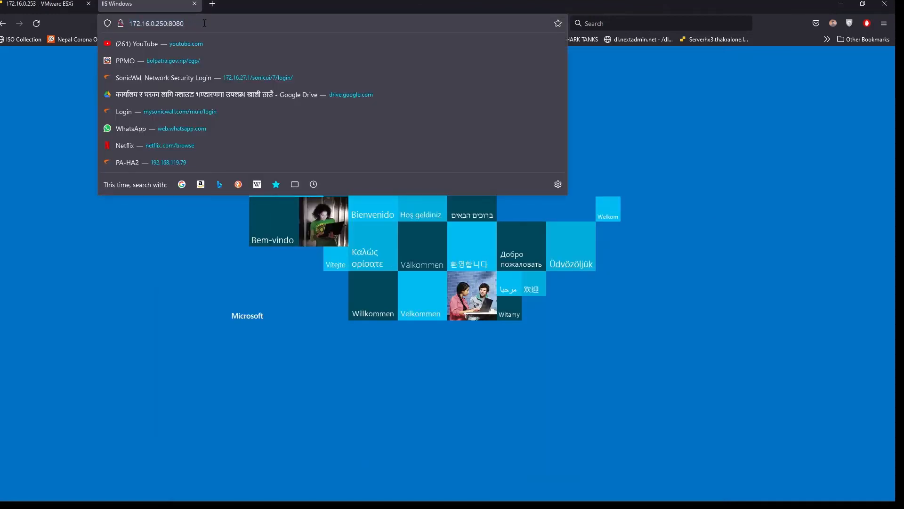
{"action": "key", "text": "Return"}
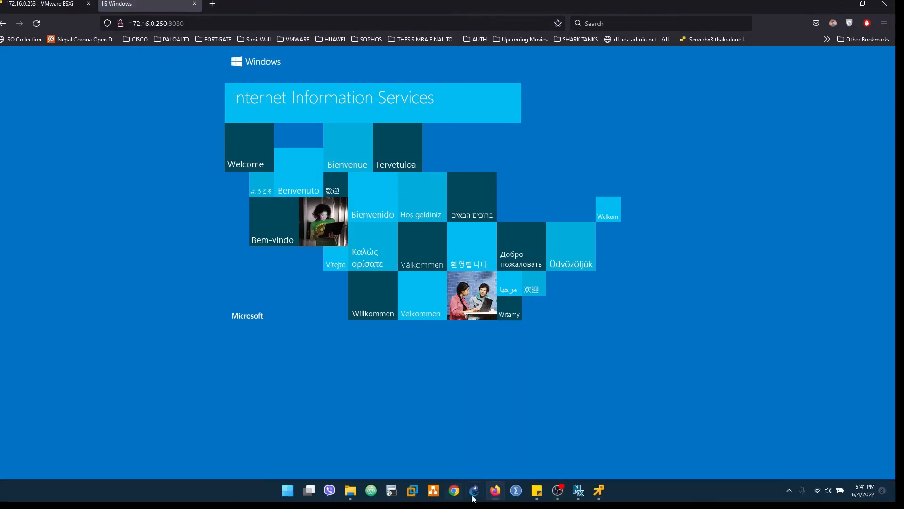
{"action": "left_click", "coordinate": [599, 491]}
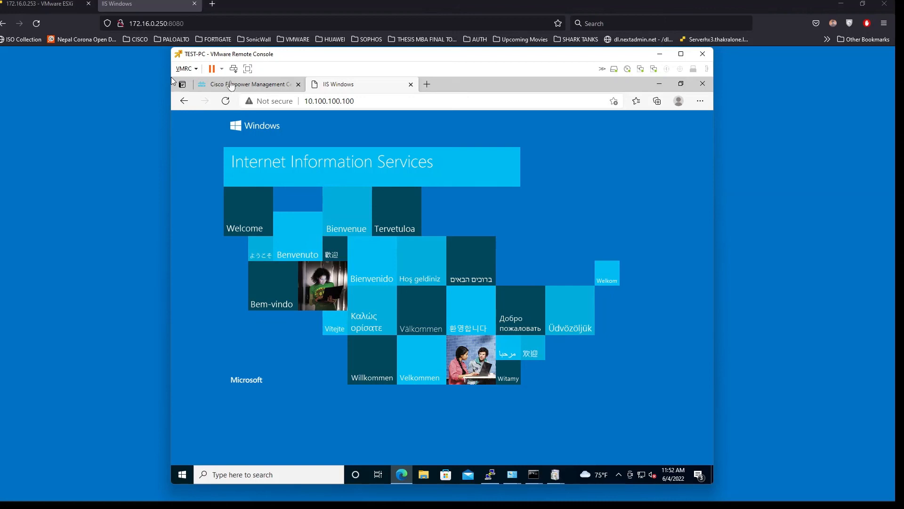
{"action": "left_click", "coordinate": [214, 87]}
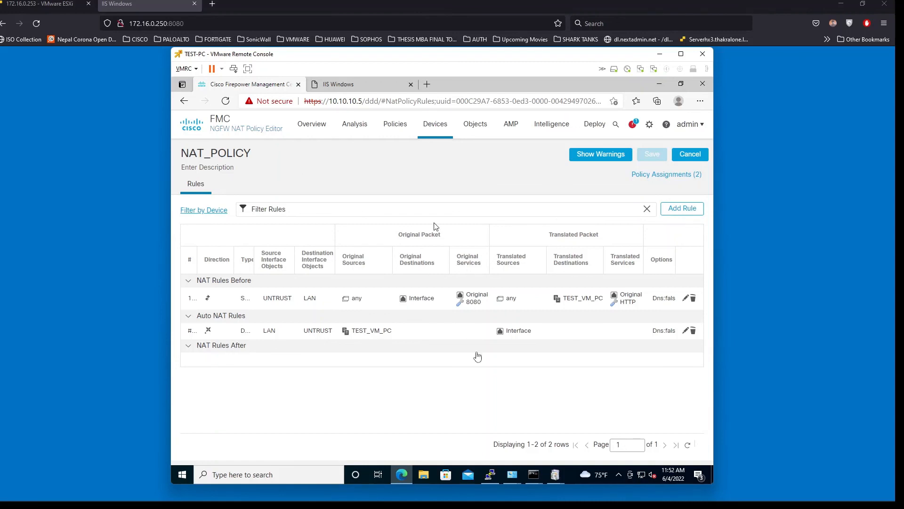
{"action": "mouse_move", "coordinate": [653, 503]}
{"action": "left_click", "coordinate": [686, 298]}
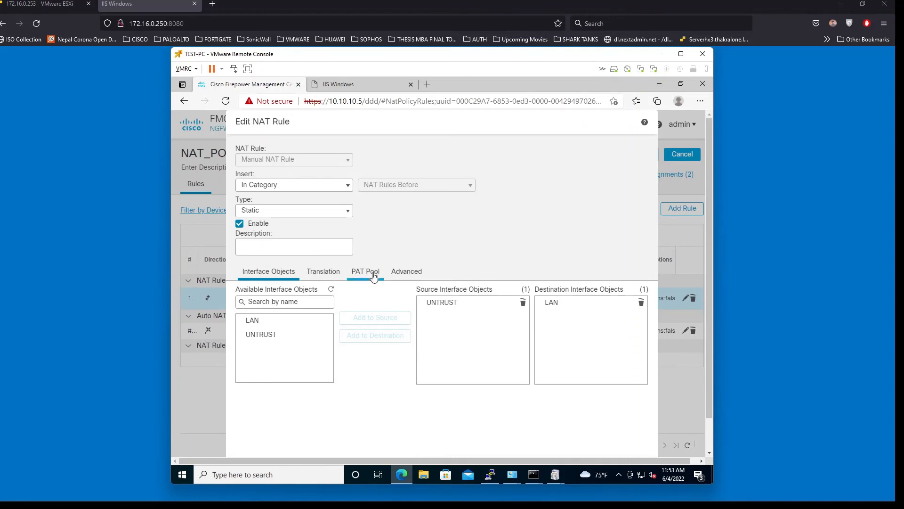
{"action": "left_click", "coordinate": [332, 271]}
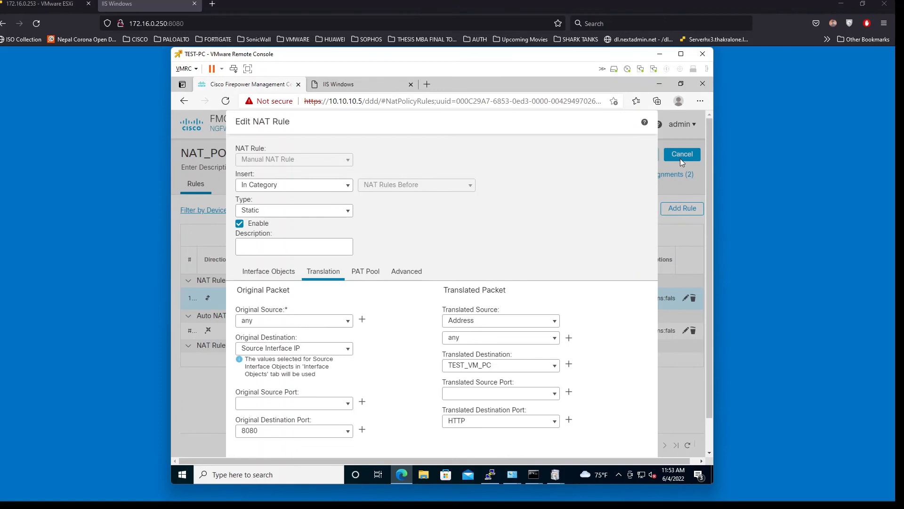
{"action": "scroll", "coordinate": [678, 185], "scroll_direction": "down", "scroll_amount": 1}
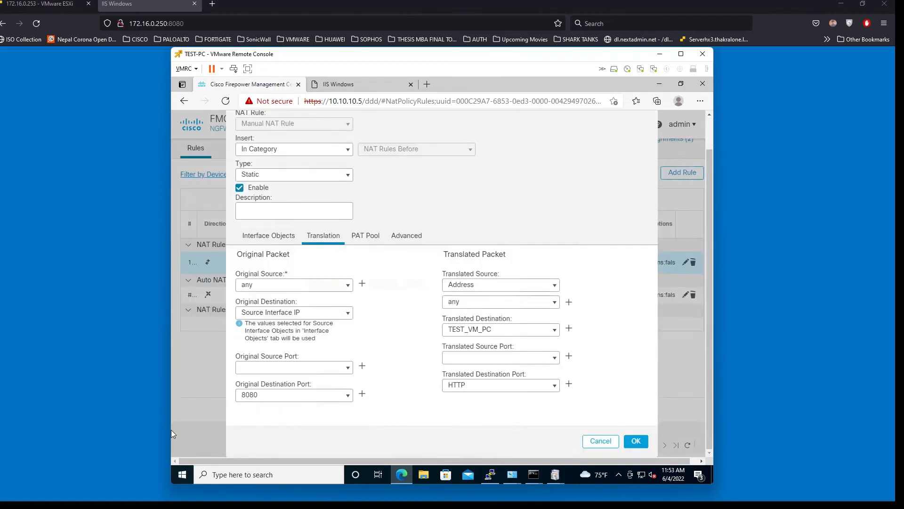
{"action": "left_click", "coordinate": [608, 447]}
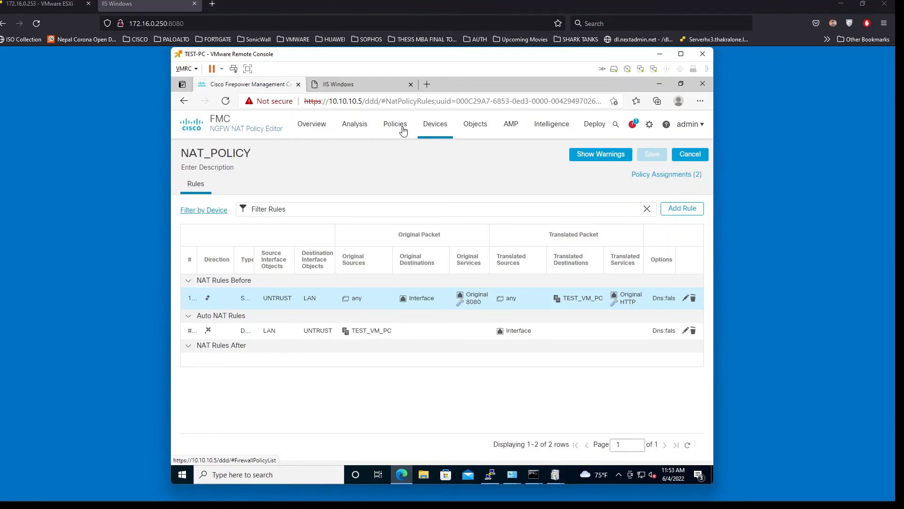
Open FTD-POLICY and then its rule 2, PUB_WEB_ACCESS, for editing
{"action": "left_click", "coordinate": [402, 128]}
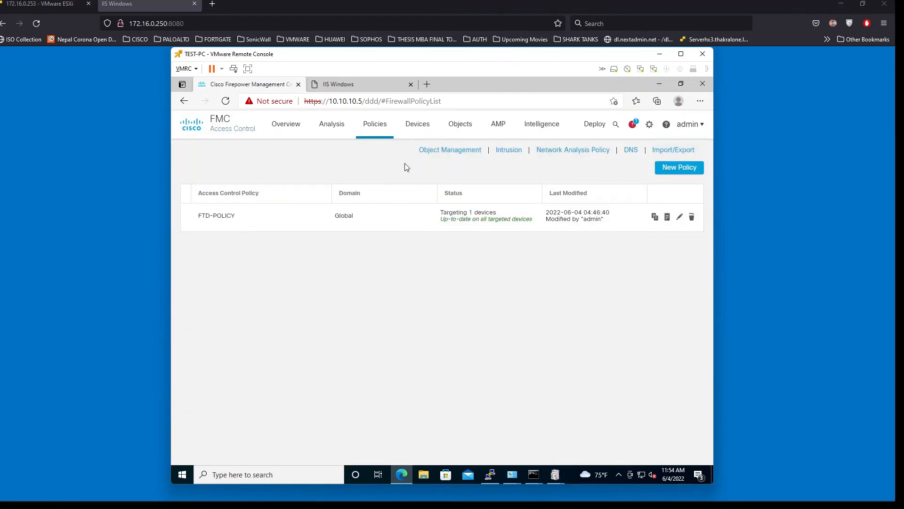
{"action": "left_click", "coordinate": [680, 217]}
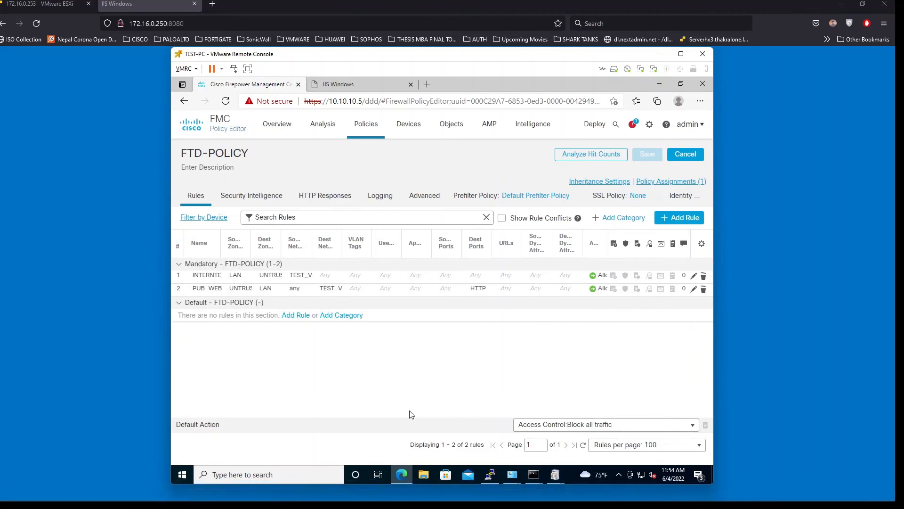
{"action": "left_click", "coordinate": [695, 289]}
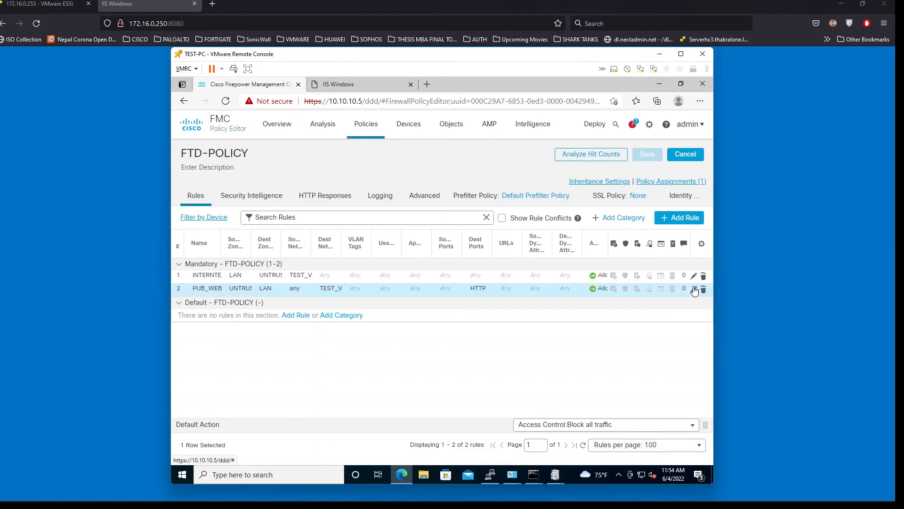
{"action": "left_click", "coordinate": [695, 290]}
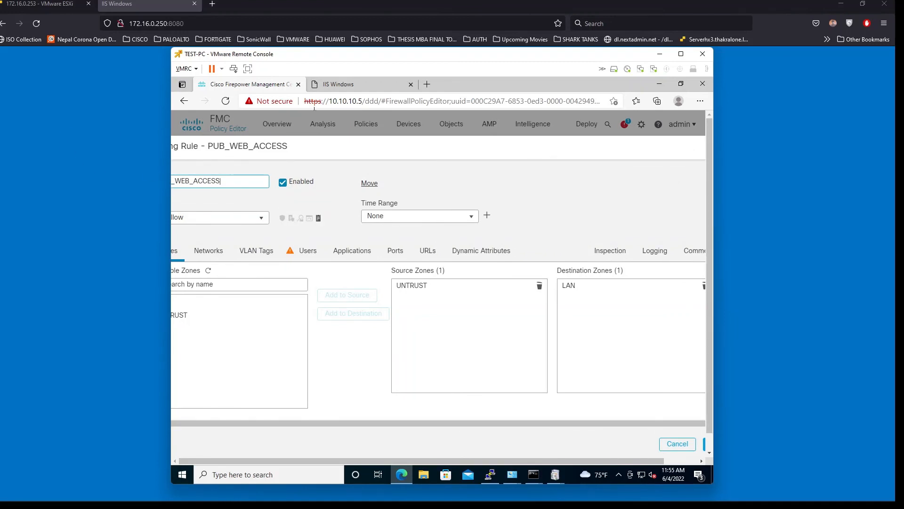
Review the PUB_WEB_ACCESS rule's UNTRUST-to-LAN zones, its networks, and its HTTP destination port
{"action": "left_click_drag", "start_coordinate": [326, 141], "coordinate": [326, 141]}
{"action": "left_click", "coordinate": [455, 281]}
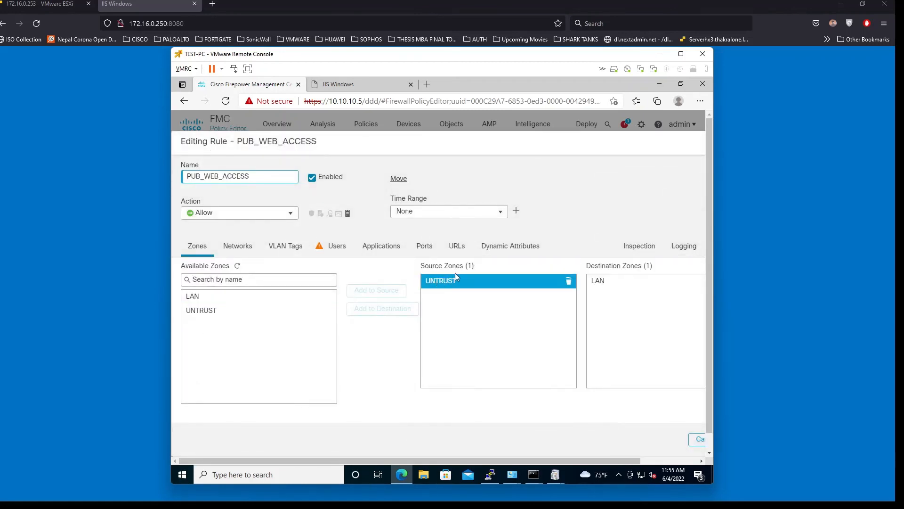
{"action": "left_click", "coordinate": [610, 283]}
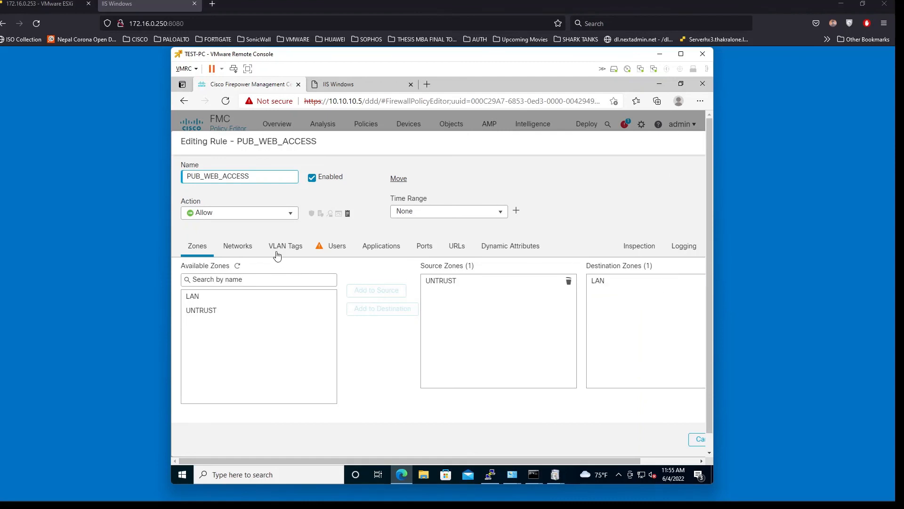
{"action": "left_click", "coordinate": [238, 246]}
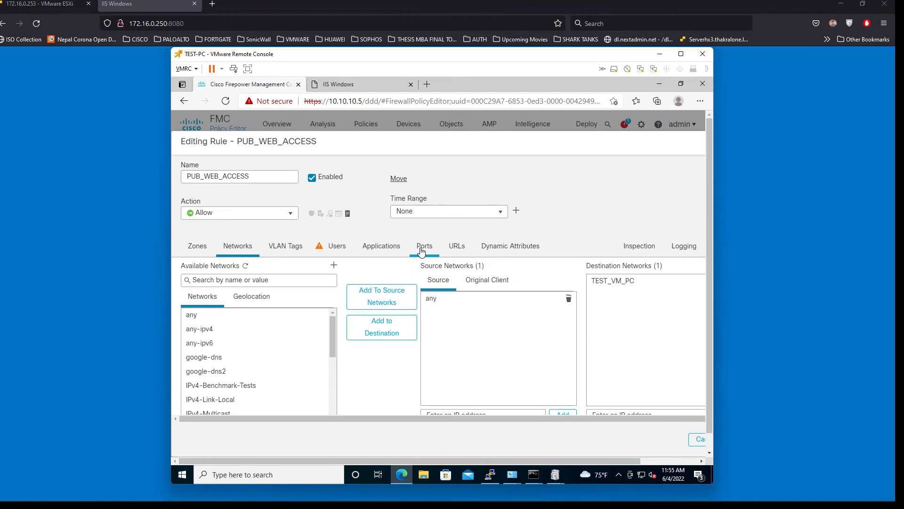
{"action": "left_click", "coordinate": [422, 251]}
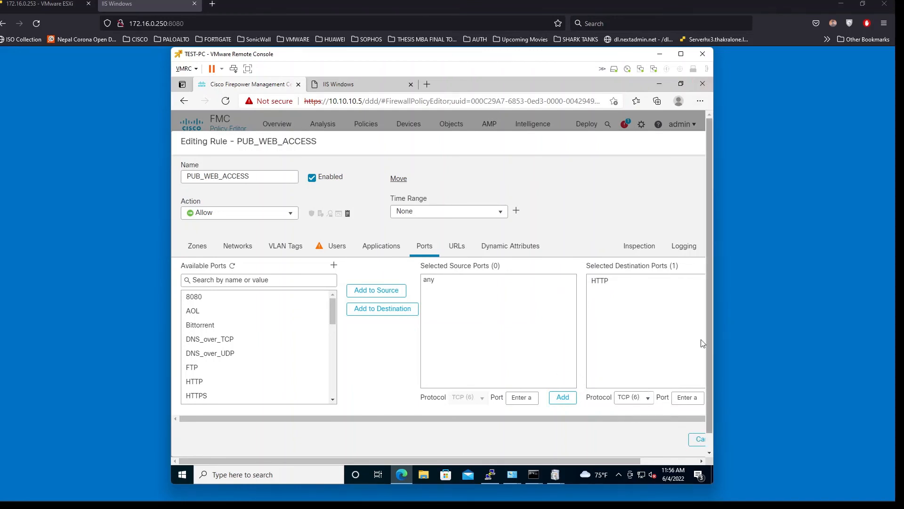
{"action": "left_click", "coordinate": [749, 313]}
Re-submit 172.16.0.250:8080 in Firefox and confirm the IIS Windows welcome page appears again
{"action": "left_click", "coordinate": [195, 25]}
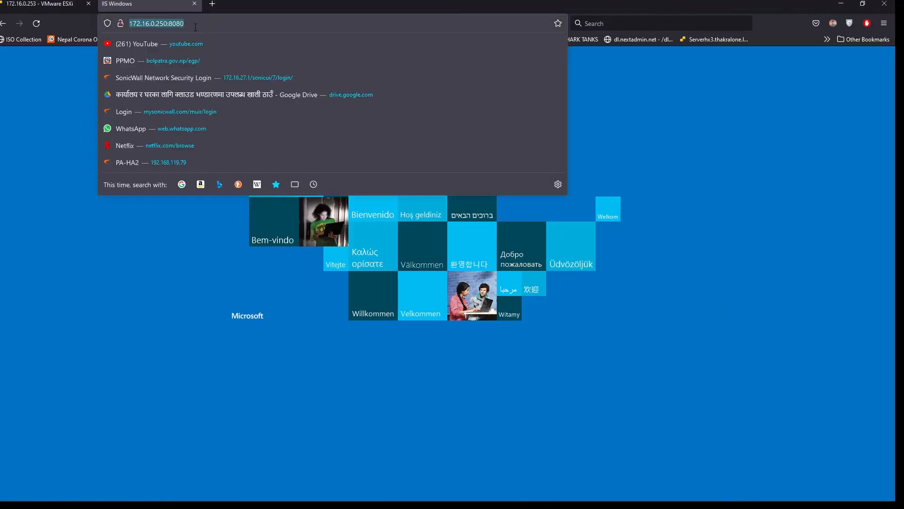
{"action": "key", "text": "Return"}
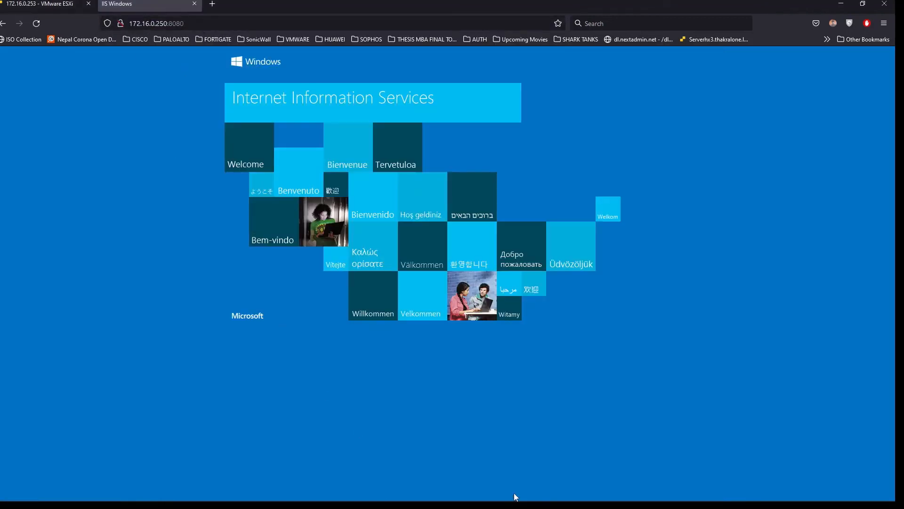
{"action": "mouse_move", "coordinate": [516, 507]}
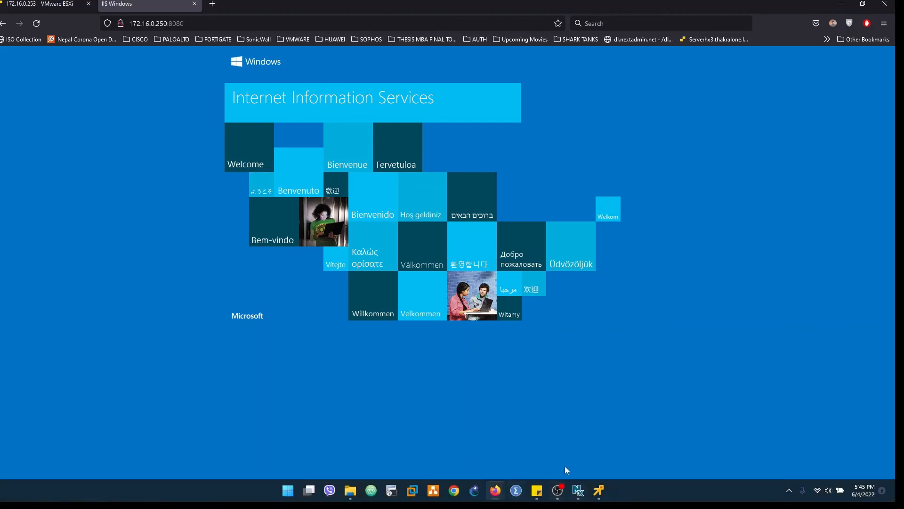